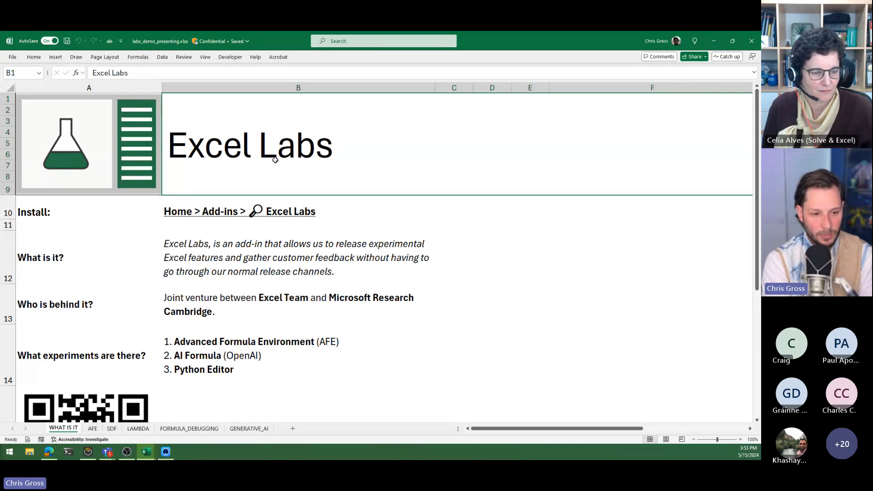
left_click(228, 222)
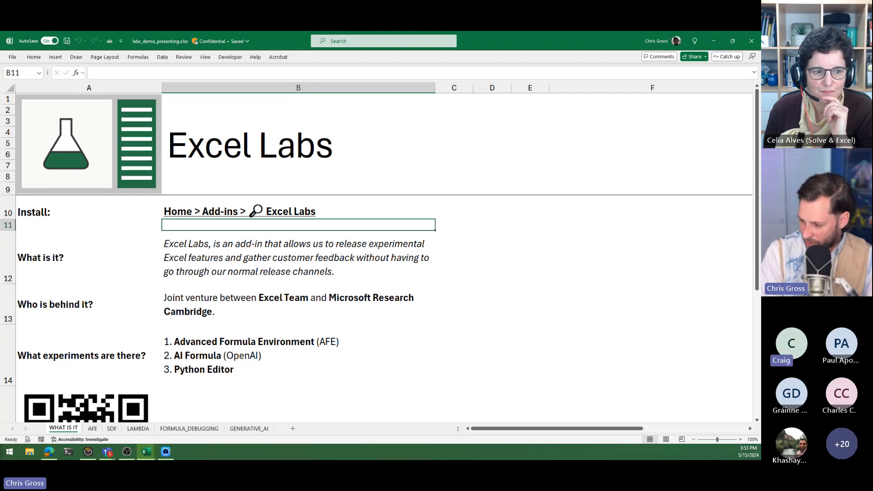
key("alt+Tab")
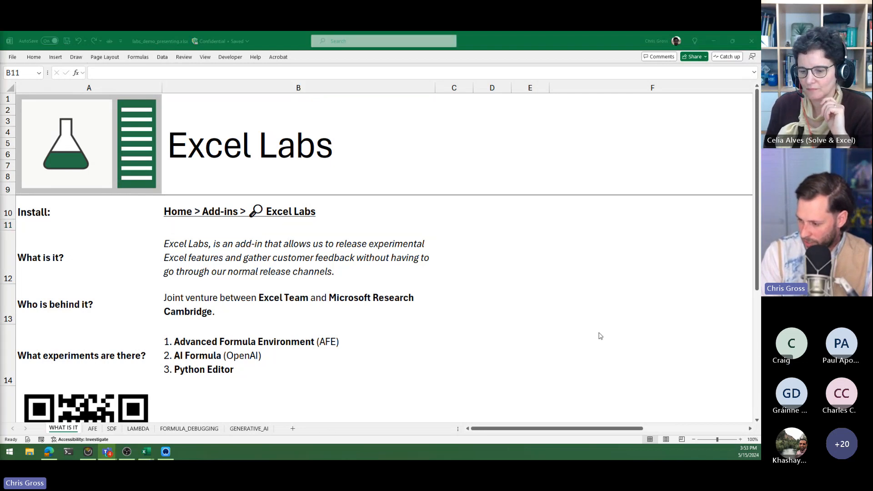
key("alt+Tab")
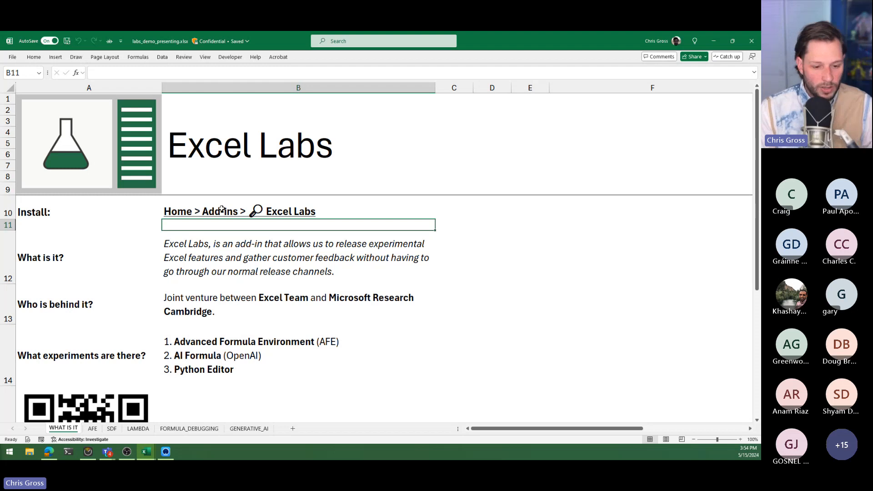
left_click(239, 356)
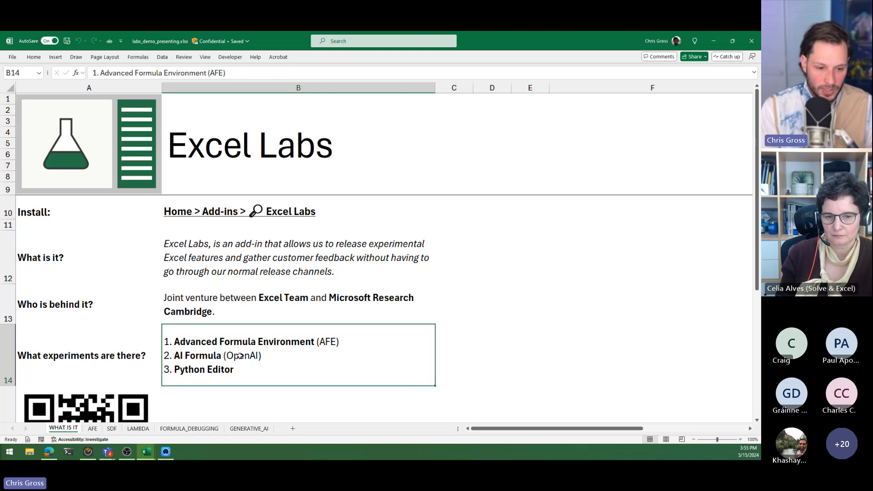
left_click(210, 214)
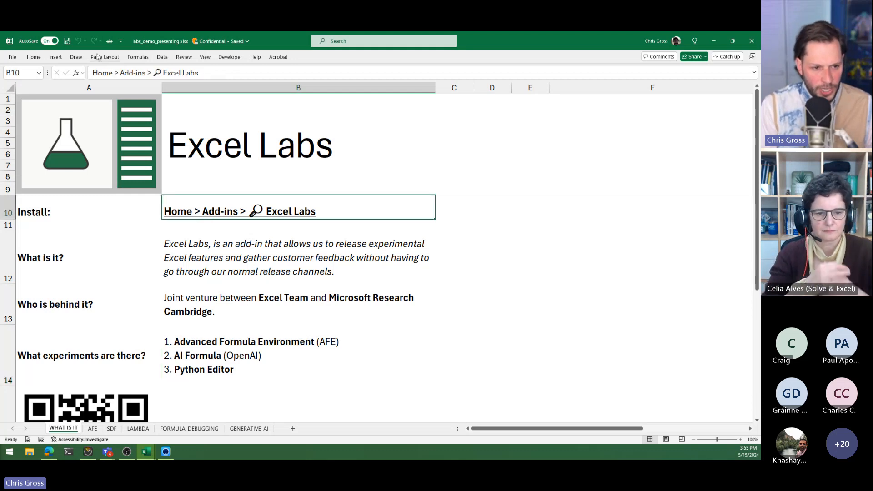
- Search the available add-ins for "excel labs" and open the Excel Labs add-in
left_click(32, 58)
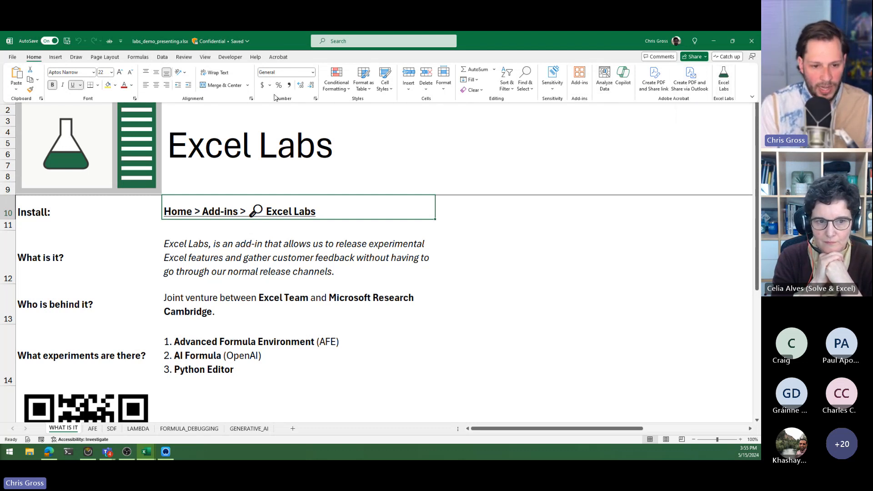
left_click(579, 77)
left_click(619, 108)
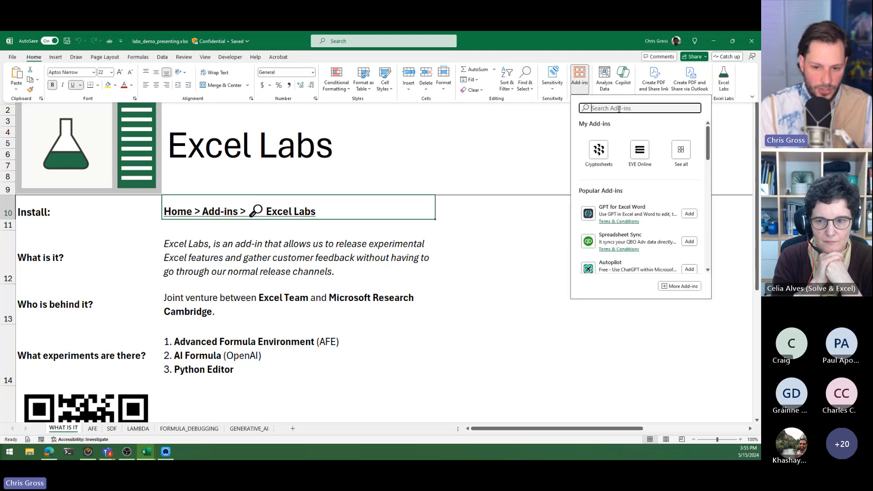
type("excel labs")
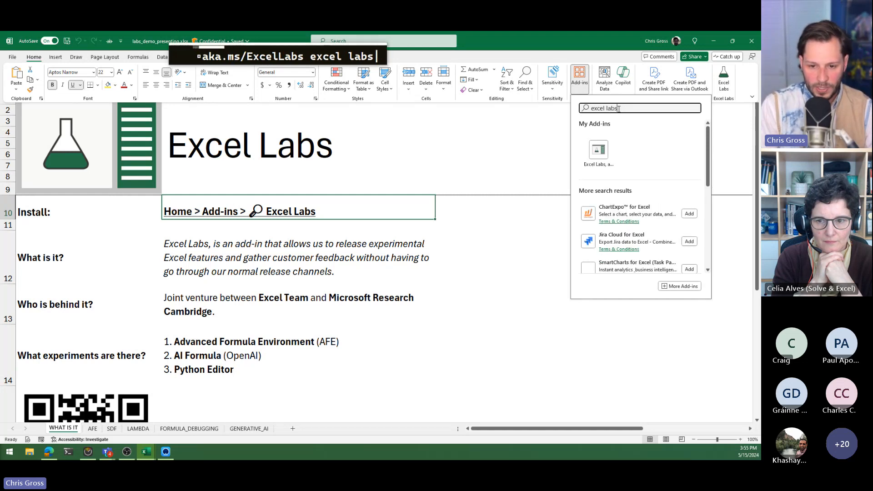
left_click(598, 150)
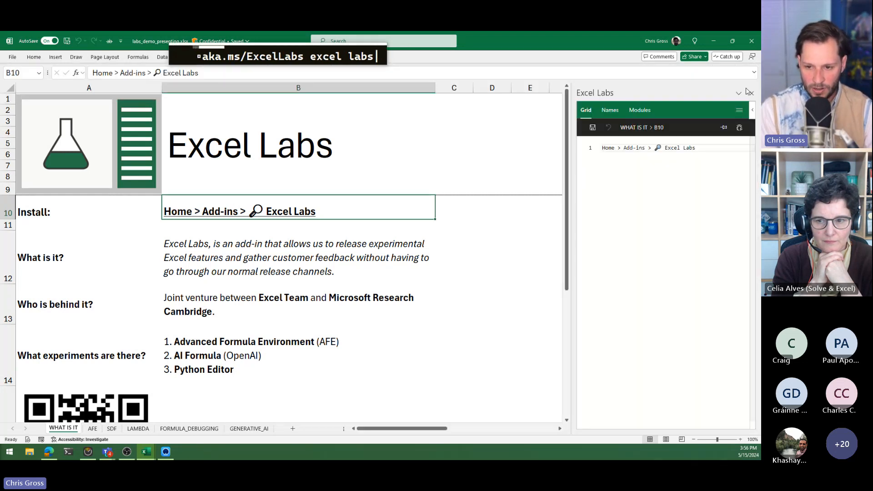
- Search the Office Add-ins store for "excel labs", view the Excel Labs details page, and close the store
left_click(34, 57)
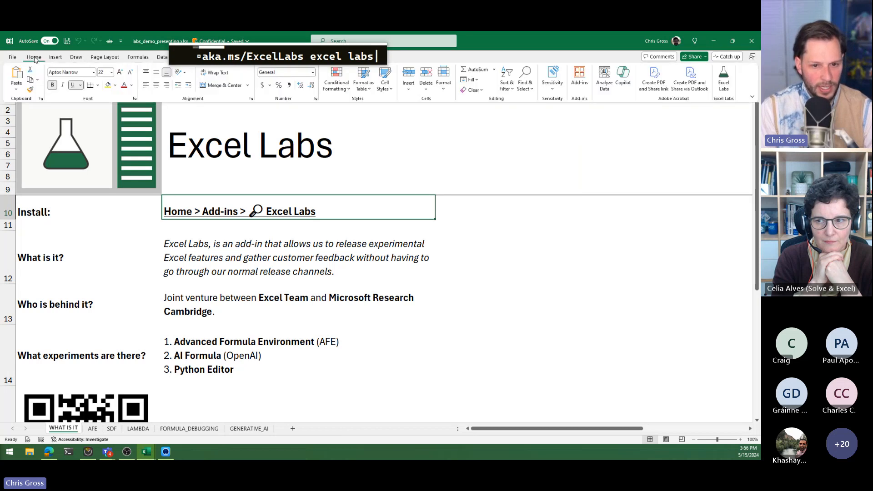
left_click(585, 85)
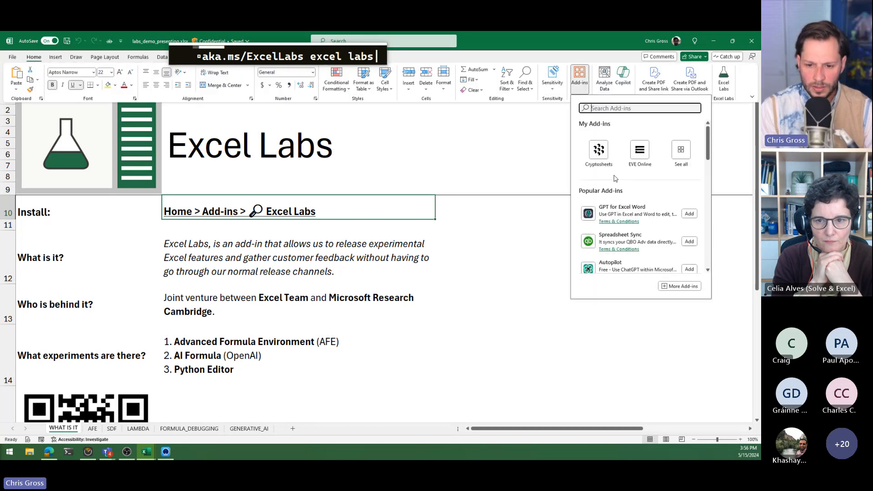
left_click(679, 293)
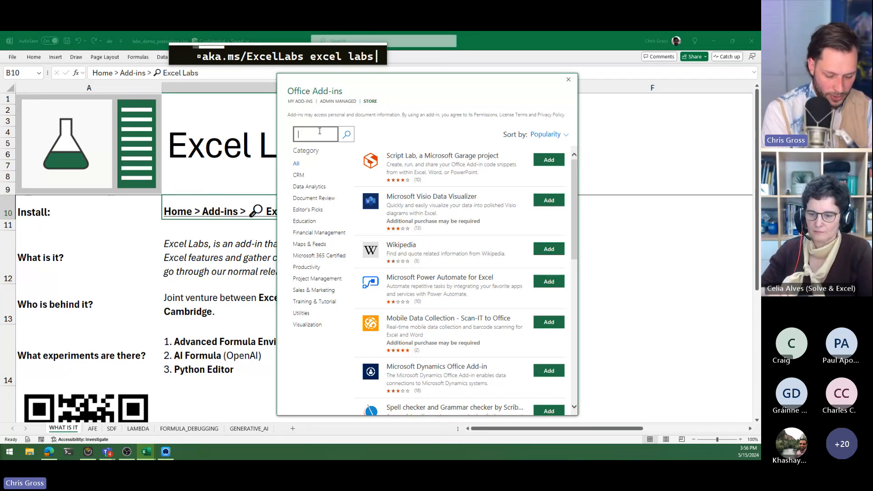
type("excel labs")
key("Return")
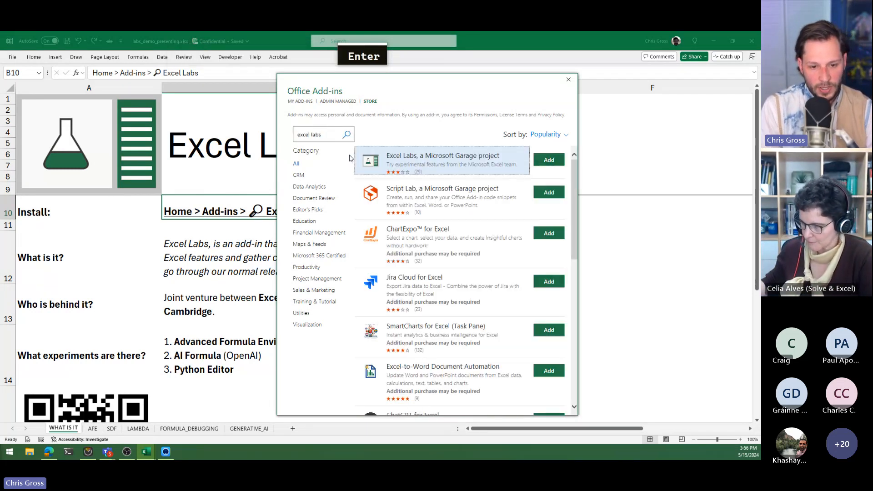
left_click(446, 165)
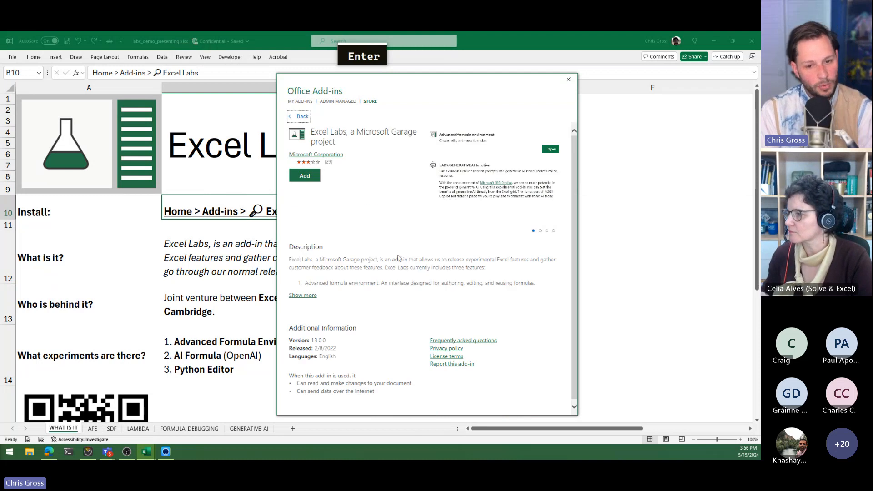
left_click(568, 79)
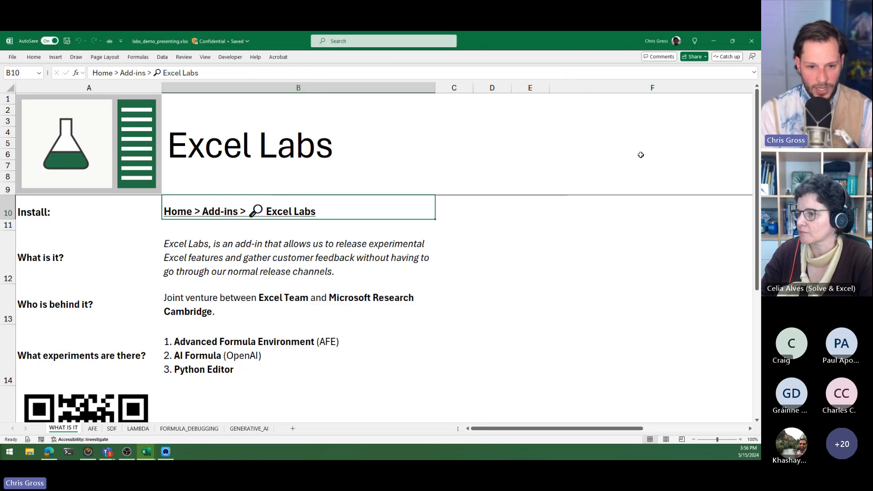
- Open the Excel Labs add-in and return to its home page listing the available experiments
left_click(32, 57)
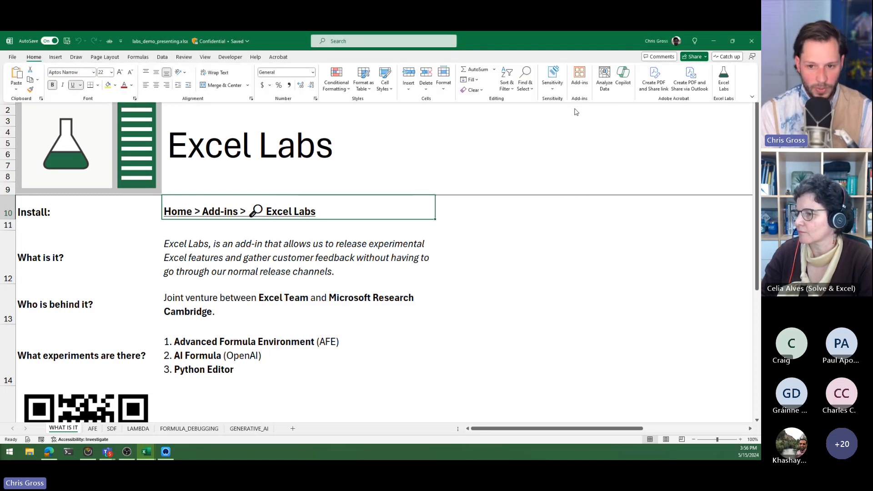
left_click(724, 80)
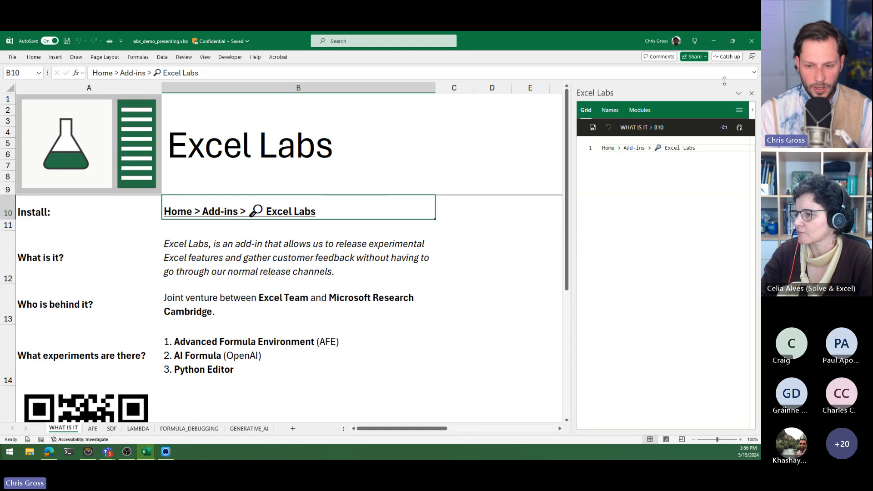
left_click(739, 111)
left_click(732, 126)
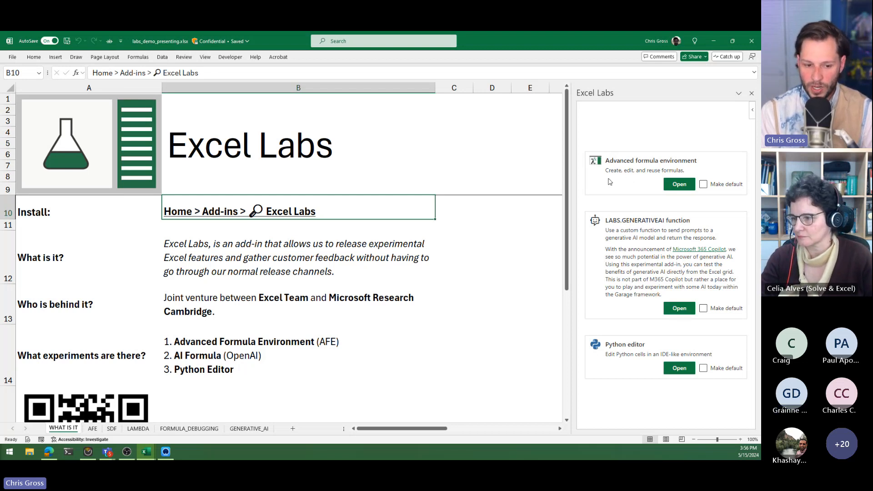
- Review the Excel Labs overview on the WHAT IS IT sheet, down to the QR code and web link
scroll(352, 341, "down", 1)
scroll(352, 342, "up", 1)
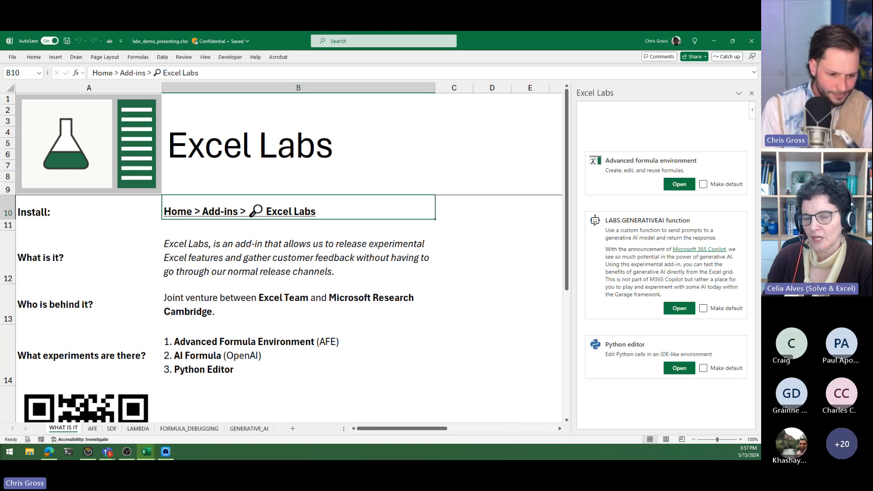
scroll(480, 338, "down", 3)
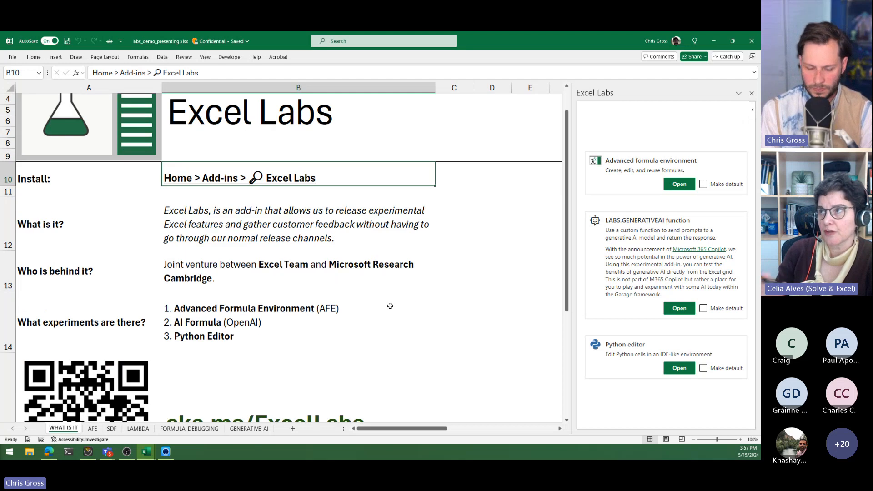
scroll(376, 299, "down", 1)
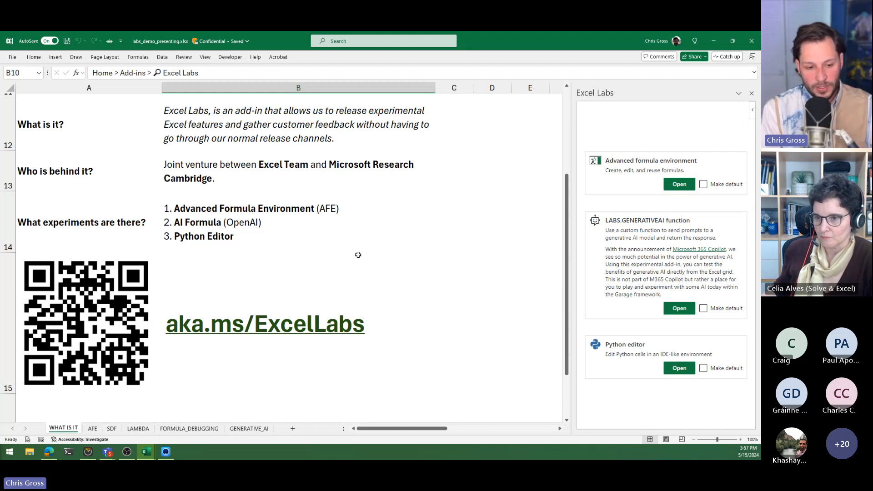
scroll(201, 308, "up", 3)
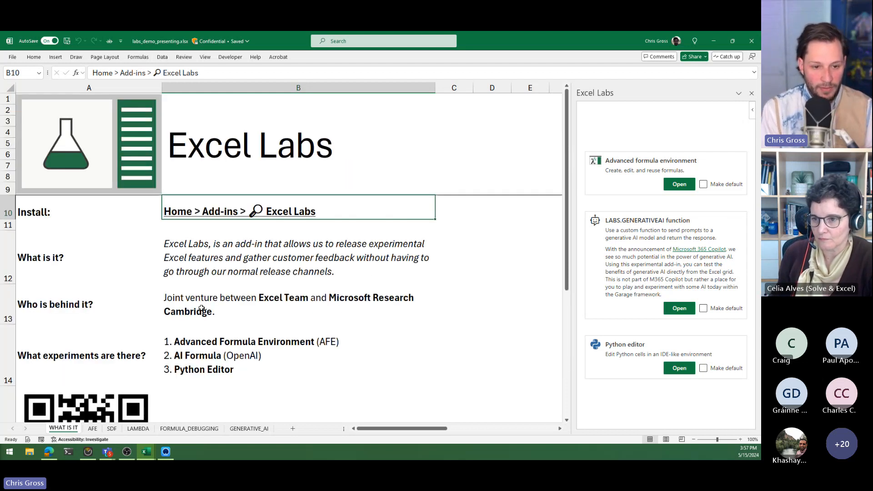
scroll(201, 308, "down", 3)
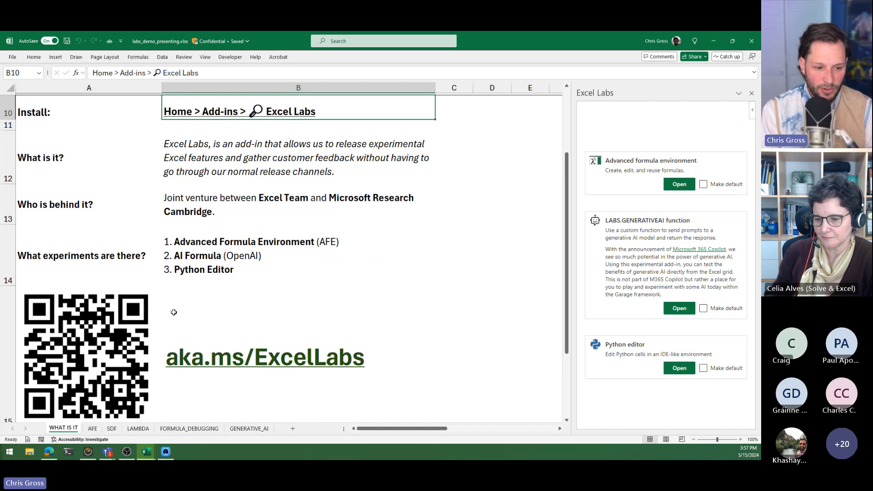
scroll(174, 312, "up", 3)
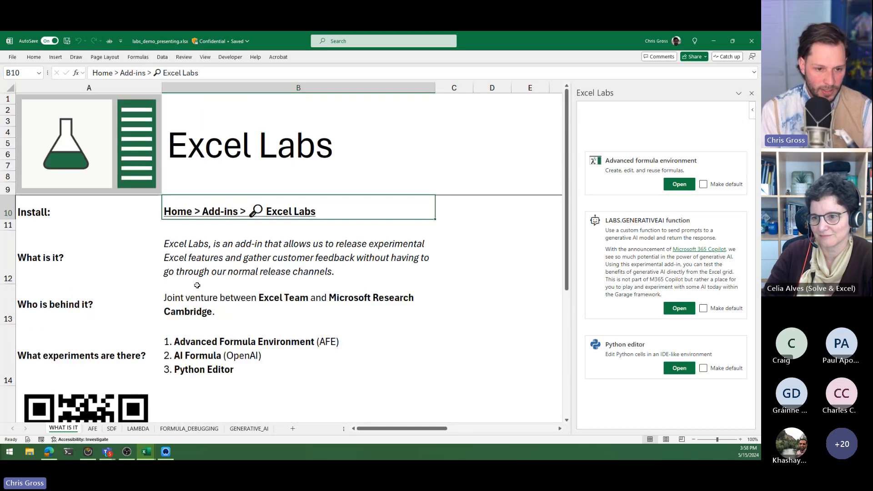
- Switch to the AFE sheet and close the Excel Labs add-in so the key features list is fully visible
left_click(92, 429)
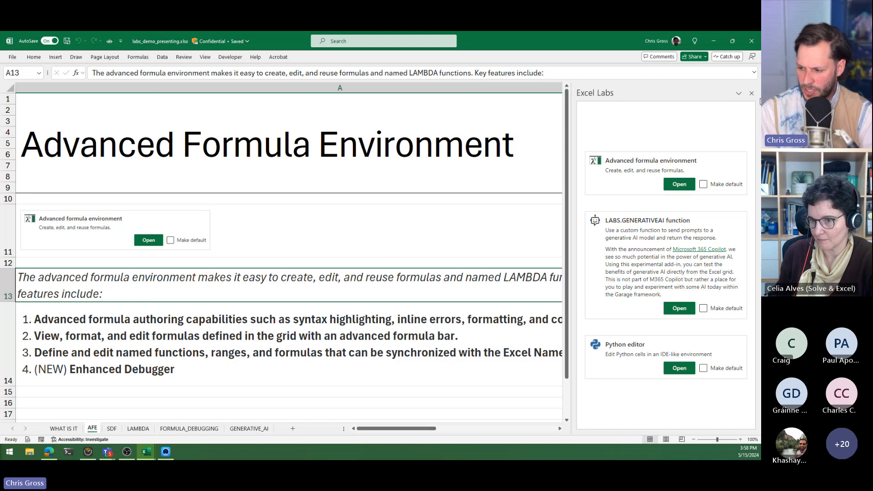
left_click_drag(573, 236, 667, 239)
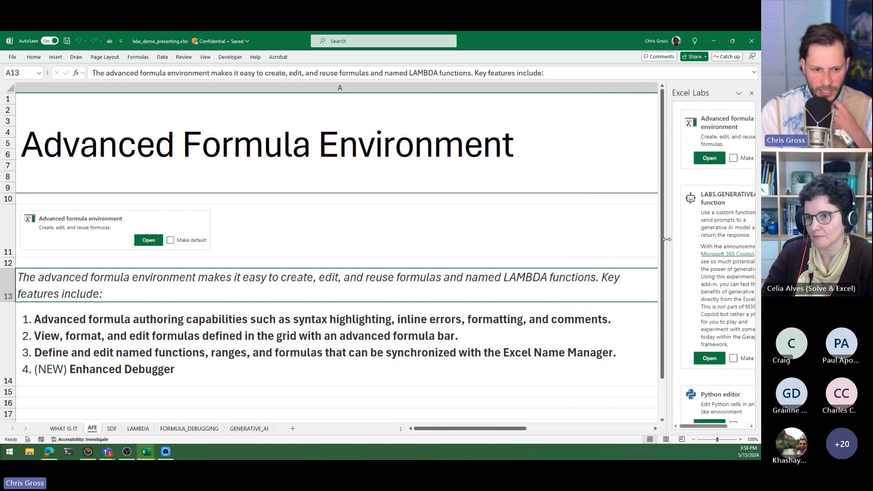
left_click(751, 94)
left_click(328, 321)
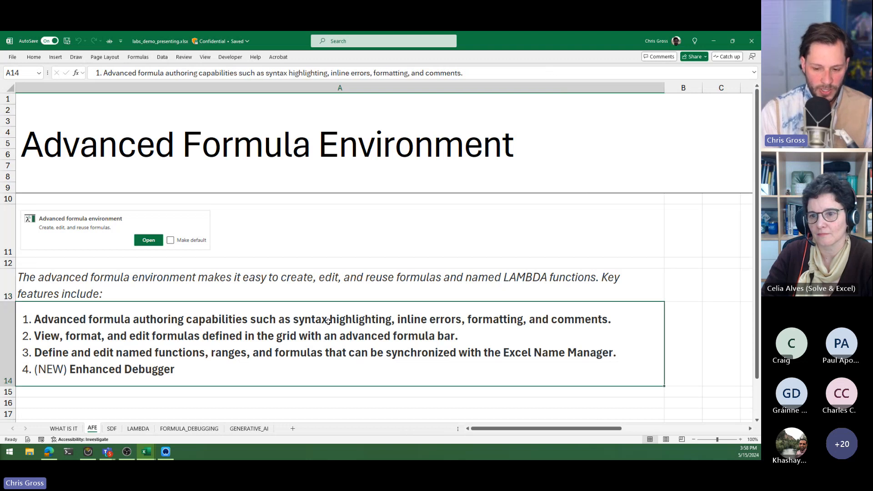
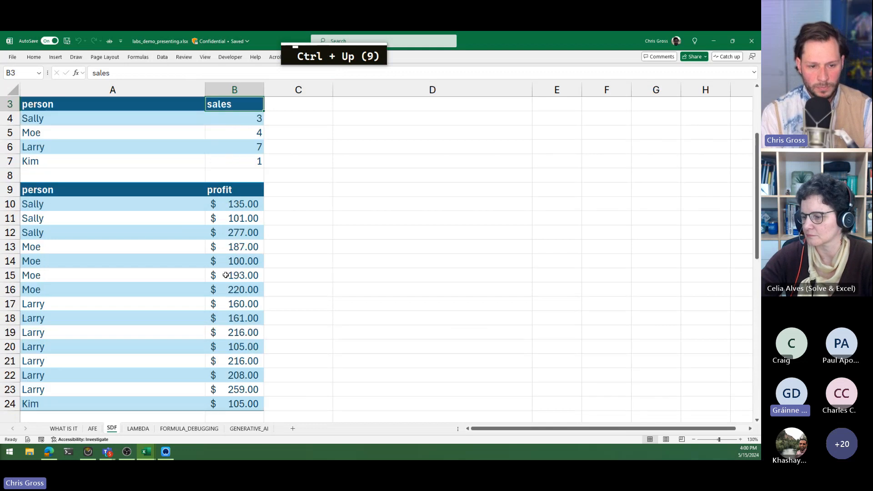
- Select the title cell A1 on the SDF sheet
key("Left")
key("Left")
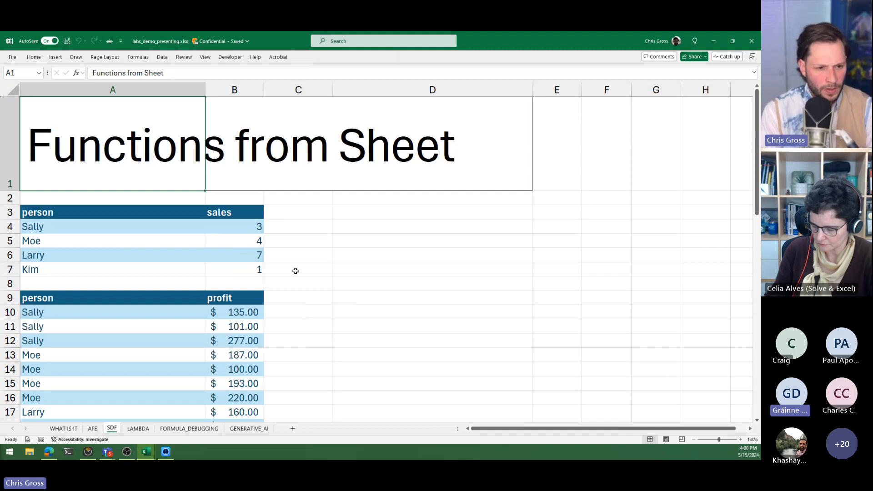
left_click(34, 58)
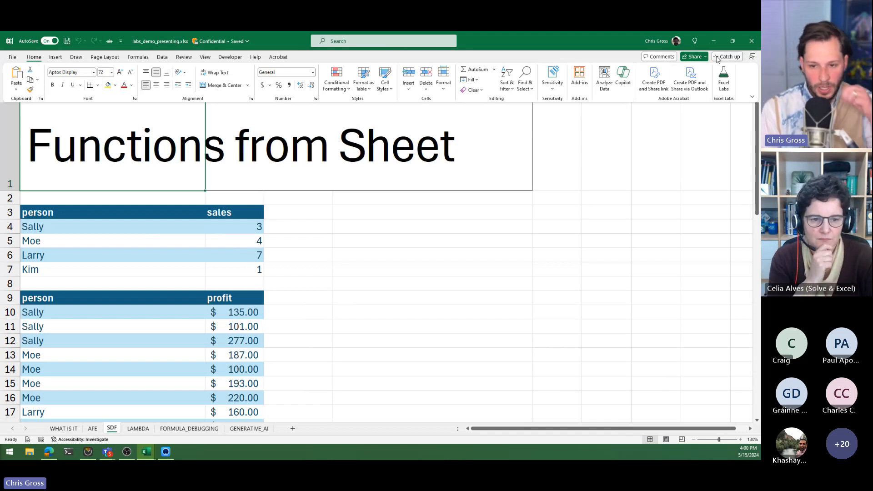
left_click(753, 60)
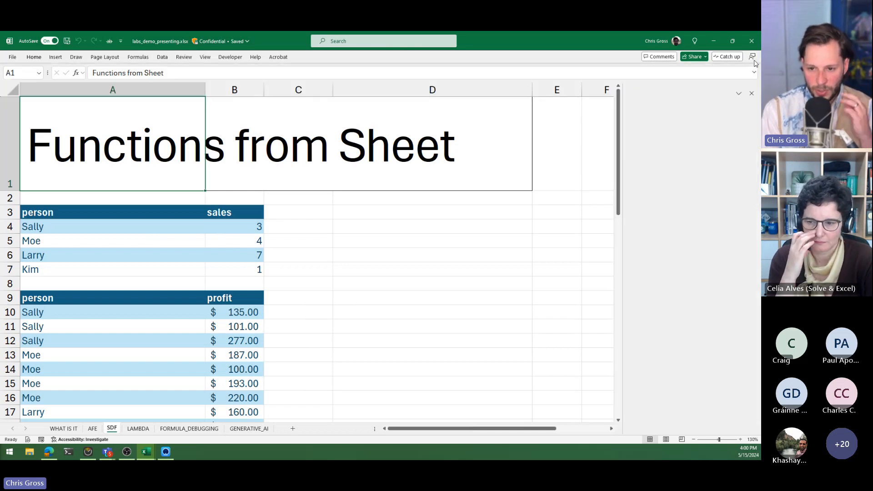
left_click(751, 93)
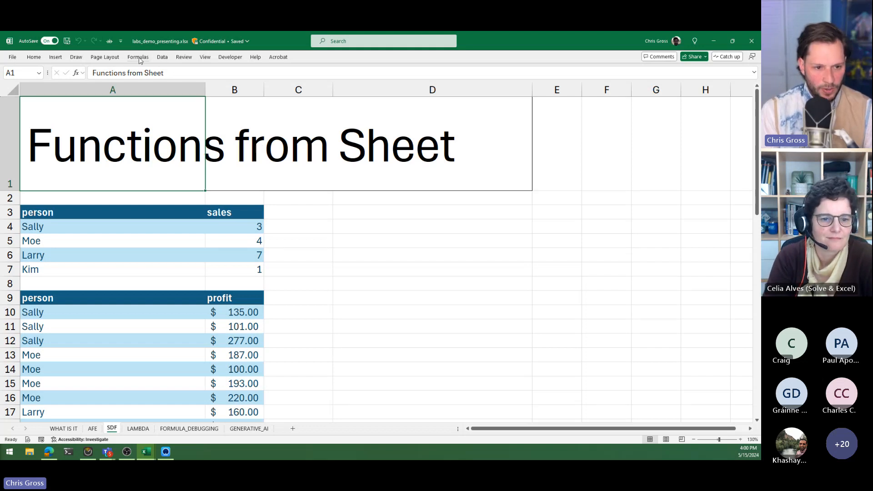
- Open the Excel Labs add-in beside the SDF sheet and widen it until the experiment descriptions fit
left_click(33, 57)
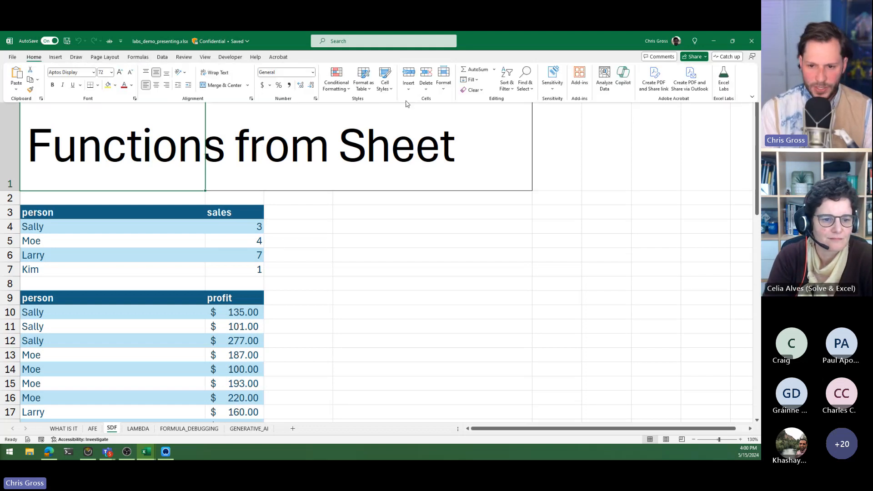
left_click(720, 78)
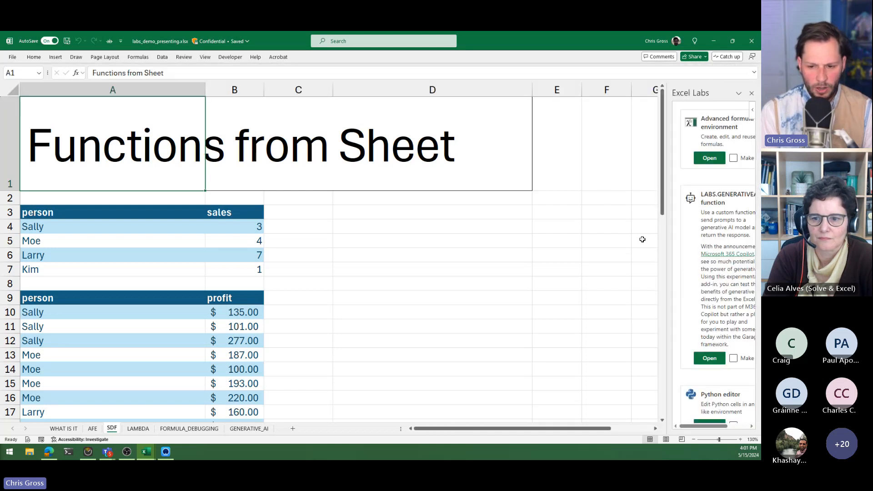
left_click_drag(666, 244, 564, 245)
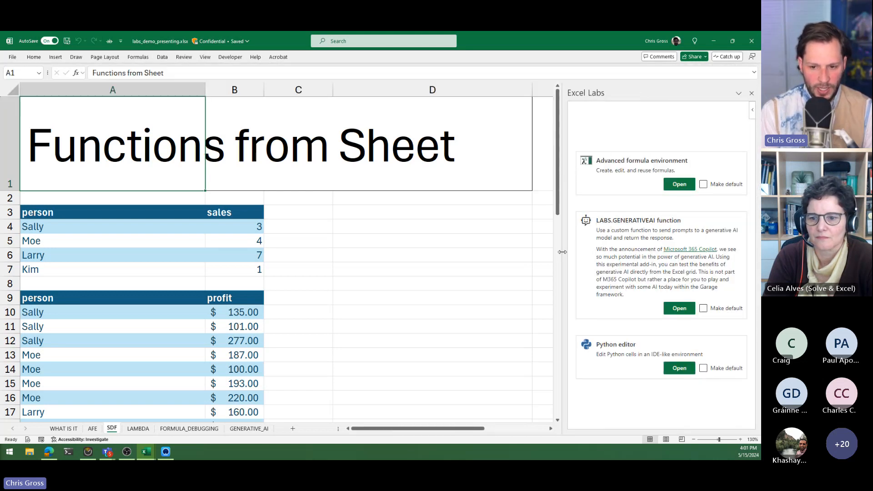
- Open the Advanced Formula Environment and inspect the person and sales table in A3:B7
left_click(679, 183)
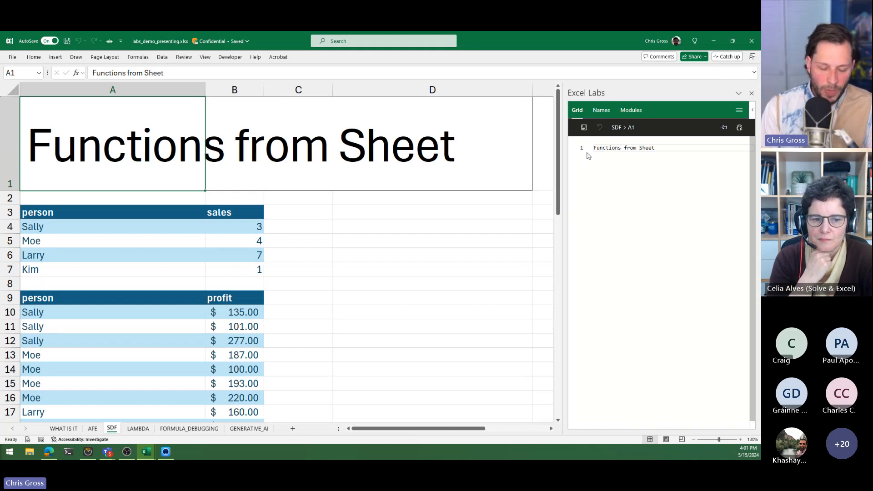
left_click(217, 230)
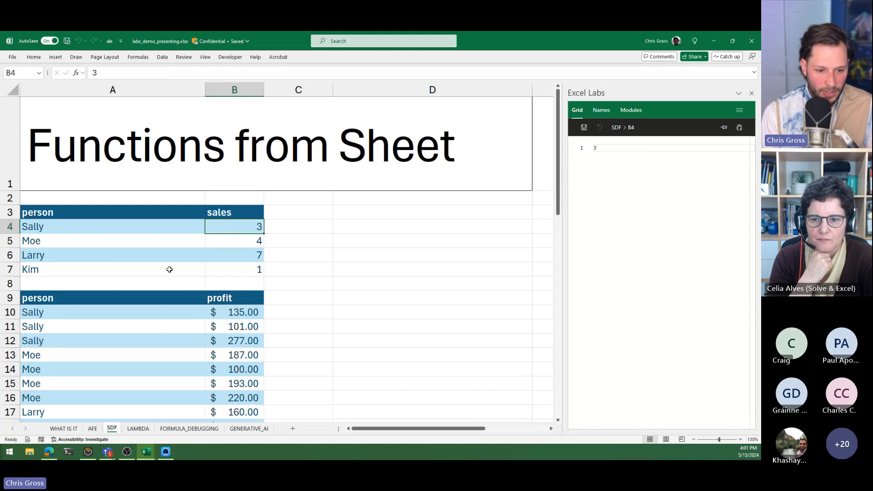
left_click_drag(102, 214, 222, 271)
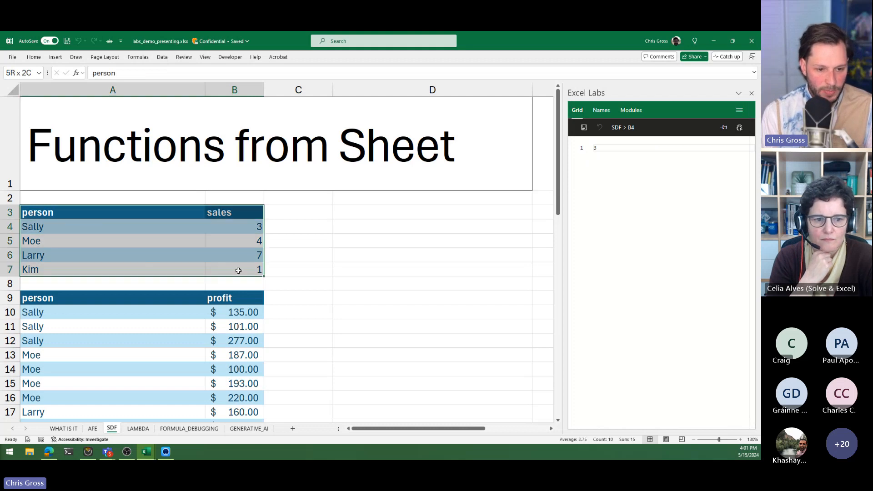
left_click_drag(99, 226, 233, 268)
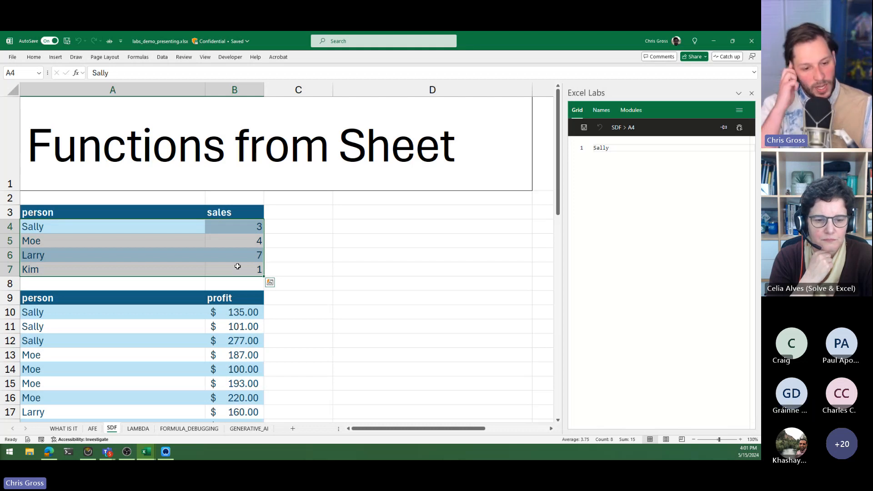
left_click(199, 224)
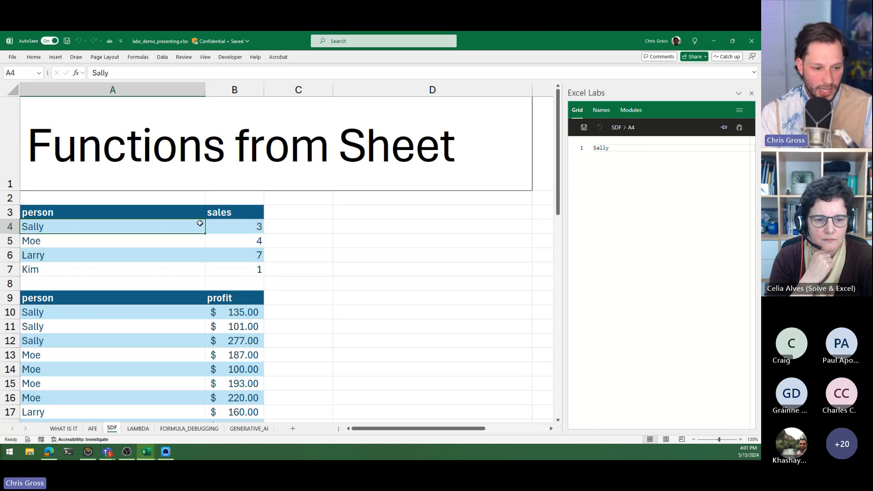
- Compare the sales count in B4 with the matching profit rows B10:B12 and review the summary sections down to row 39
scroll(150, 275, "down", 1)
scroll(150, 275, "down", 1)
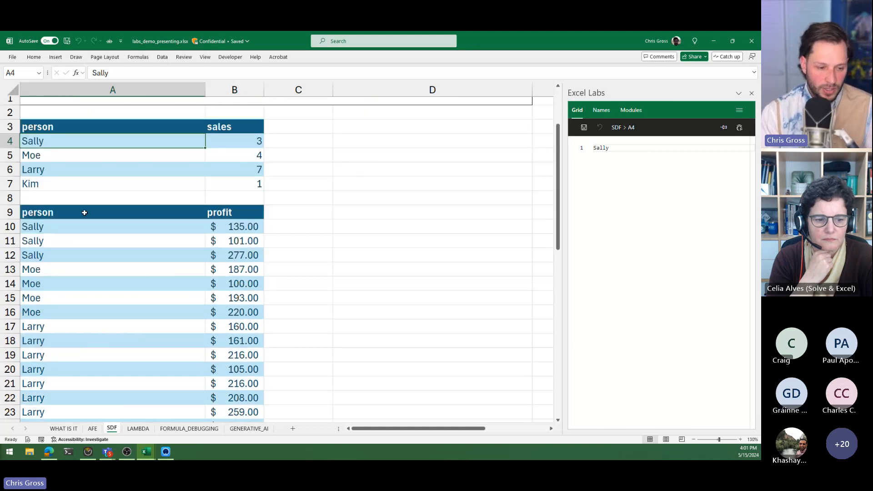
left_click(244, 141)
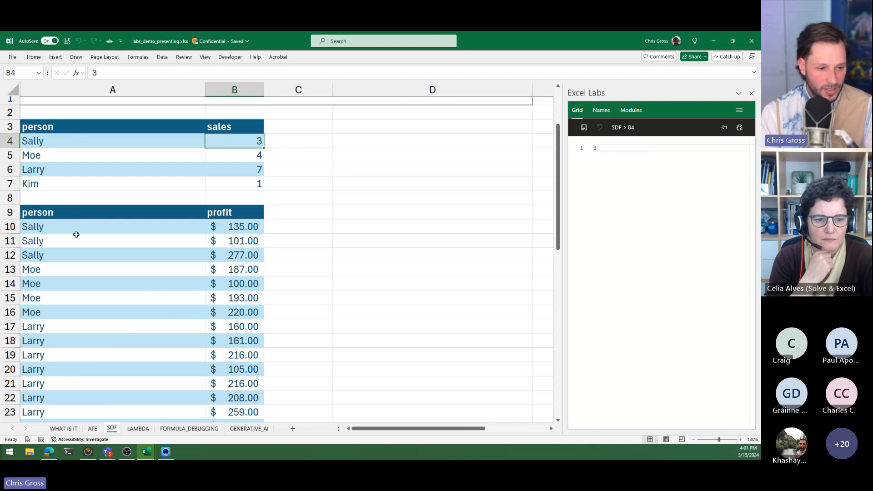
left_click_drag(246, 227, 259, 257)
scroll(136, 281, "down", 2)
scroll(136, 281, "down", 5)
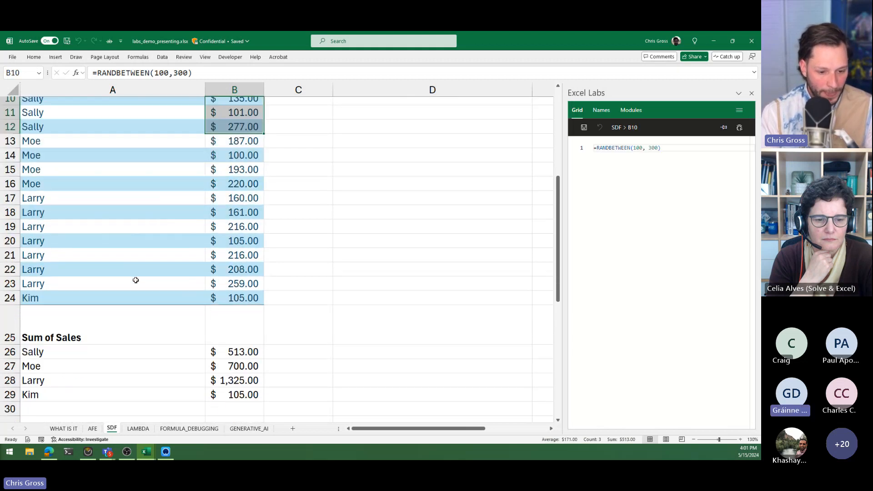
scroll(136, 282, "down", 1)
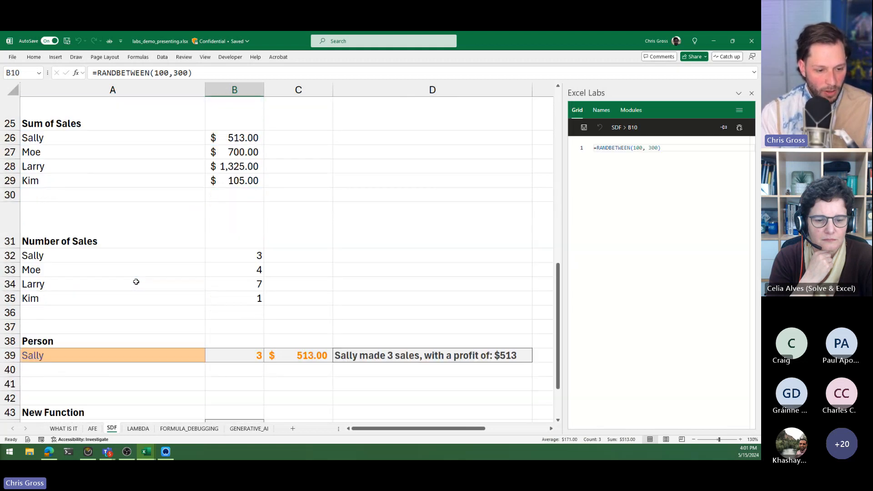
- Examine the SUM and FILTER profit formula in C39, leaving it unchanged
left_click(248, 355)
left_click(293, 354)
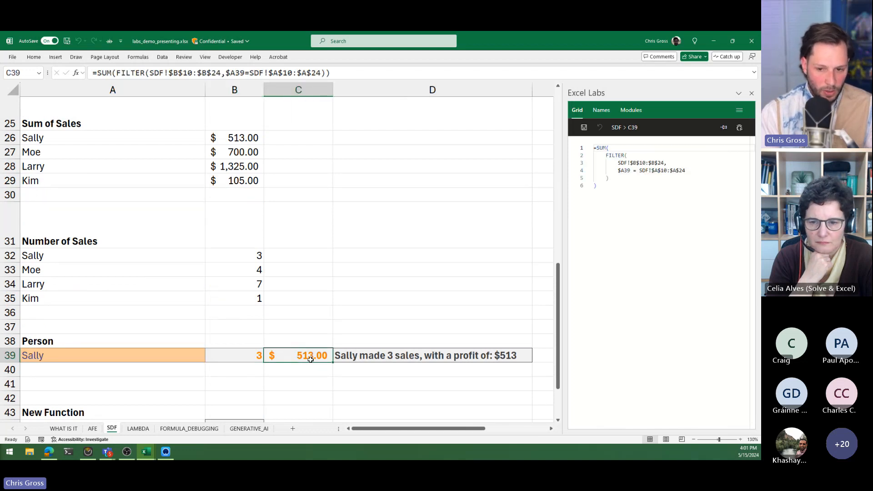
double_click(307, 357)
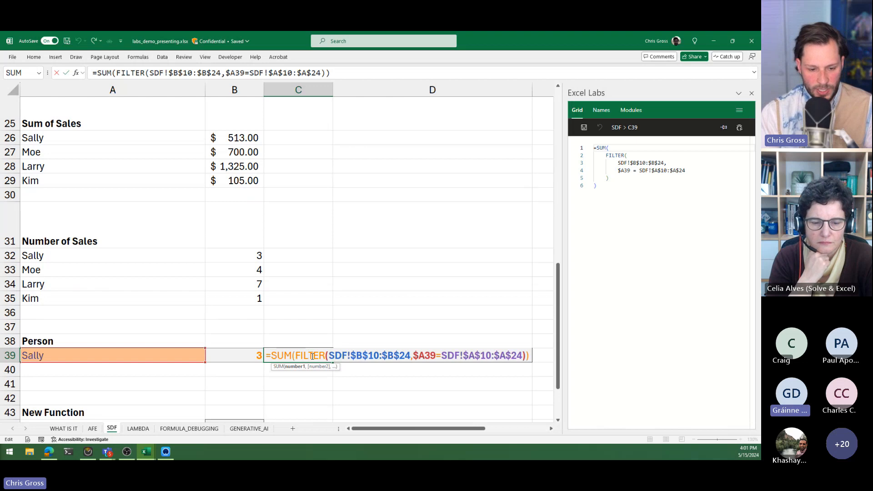
key("Escape")
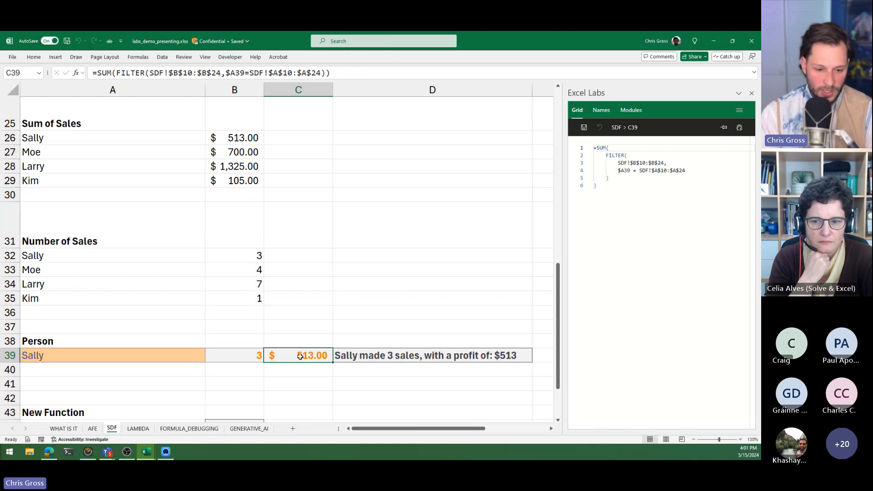
- Examine the XLOOKUP formula in B39 and the source table ranges it references, leaving it unchanged
left_click(257, 354)
double_click(252, 356)
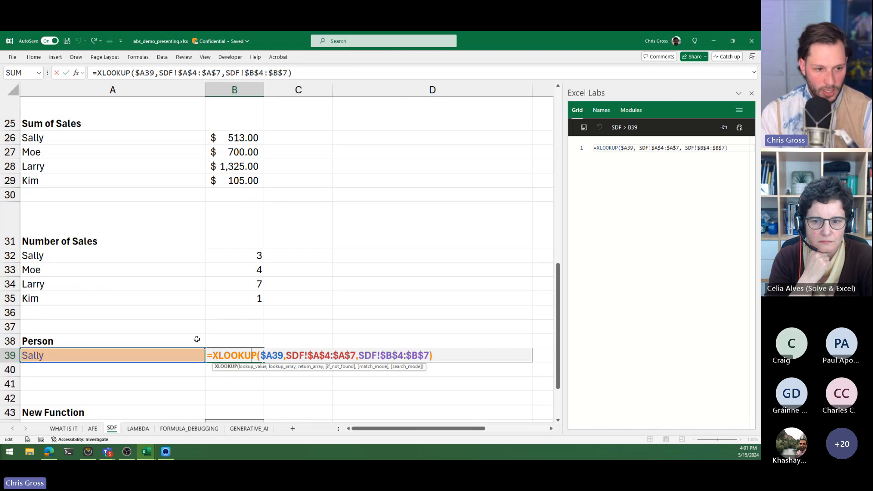
scroll(159, 296, "up", 8)
scroll(65, 255, "down", 1)
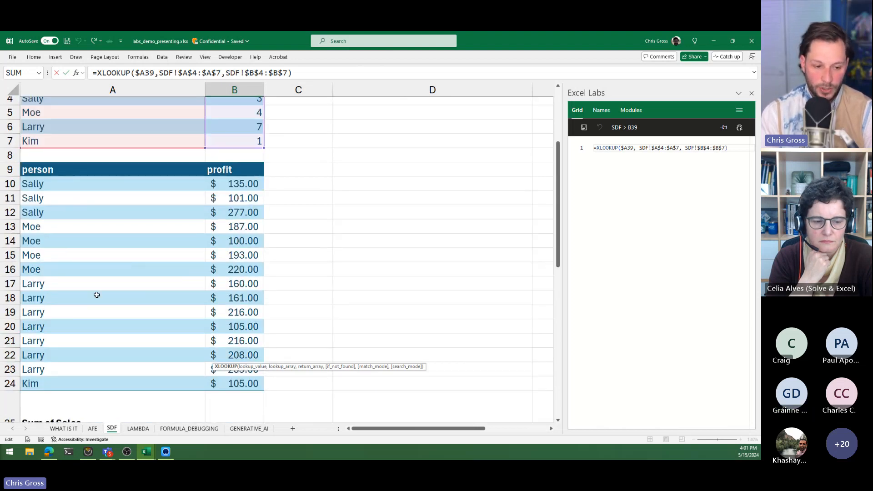
scroll(91, 296, "up", 1)
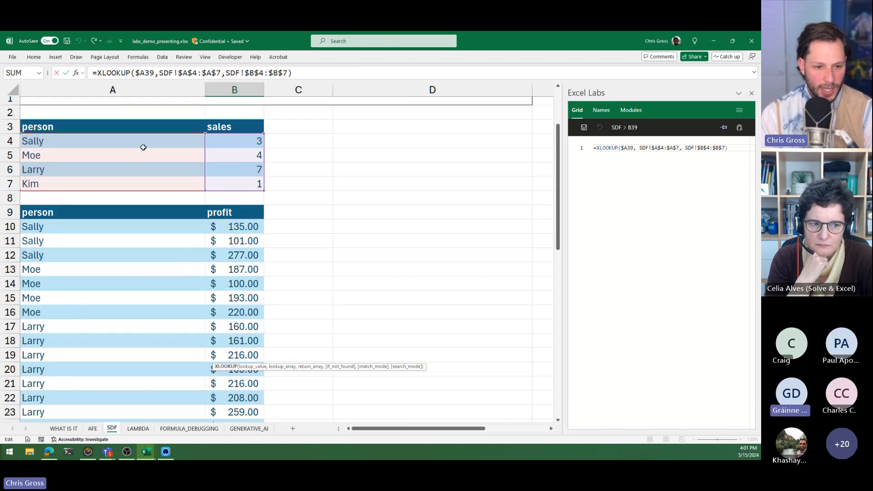
scroll(209, 277, "down", 9)
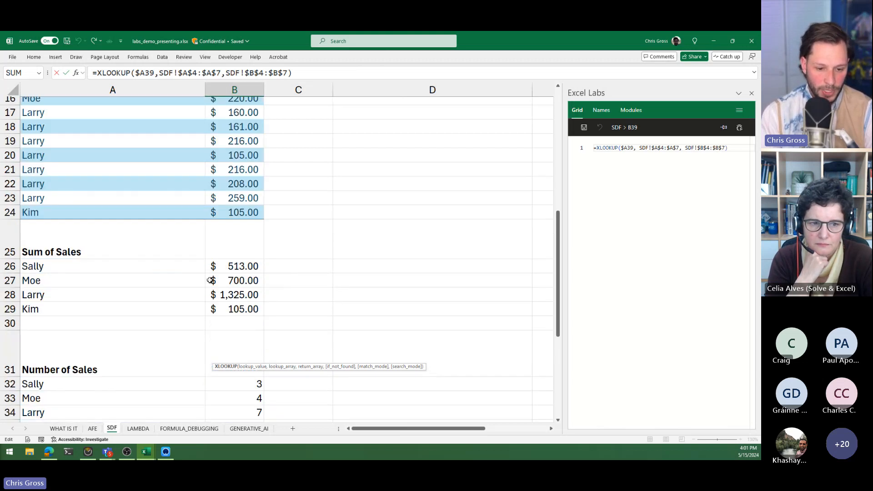
key("Escape")
key("Escape")
- Examine the text concatenation formula in D39, both in the cell and in the Grid formula editor
left_click(378, 314)
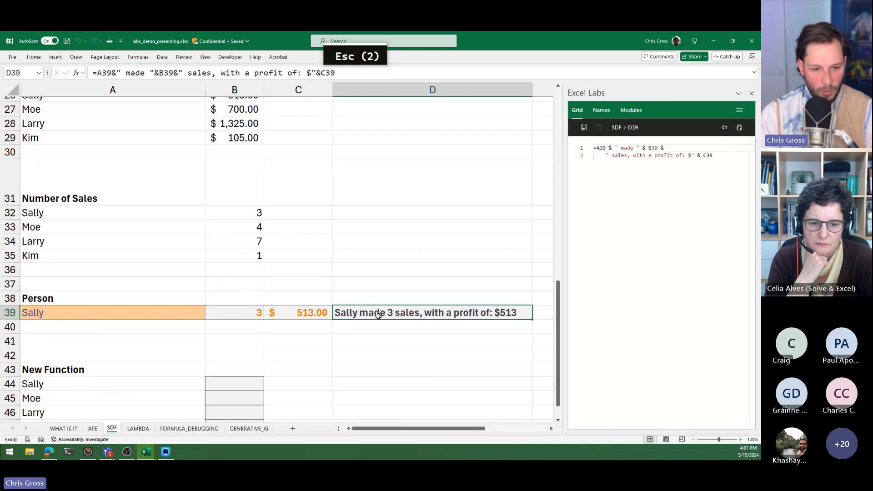
double_click(378, 312)
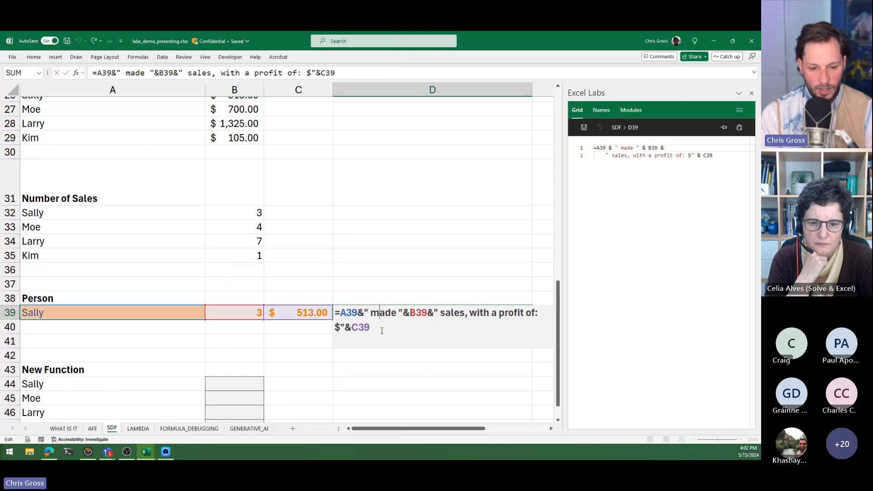
key("Escape")
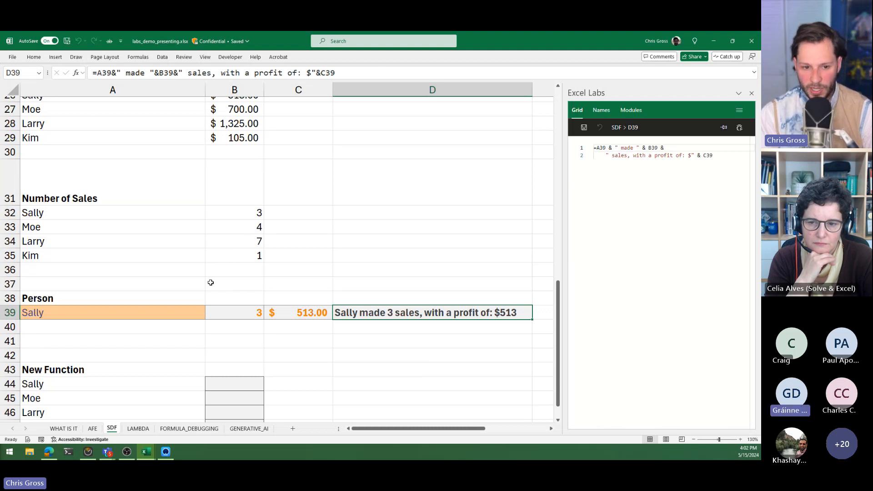
scroll(236, 318, "up", 10)
scroll(217, 328, "down", 10)
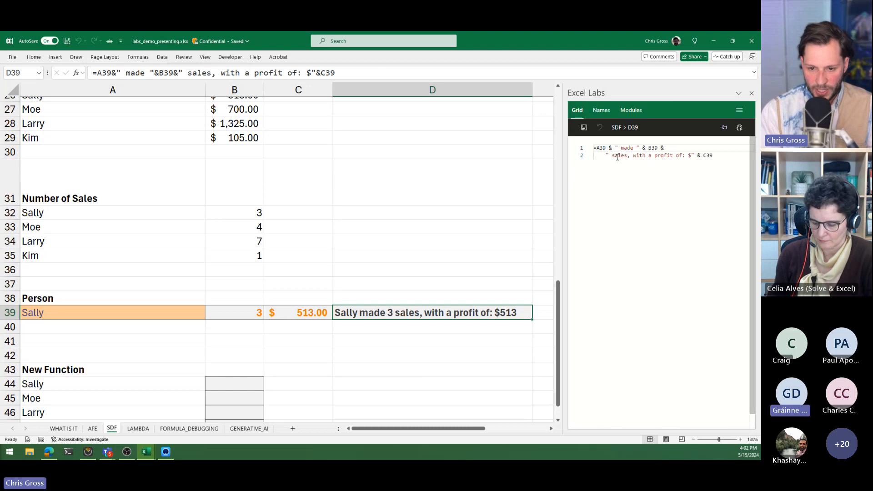
left_click_drag(720, 156, 594, 148)
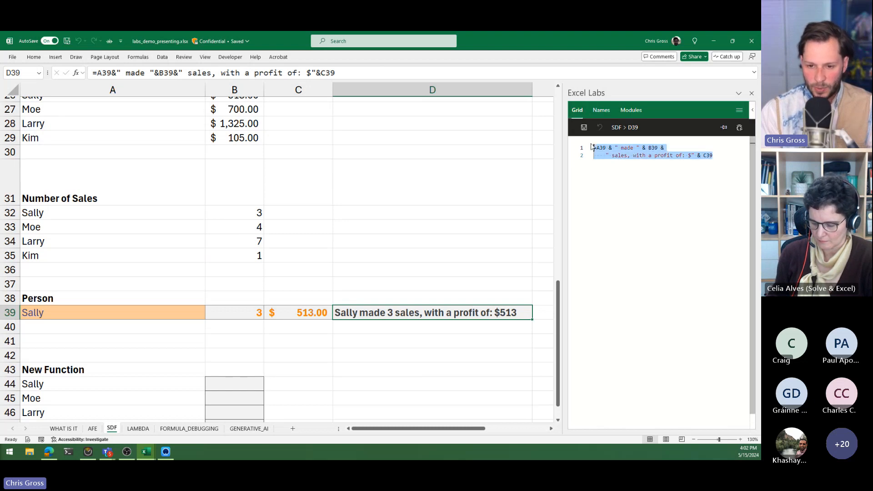
key("Escape")
- Compare the formulas of B39, C39 and D39 one after another in the Grid formula editor
left_click(244, 313)
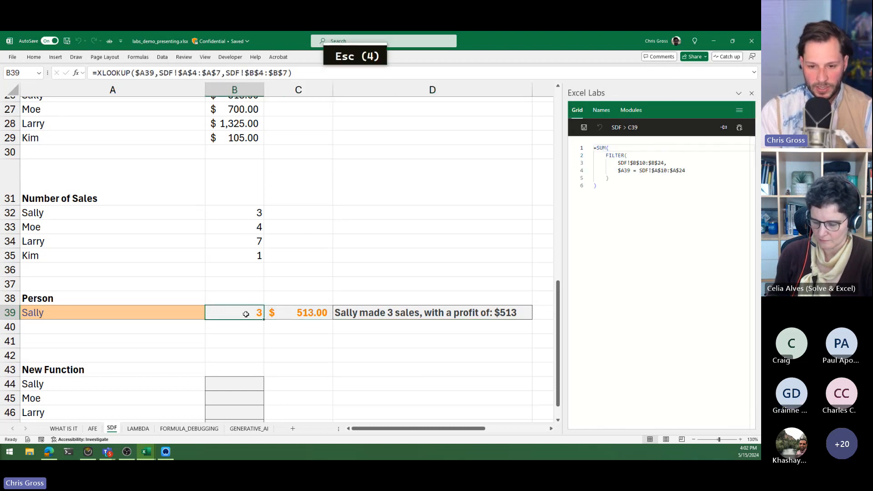
left_click(296, 312)
left_click(354, 313)
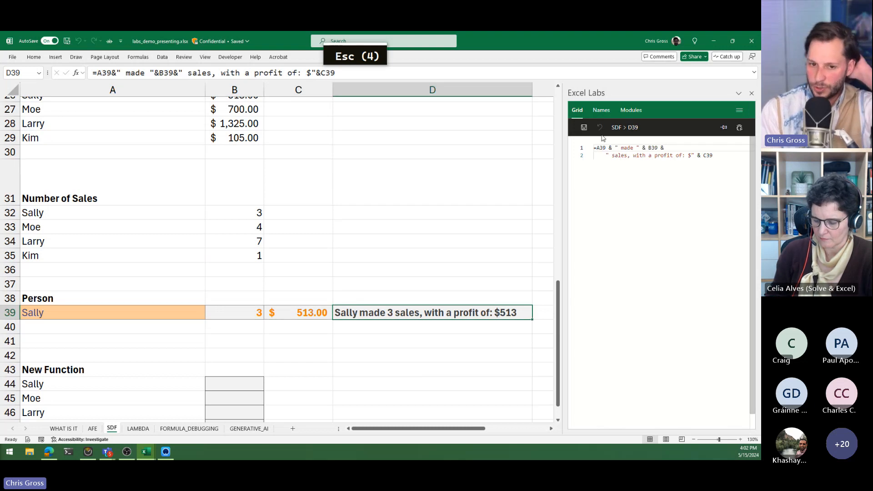
- Review the workbook's named ranges and formulas in the Names view, ending on the Functions list
left_click(601, 111)
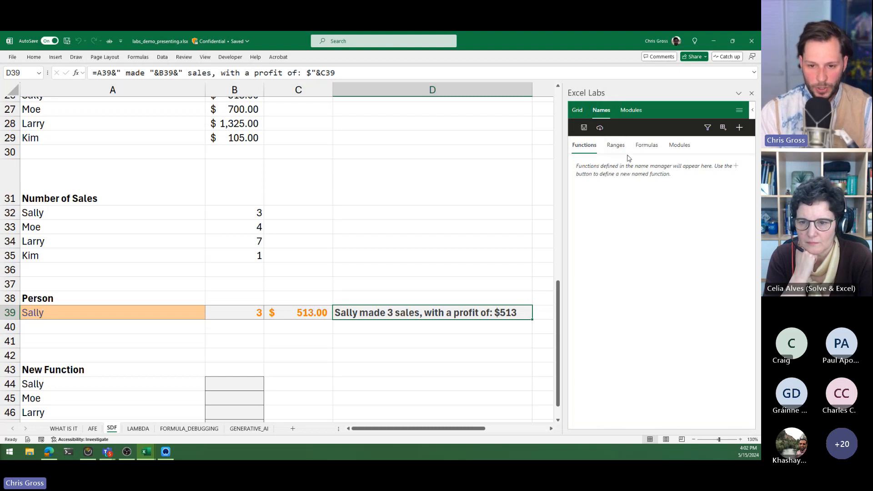
left_click(617, 147)
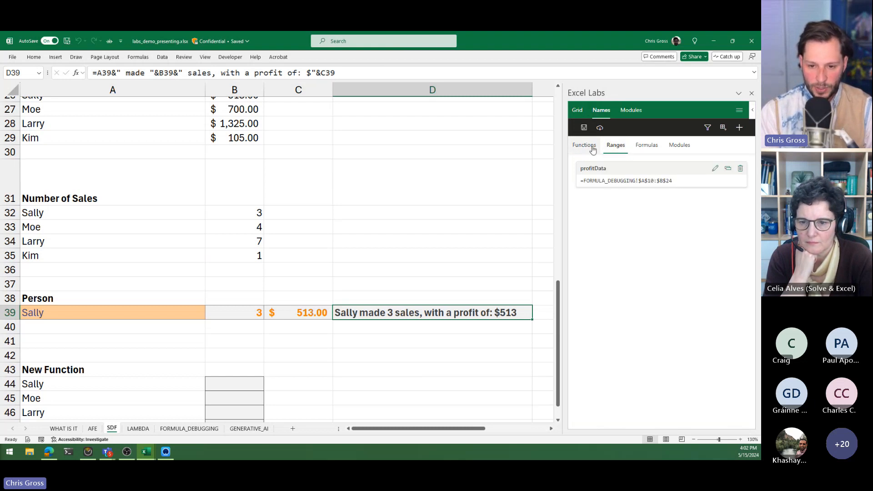
left_click(647, 147)
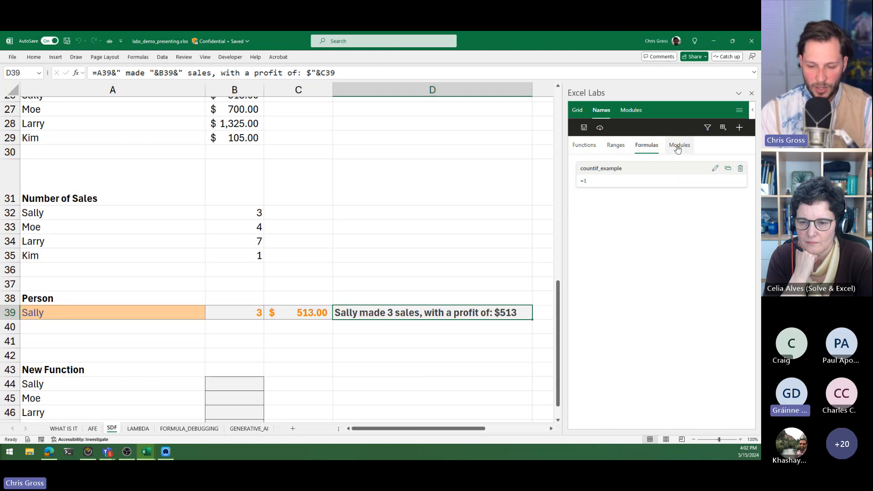
left_click(584, 145)
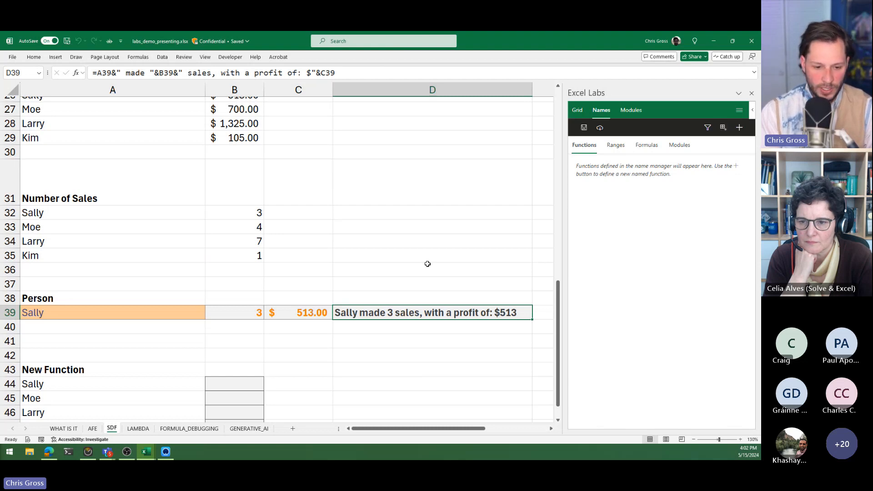
- Start extracting a function from the calculation range B39:D39 and check that D39 is the output cell
left_click_drag(234, 312, 383, 317)
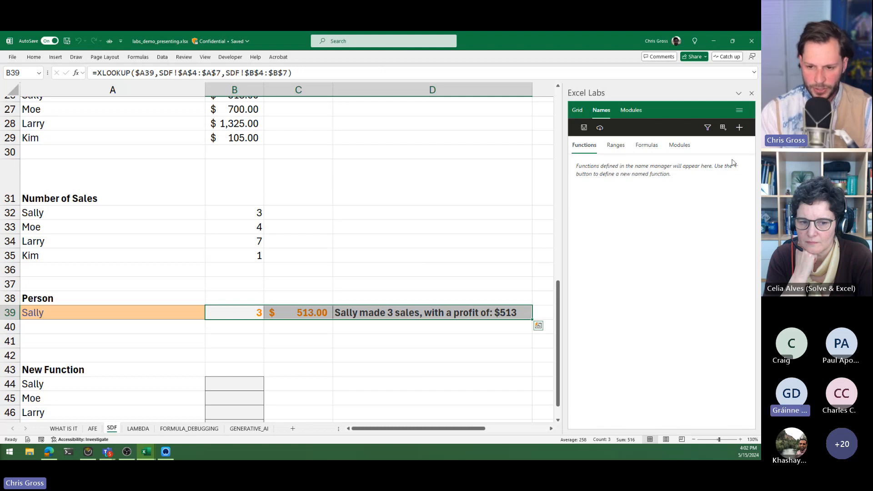
left_click(722, 129)
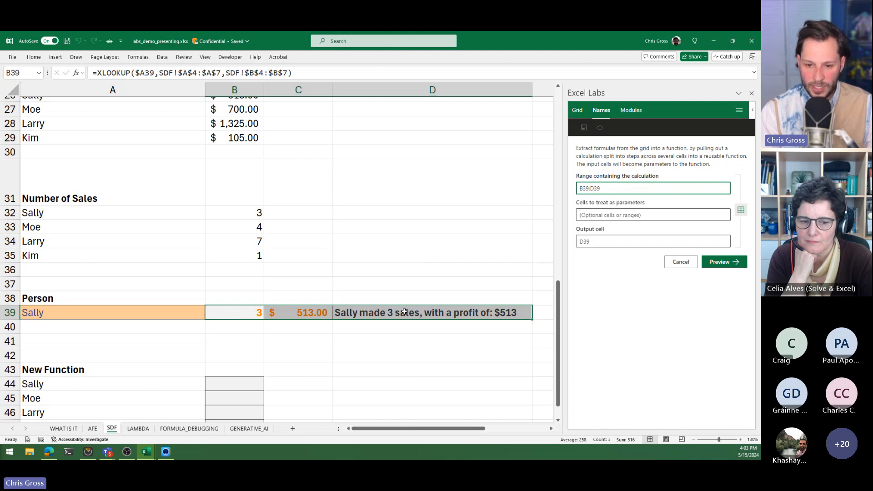
left_click(613, 242)
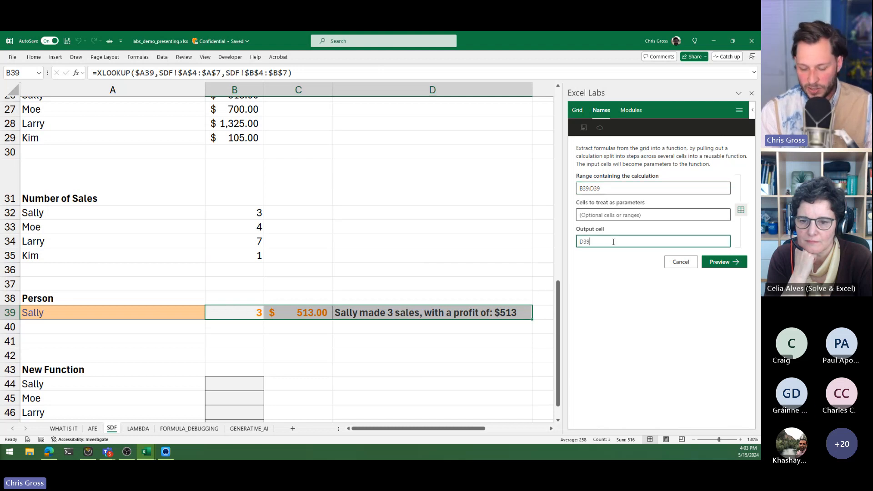
left_click_drag(597, 243, 572, 242)
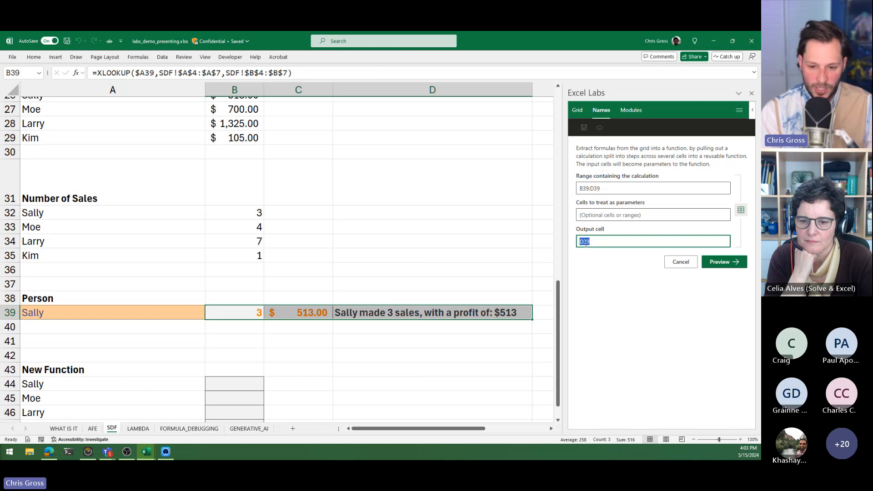
left_click(603, 243)
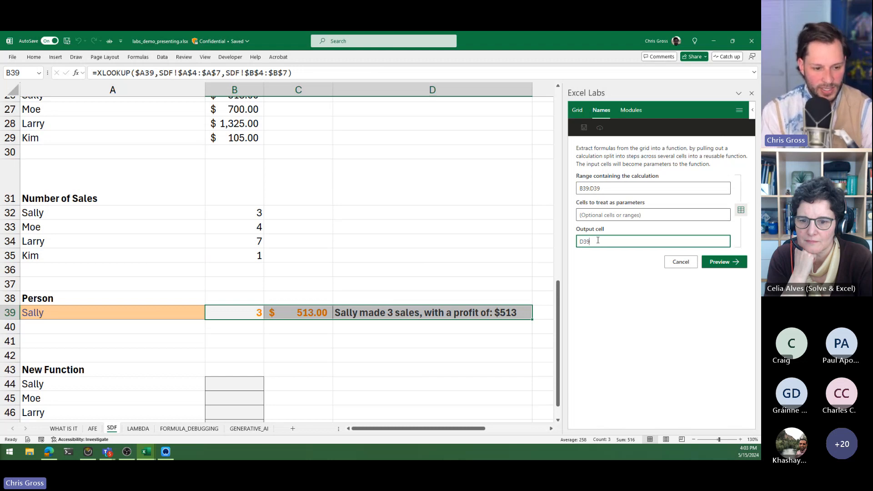
- Check the parameters field and the input cell A39, and reselect B39:D39 as the calculation range
left_click(598, 214)
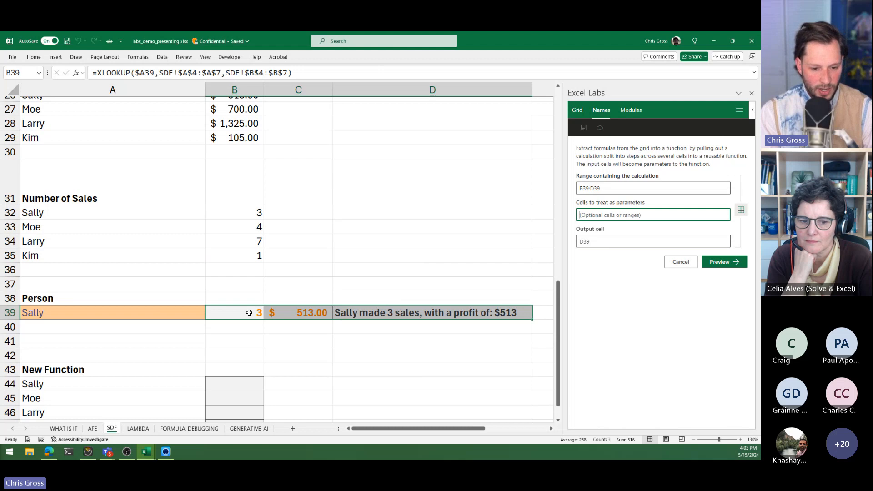
left_click(232, 315)
left_click(163, 316)
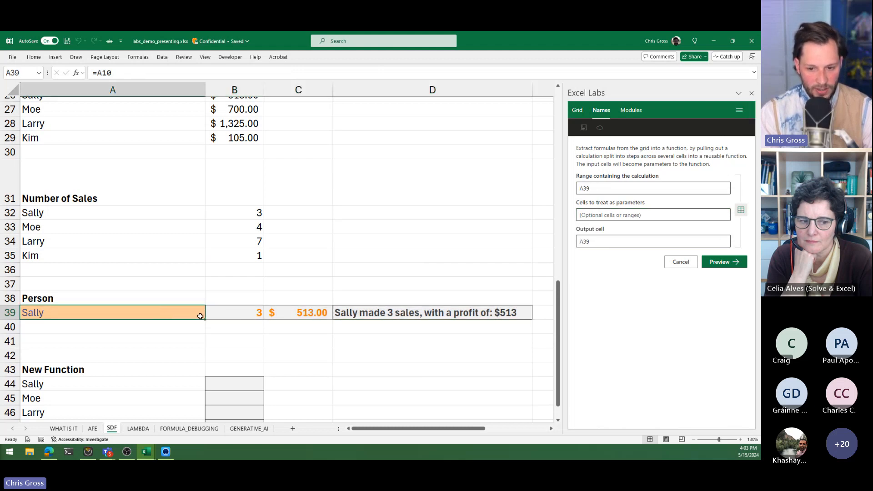
left_click_drag(239, 315, 477, 314)
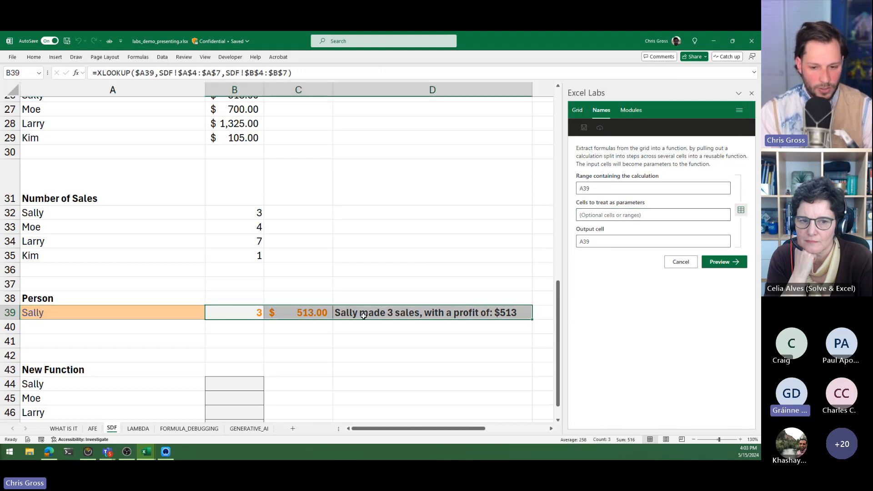
- Set A39 as the cell to treat as a parameter and preview the function extracted from B39:D39
left_click(608, 215)
type("A389")
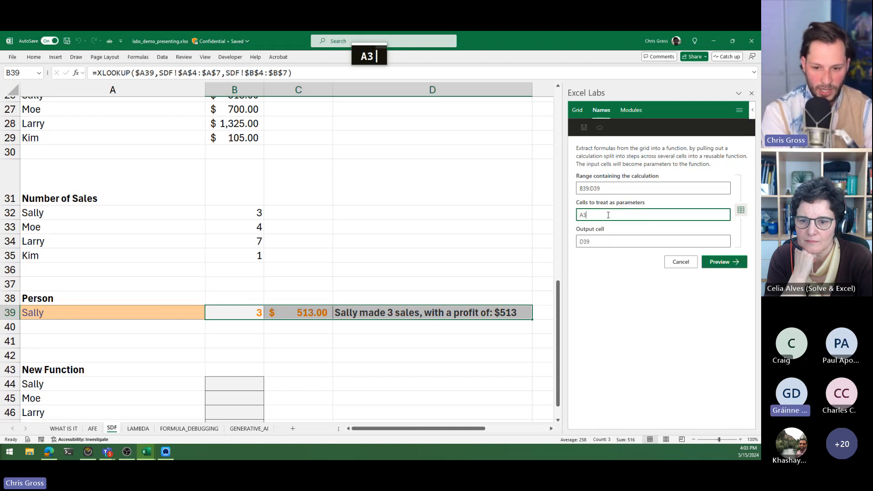
key("BackSpace")
key("BackSpace")
type("9")
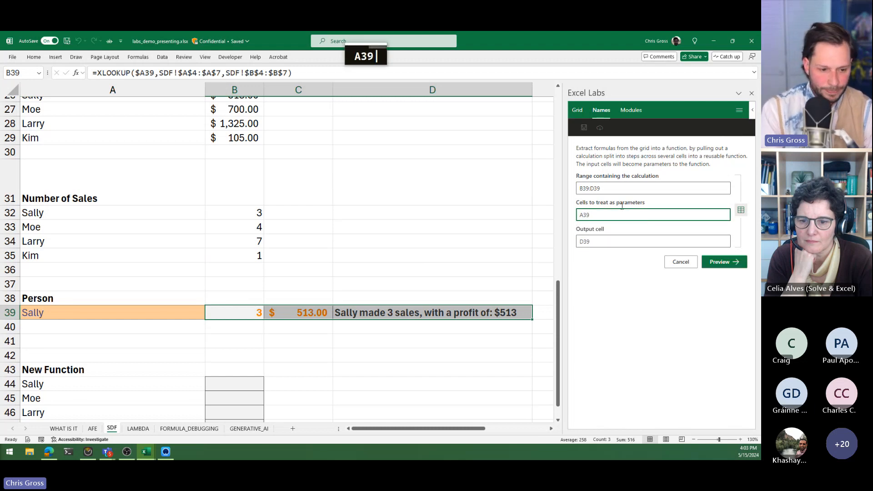
left_click(727, 262)
- Widen the Excel Labs pane and examine the generated LAMBDA, comparing its Person parameter with the header in A38
scroll(671, 256, "down", 3)
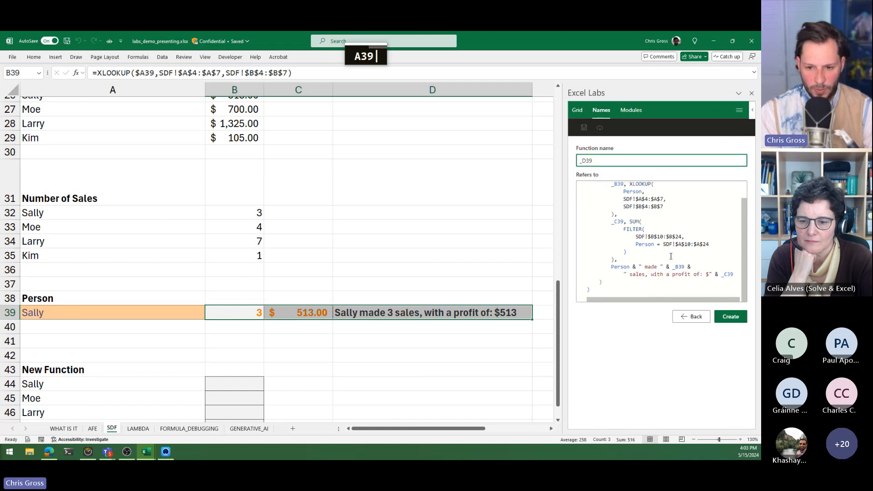
scroll(670, 256, "up", 3)
scroll(656, 233, "down", 3)
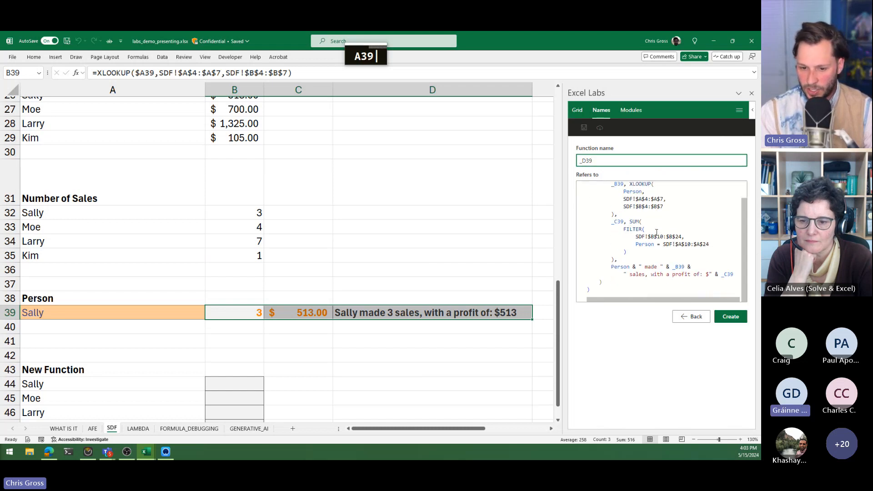
left_click_drag(562, 265, 458, 265)
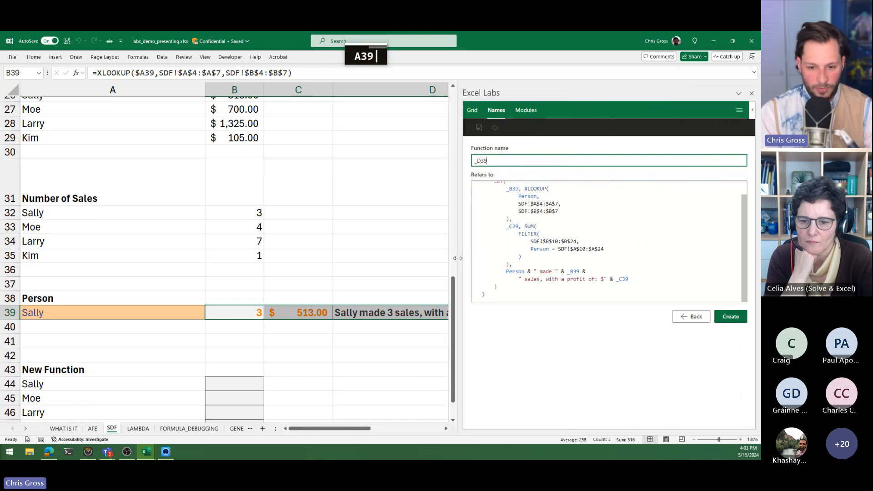
scroll(560, 258, "up", 2)
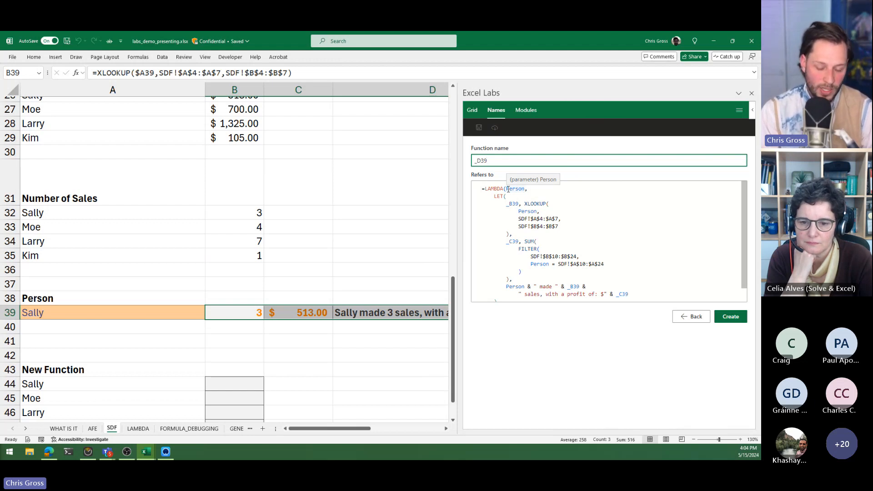
scroll(536, 271, "down", 1)
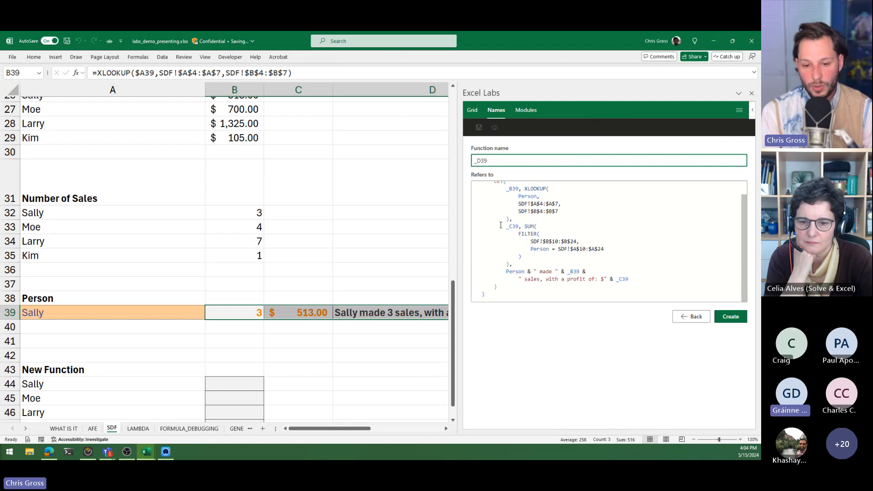
scroll(509, 281, "up", 1)
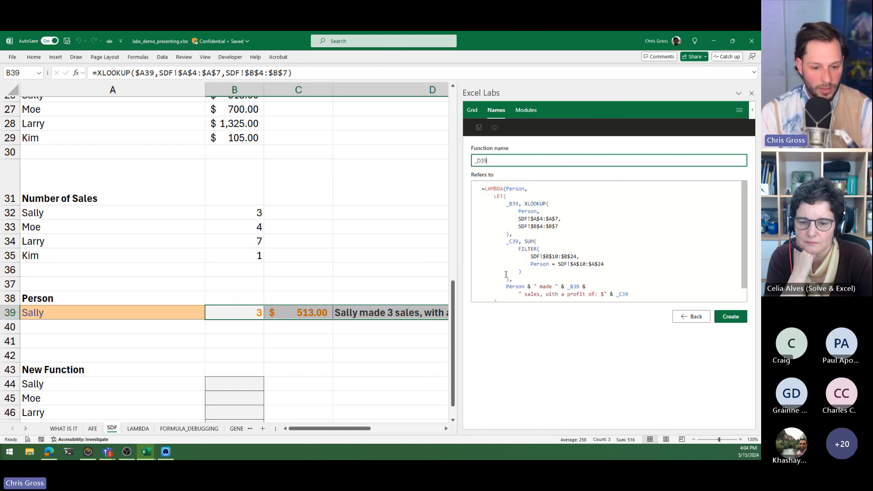
left_click_drag(503, 189, 524, 191)
left_click(510, 190)
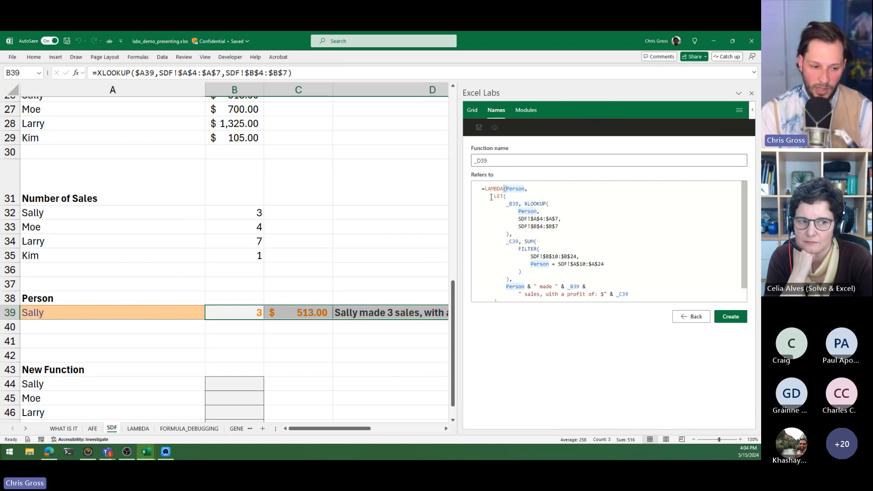
left_click(68, 299)
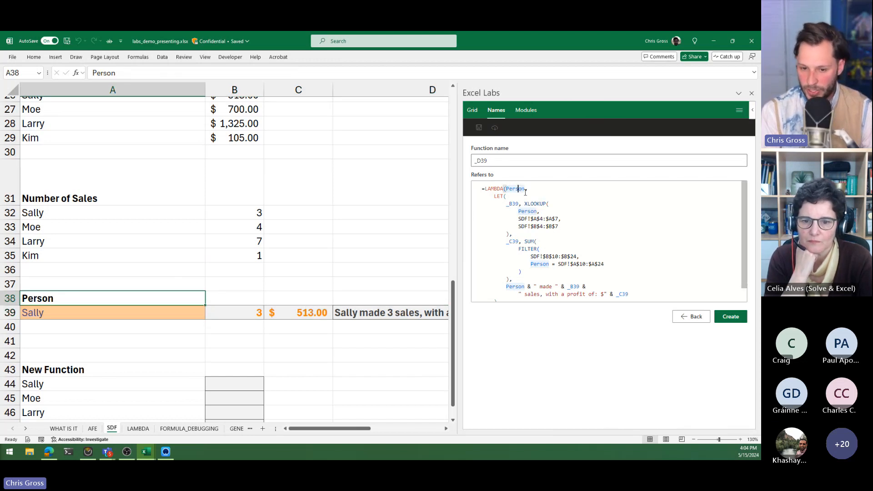
scroll(519, 204, "down", 1)
scroll(520, 205, "up", 1)
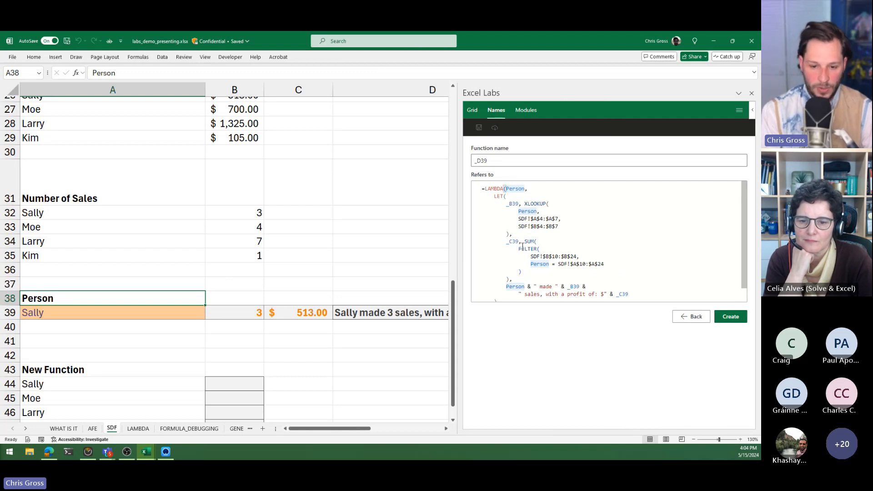
- Name the extracted function SALESREPORT and create it after checking its references against the sales and profit tables
double_click(494, 161)
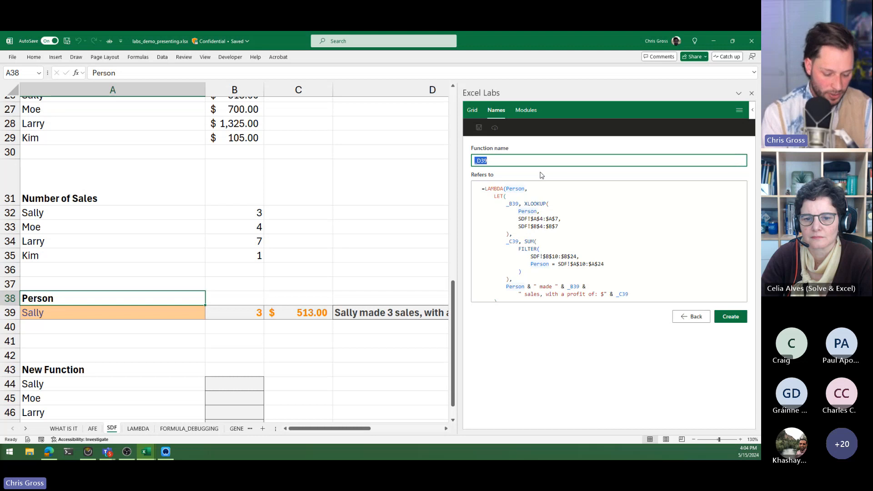
type("sALESREPORT")
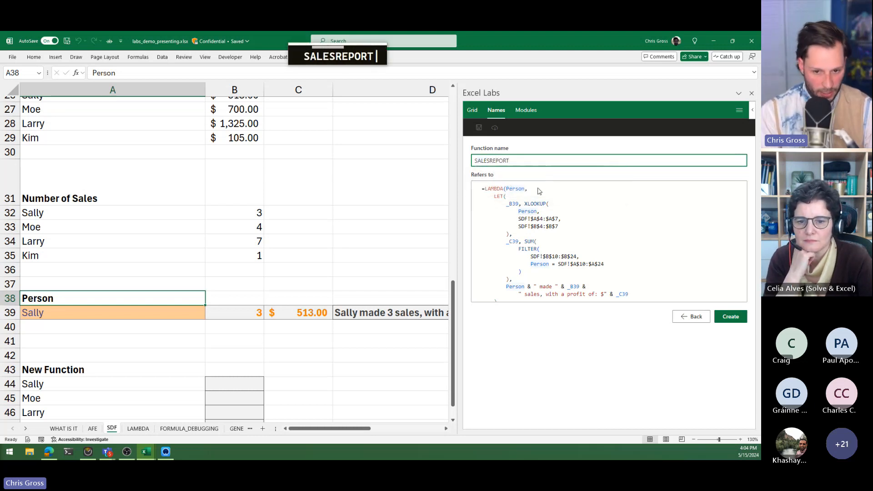
left_click(549, 213)
scroll(545, 220, "down", 1)
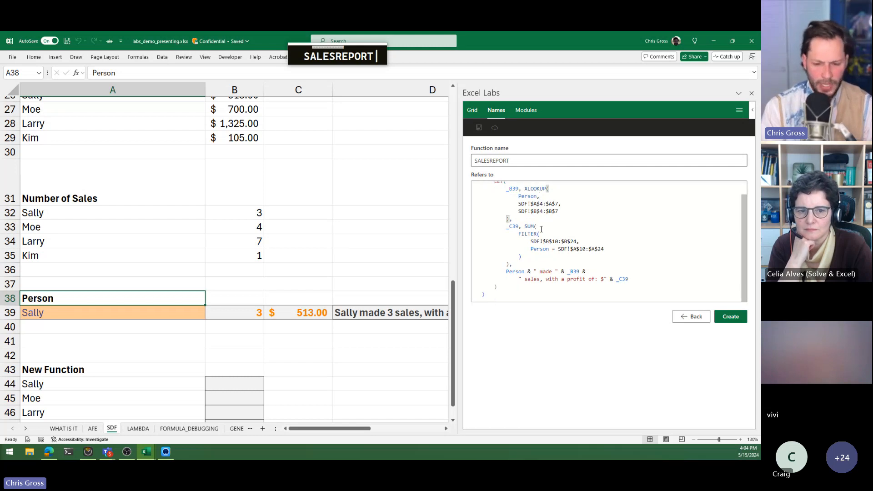
scroll(541, 229, "up", 2)
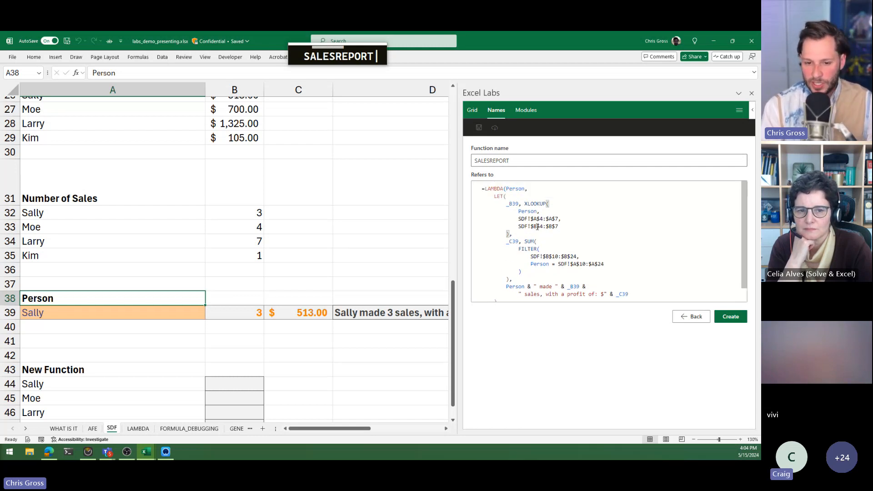
scroll(231, 294, "up", 9)
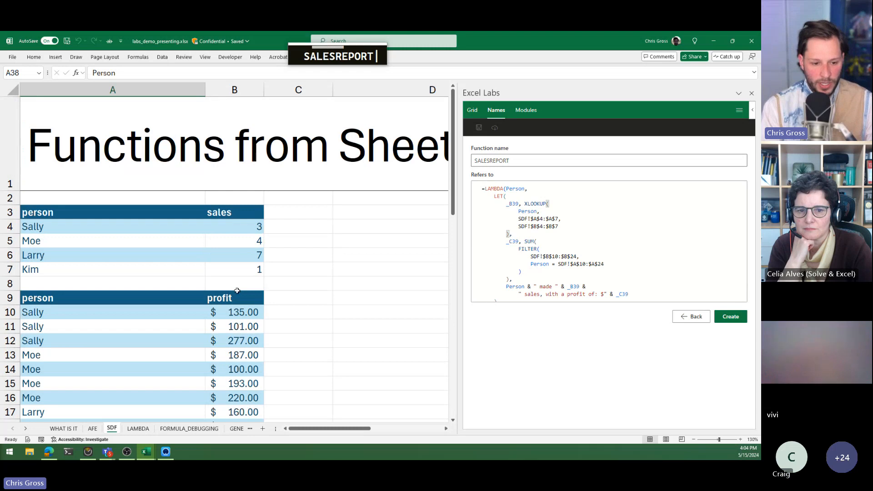
scroll(237, 290, "down", 1)
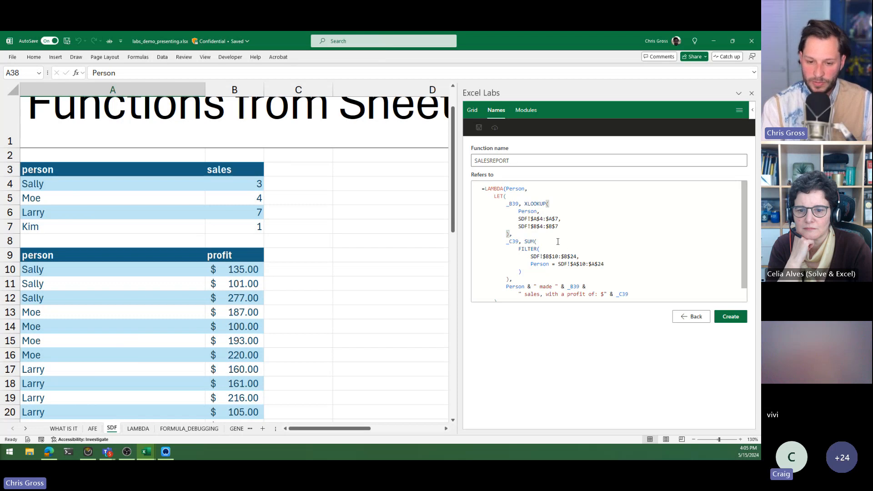
scroll(163, 291, "down", 3)
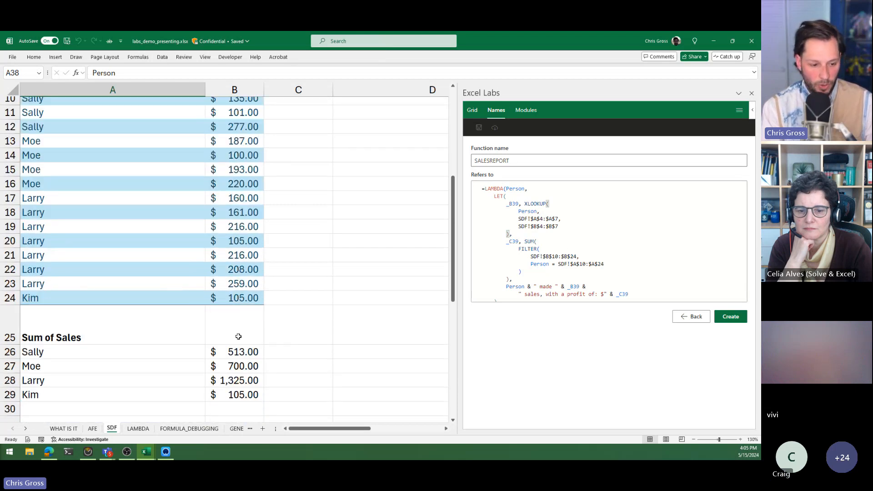
scroll(234, 336, "down", 4)
scroll(230, 335, "down", 2)
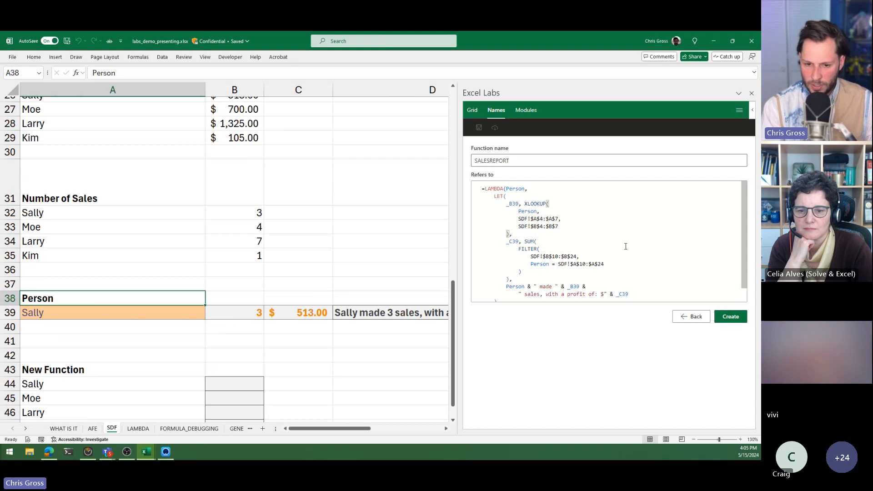
left_click(732, 317)
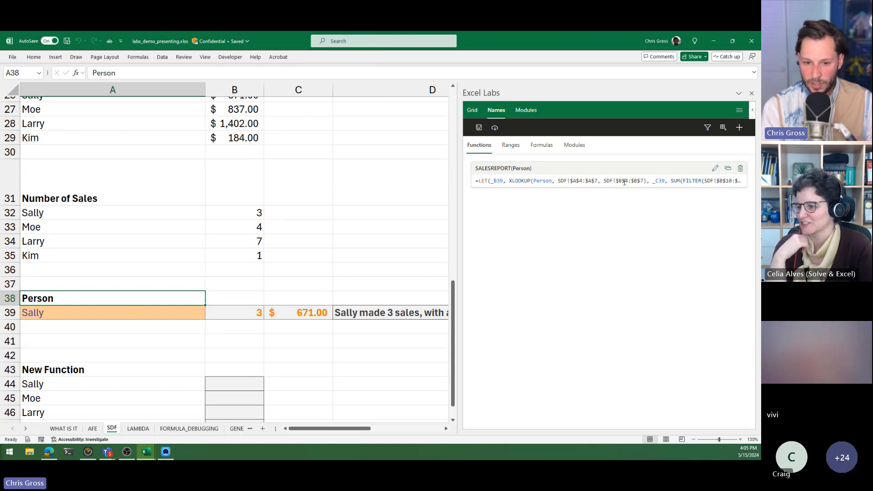
- Open the SALESREPORT definition and examine its _B39 and _C39 variables and the final text expression
left_click(715, 168)
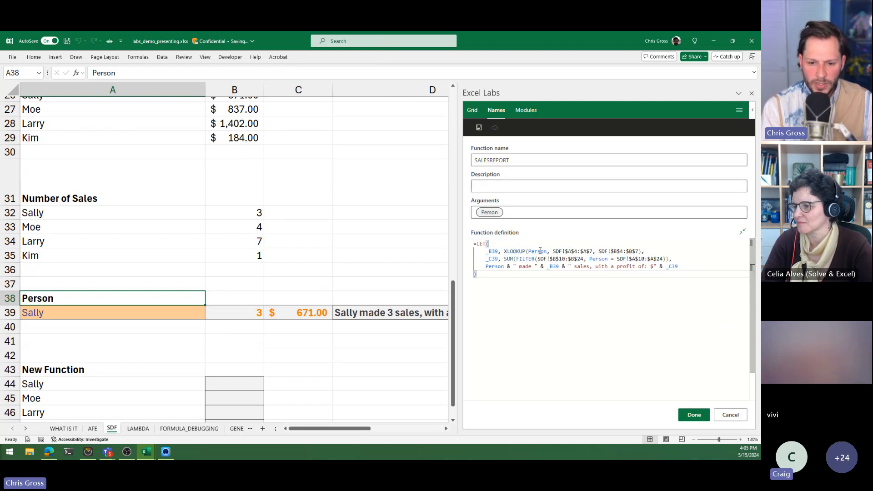
left_click(731, 415)
left_click(716, 168)
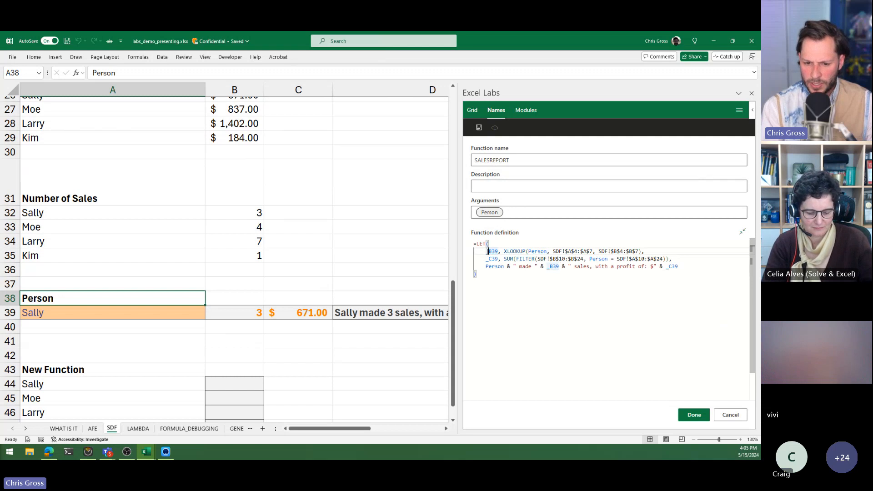
left_click_drag(486, 252, 678, 260)
left_click(511, 255)
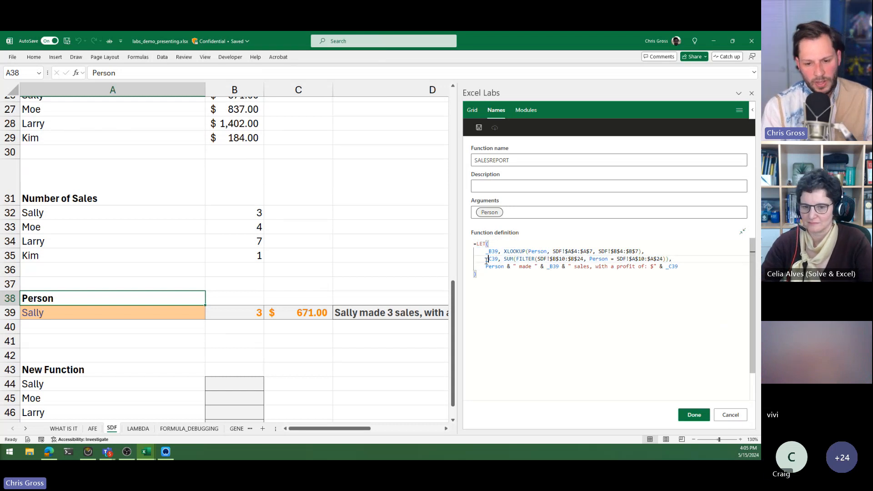
key("Home")
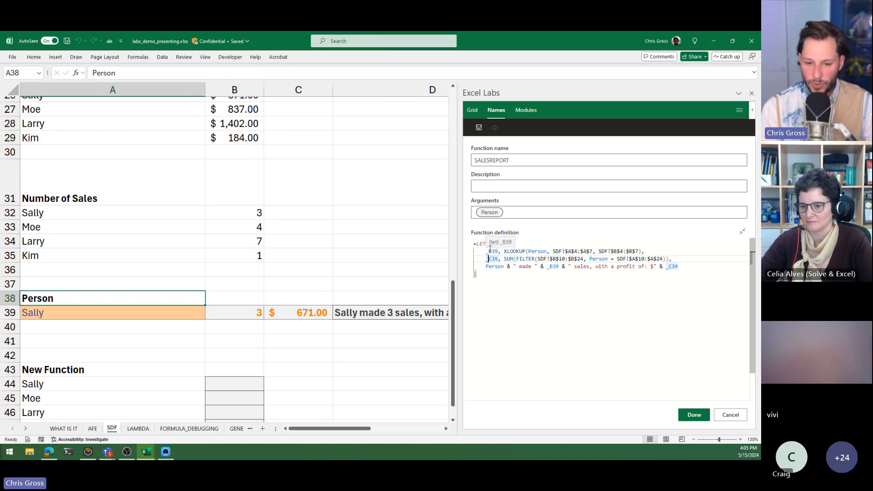
left_click(489, 251)
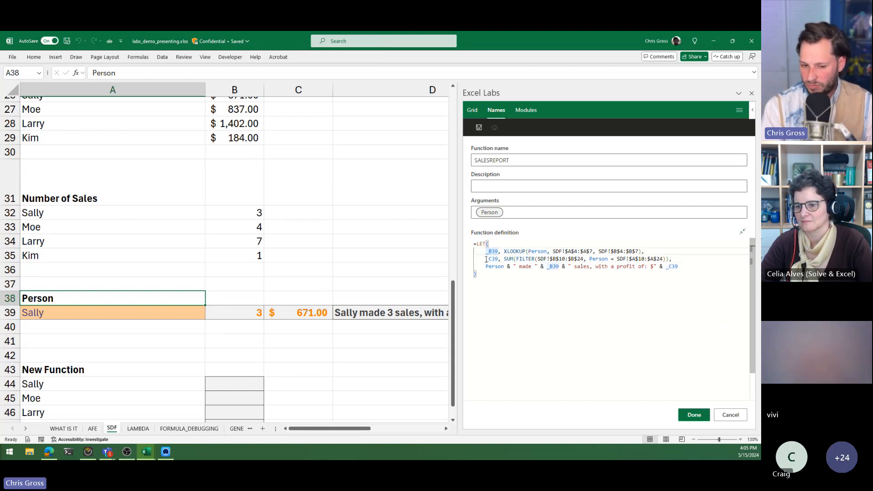
left_click(495, 259)
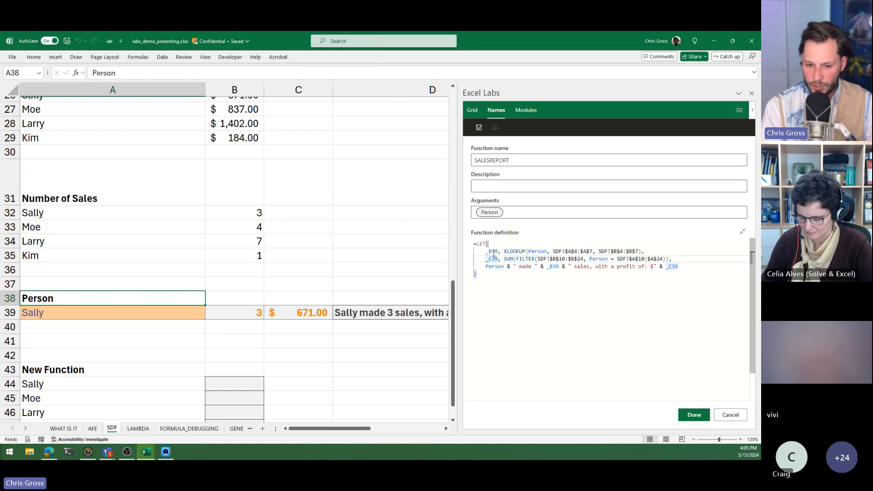
double_click(496, 259)
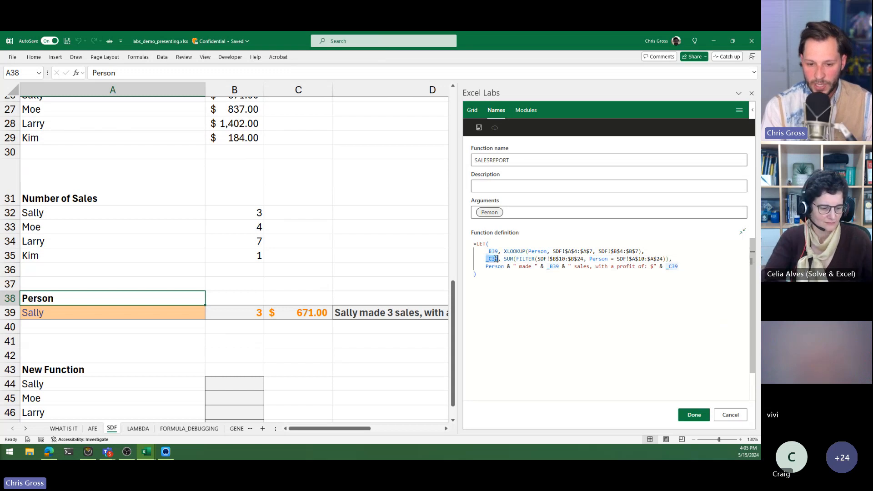
left_click_drag(486, 267, 687, 268)
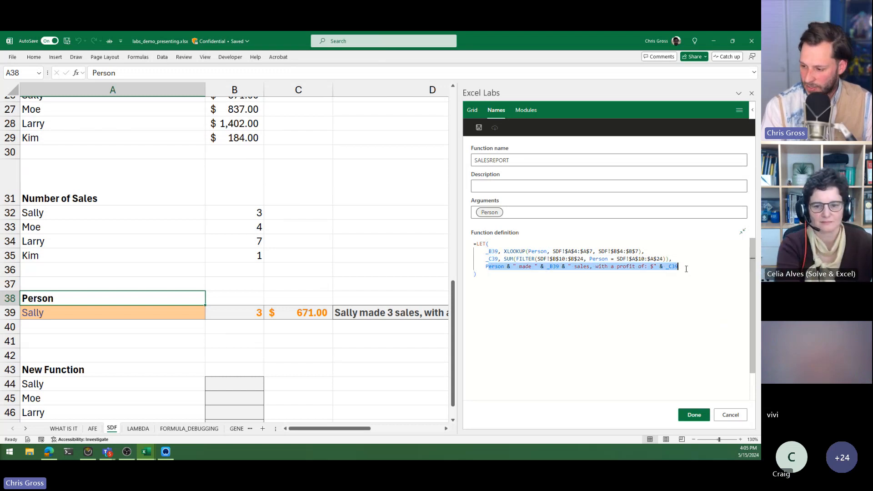
left_click(582, 300)
- Enter =SALESREPORT(A44) in B44, the first cell of the New Function section
scroll(427, 389, "down", 1)
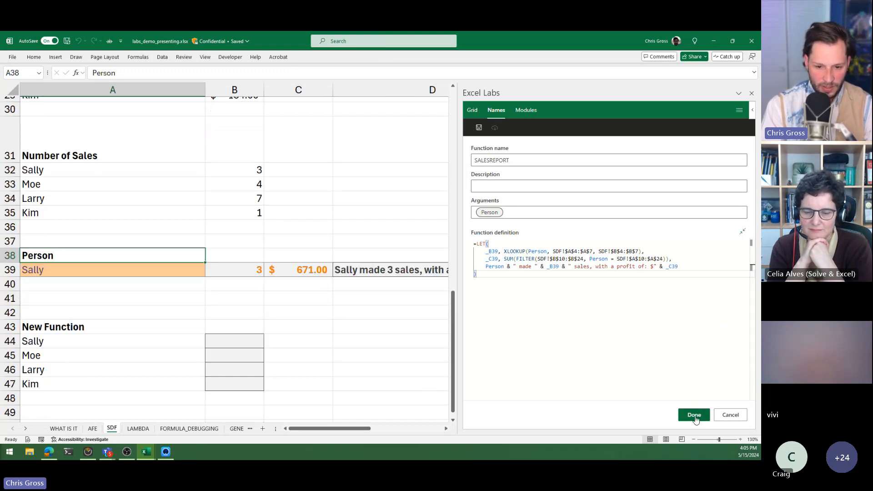
left_click(262, 343)
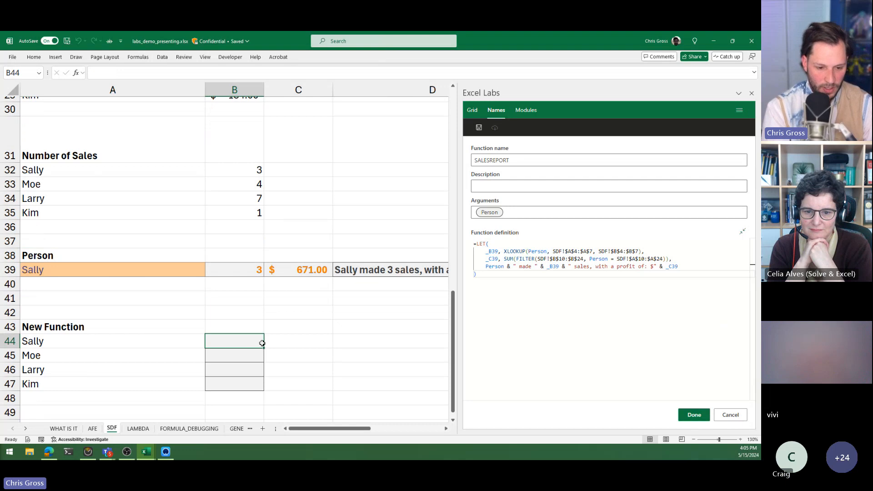
type("=sa")
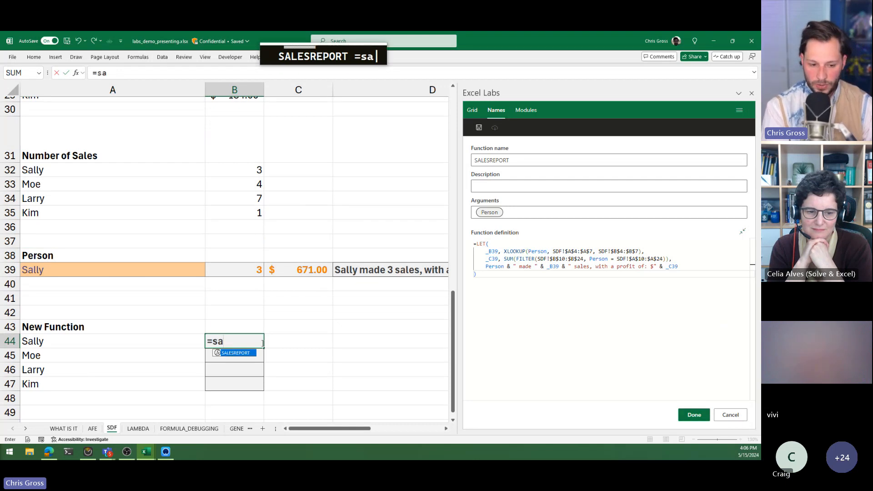
key("Tab")
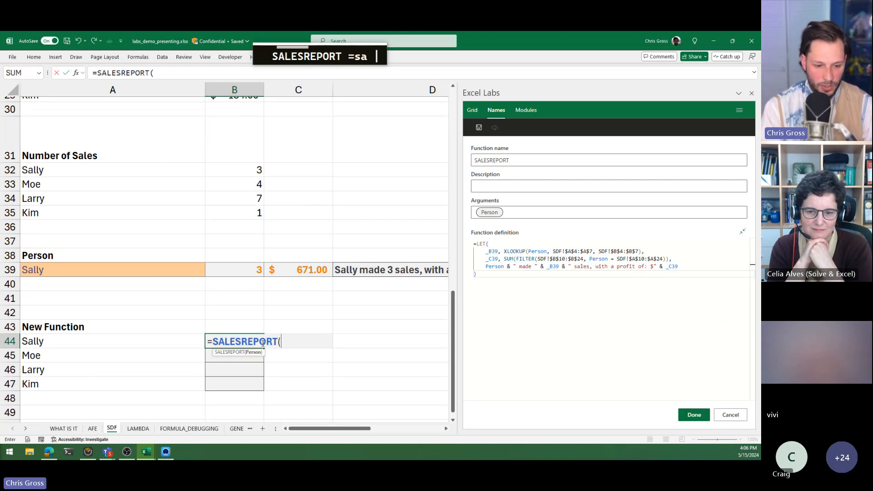
left_click(165, 341)
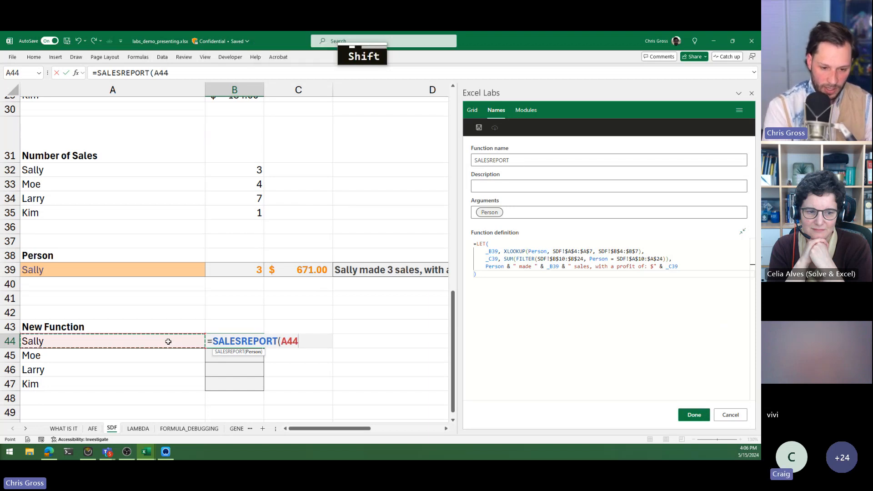
type(")")
key("Return")
key("shift+Return")
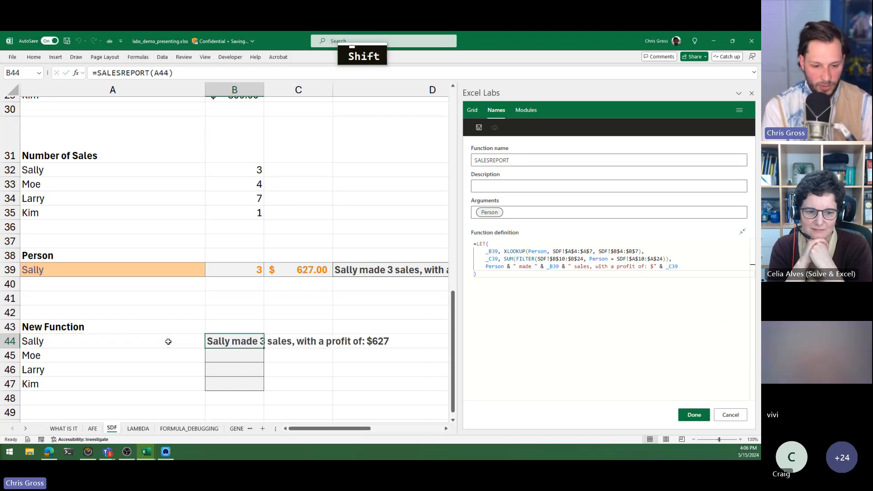
- Fill the SALESREPORT formula from B44 down through B47
key("shift+Down")
key("shift+Down")
key("shift+Down")
key("ctrl+d")
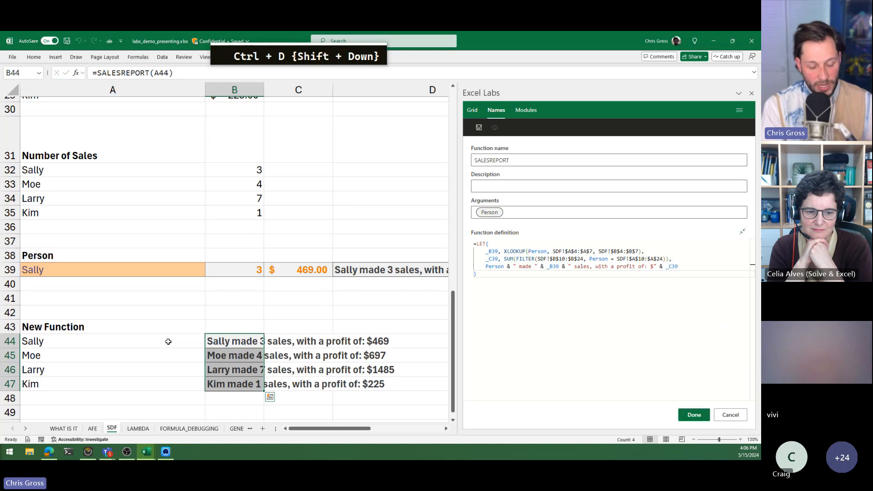
- Examine the cell ranges referenced in the SALESREPORT definition against the person sales and profit tables on the SDF sheet
left_click(235, 342)
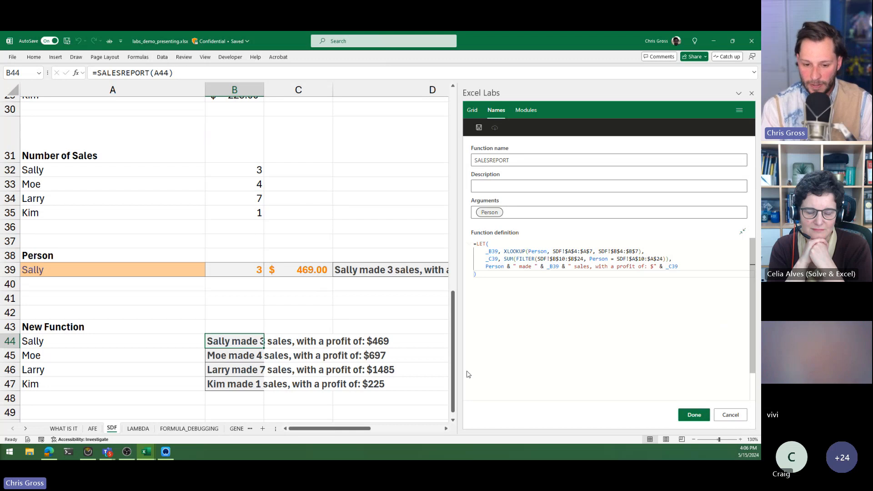
left_click_drag(460, 377, 483, 372)
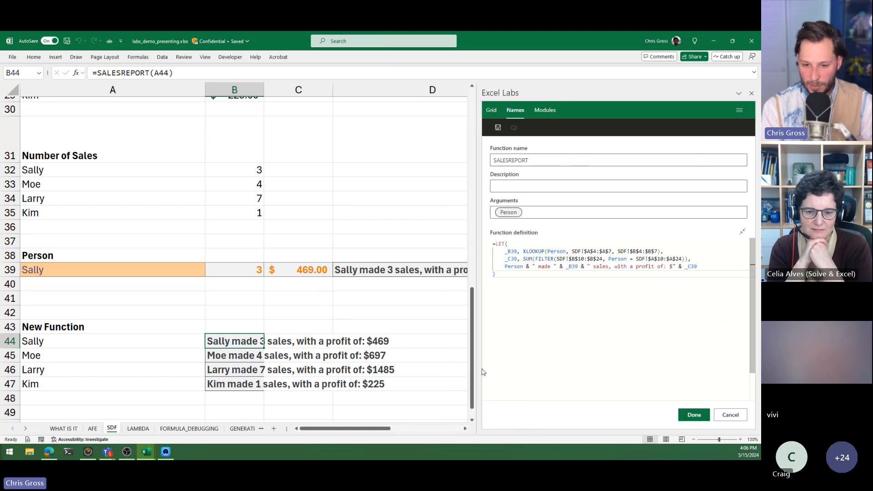
left_click_drag(611, 251, 572, 251)
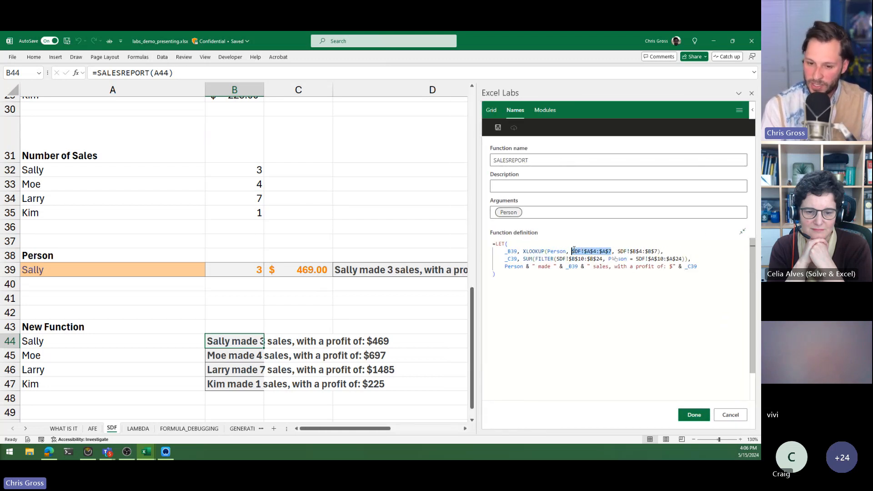
left_click(591, 258)
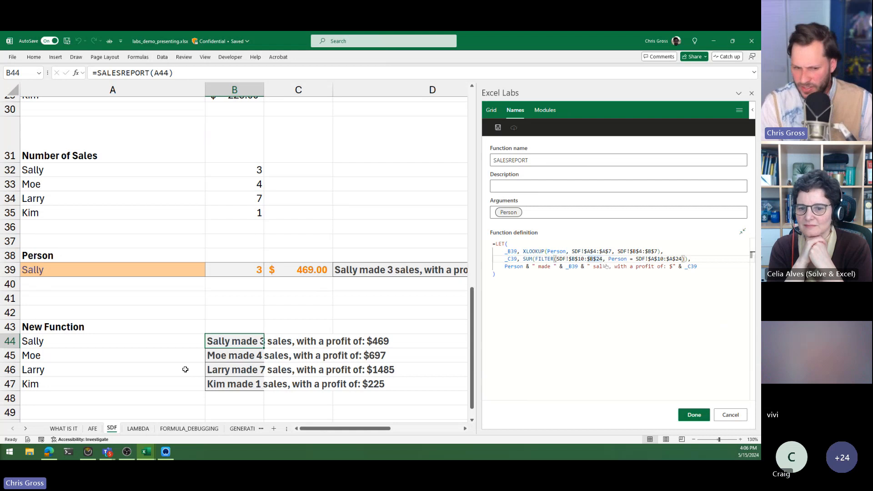
scroll(185, 368, "up", 10)
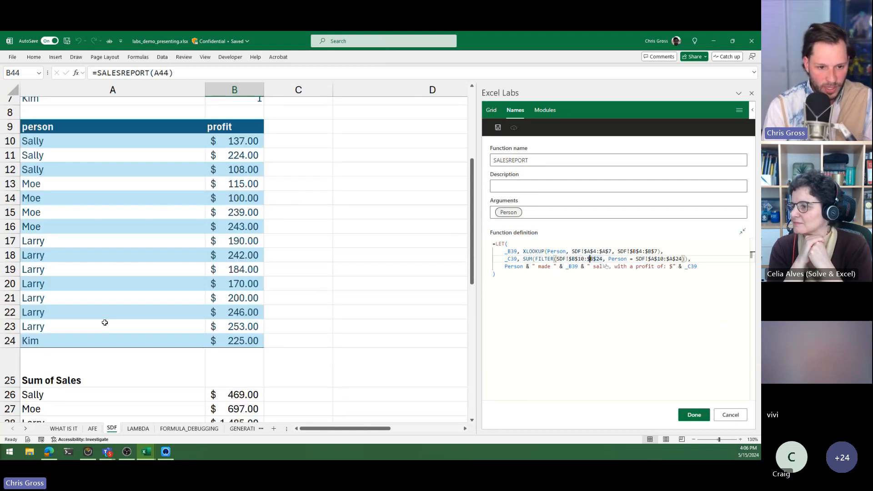
left_click_drag(485, 300, 488, 301)
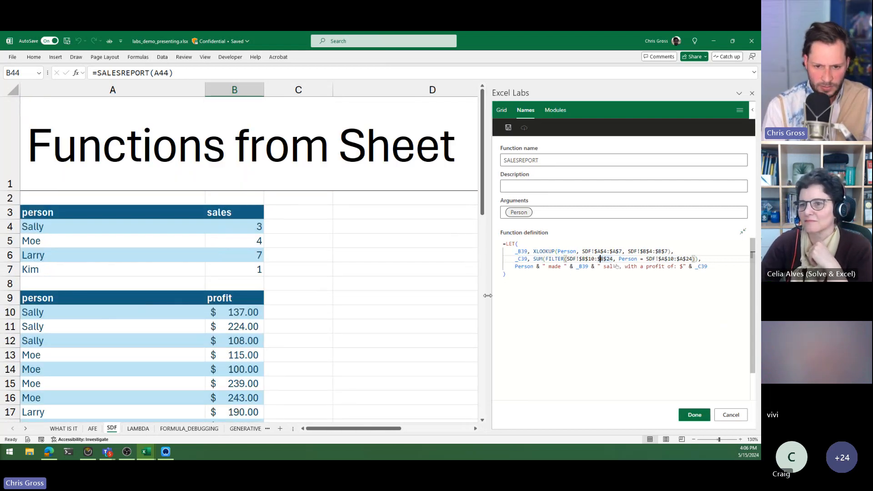
- Close the SALESREPORT definition without changes and review the custom function explanation and Function Overview diagram on the LAMBDA sheet
left_click(136, 429)
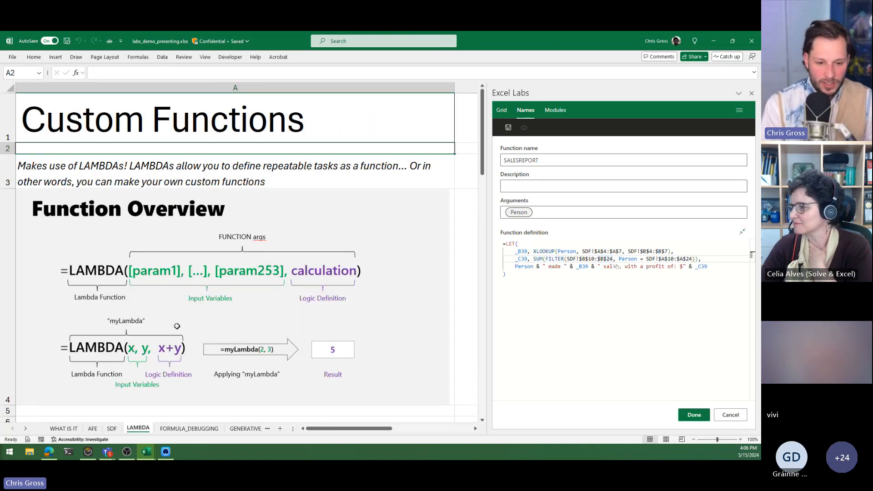
left_click(730, 414)
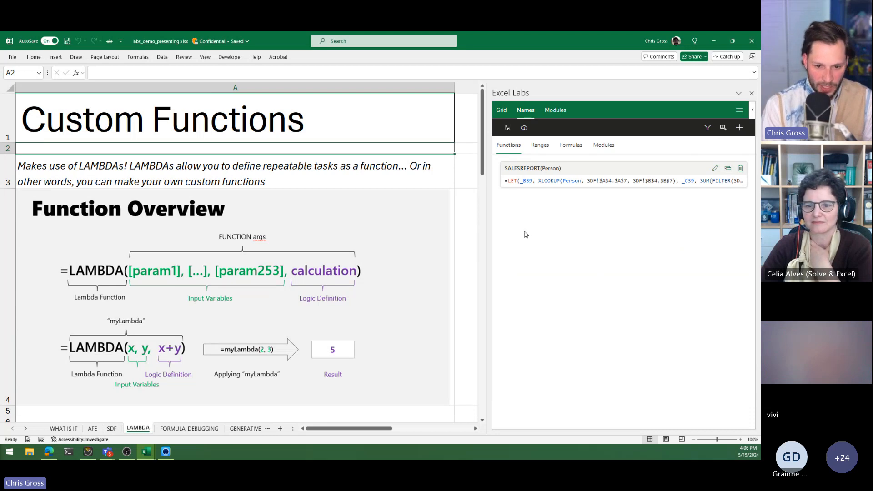
left_click_drag(489, 241, 608, 241)
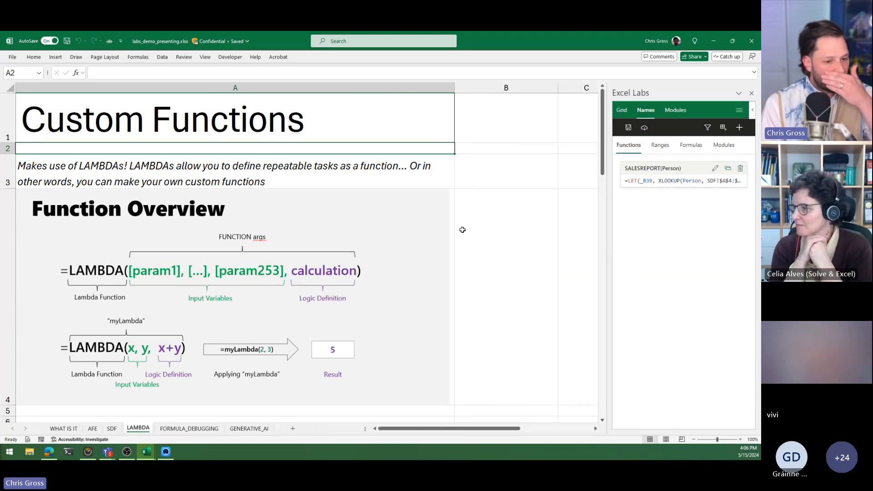
left_click(187, 181)
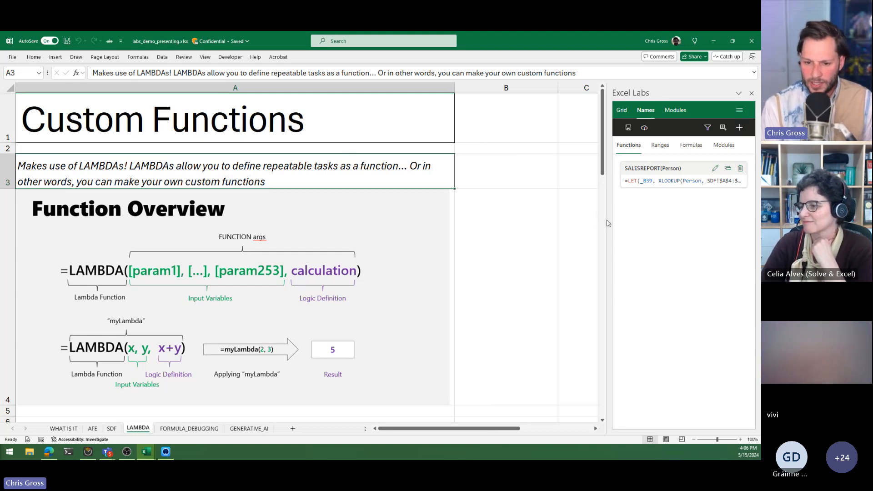
left_click_drag(609, 223, 527, 217)
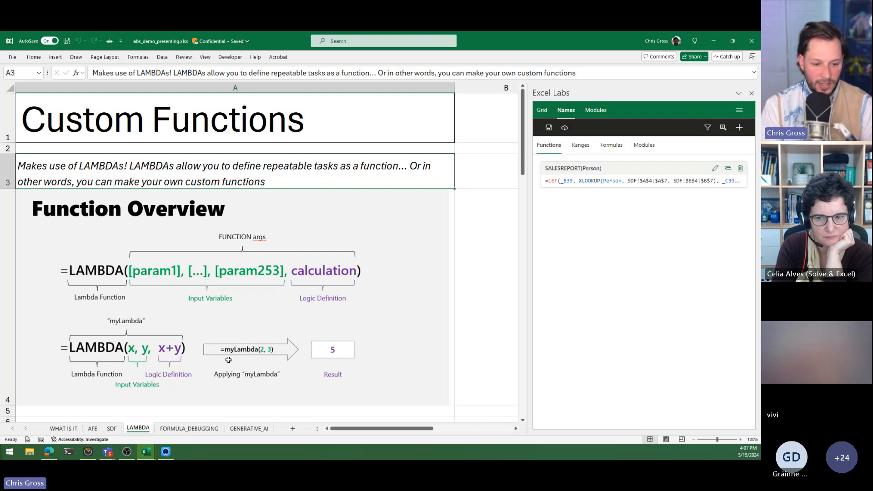
left_click(141, 353)
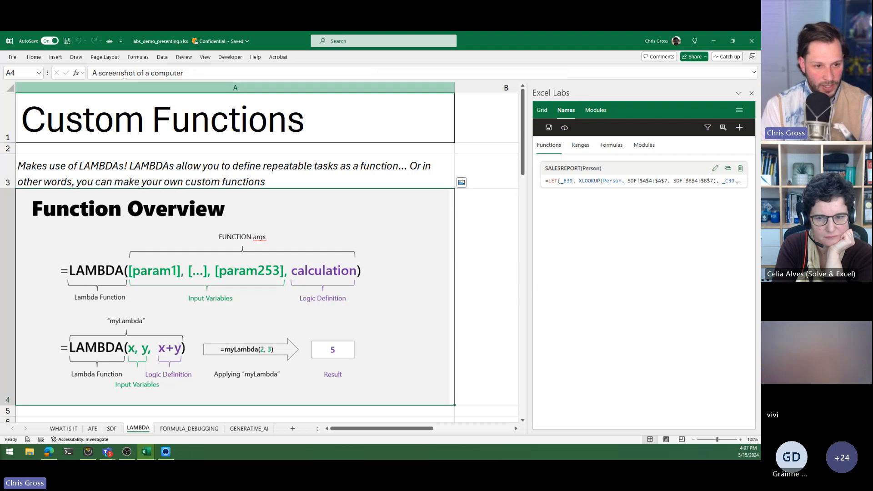
- Inspect the workbook's defined names and the blank New Name form in the Name Manager without creating anything
left_click(138, 58)
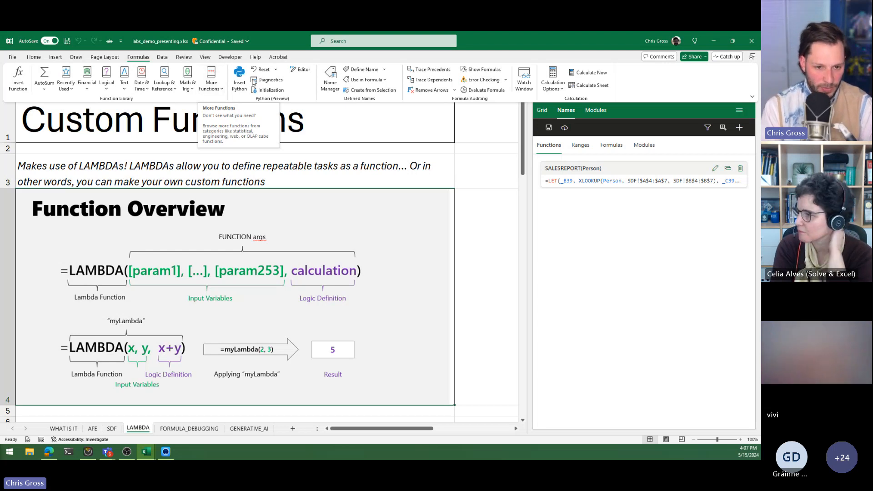
left_click(335, 87)
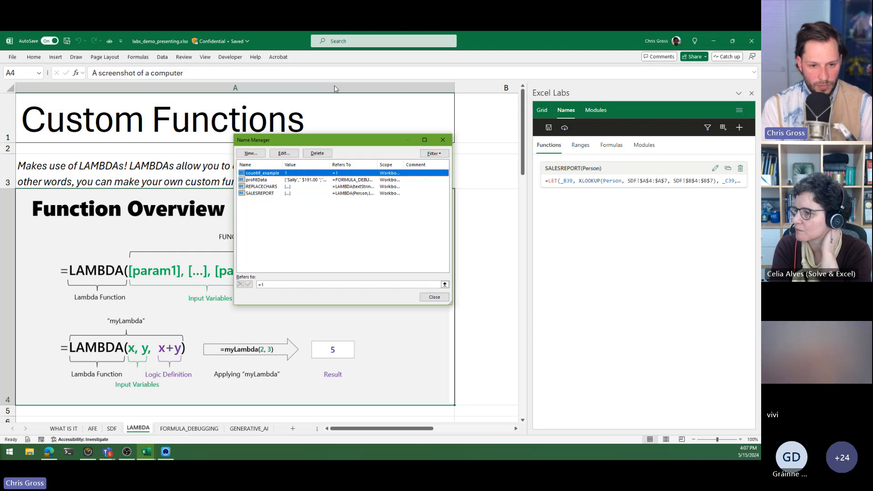
left_click_drag(342, 154, 421, 165)
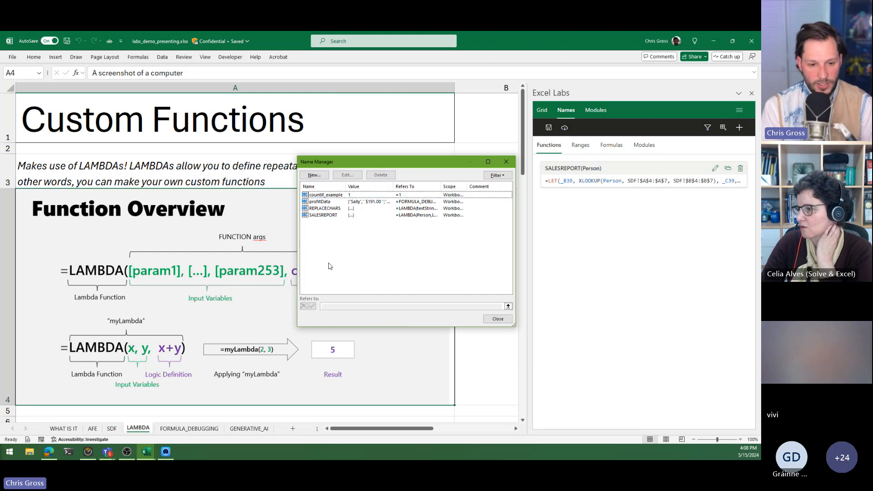
left_click(314, 175)
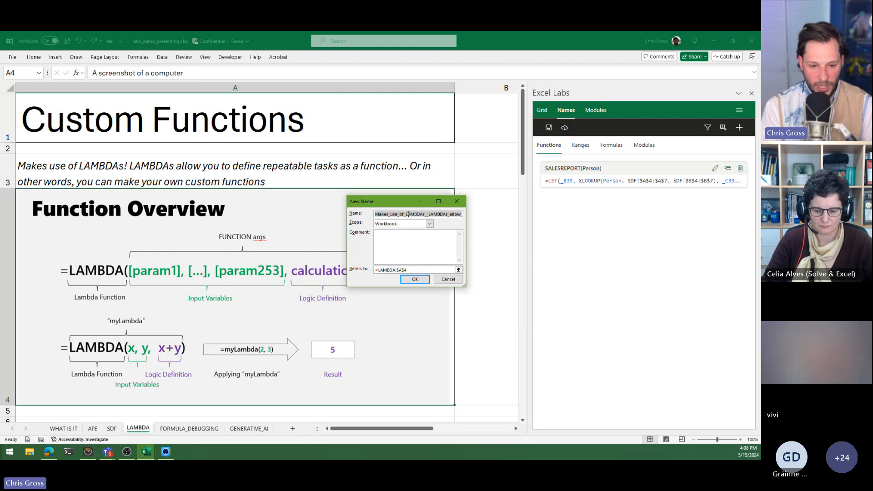
left_click(453, 281)
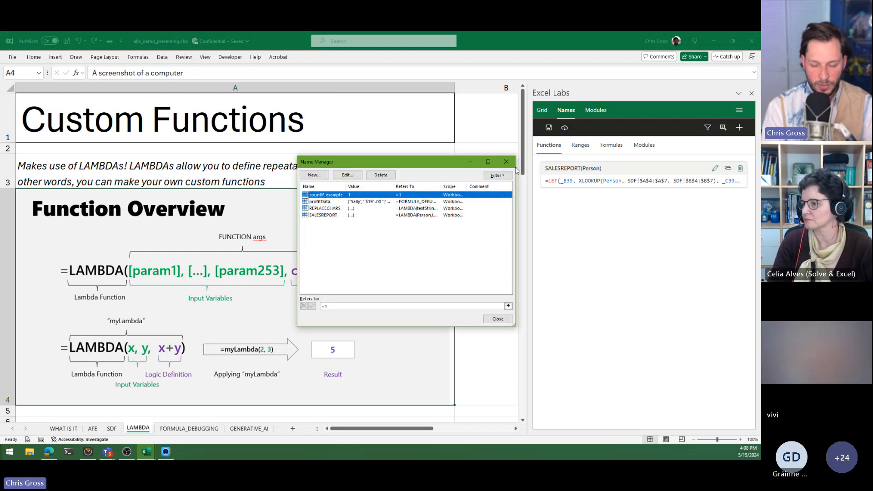
left_click(506, 162)
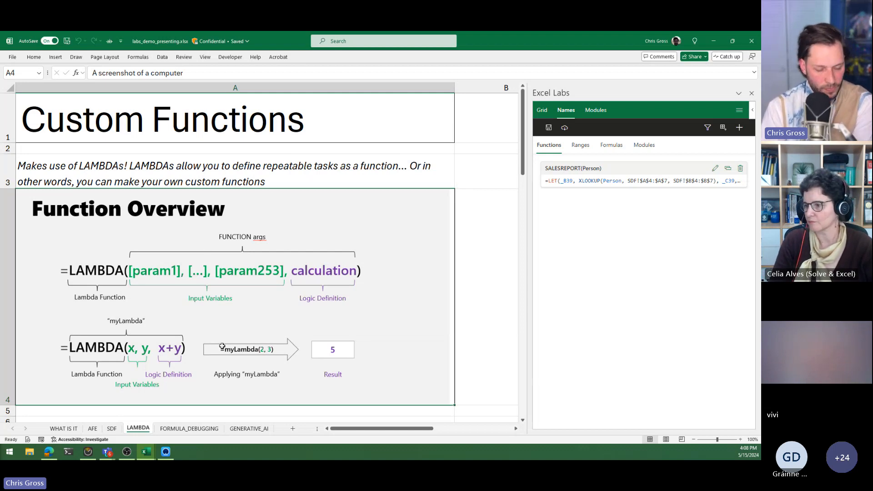
- Review the Pythagorean theorem exercise on the LAMBDA sheet, including the a and b inputs under PYTHAG()
scroll(224, 327, "down", 5)
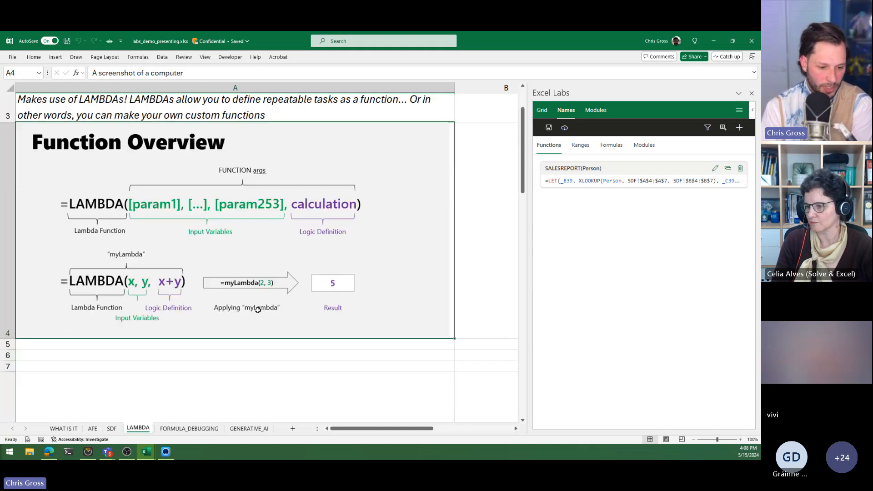
scroll(249, 329, "down", 1)
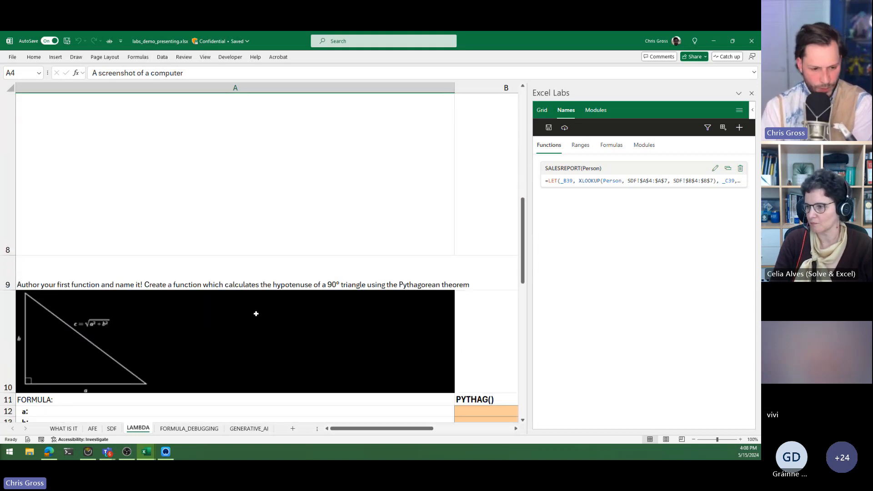
left_click(167, 278)
scroll(197, 294, "down", 2)
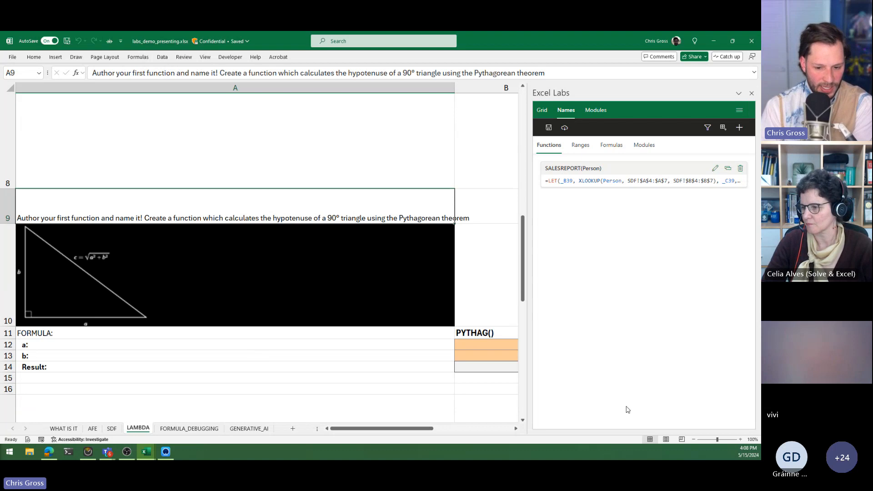
left_click_drag(530, 405, 580, 406)
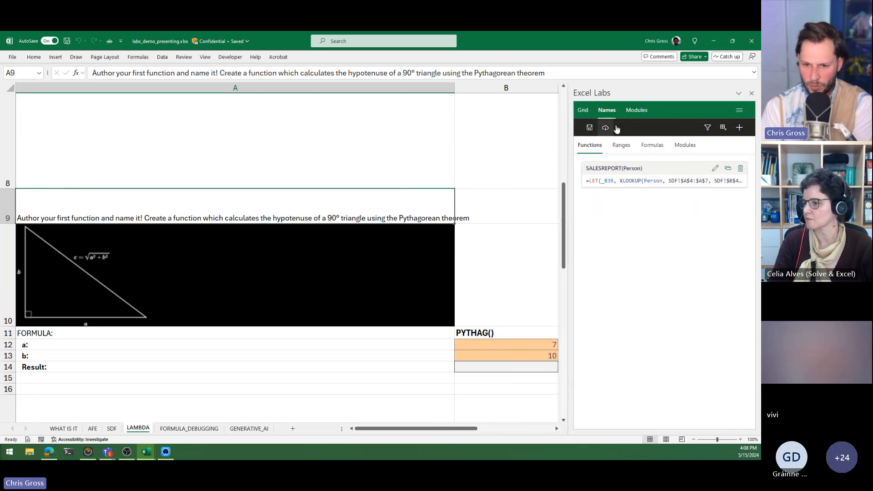
- Look through the named ranges, formulas, modules and functions that Excel Labs lists for the workbook
left_click(622, 149)
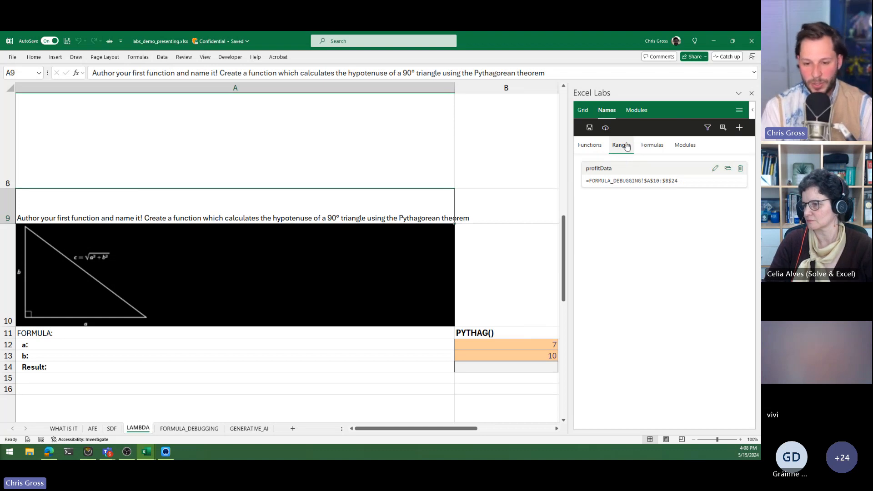
left_click(591, 146)
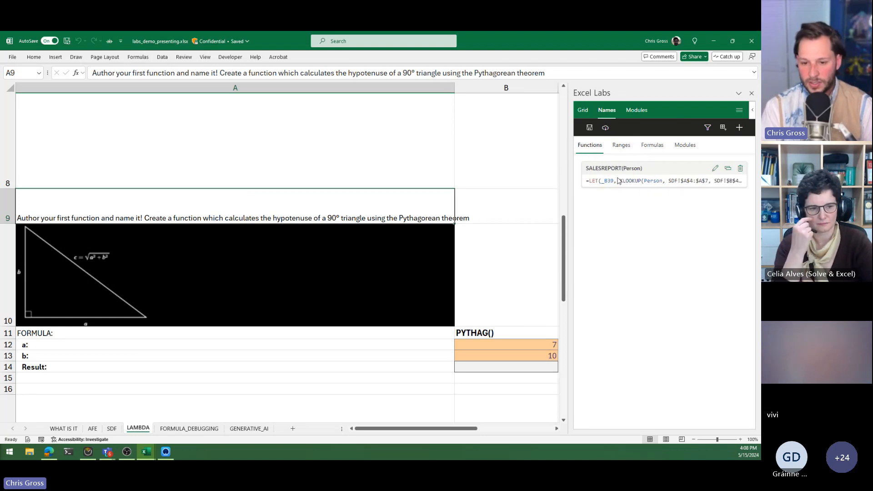
left_click(624, 149)
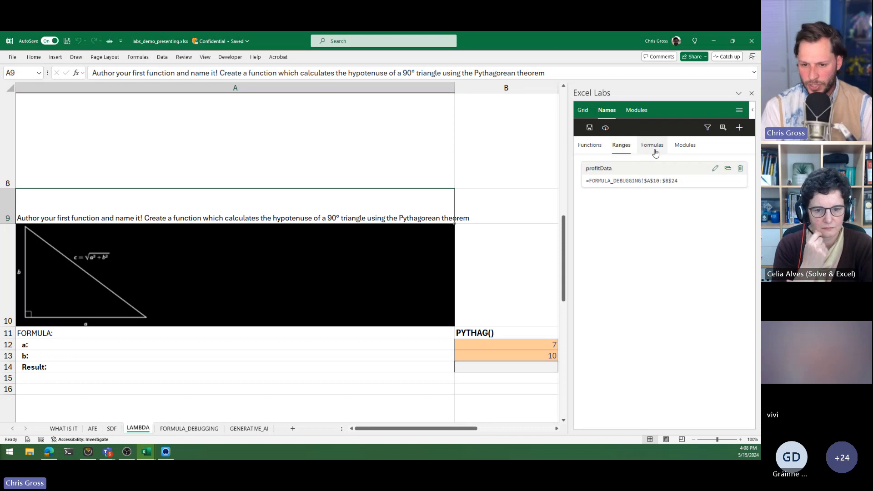
left_click(654, 148)
left_click(686, 148)
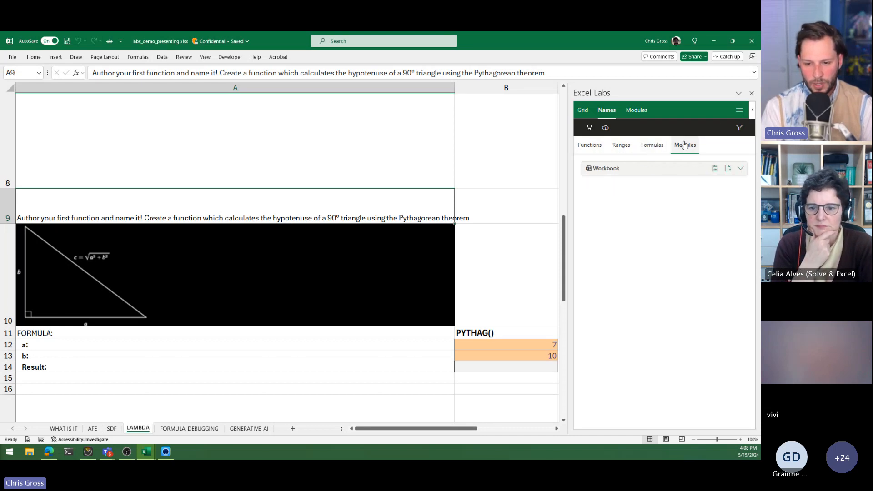
left_click(580, 145)
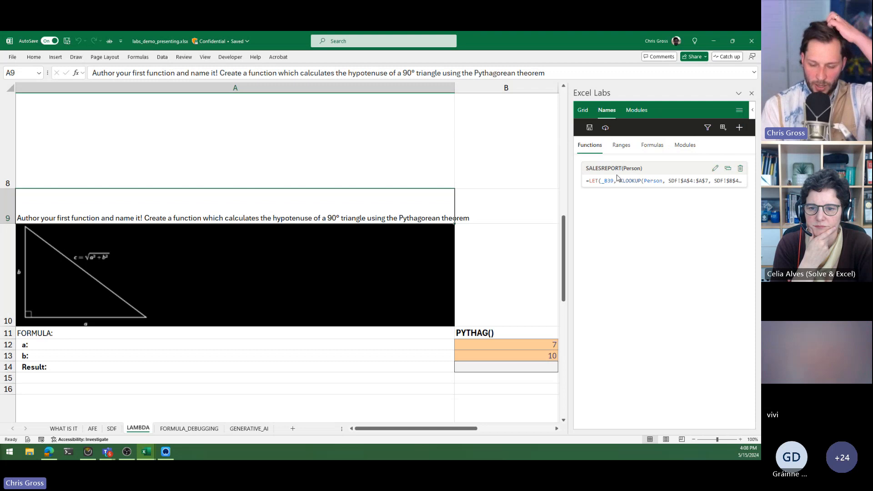
left_click(621, 145)
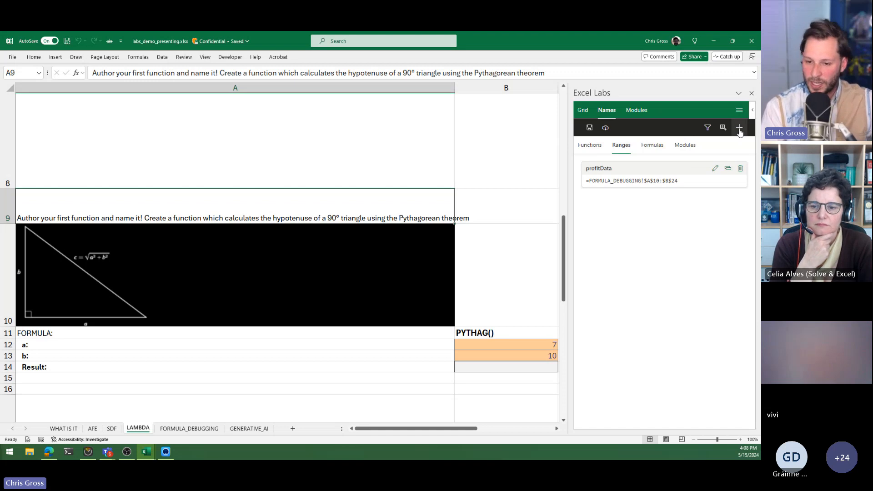
left_click(589, 145)
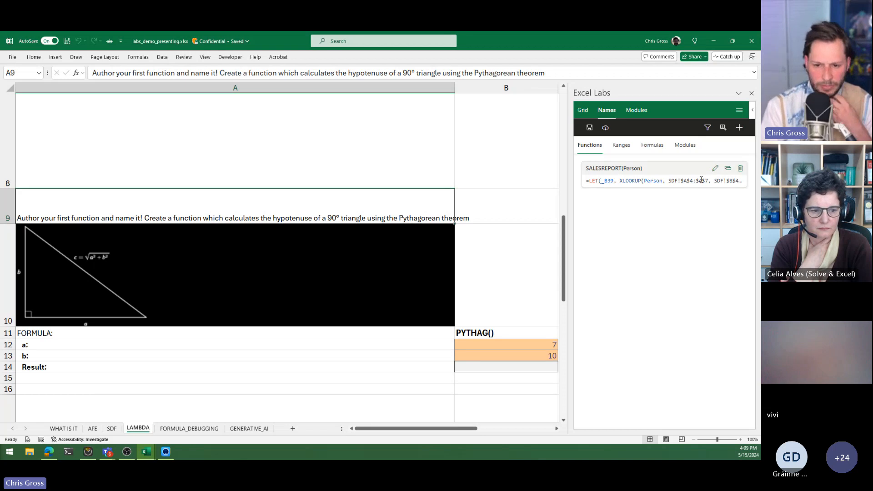
- Start a new function definition in Excel Labs and name it PYTHAG
left_click(740, 128)
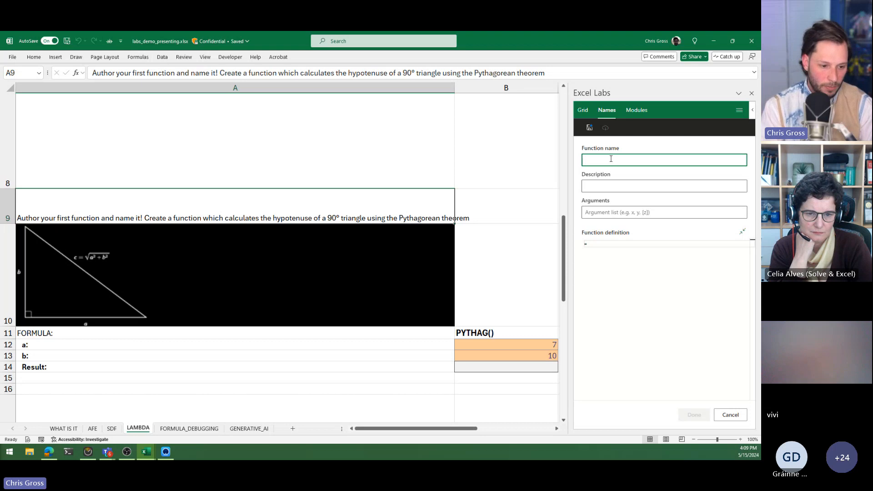
type("PYTHA")
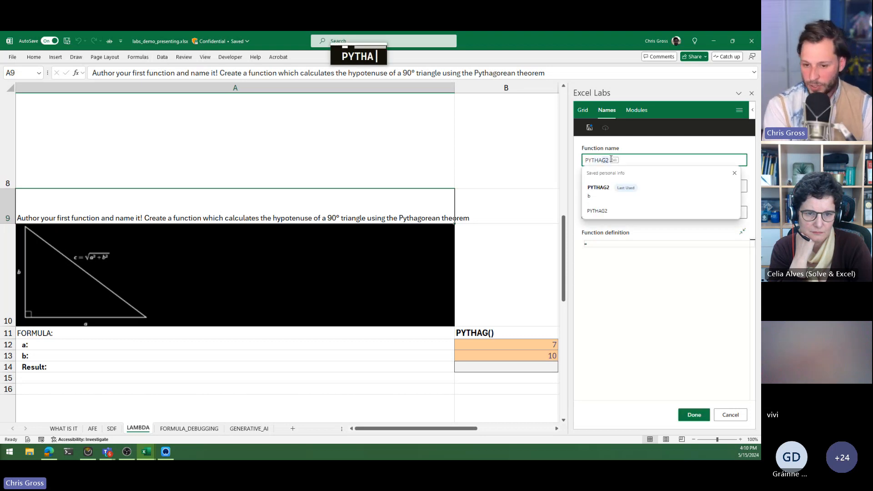
type("GF")
key("shift+BackSpace")
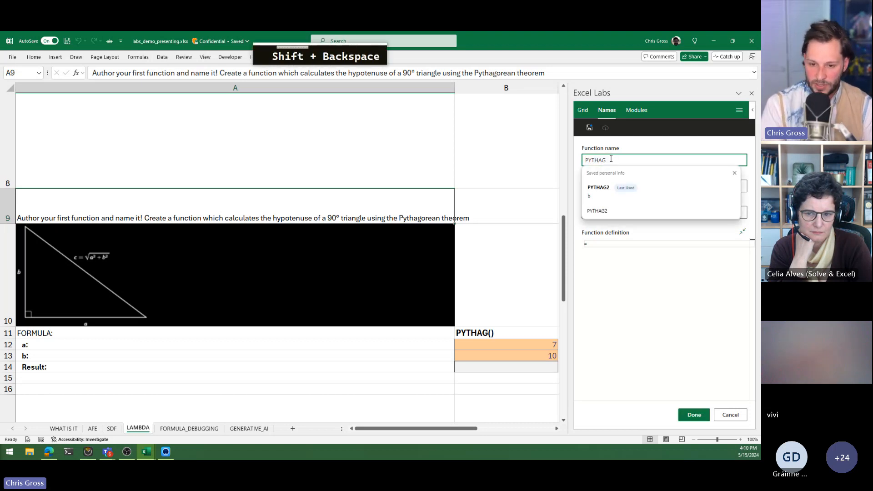
left_click(646, 280)
- Describe the PYTHAG function as "A function that calculates the hypotenuse of a triangle"
left_click(611, 189)
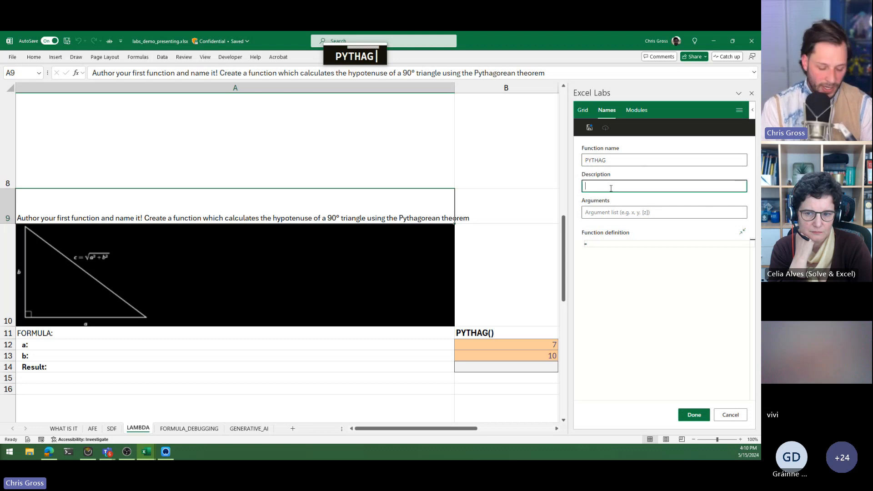
type("A")
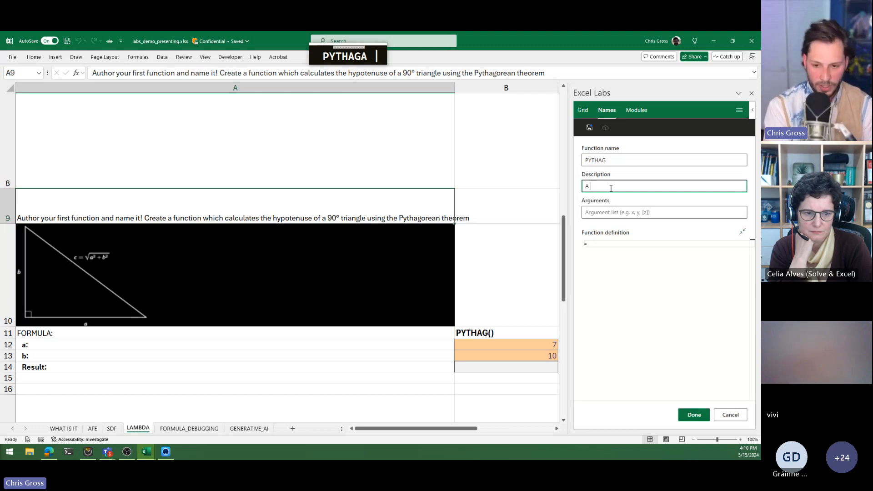
type("function that ")
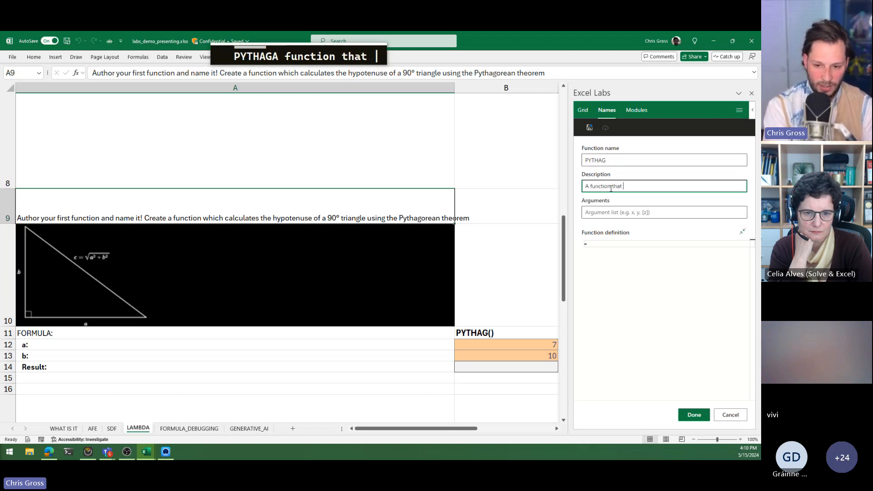
type("calculates ")
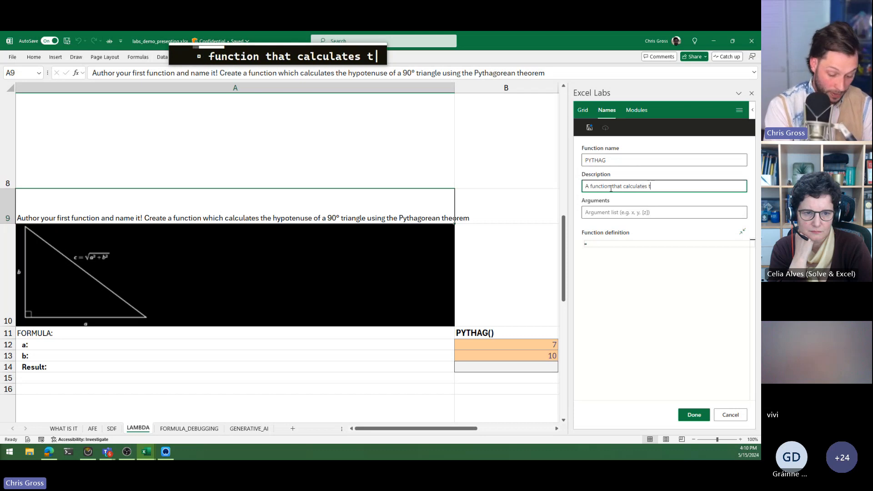
type("the")
key("BackSpace")
key("BackSpace")
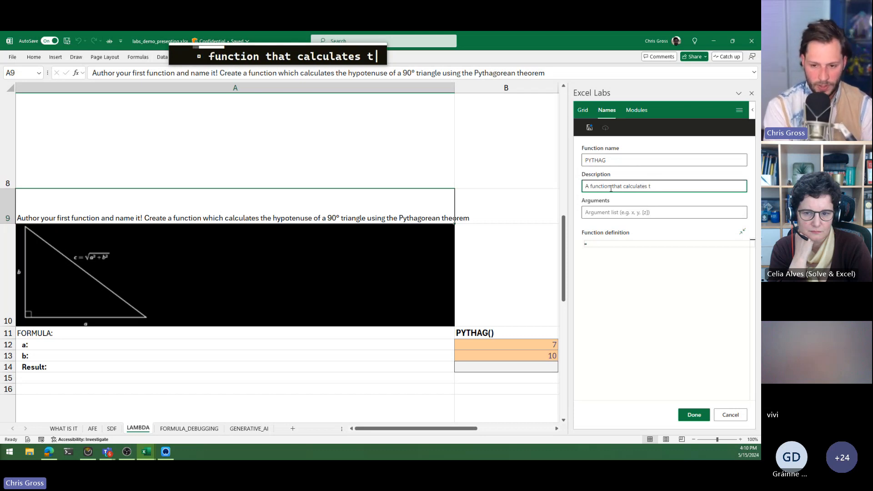
type("he hypotenuse")
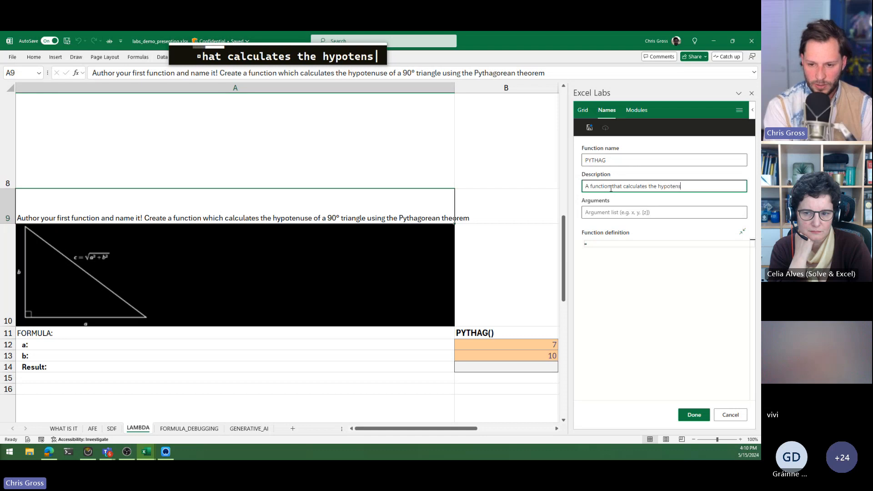
type(" of a triangle")
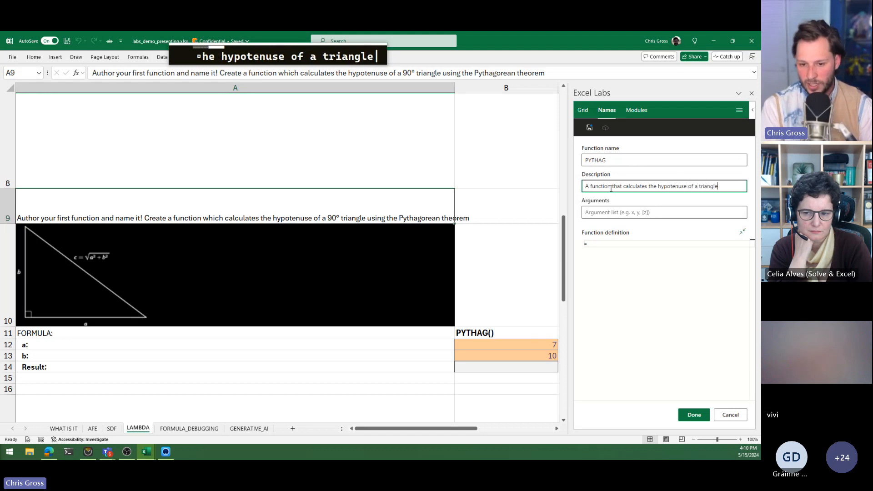
- Give the PYTHAG function two arguments, a and b, and move on to its function definition
left_click(599, 213)
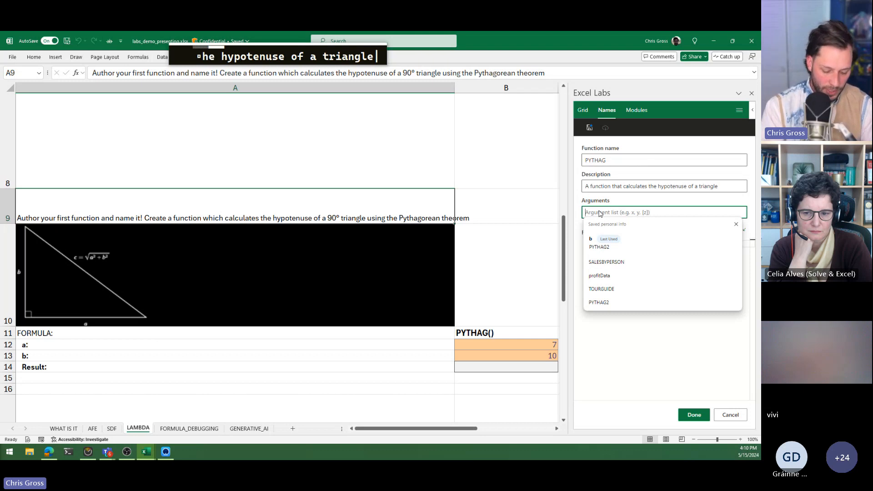
type("a")
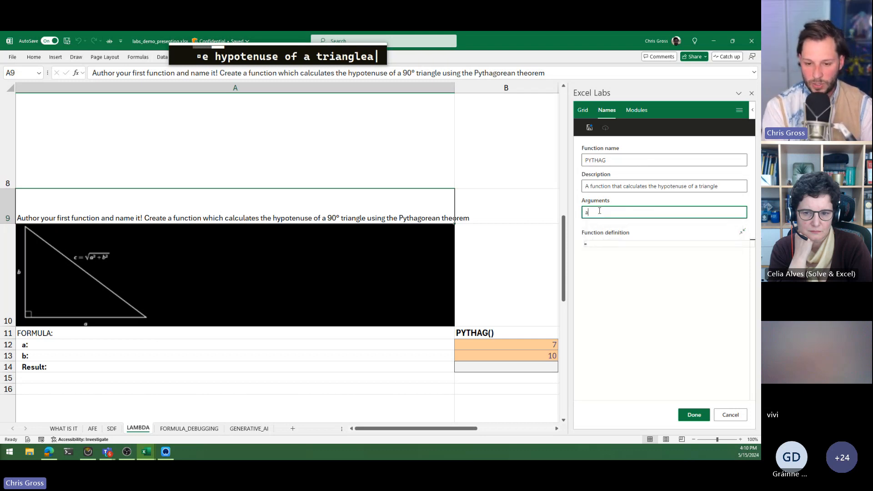
type(",")
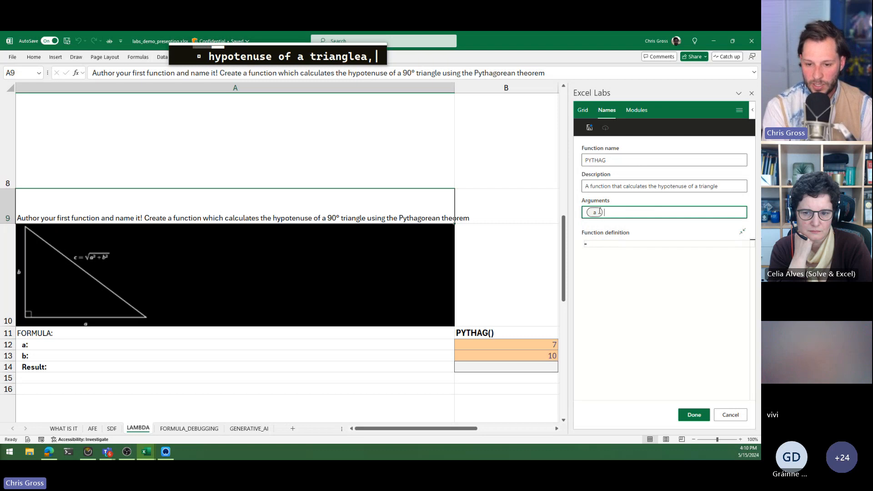
type("b")
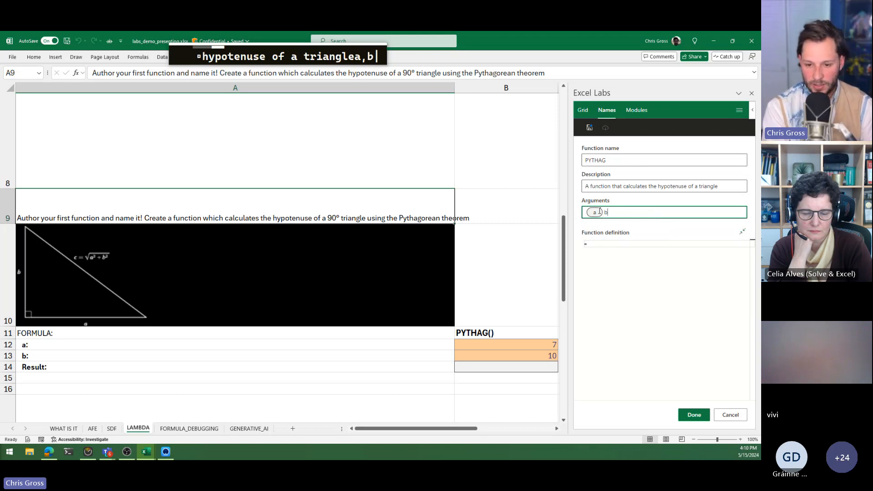
key("Tab")
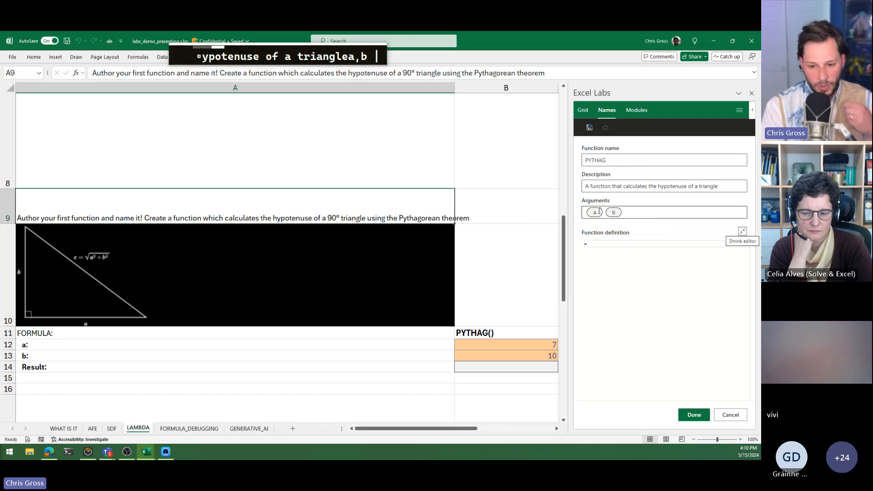
left_click(600, 247)
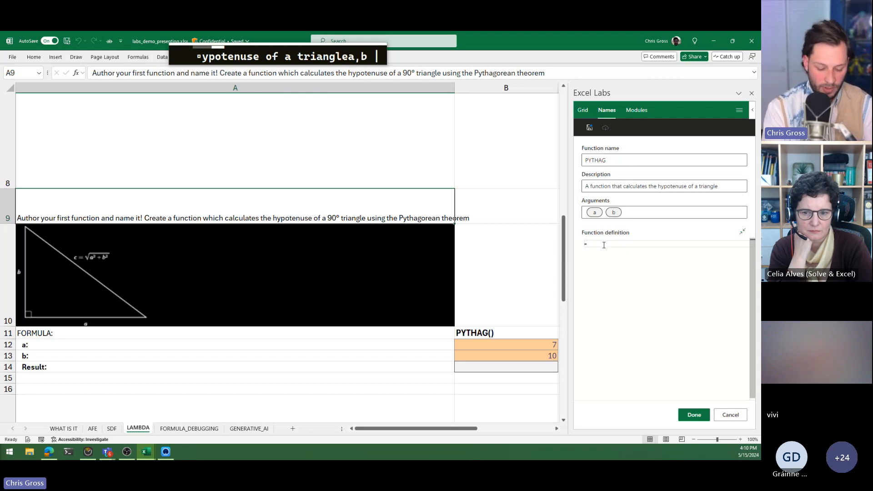
type("LAMB")
key("BackSpace")
key("BackSpace")
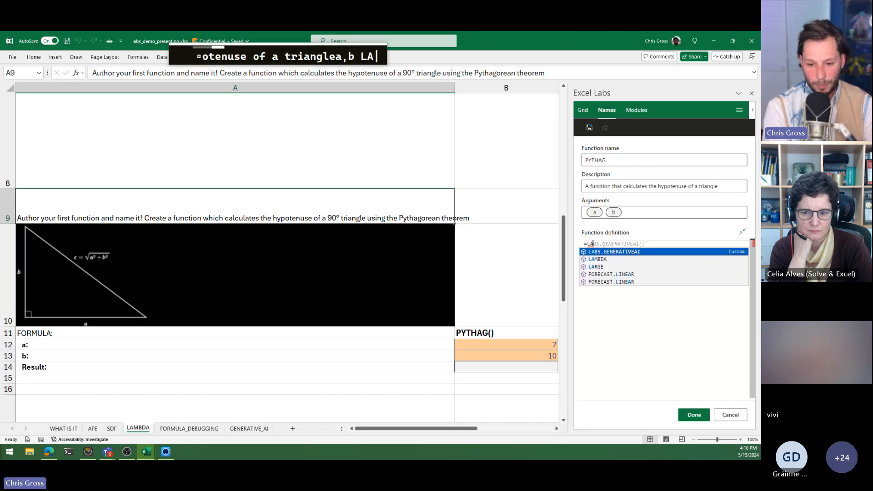
key("BackSpace")
key("BackSpace")
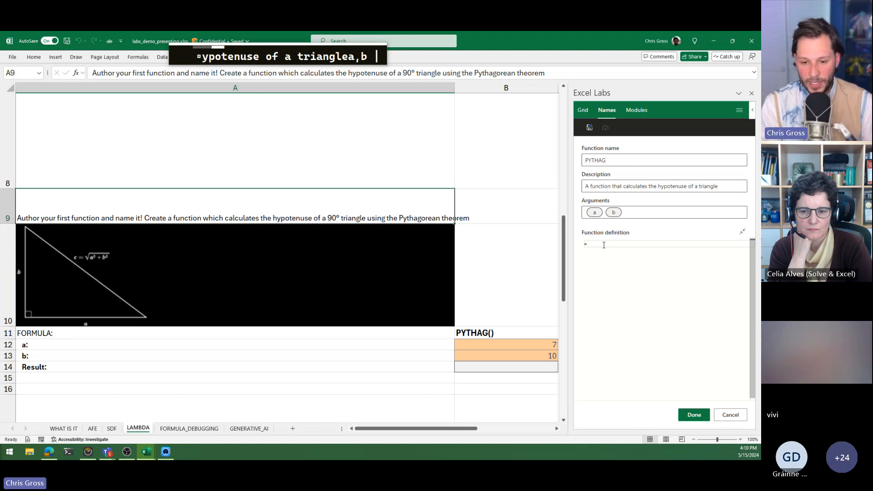
type("SUM")
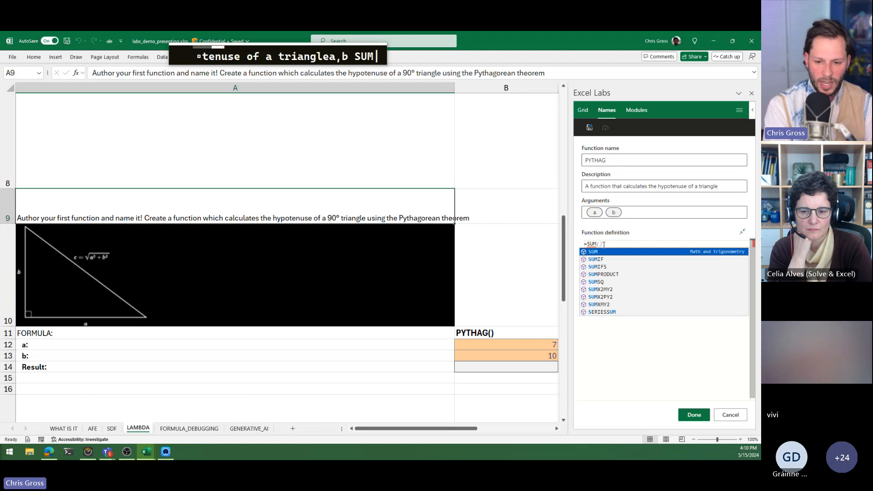
key("BackSpace")
key("BackSpace")
type("UM")
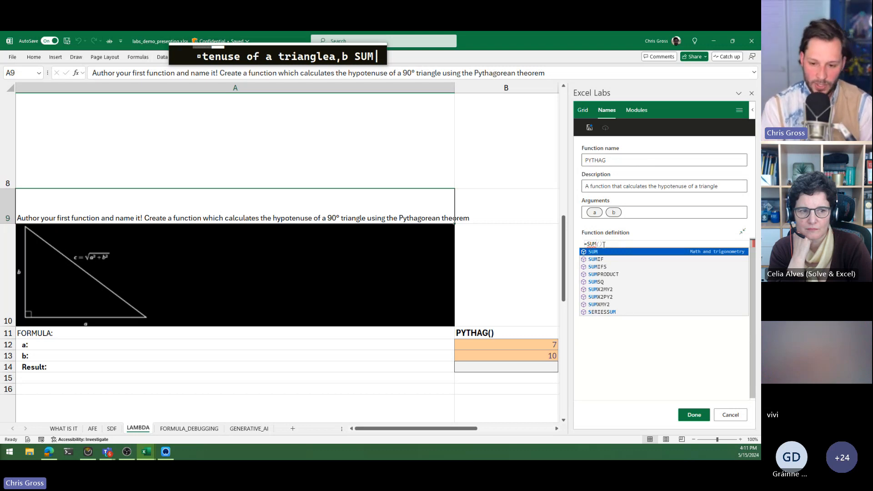
key("BackSpace")
key("BackSpace")
key("BackSpace")
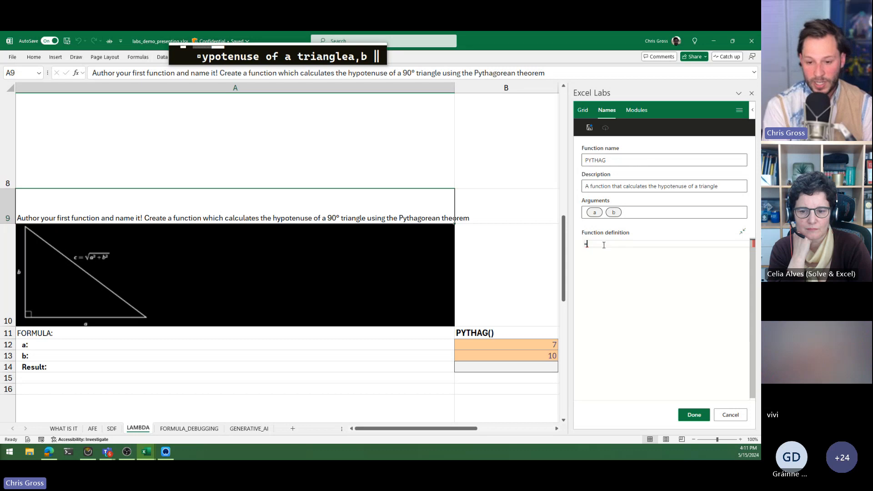
type("SQUA")
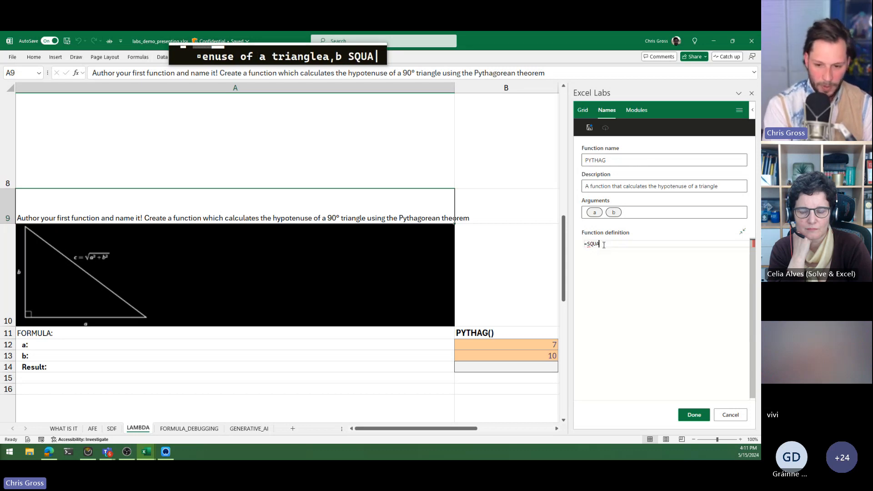
key("BackSpace")
key("BackSpace")
key("BackSpace")
key("BackSpace")
key("BackSpace")
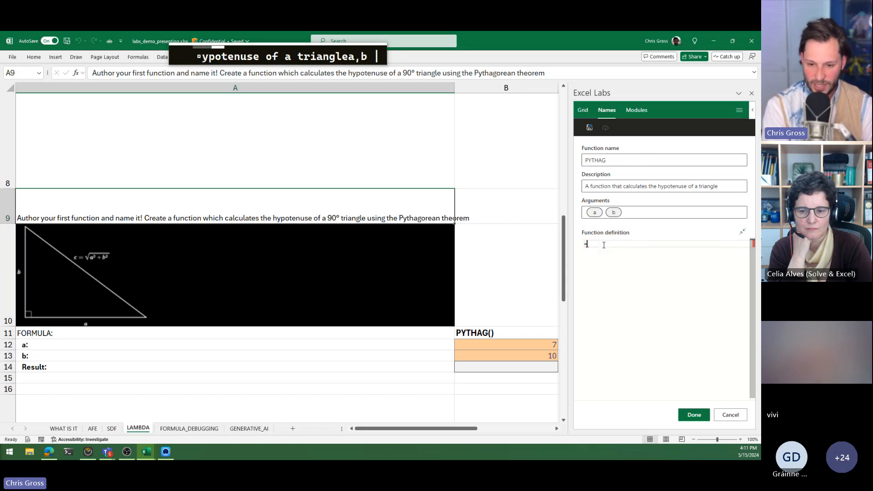
- Define PYTHAG as =SQRT(SUMSQ(a,b)) and finish creating the function
type("=sq")
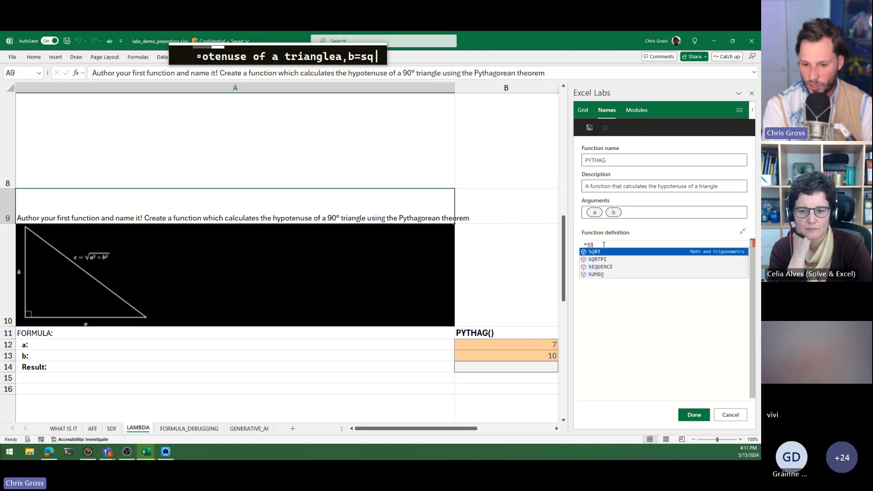
key("Tab")
type("SUM")
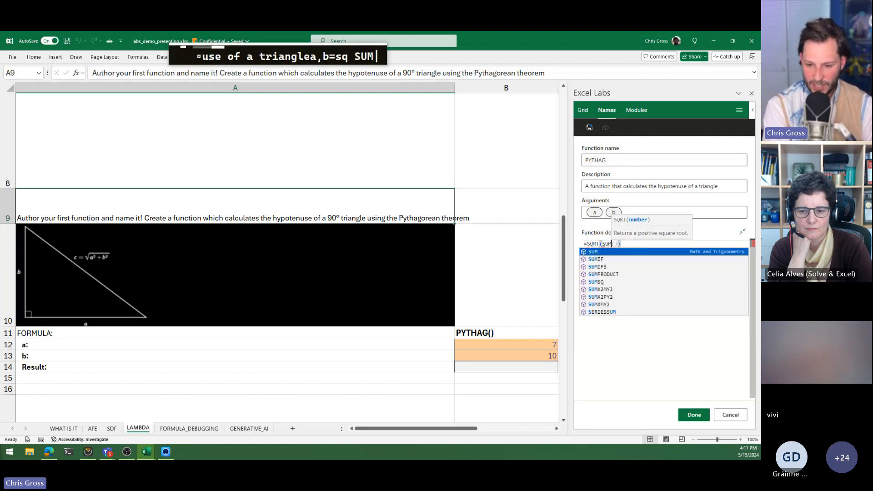
type("SQ")
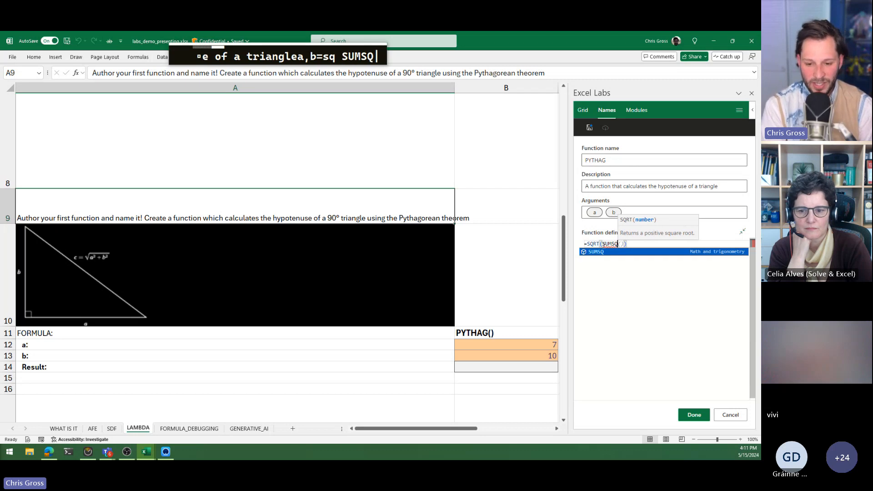
key("Tab")
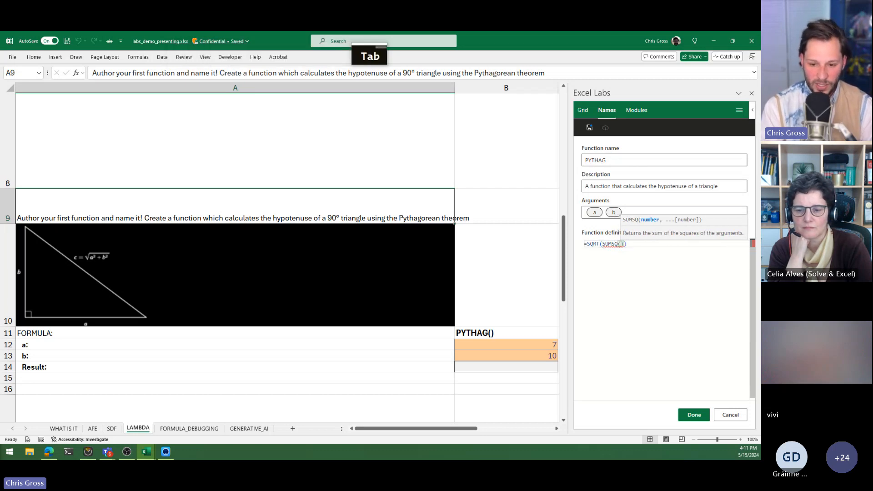
type("a")
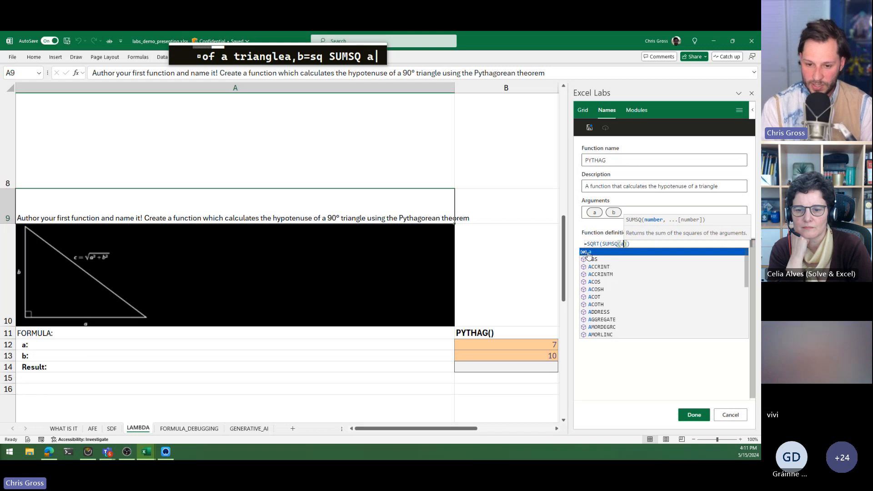
type(",b")
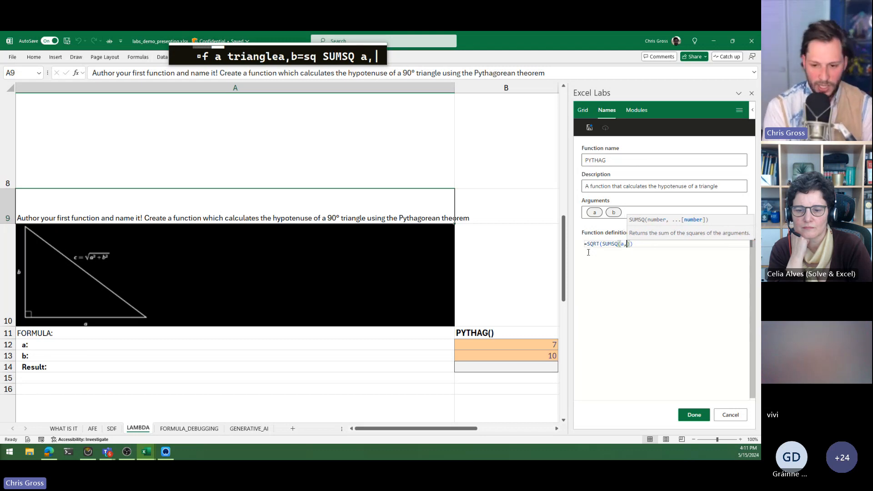
key("Right")
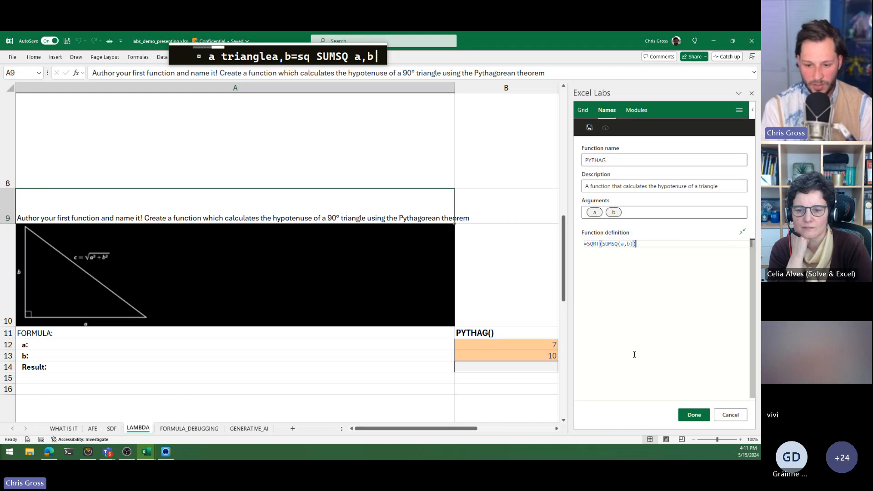
left_click(689, 415)
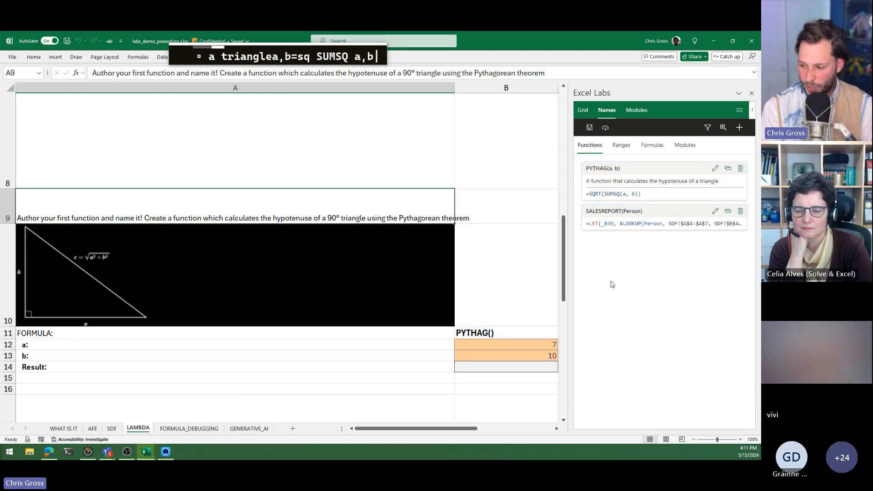
- Calculate the hypotenuse in result cell B14 with =PYTHAG(B12,B13)
left_click(476, 369)
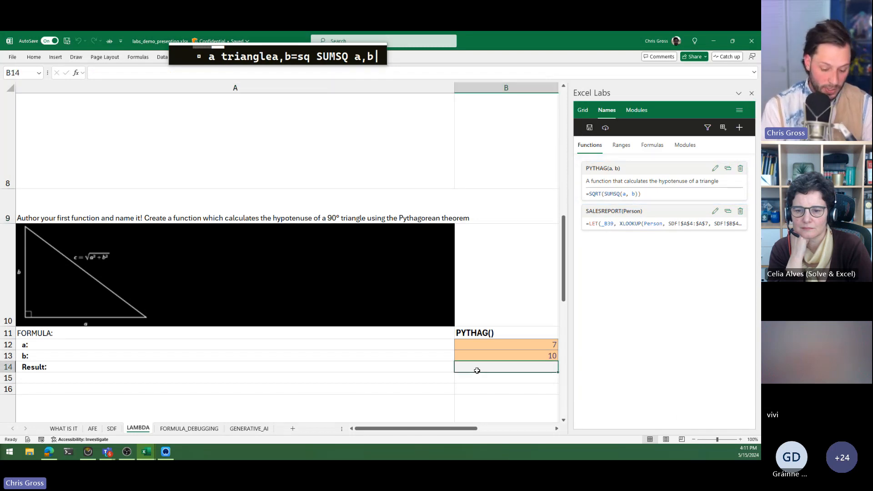
type("=py")
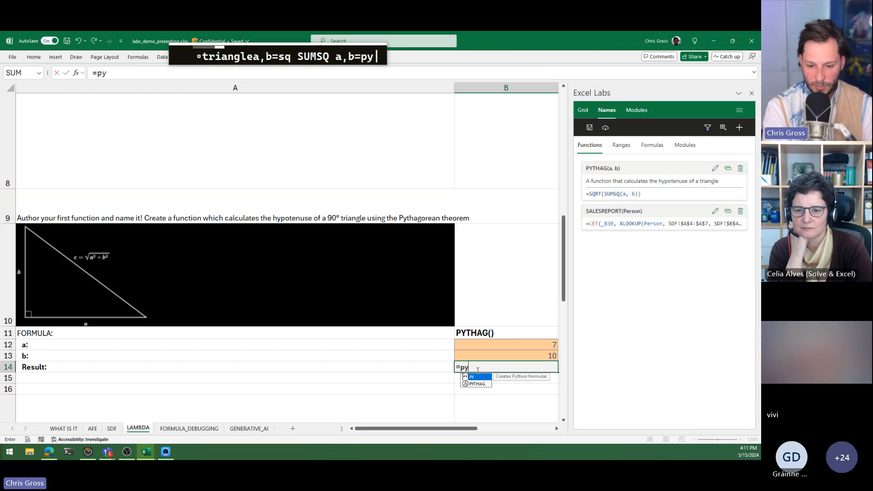
key("Down")
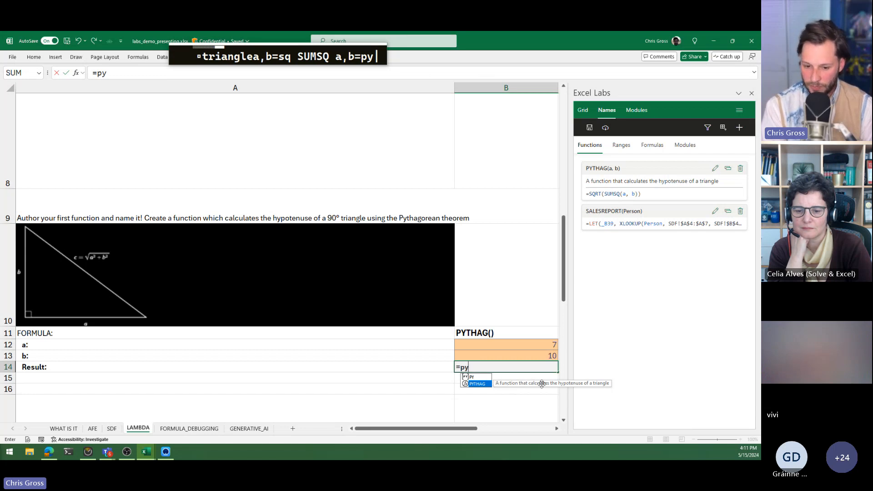
key("Tab")
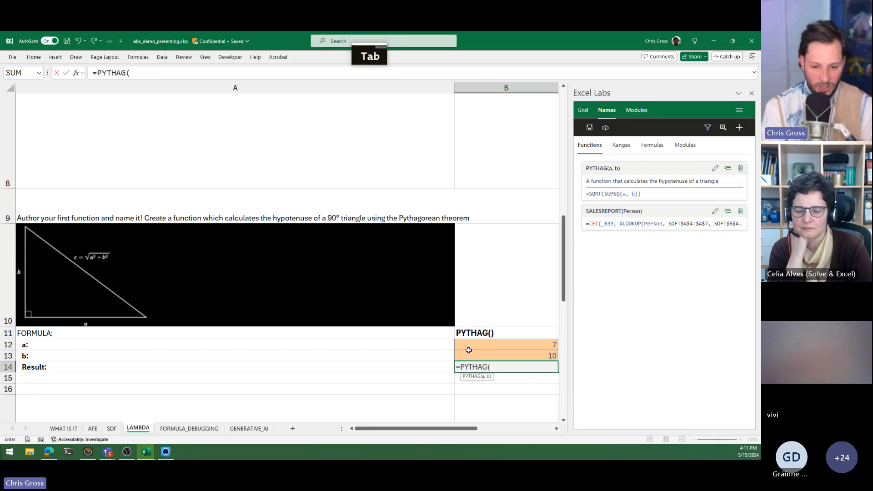
left_click(492, 346)
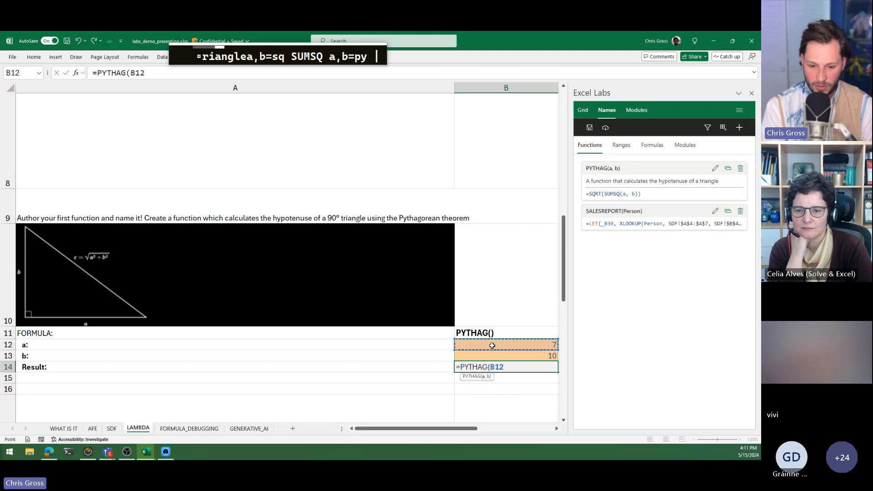
type(",")
key("Up")
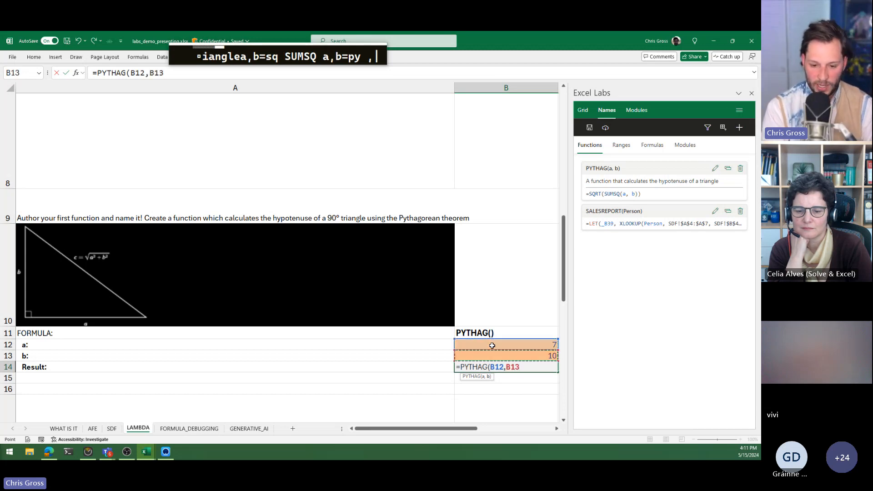
type(")")
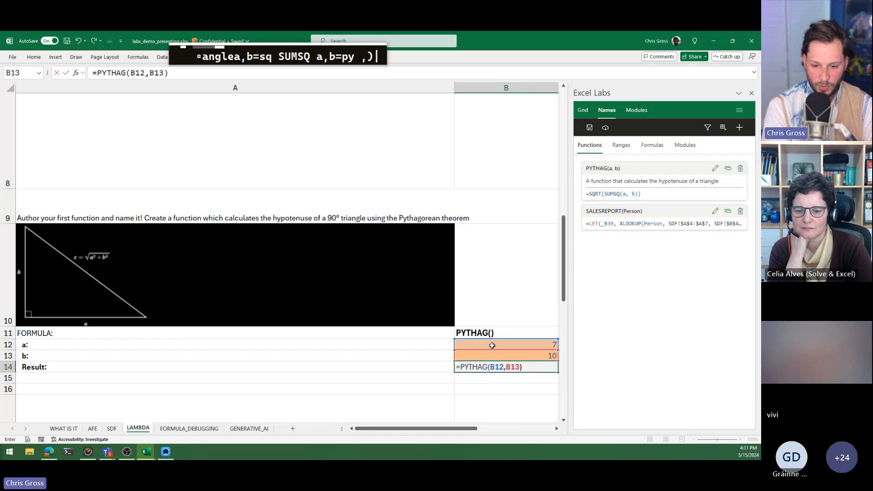
key("Return")
key("Up")
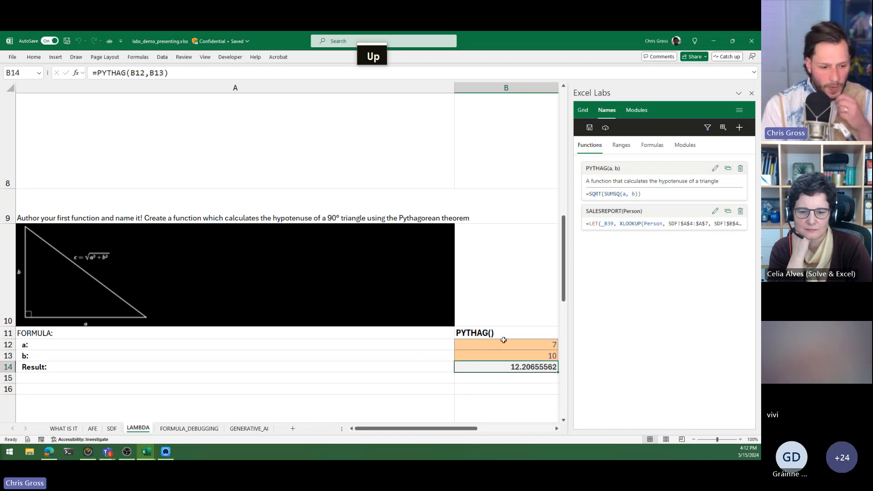
- Edit the PYTHAG function so its definition reads =SQRT(SUMSQ(a, b)/2), and save the change
left_click(715, 169)
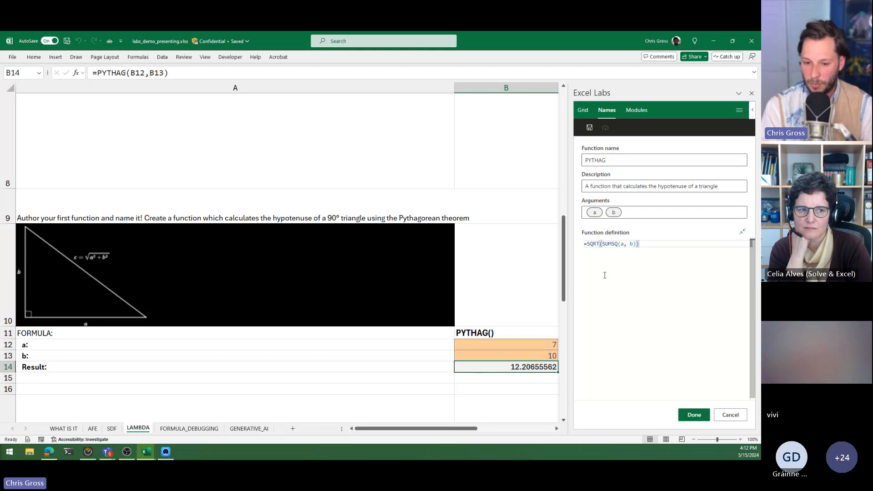
key("Left")
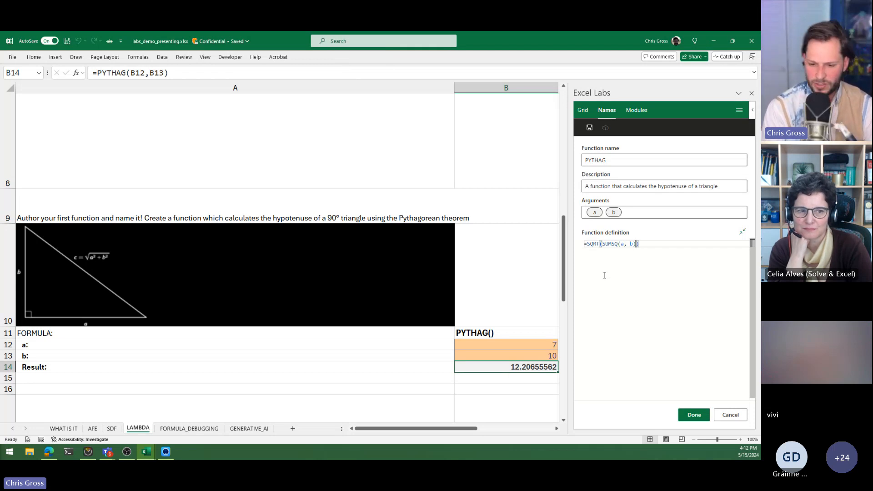
type("/2")
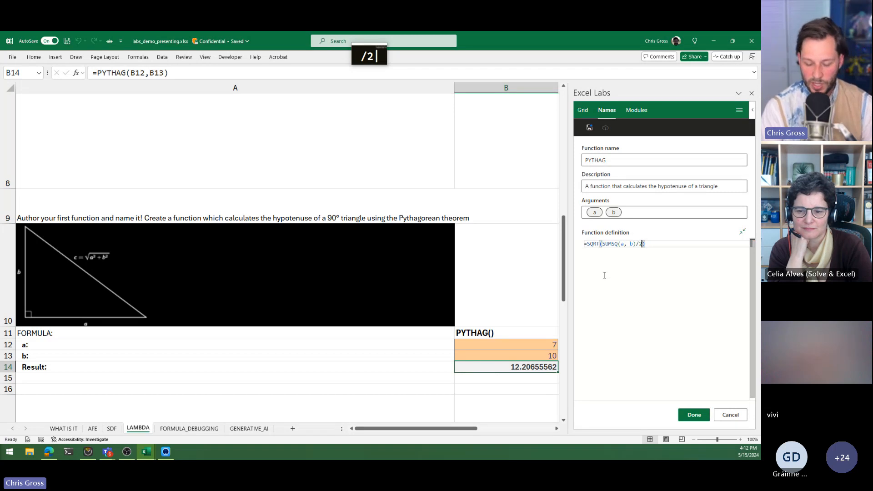
left_click(691, 416)
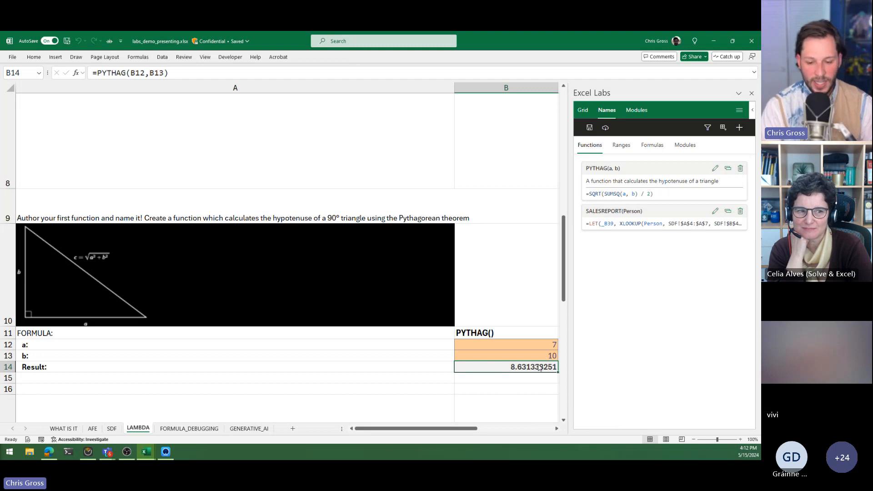
- Remove the division by 2 from the PYTHAG definition, restoring =SQRT(SUMSQ(a, b)), and save it
left_click(716, 169)
left_click(664, 238)
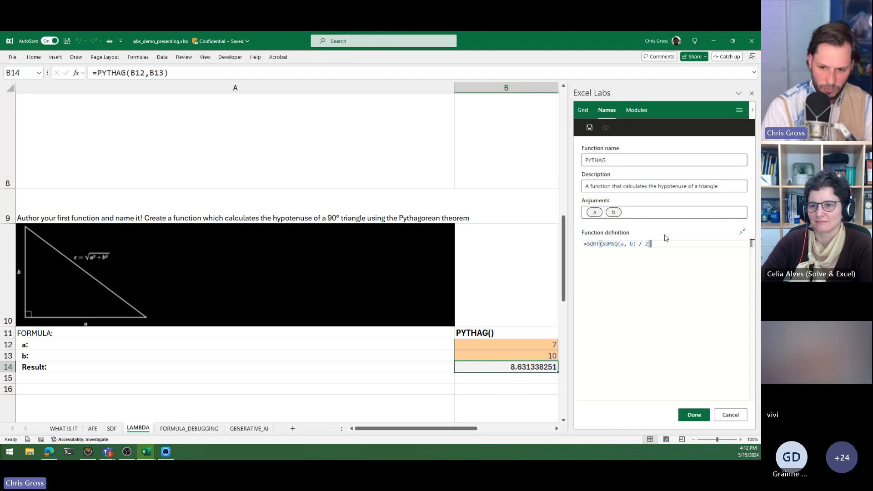
key("BackSpace")
key("BackSpace")
key("BackSpace")
key("BackSpace")
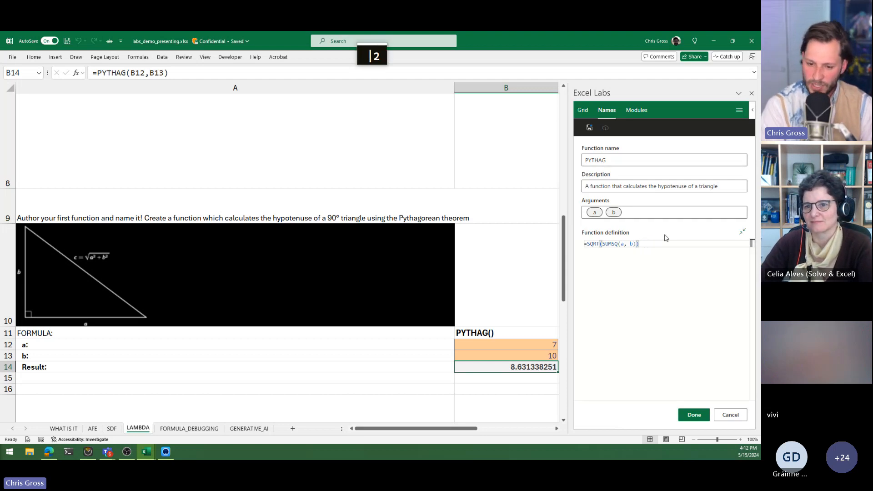
left_click(695, 415)
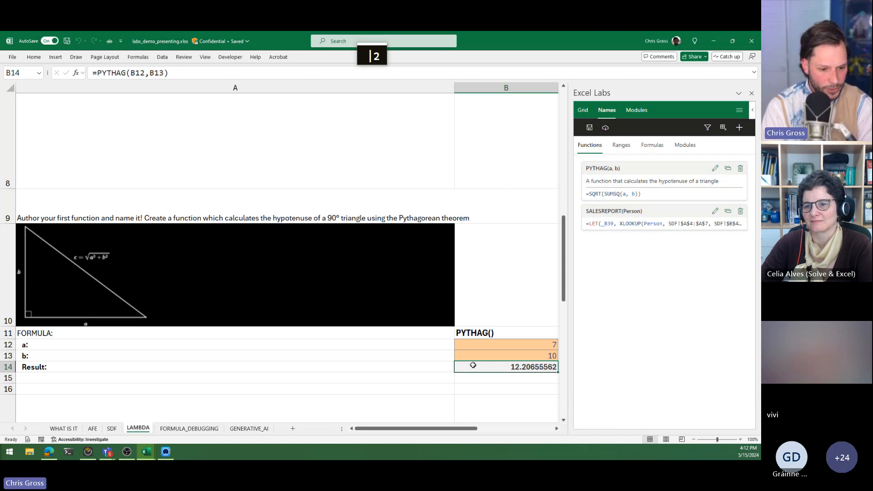
key("Right")
key("Left")
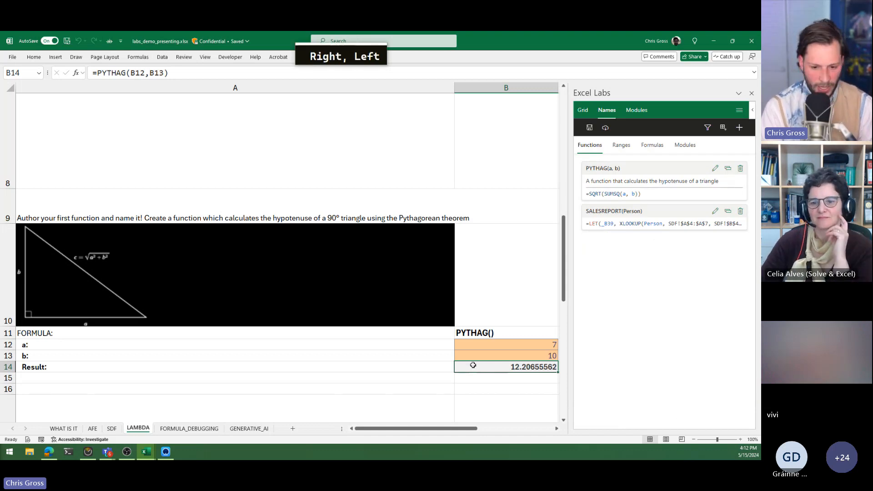
key("Down")
key("ctrl+Down")
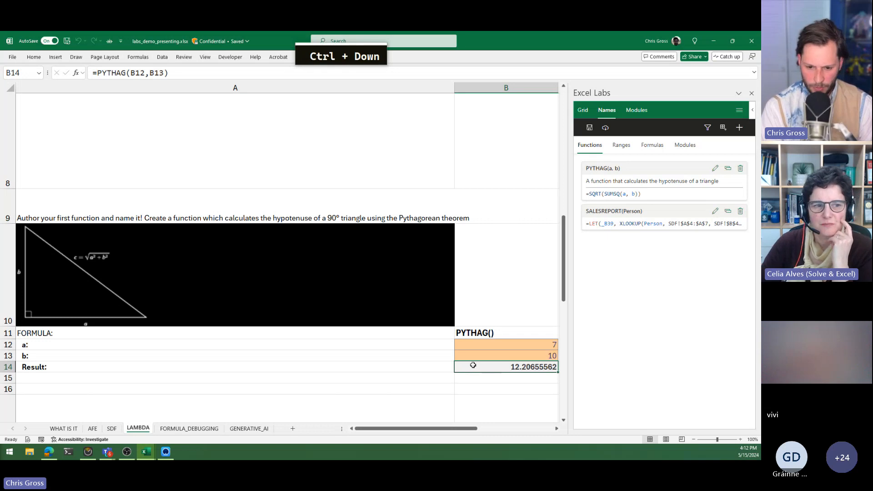
key("Left")
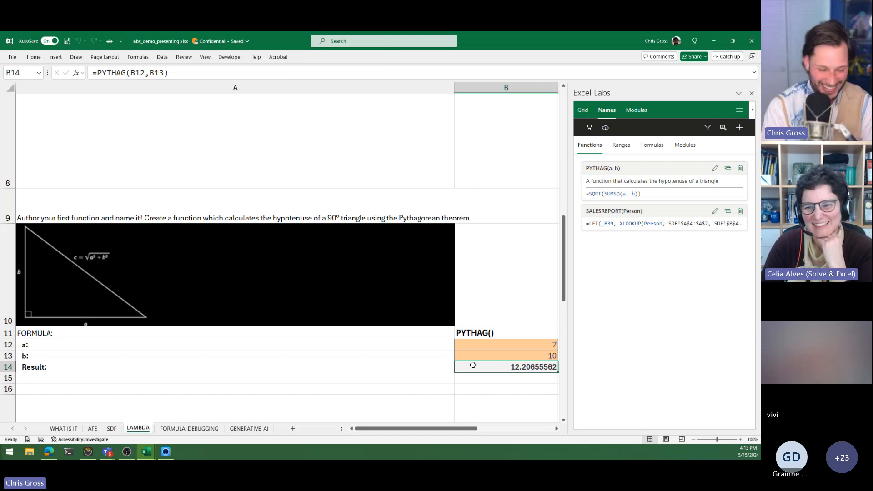
key("Left")
key("Left")
key("Right")
key("Left")
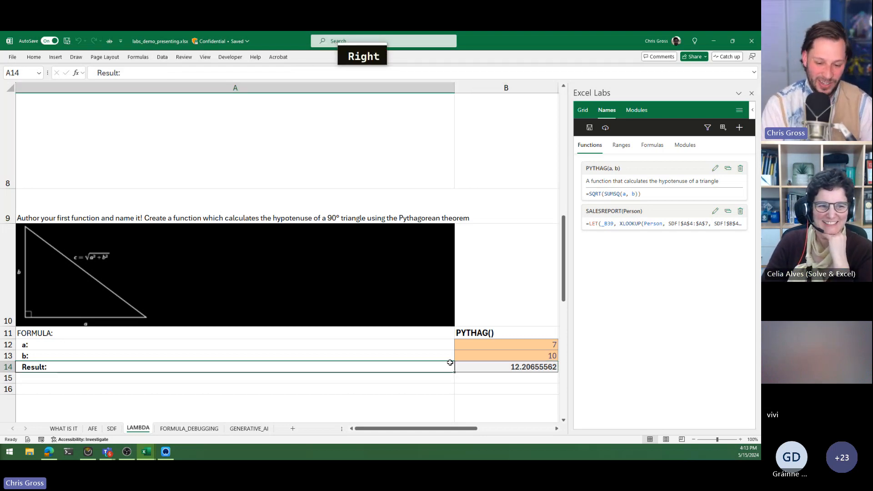
key("Right")
key("Left")
key("Right")
key("Left")
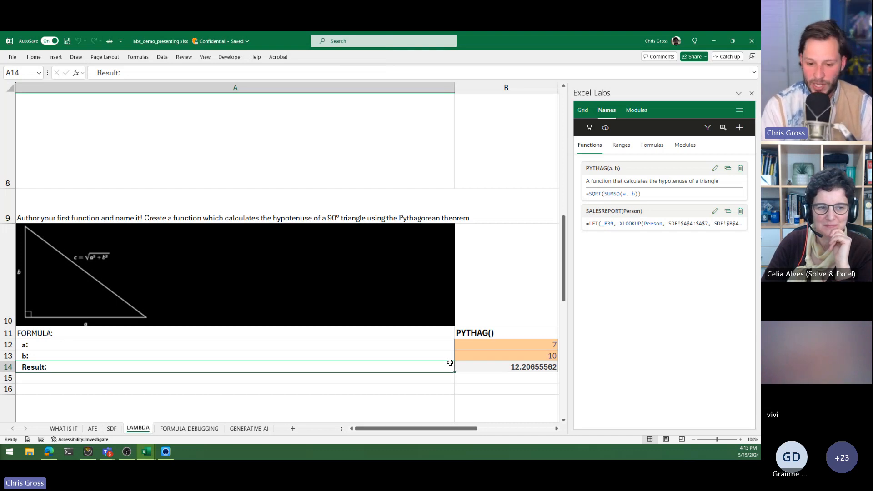
- Go to the REPLACECHARS example below the PYTHAG section of the LAMBDA sheet
key("Right")
key("ctrl+Down")
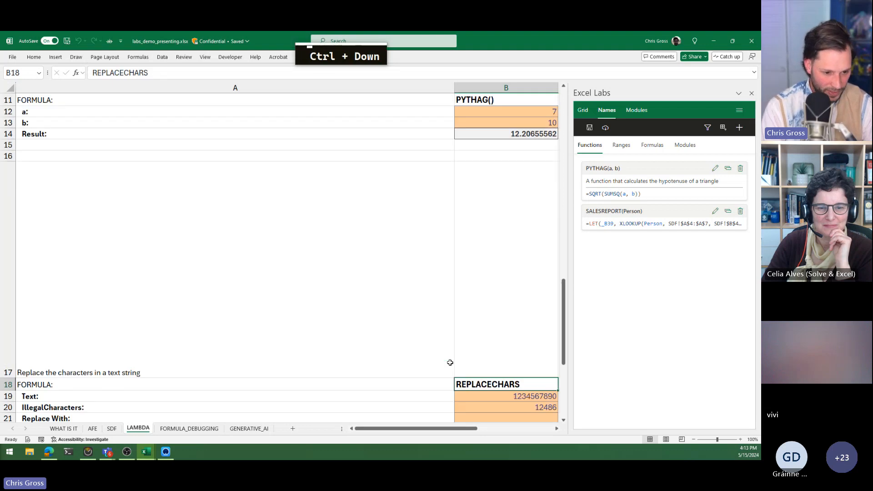
scroll(372, 322, "down", 1)
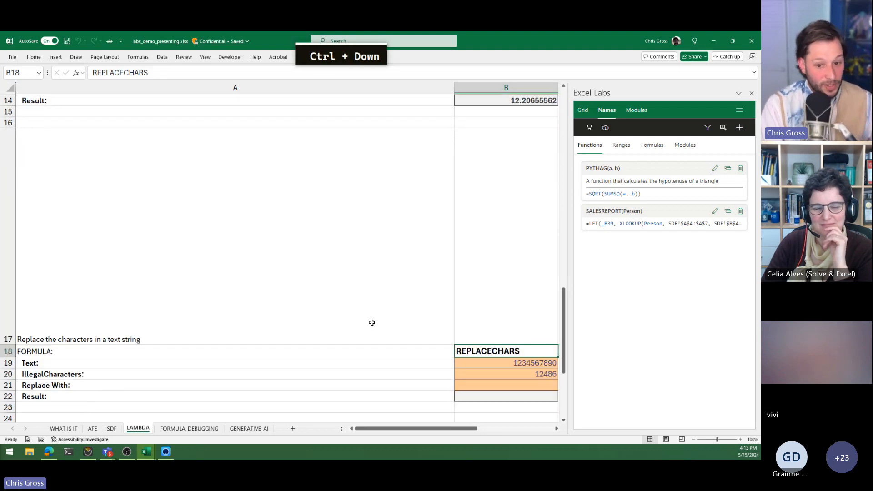
scroll(372, 323, "down", 1)
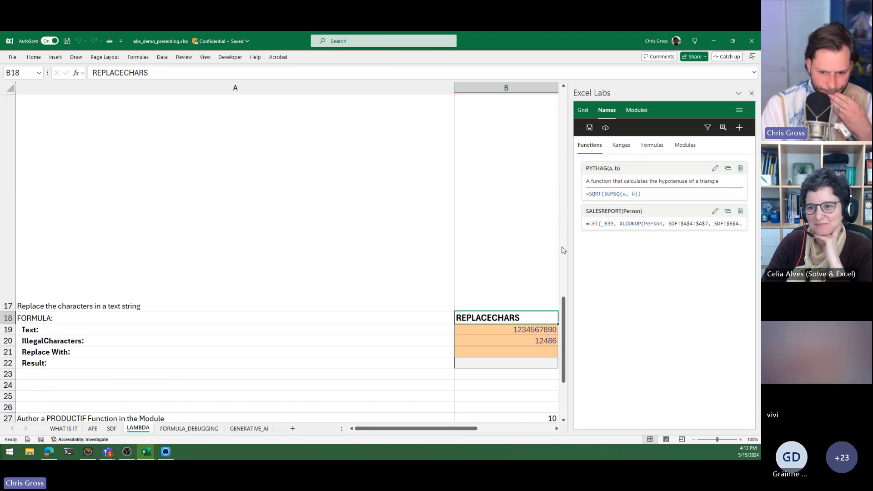
- Look over the named ranges, open the named formula countif_example for editing, and replace its definition with =COUNTIF()
left_click(622, 145)
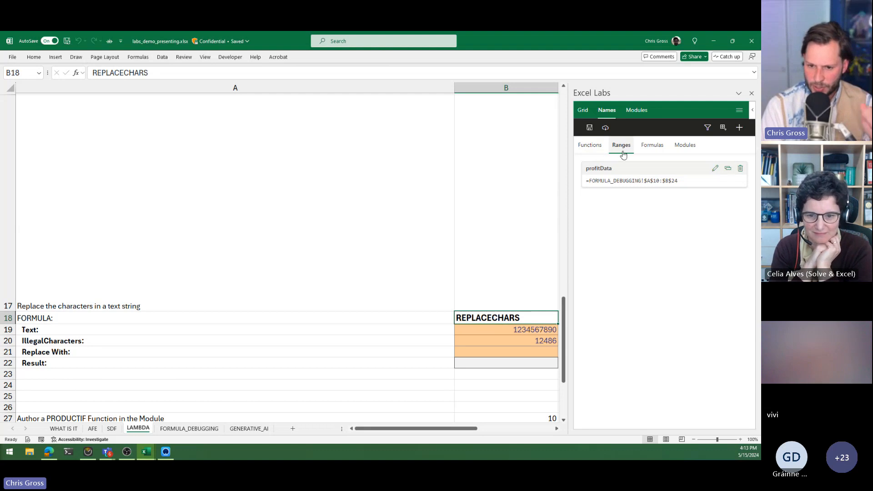
left_click(652, 145)
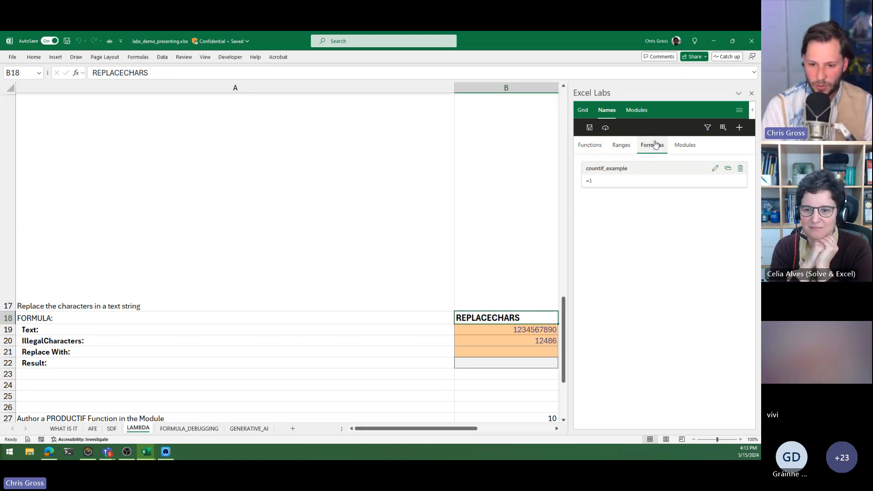
left_click(712, 176)
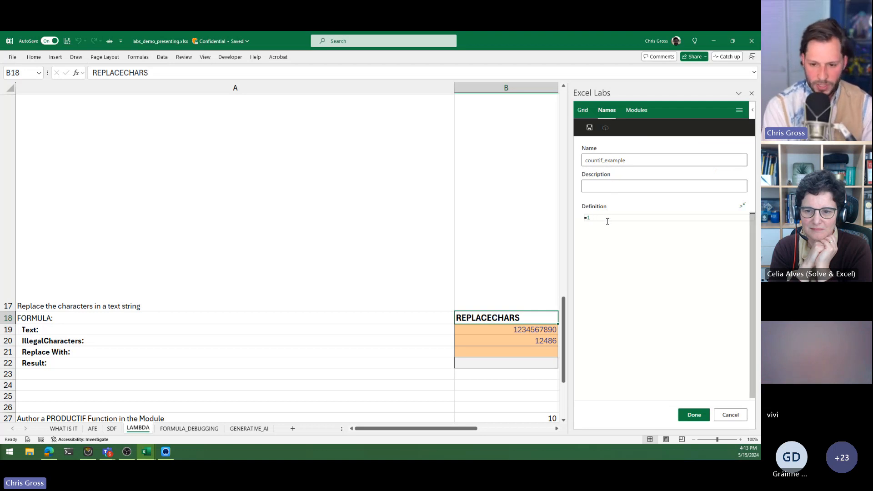
key("BackSpace")
type("count")
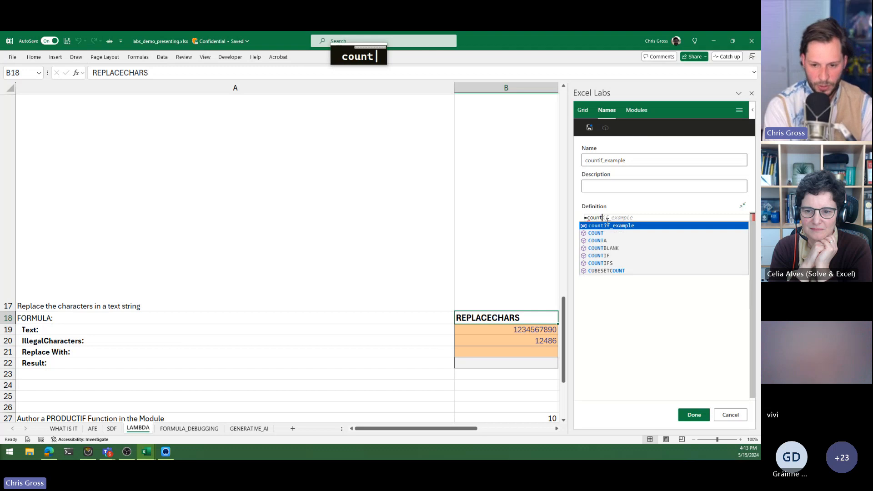
key("Down")
key("Down")
key("Down")
key("Down")
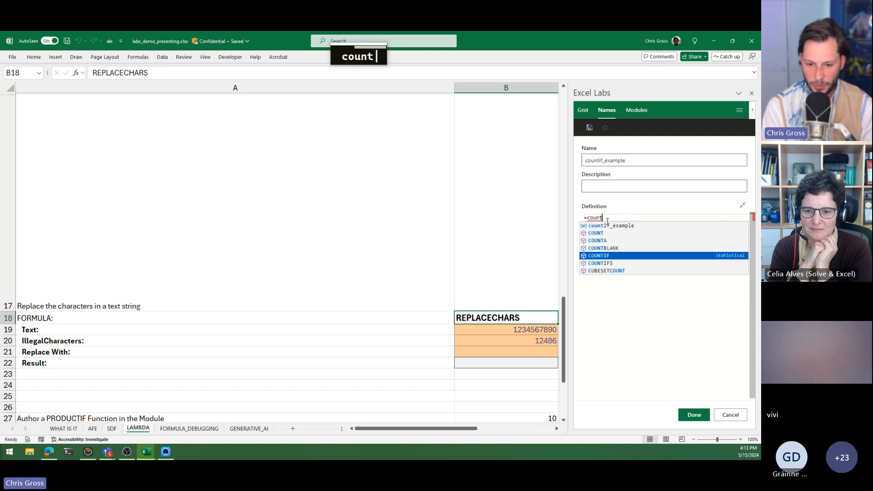
key("Tab")
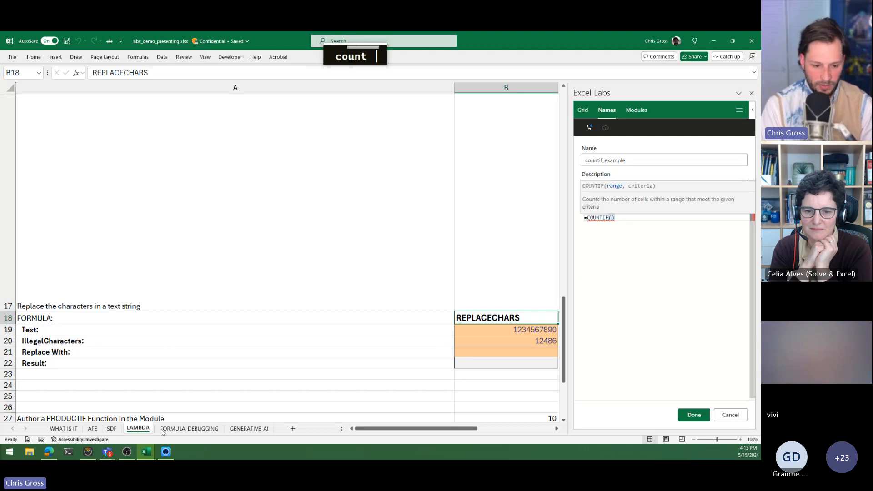
- Set the COUNTIF range argument in the countif_example definition to cells B12:B14 of the LAMBDA sheet, picking them from the grid
scroll(314, 304, "up", 3)
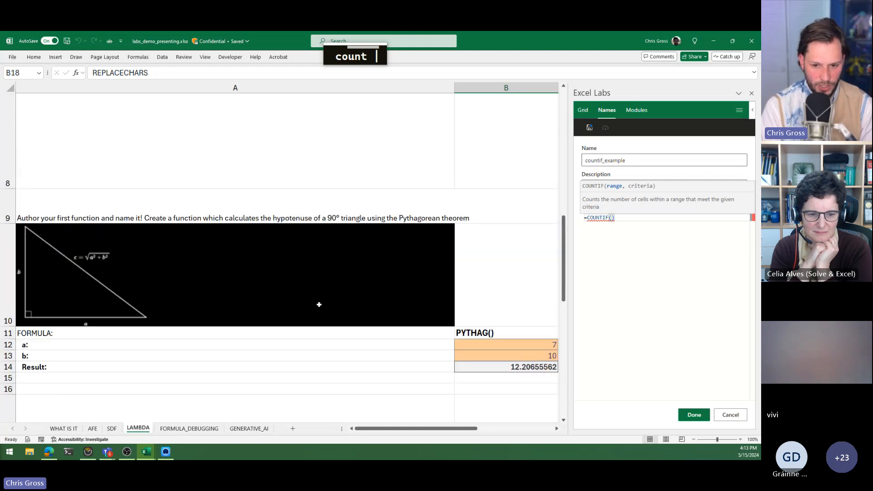
scroll(359, 333, "up", 1)
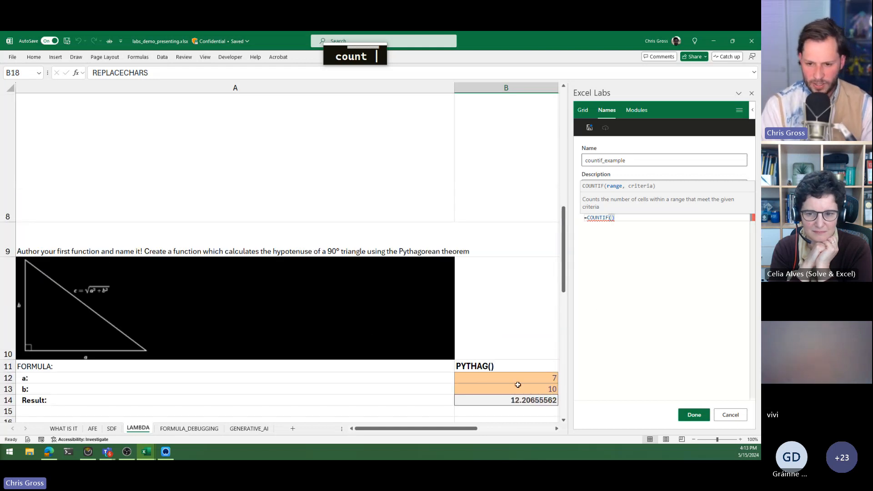
left_click_drag(512, 378, 515, 401)
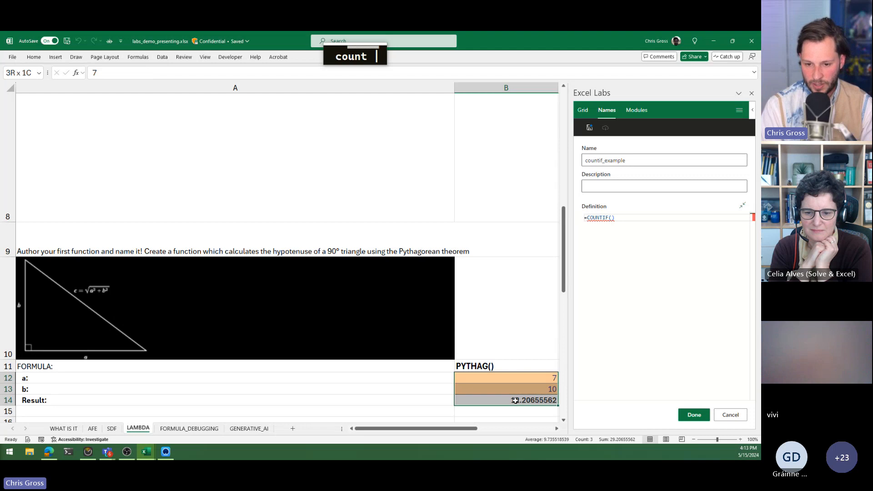
left_click(611, 219)
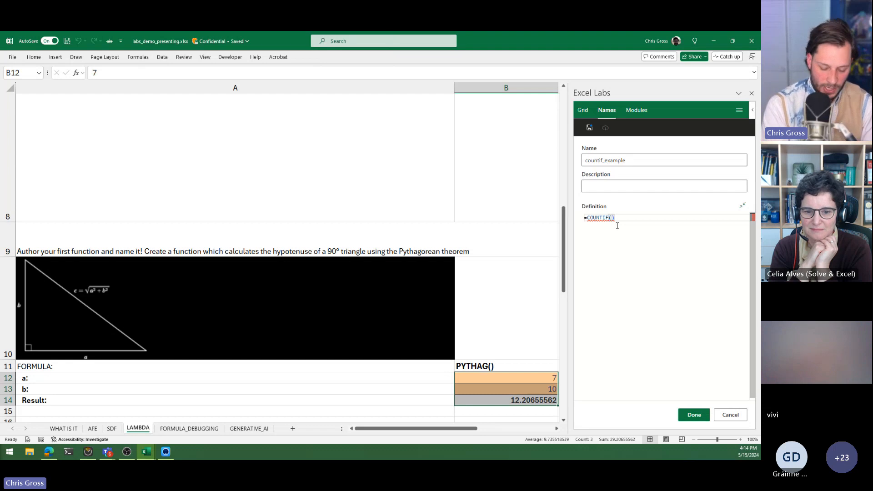
type("[")
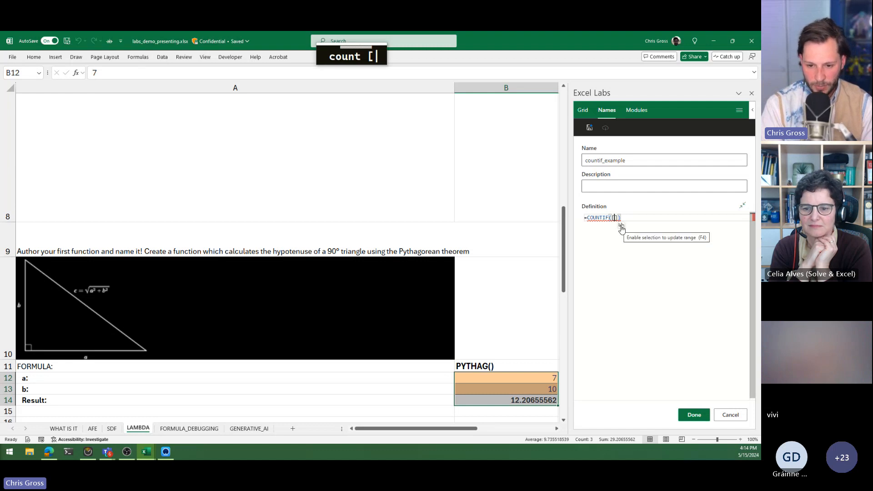
left_click(622, 226)
left_click_drag(509, 379, 512, 401)
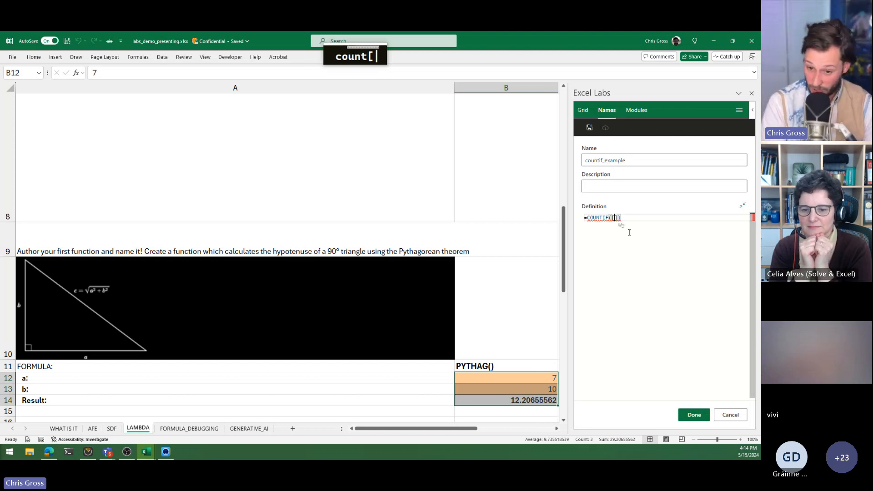
left_click(483, 377)
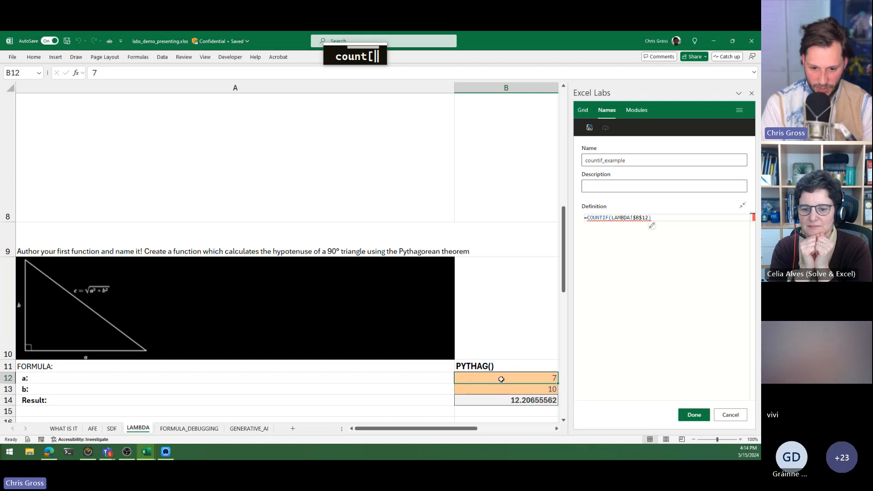
left_click_drag(500, 379, 503, 400)
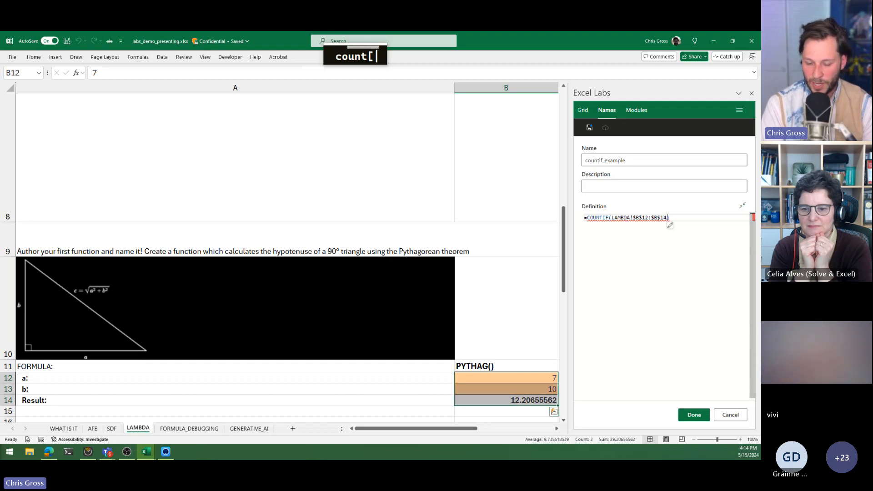
- Add the Not equal to criteria suggestion with the value 10 as COUNTIF's second argument, and save the countif_example definition
mouse_move(668, 219)
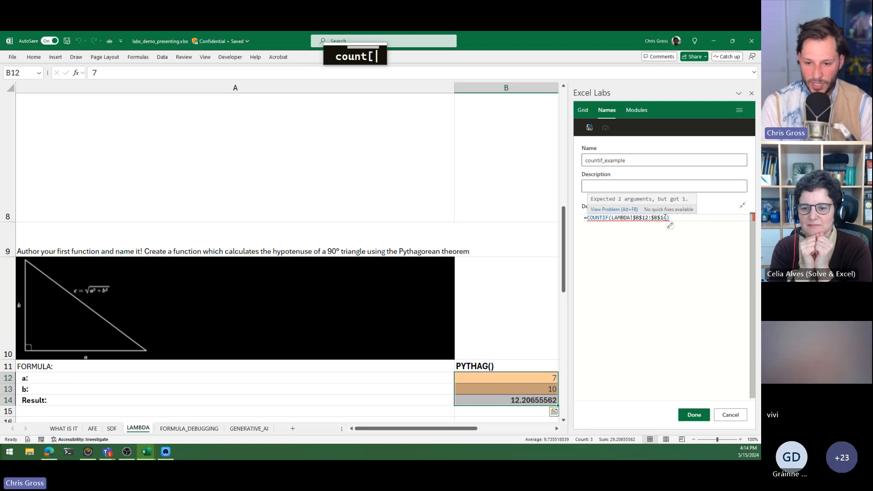
left_click(664, 217)
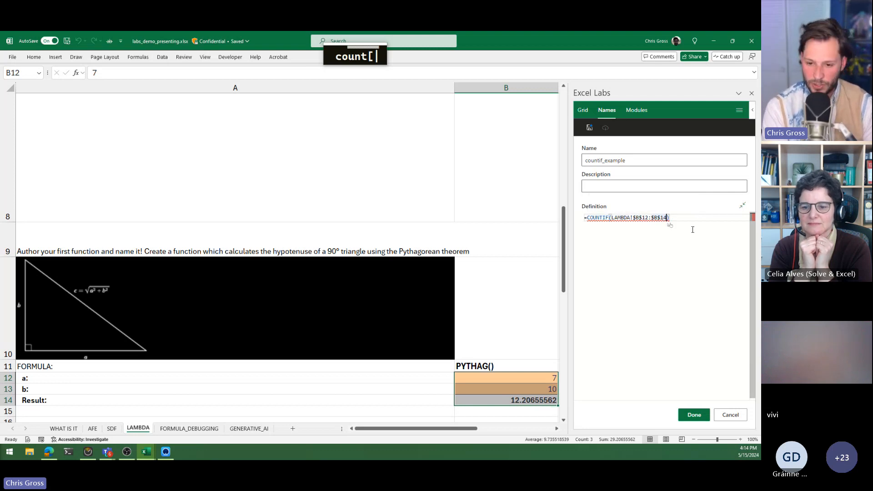
type(",")
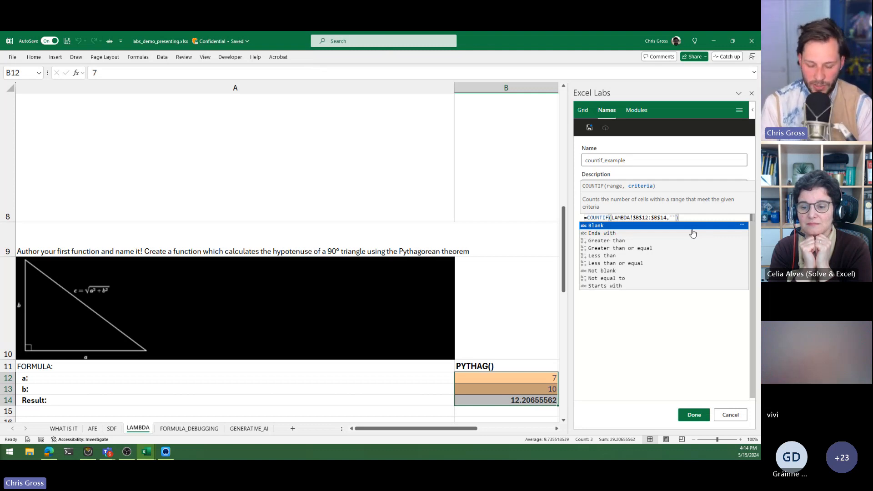
key("Down")
key("Down")
key("Down")
key("Down")
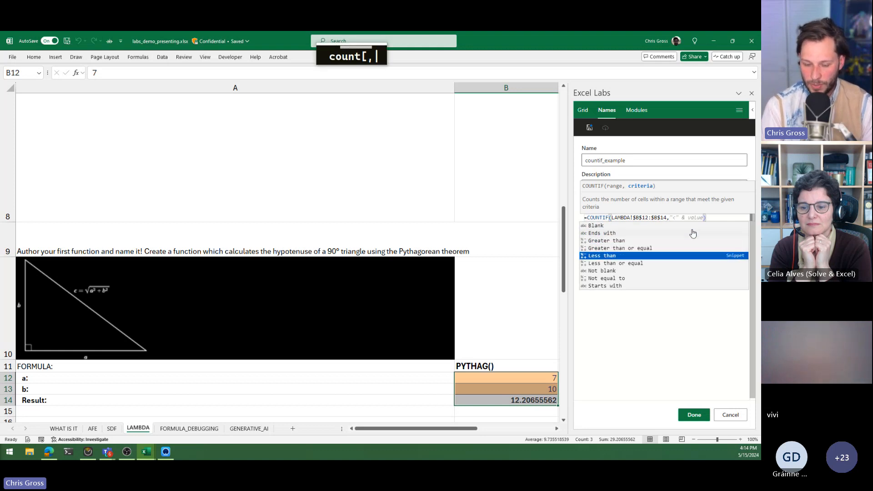
key("Down")
key("Down")
key("Up")
key("Up")
key("Up")
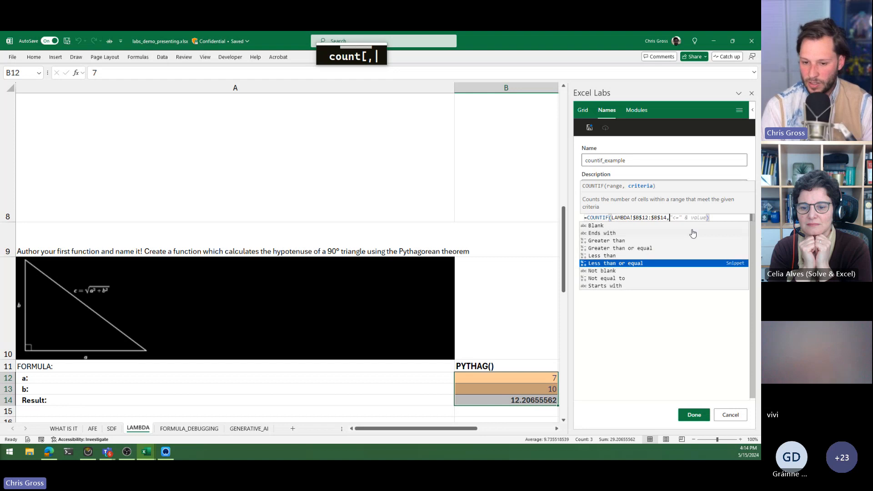
key("Down")
key("Down")
key("Down")
key("Down")
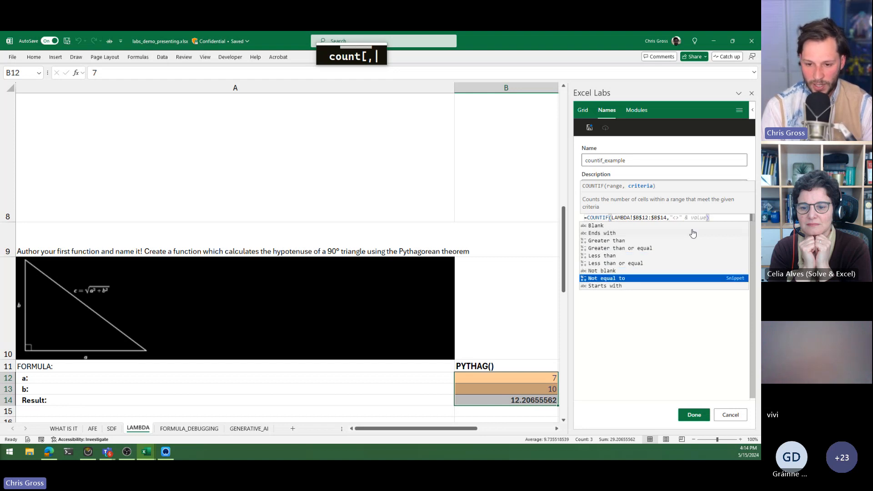
key("Return")
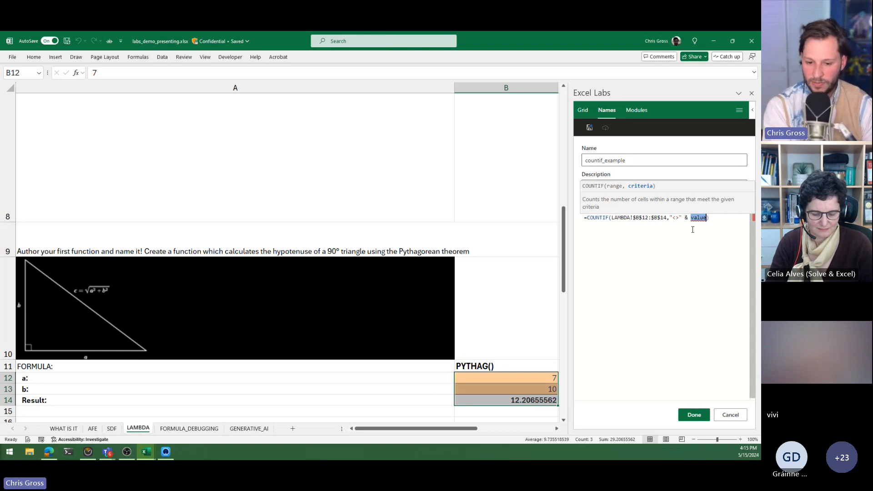
type("10")
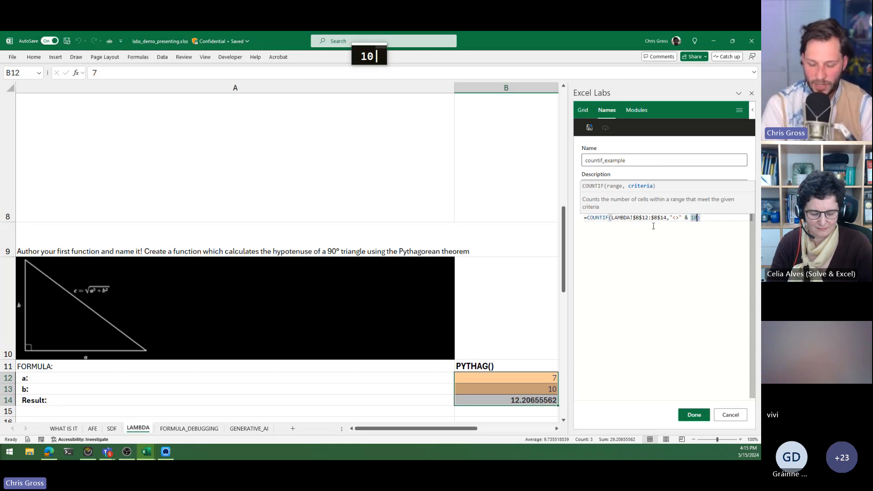
left_click(695, 415)
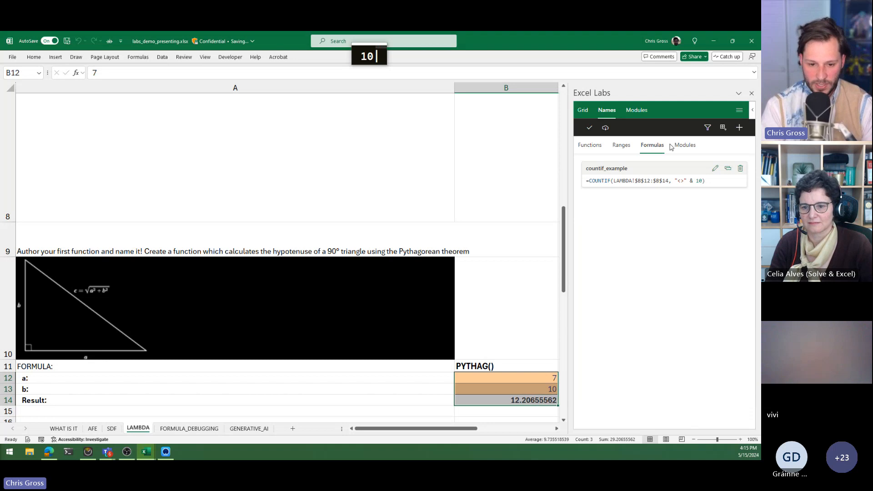
- Enter the formula =countif_example in cell B8 of the LAMBDA sheet
left_click(507, 186)
type("=count")
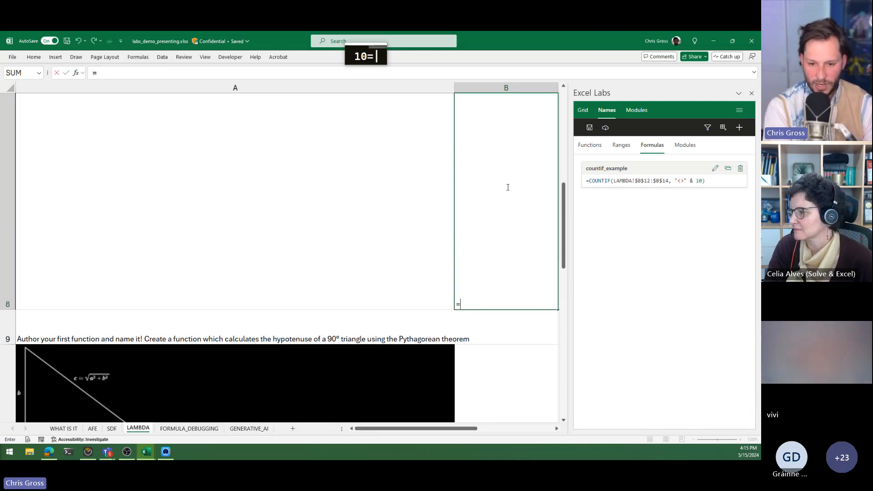
key("Down")
key("Down")
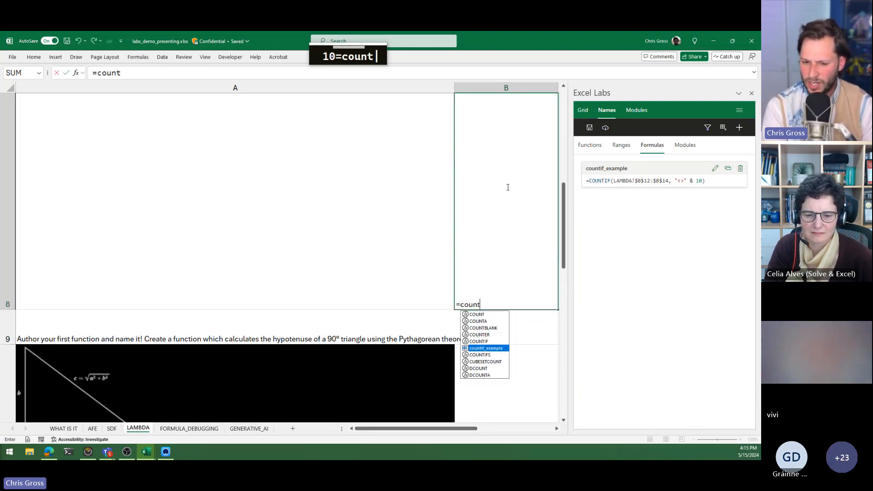
key("Tab")
key("Return")
key("Up")
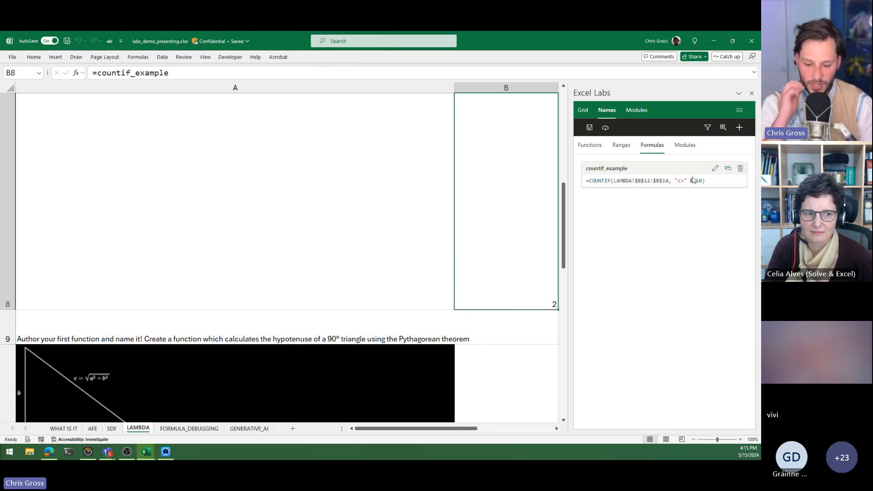
- List the modules among the workbook's names and go to the REPLACECHARS heading in cell B18
key("Down")
key("Delete")
key("Down")
key("Down")
key("Down")
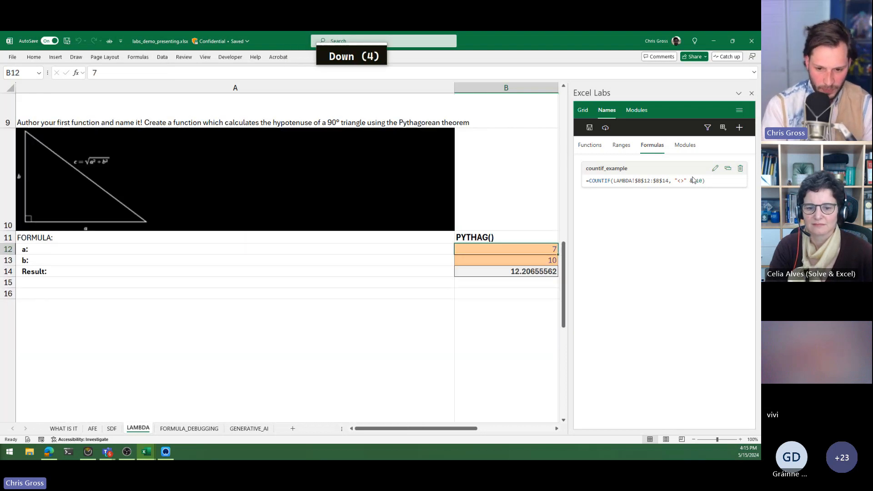
key("Up")
left_click(686, 145)
scroll(454, 277, "down", 4)
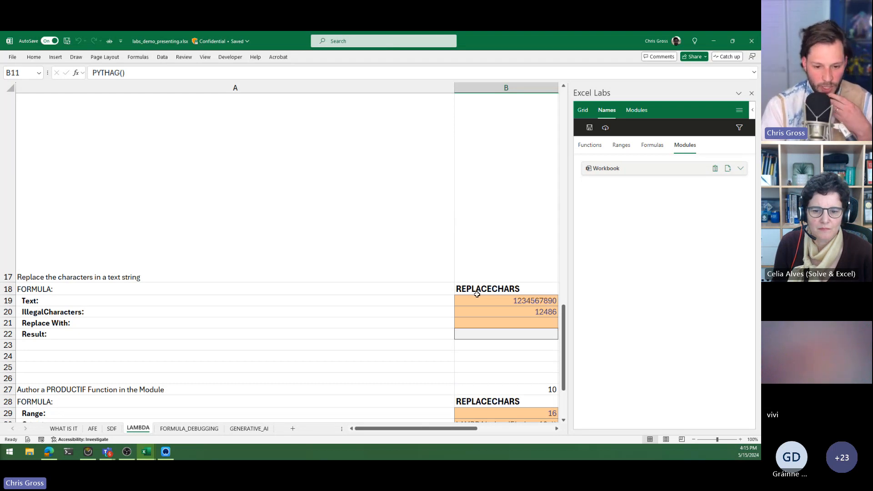
left_click(487, 291)
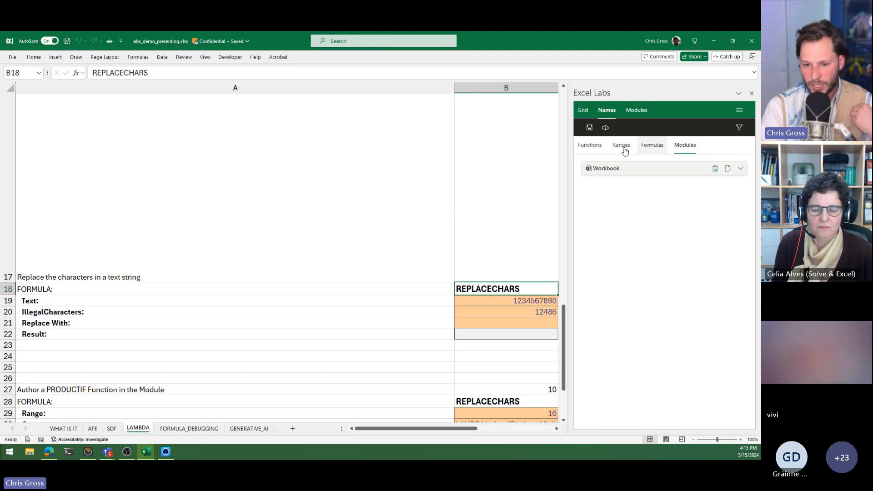
- Open the Workbook module's code in the module editor and widen the pane to examine the REPLACECHARS definition beside its example cells
left_click(664, 149)
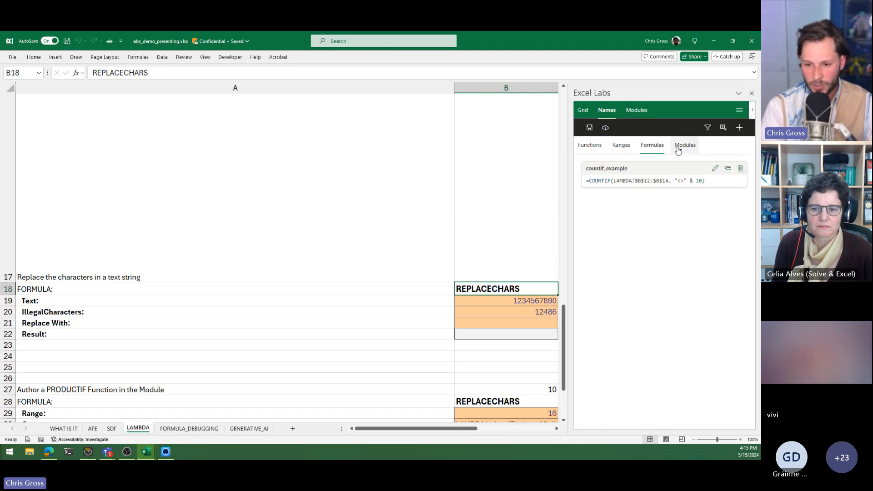
left_click(687, 151)
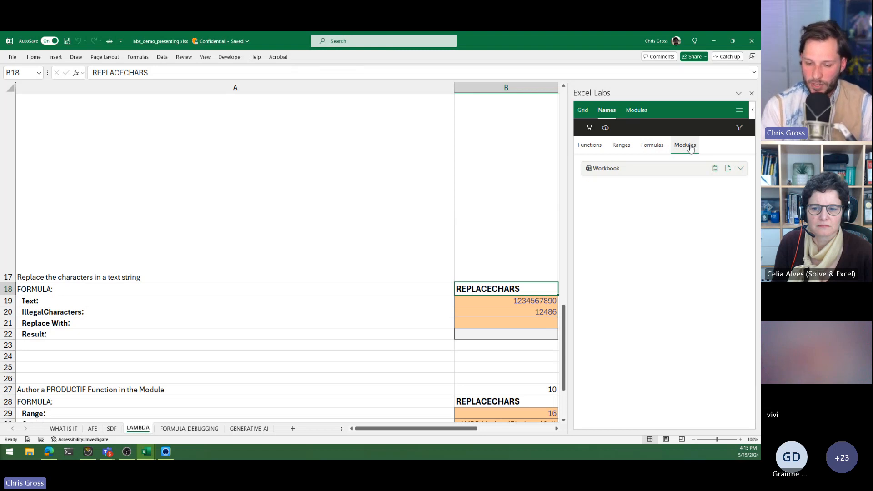
left_click(740, 169)
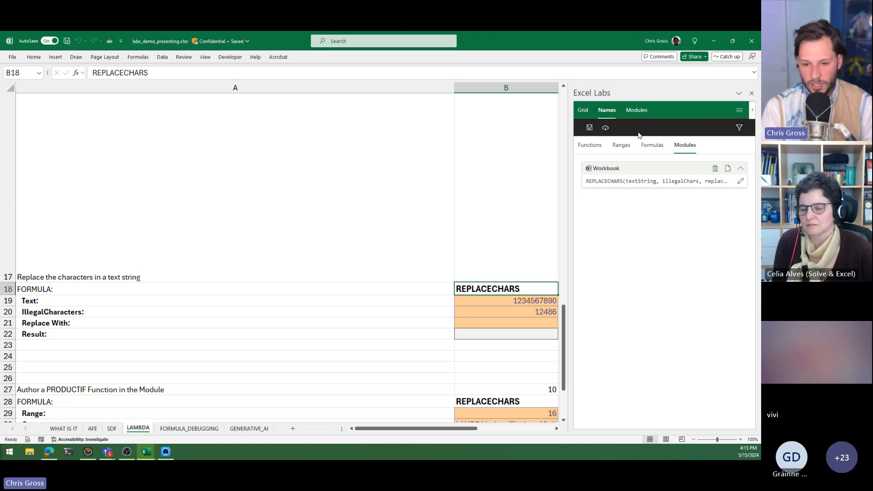
left_click(647, 117)
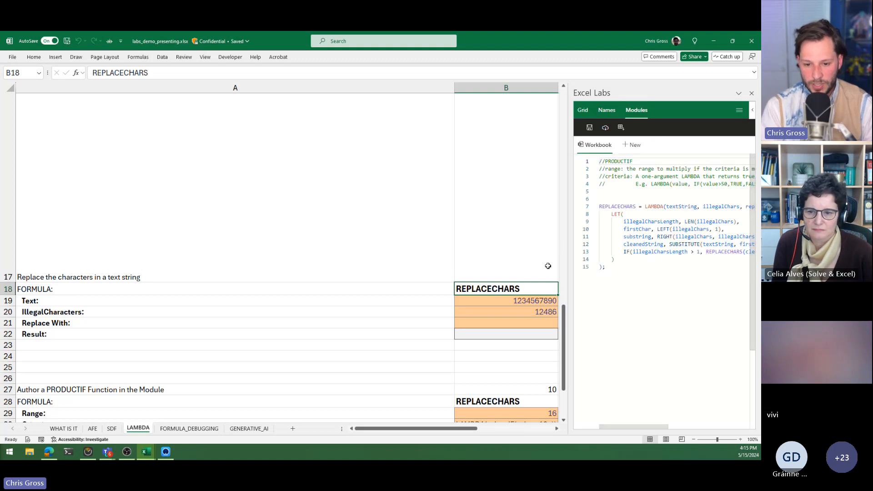
left_click_drag(567, 246, 401, 235)
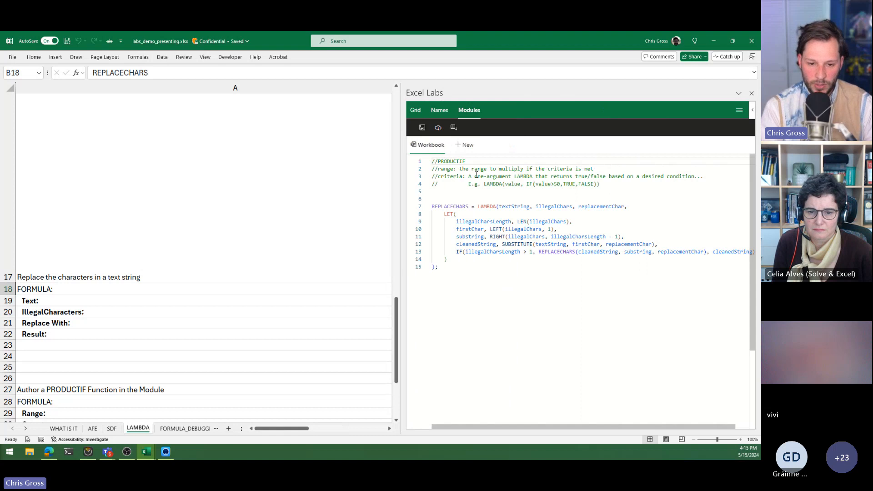
left_click_drag(280, 429, 307, 430)
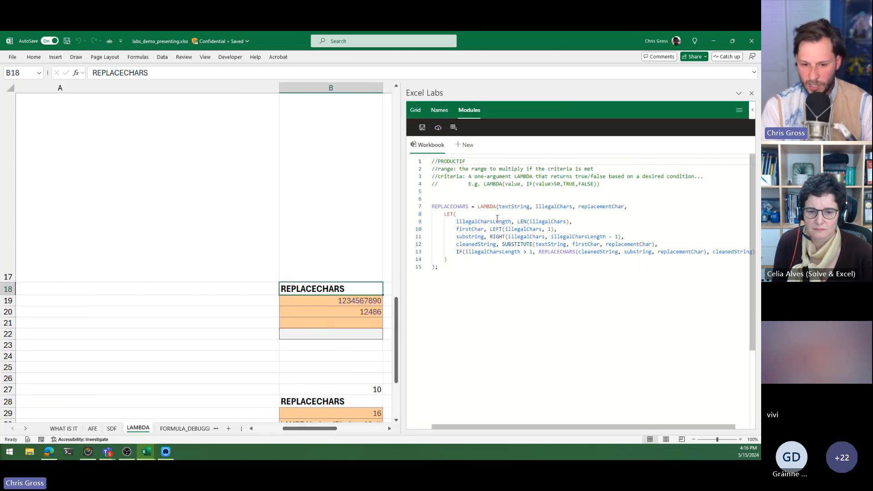
mouse_move(455, 206)
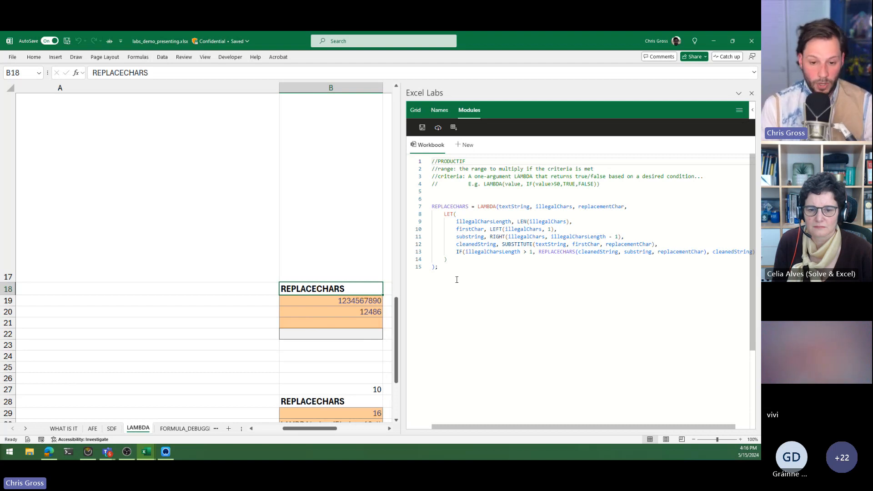
scroll(457, 279, "down", 1)
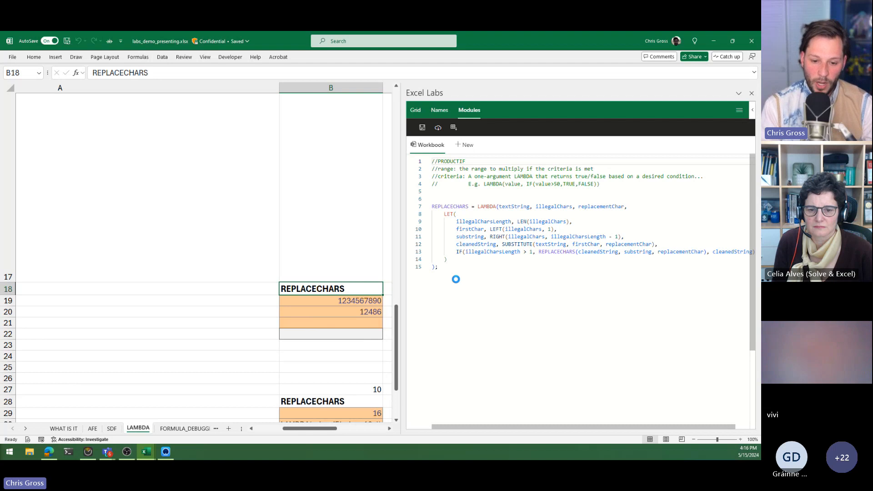
- Enter the formula =REPLACECHARS(B19,B20,B21) in cell B22
left_click(348, 333)
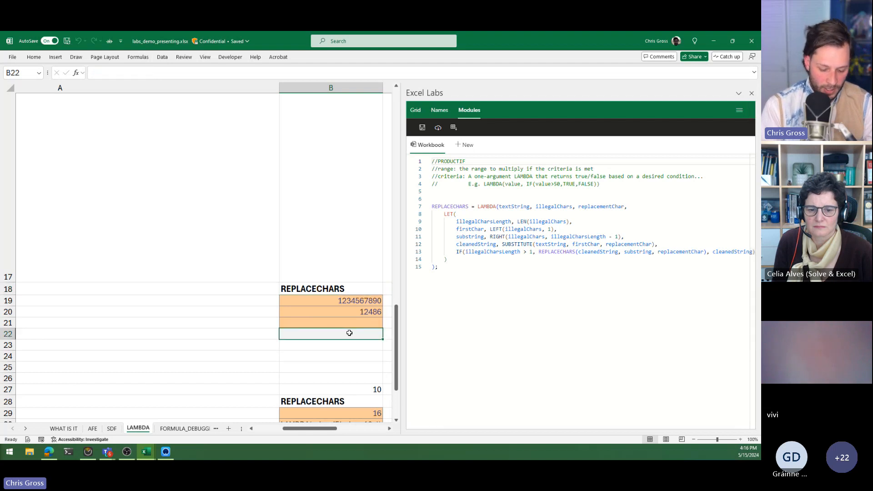
type("=recp")
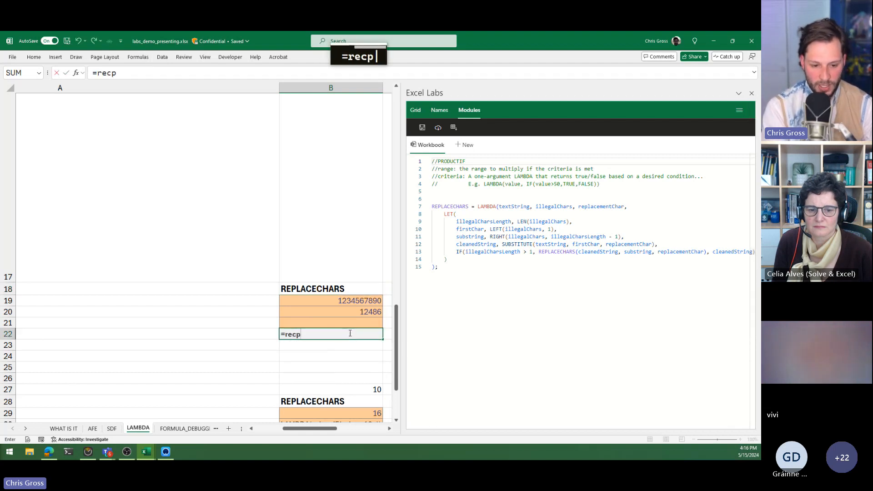
key("BackSpace")
key("BackSpace")
type("place")
key("Down")
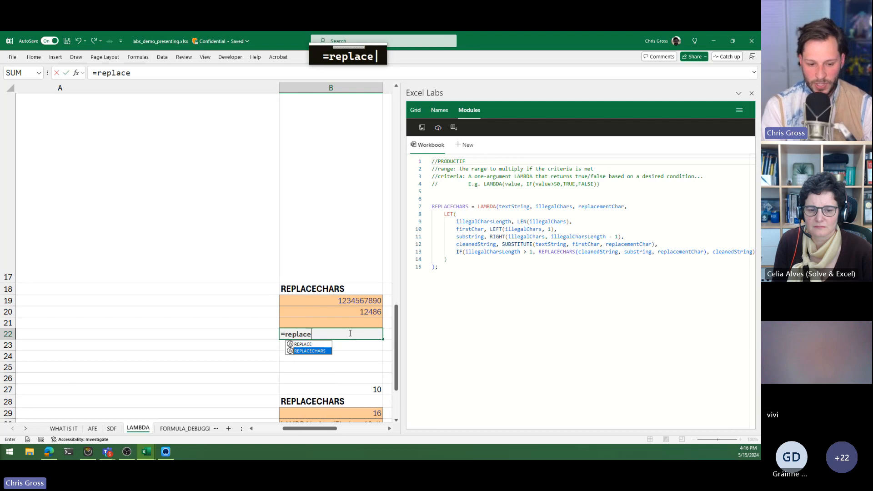
key("Tab")
left_click(348, 301)
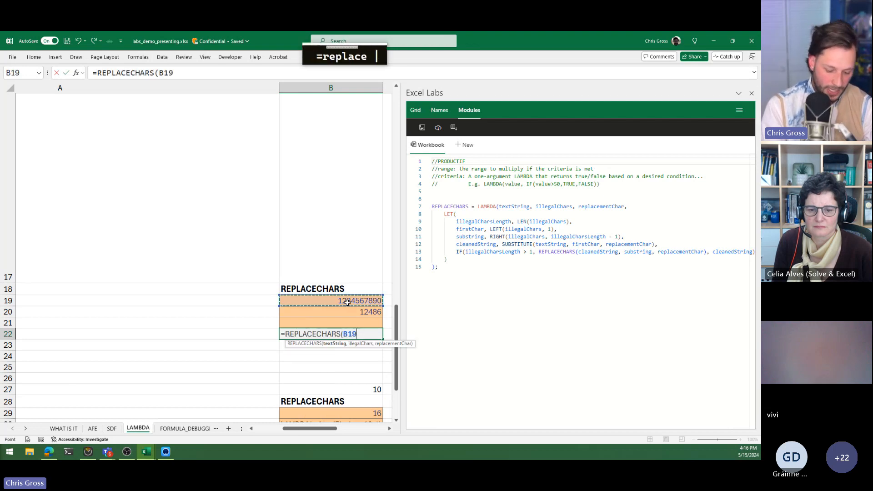
type(",")
left_click(357, 314)
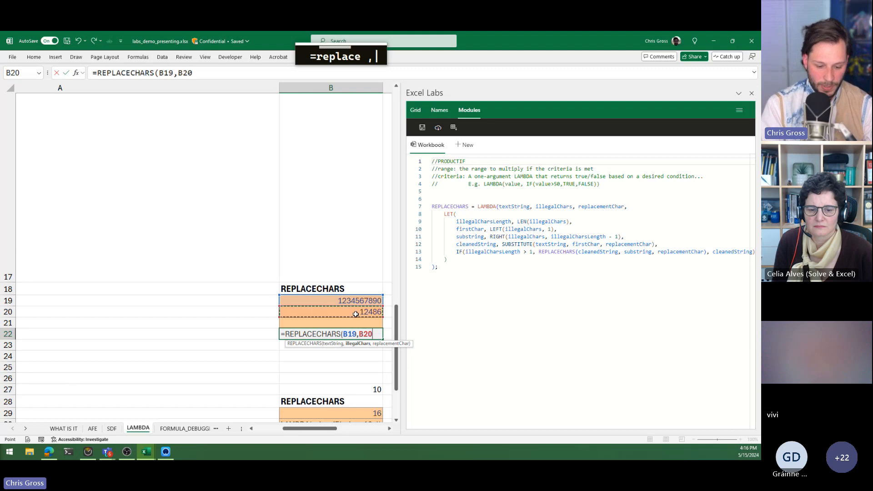
type(",")
left_click(378, 322)
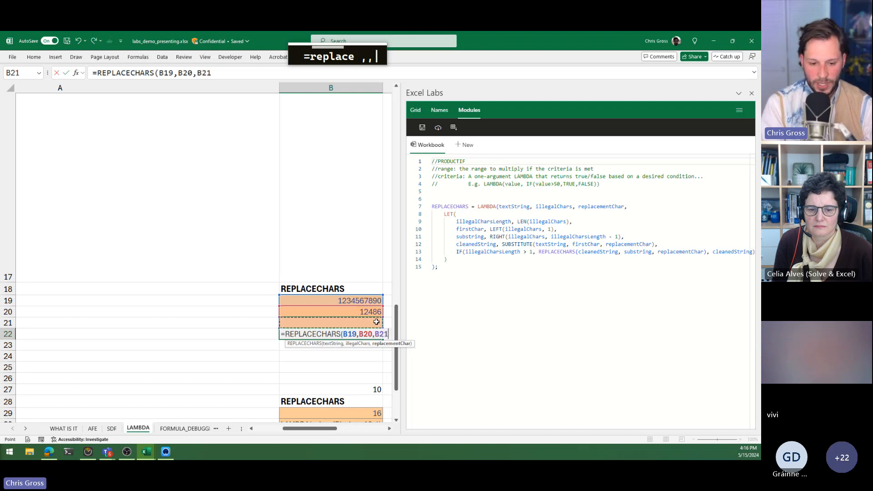
type(")")
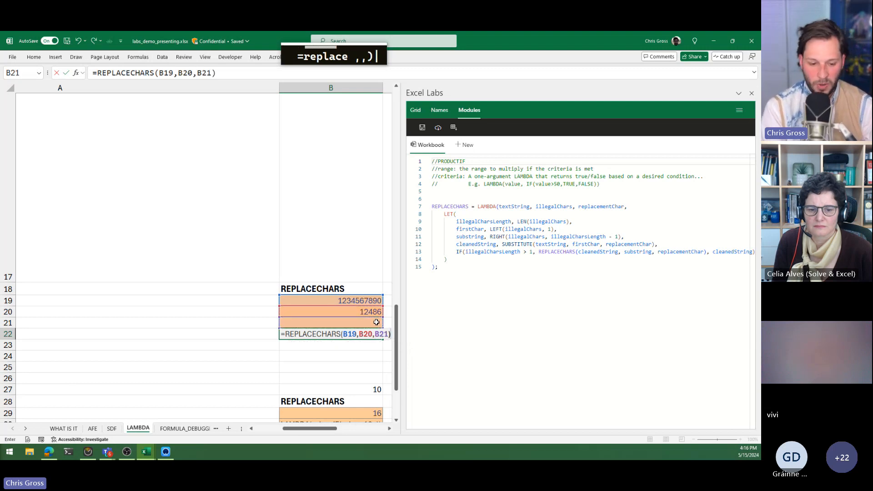
key("Return")
key("Up")
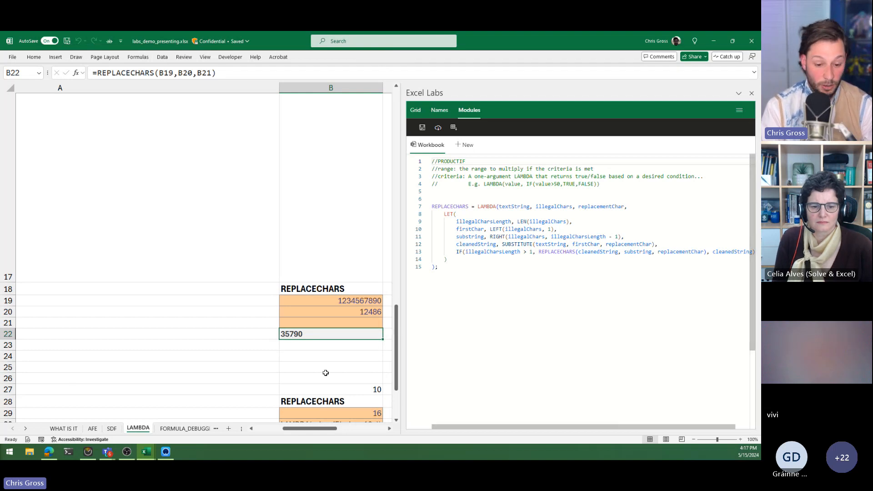
- Bring the PRODUCTIF exercise into view, then narrow the Excel Labs pane and column A so labels and input cells show side by side
left_click_drag(321, 428, 284, 431)
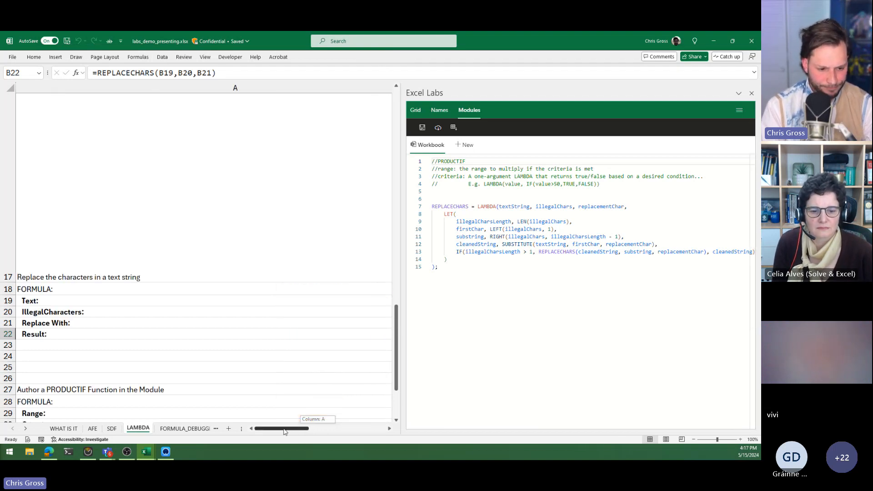
scroll(288, 399, "down", 2)
left_click(268, 378)
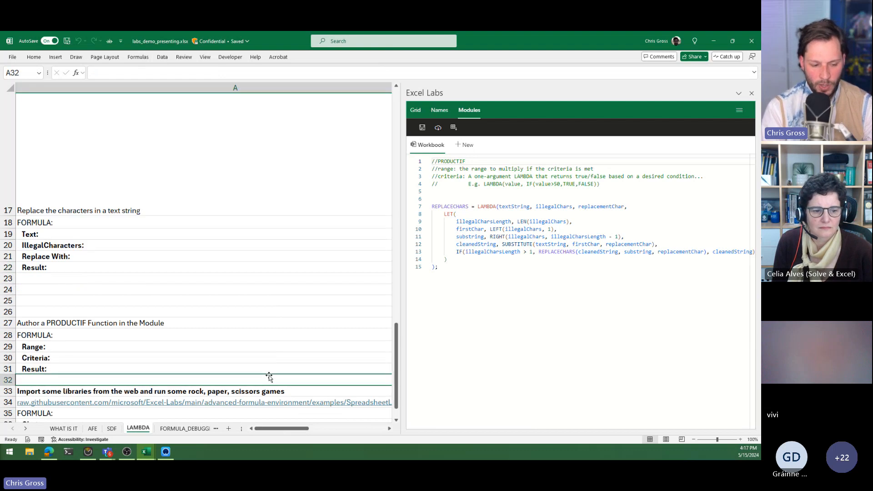
key("Up")
key("Right")
key("Left")
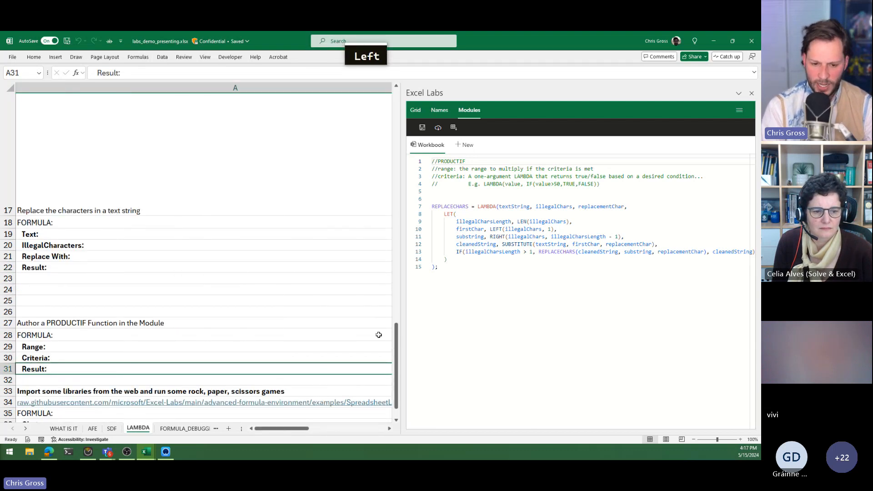
left_click_drag(402, 337, 550, 344)
left_click_drag(454, 88, 351, 88)
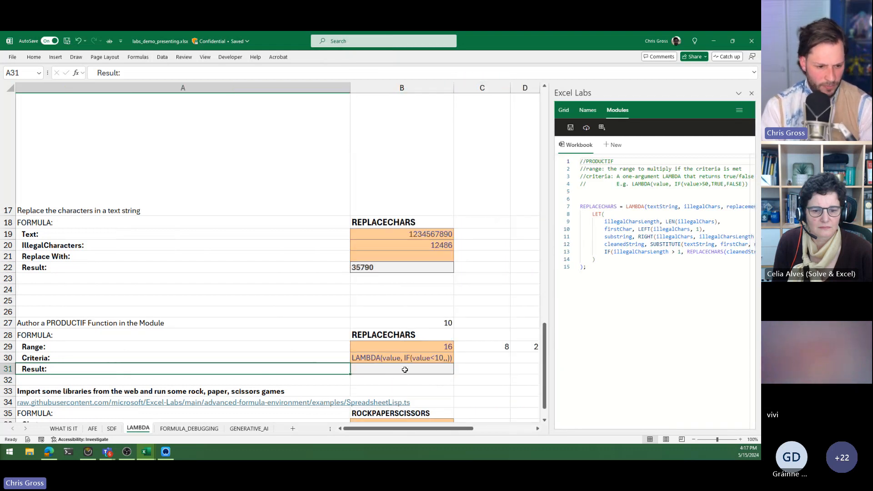
key("Up")
key("Up")
key("Up")
key("Up")
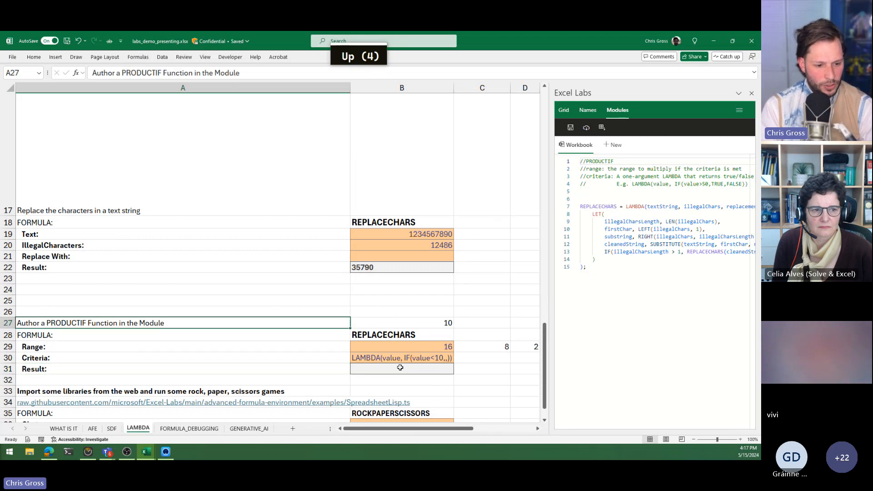
key("Up")
key("Up")
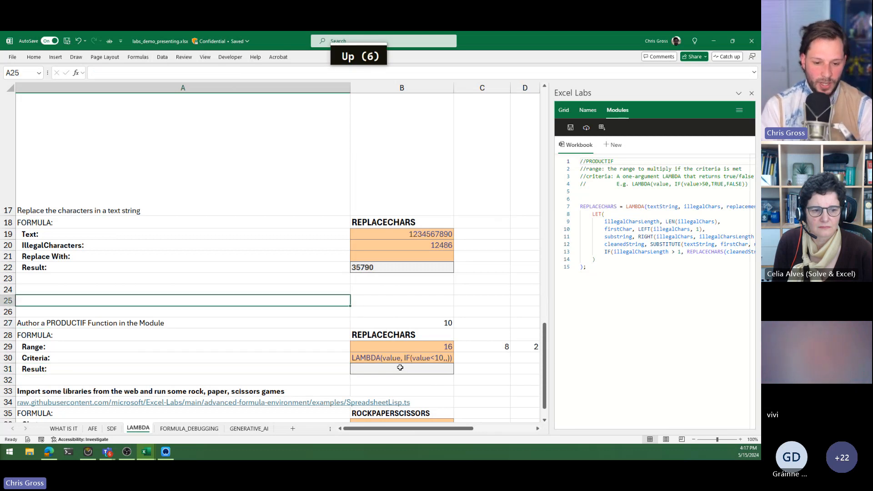
key("Right")
type("=if")
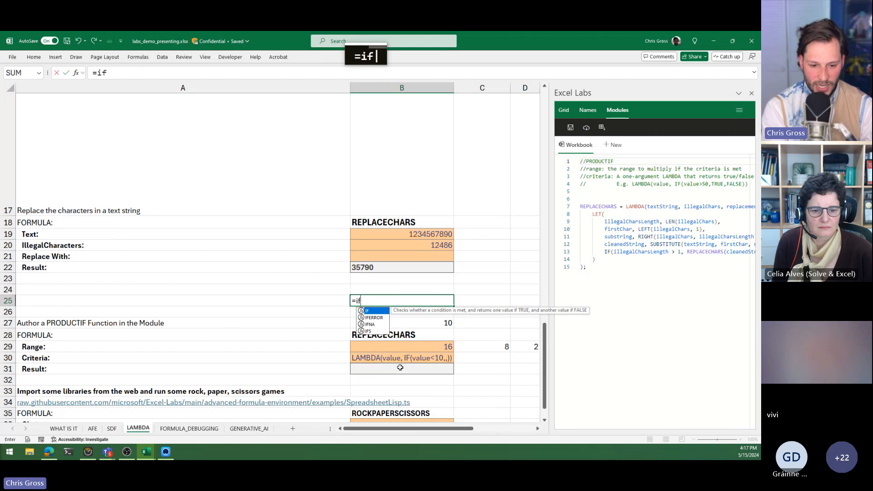
key("BackSpace")
key("BackSpace")
type("countif")
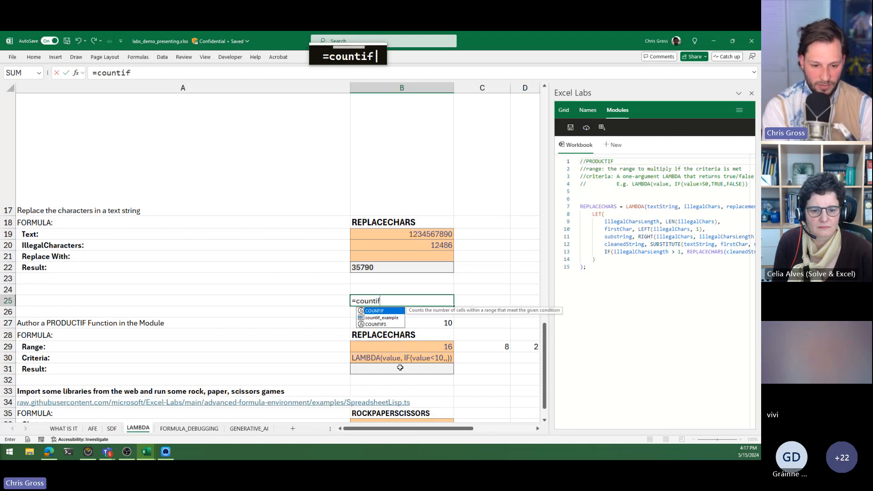
key("BackSpace")
key("BackSpace")
key("BackSpace")
key("BackSpace")
key("BackSpace")
key("BackSpace")
key("BackSpace")
type("sumif")
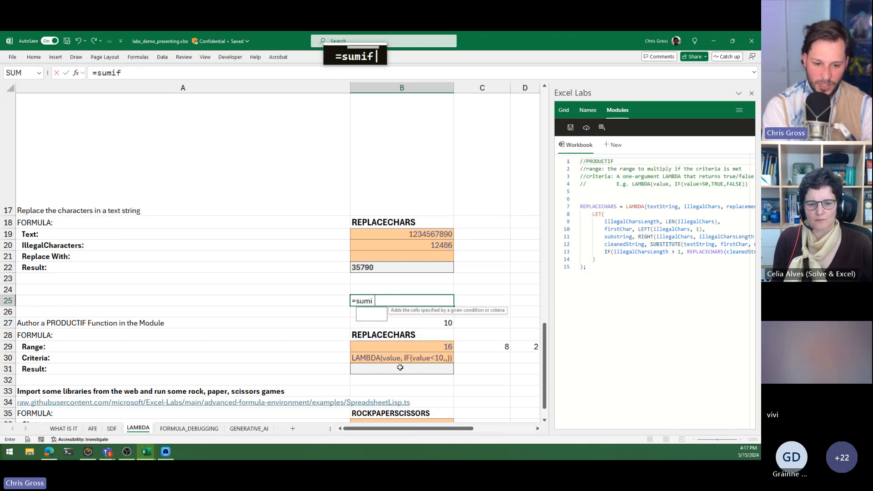
key("BackSpace")
key("BackSpace")
key("BackSpace")
key("Escape")
key("Escape")
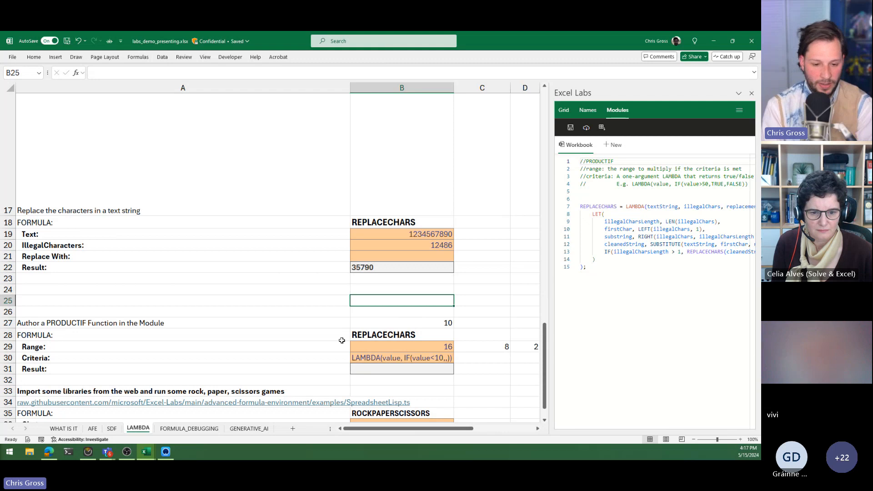
- Select the PRODUCTIF exercise's Result cell B31
key("Down")
key("Down")
key("Down")
key("Down")
key("Down")
key("Down")
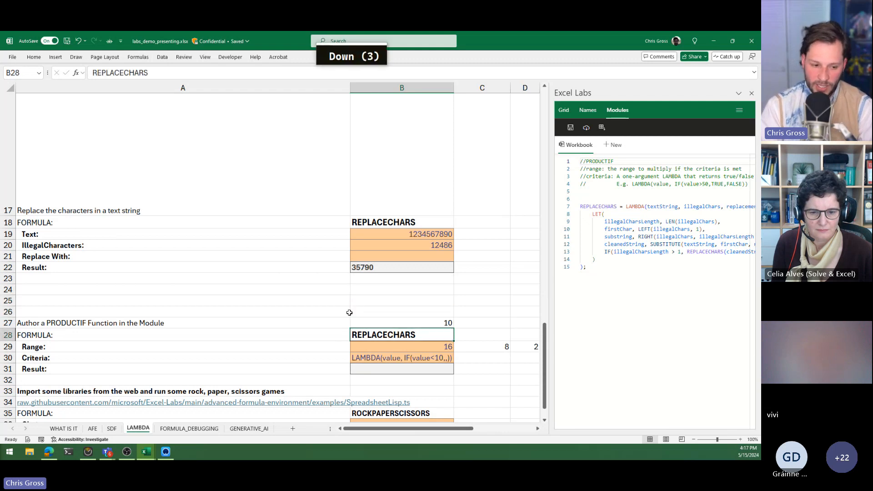
key("Up")
key("Up")
key("Up")
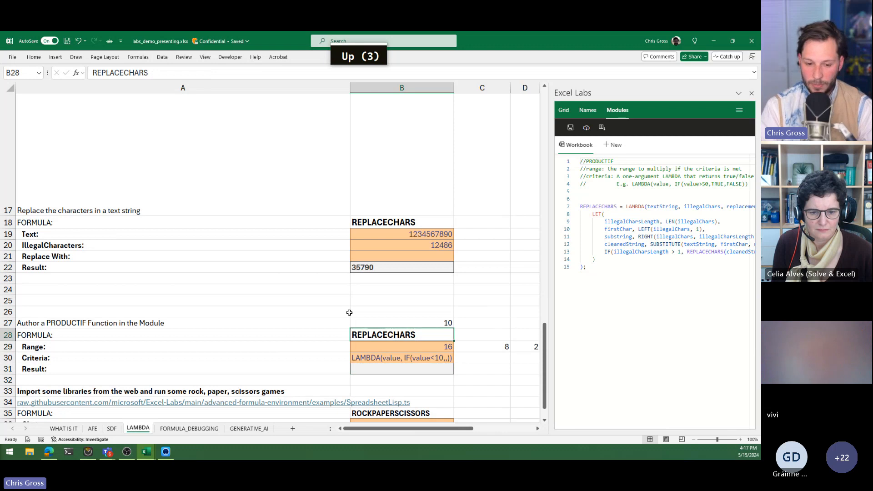
key("Down")
key("Down")
key("Down")
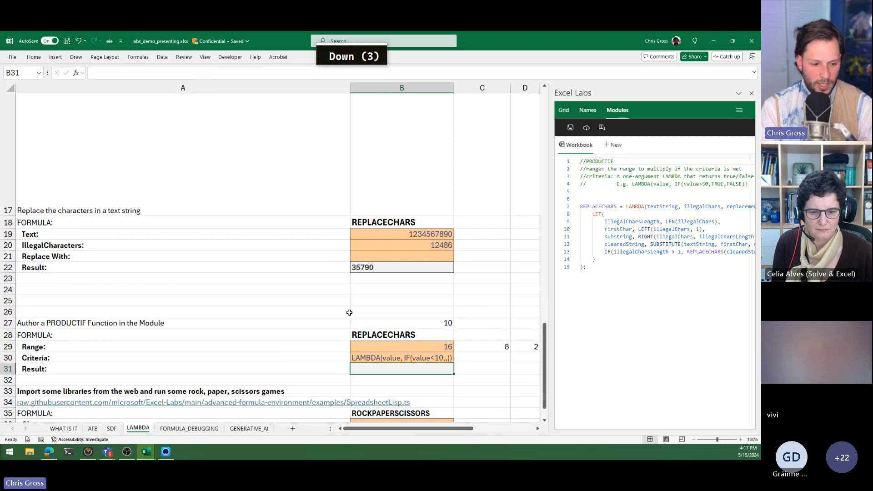
- Switch to the browser and examine the REDUCE function's syntax, its lambda parameters and the customized PRODUCTIF example on the Microsoft Support page
key("alt+Tab")
key("alt+Tab")
key("alt+Right")
key("alt+Right")
key("alt+Right")
key("alt+Right")
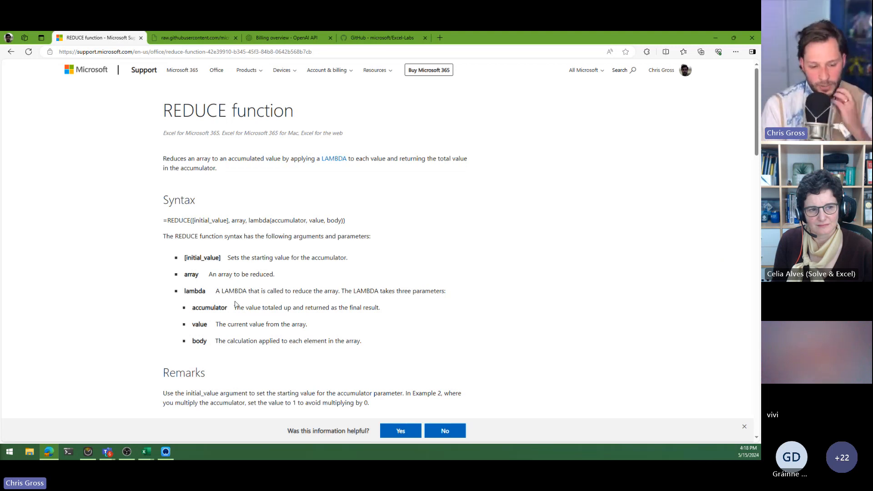
left_click_drag(357, 339, 210, 322)
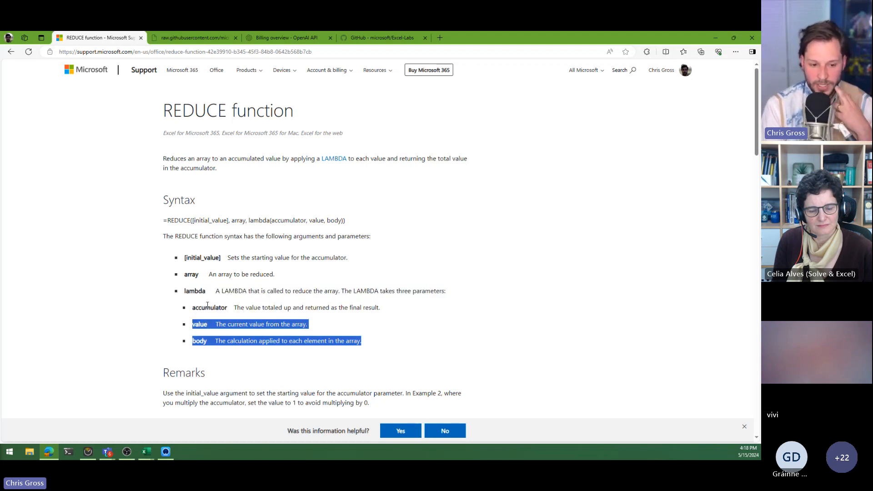
left_click(208, 322)
double_click(191, 291)
left_click(202, 298)
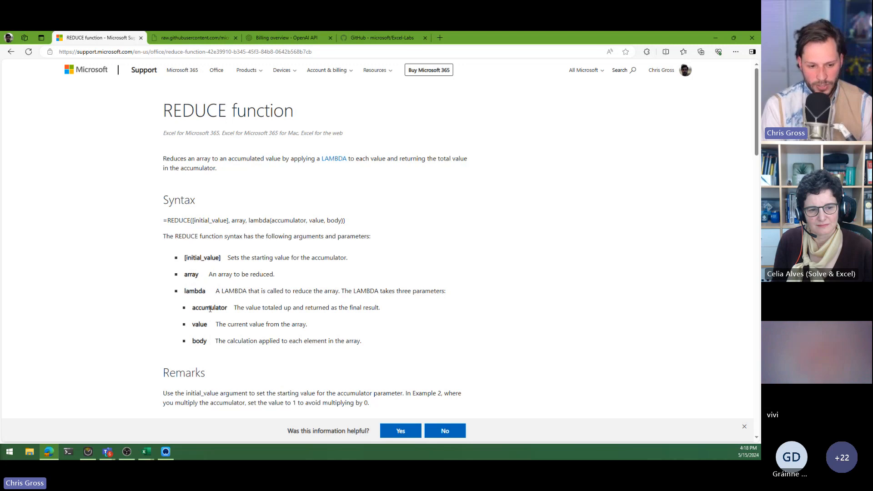
scroll(202, 300, "down", 1)
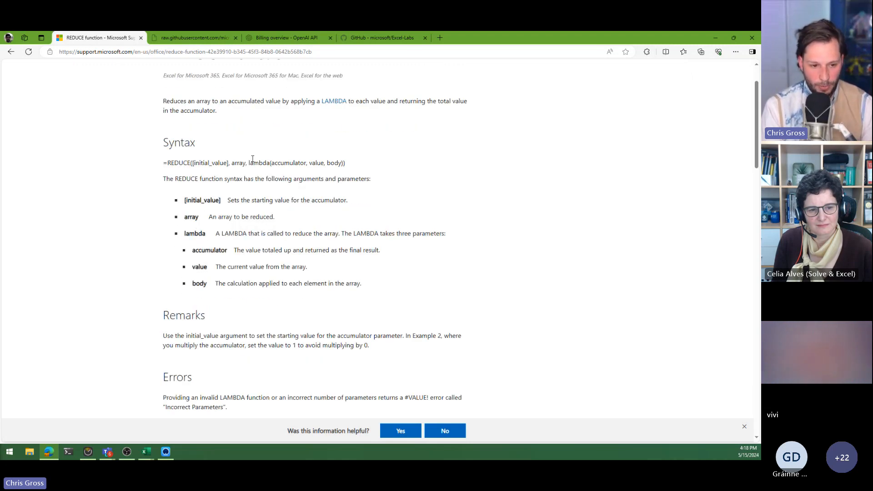
left_click_drag(194, 248, 382, 288)
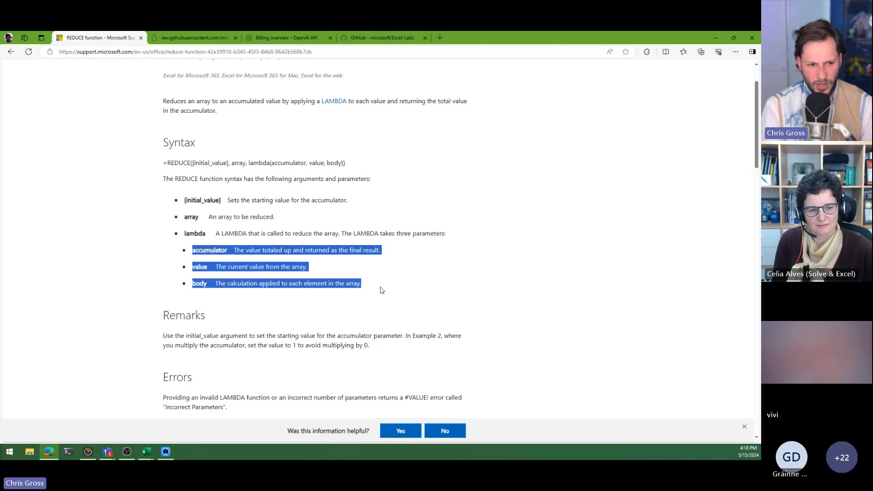
left_click(256, 277)
scroll(242, 275, "down", 7)
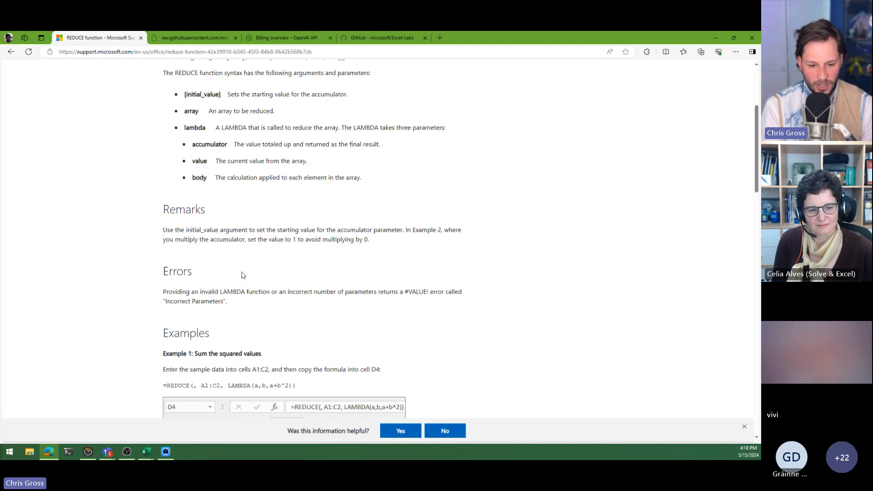
scroll(242, 276, "down", 1)
scroll(296, 254, "up", 1)
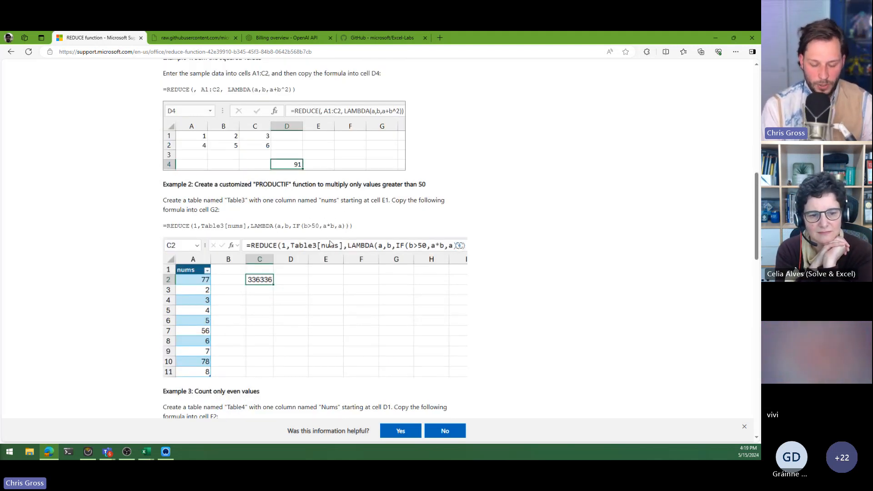
- Switch from the browser back to the Excel workbook with the PRODUCTIF exercise
key("alt+Tab")
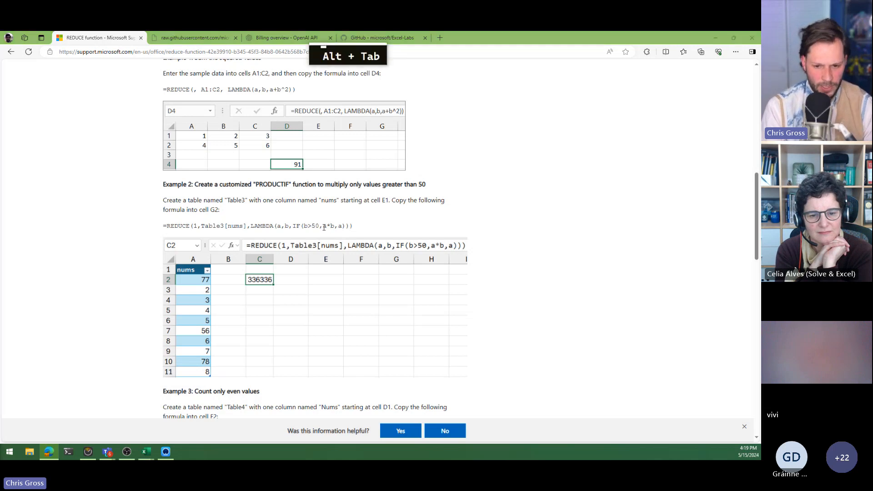
key("alt+Tab")
key("alt+Left")
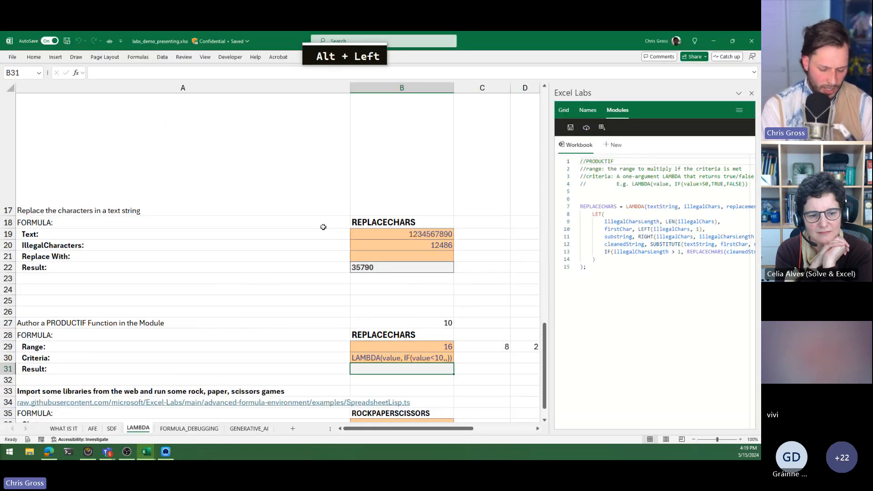
type("=reduce")
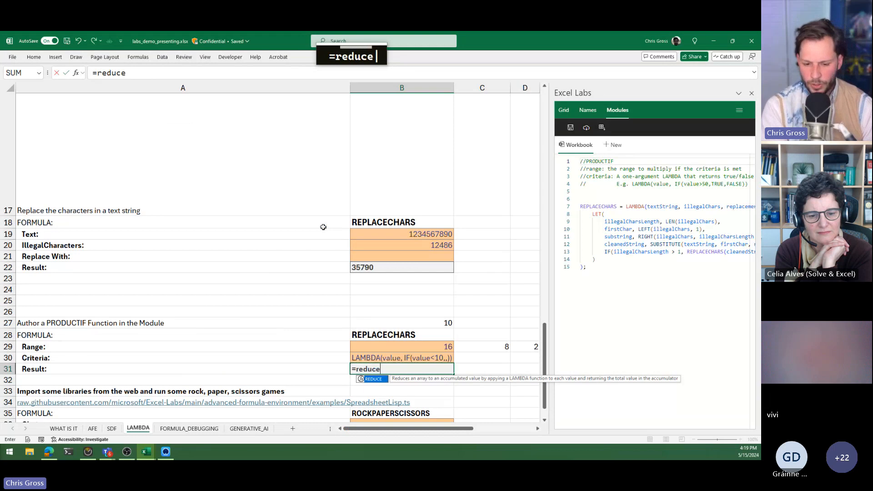
key("Tab")
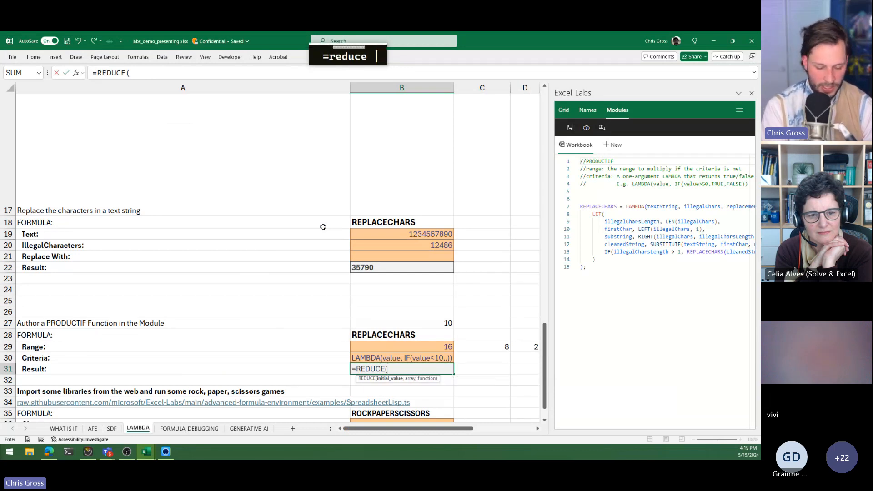
type("1,")
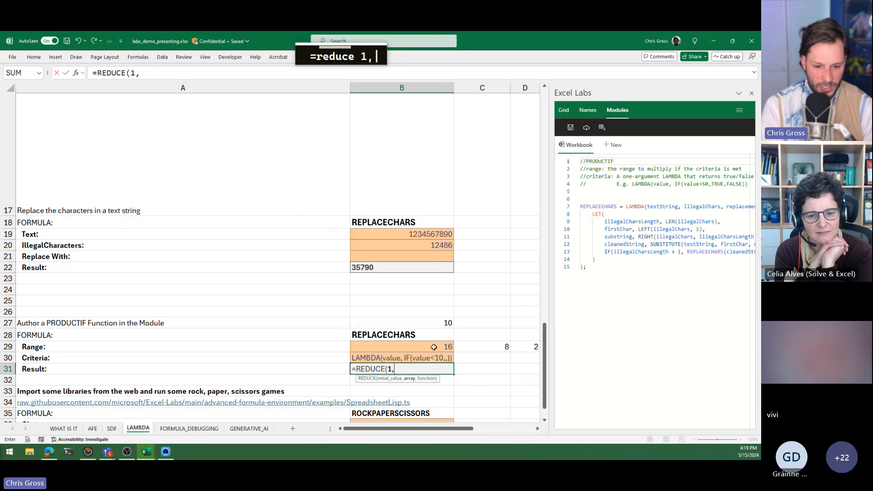
left_click_drag(436, 348, 433, 358)
type(",")
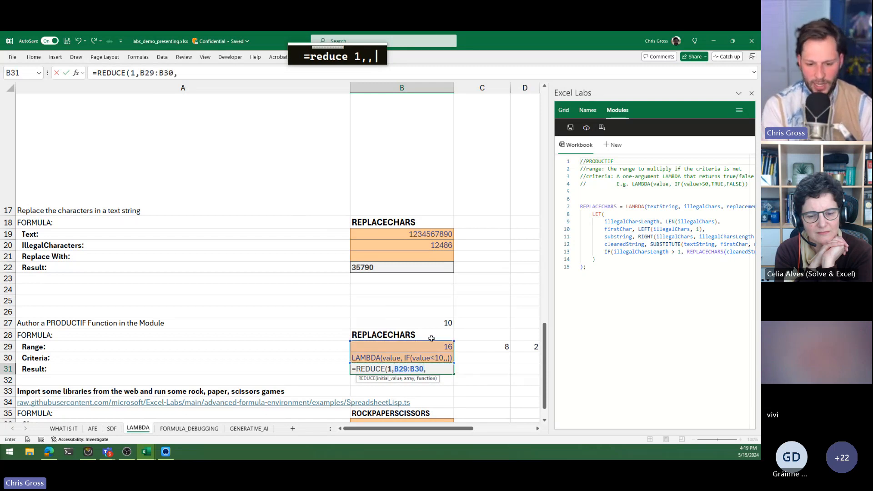
type("lam")
key("Tab")
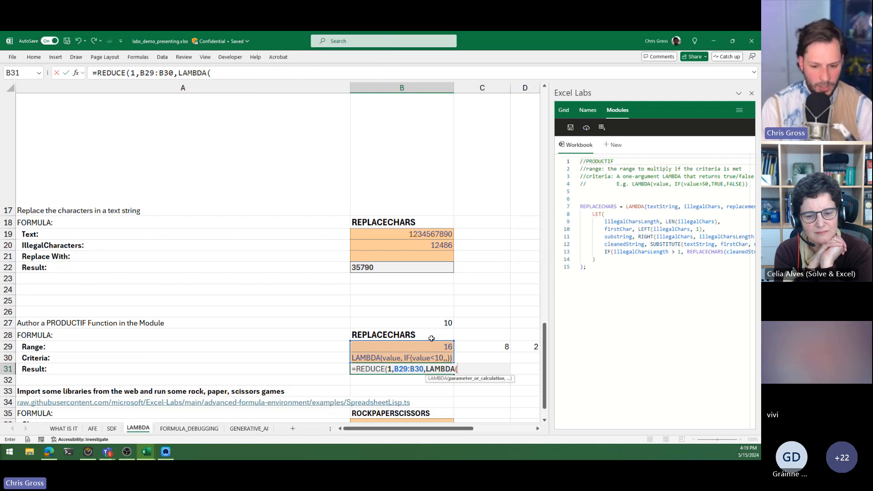
key("Escape")
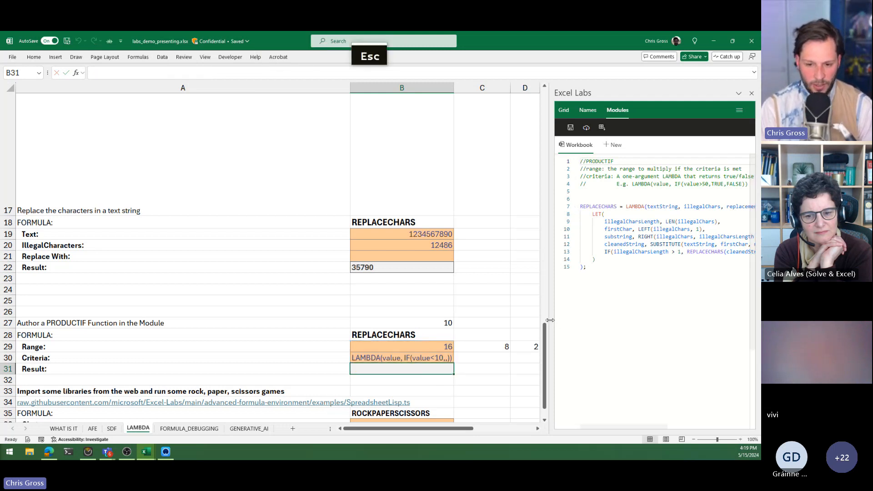
- Widen the Excel Labs pane and enter the name PRODUCTIF on a new line above REPLACECHARS in the Workbook module
left_click_drag(550, 320, 519, 320)
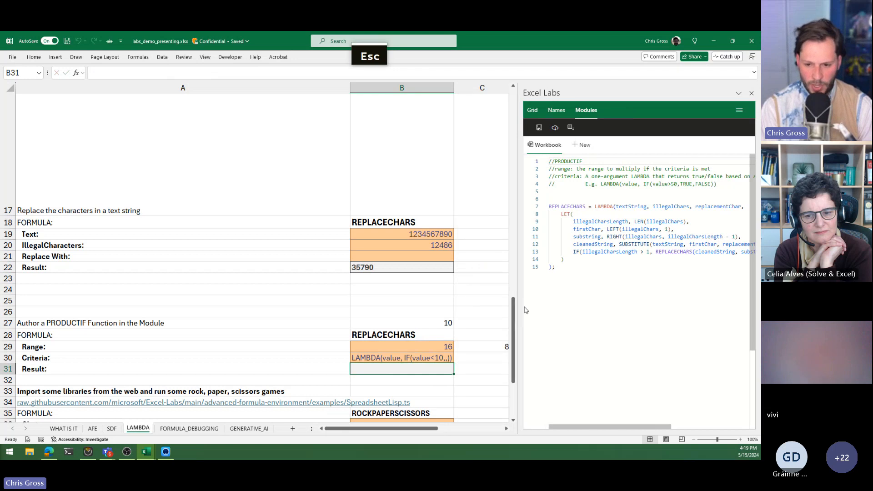
left_click(560, 197)
key("Return")
key("Up")
type("P")
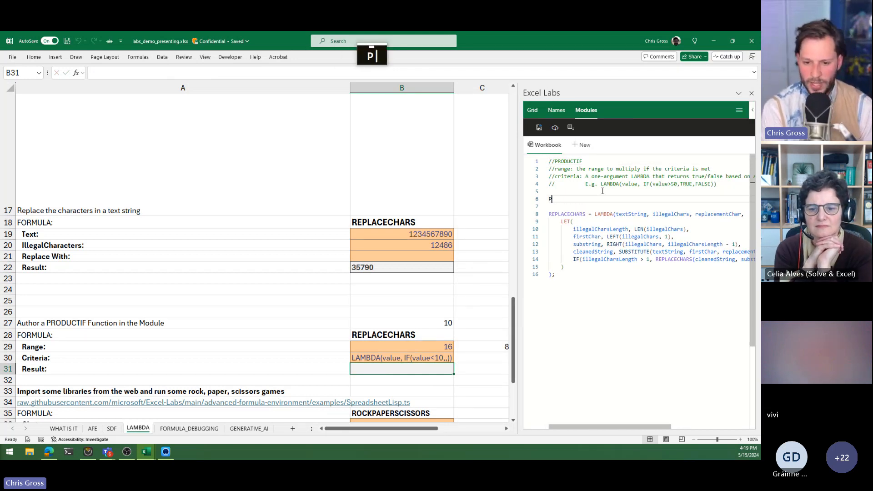
type("RODUCTIF")
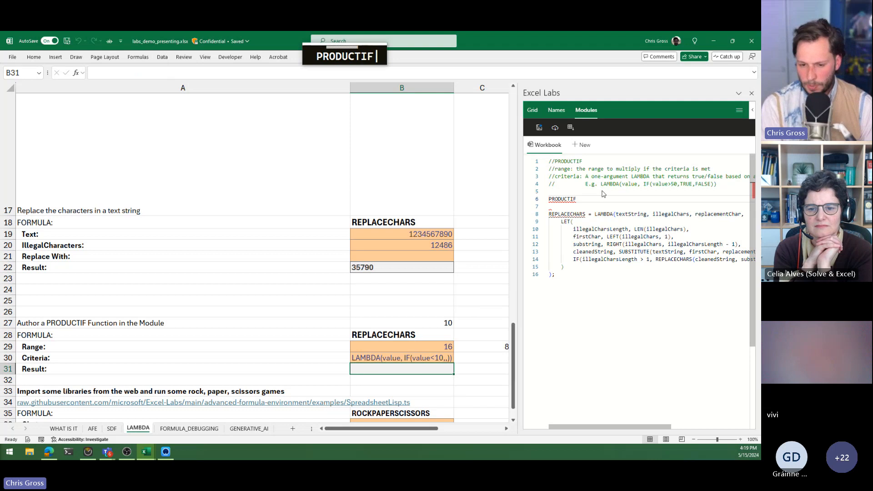
- Widen the Excel Labs pane further and extend the PRODUCTIF line to the empty definition "PRODUCTIF = ;", ready for its expression before the semicolon
left_click_drag(519, 271, 368, 271)
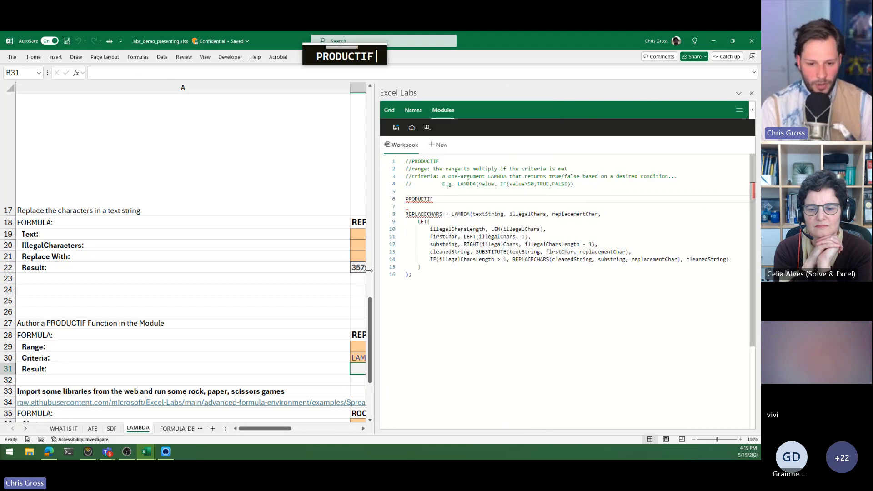
type("=")
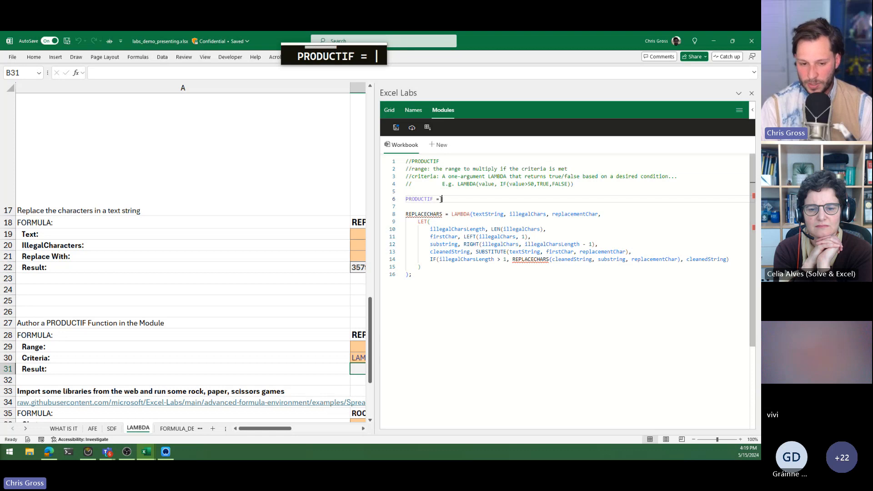
double_click(420, 200)
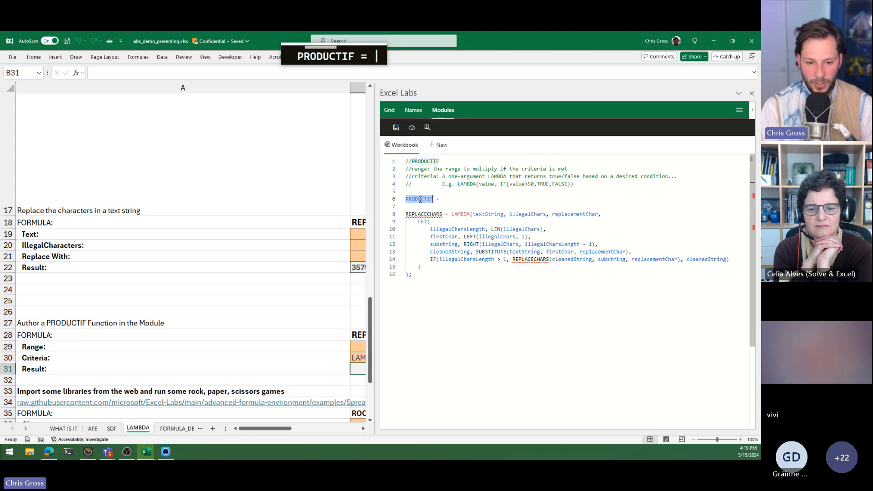
left_click(445, 200)
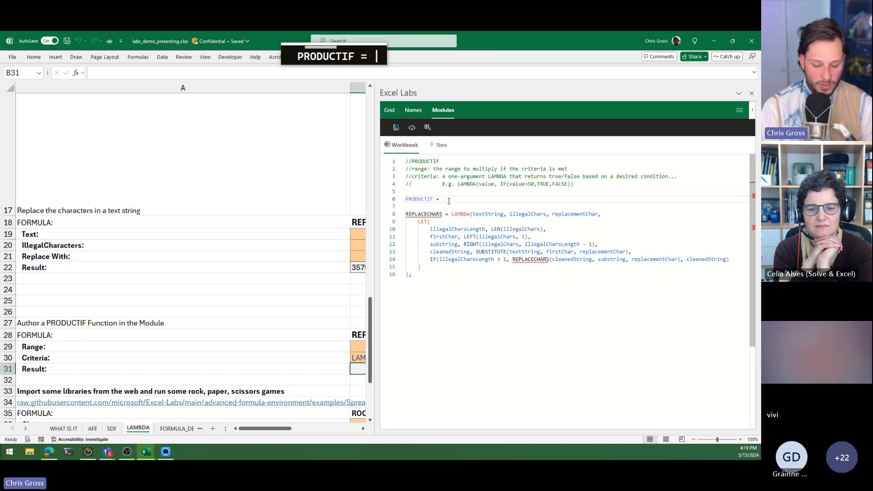
type(";")
key("Left")
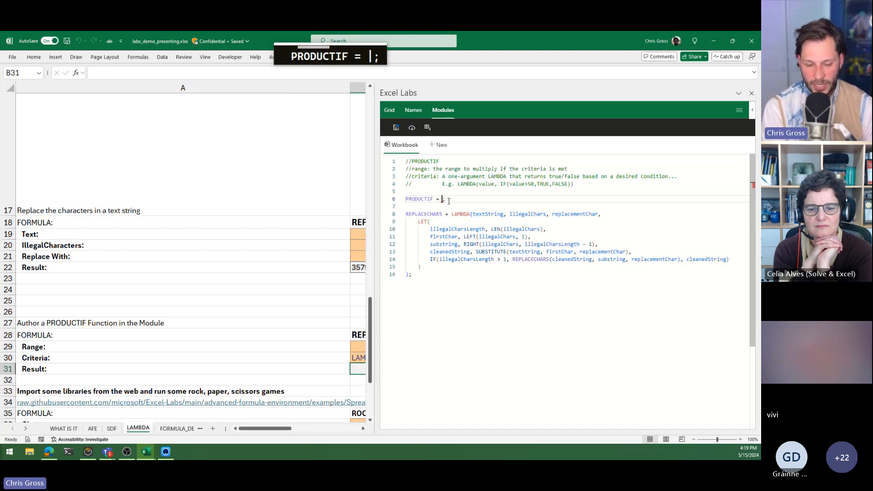
type("1")
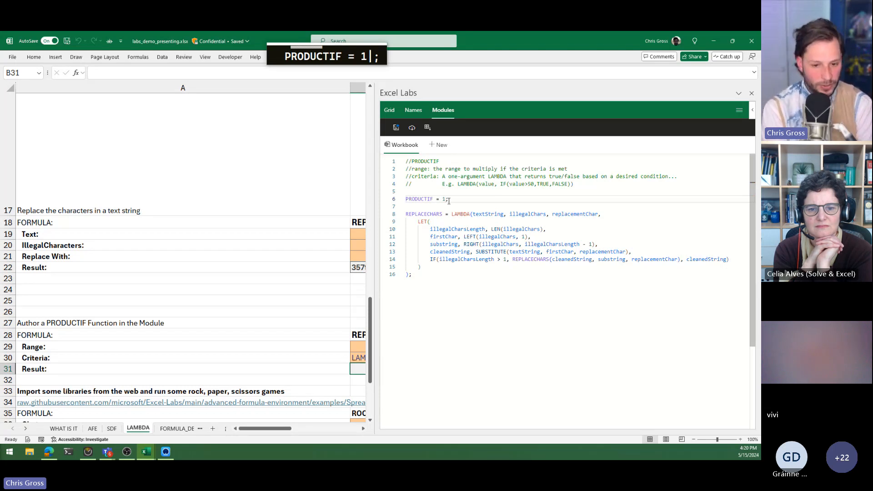
key("BackSpace")
type("RED")
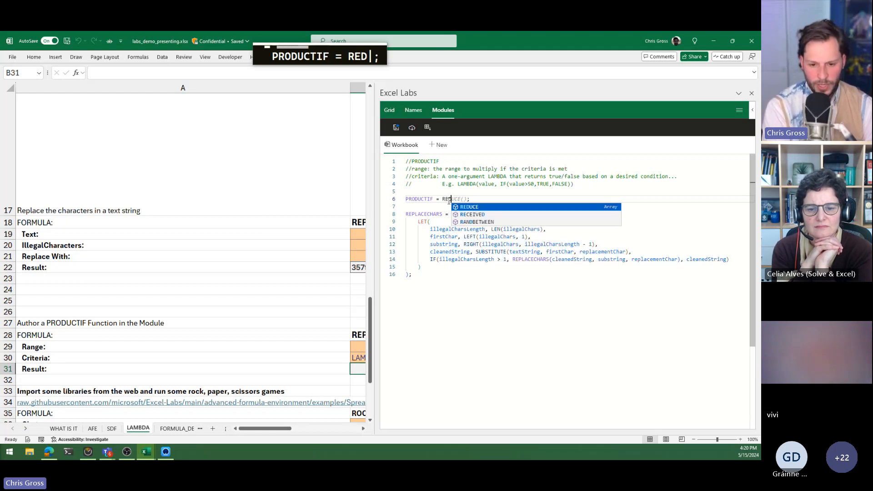
type("U")
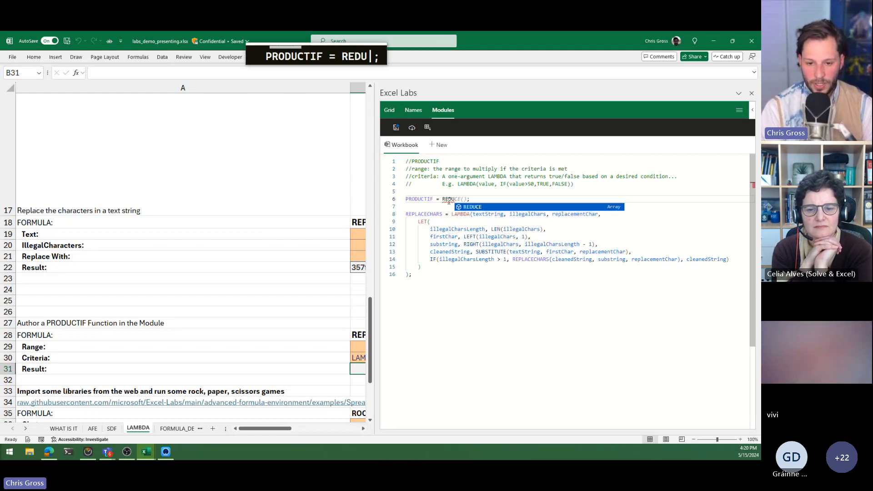
key("BackSpace")
type("A")
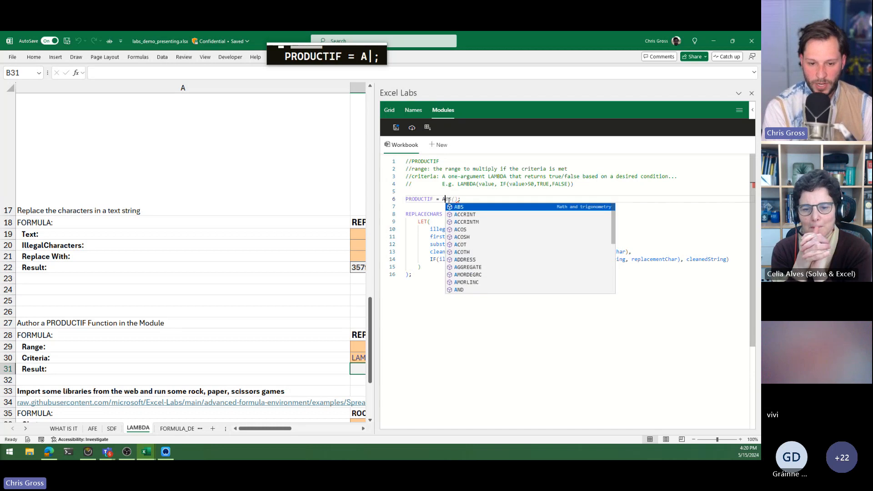
key("shift+BackSpace")
- Define PRODUCTIF as a LAMBDA with the parameters range and criteria, leaving room for its body
type("LAMBDA")
key("Tab")
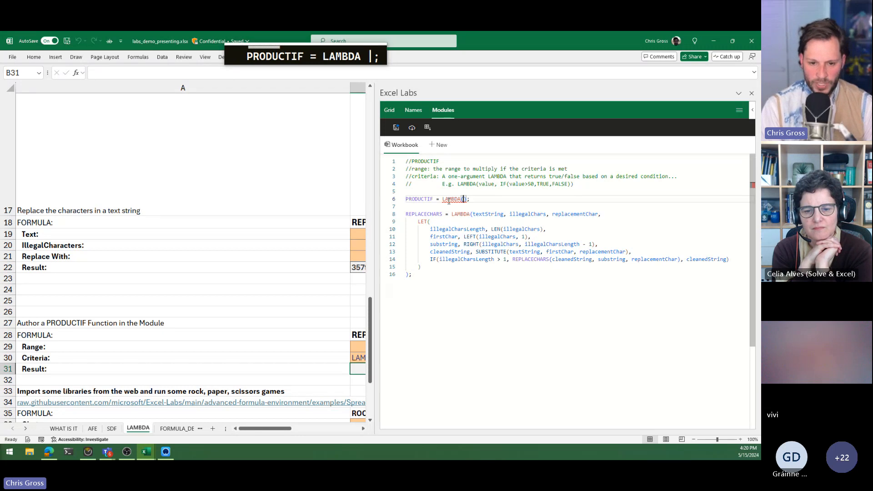
type("range,")
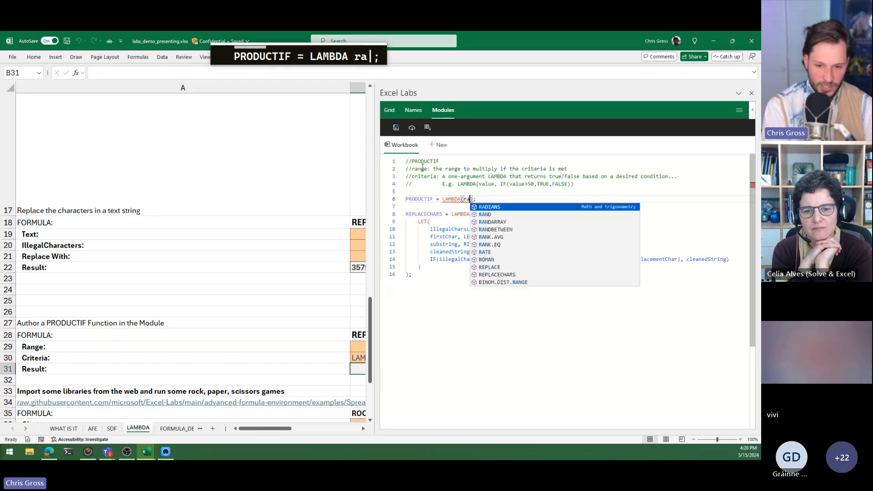
type(" criteria")
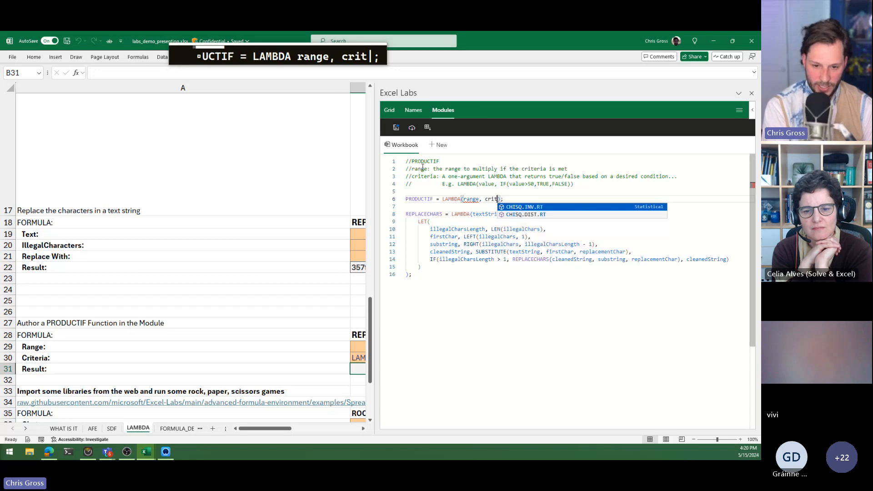
type(",")
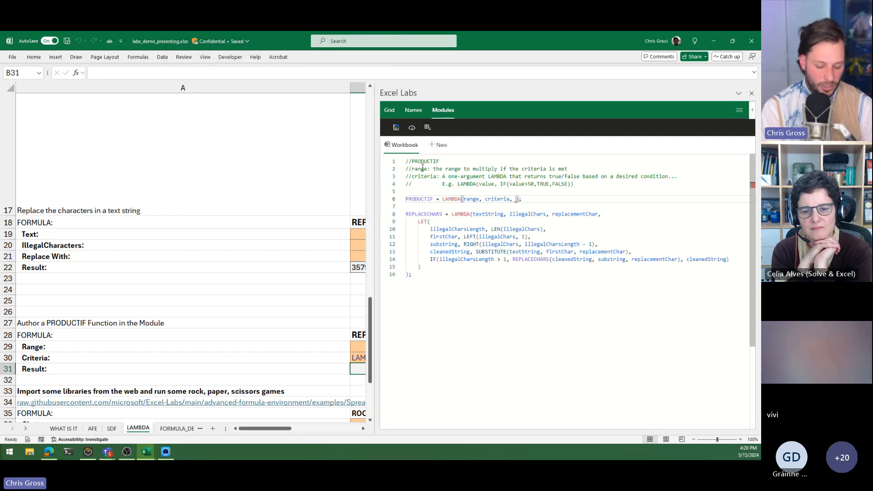
- Add a REDUCE call as the LAMBDA's body, with initial value 1 and range as the array
type("REDUC")
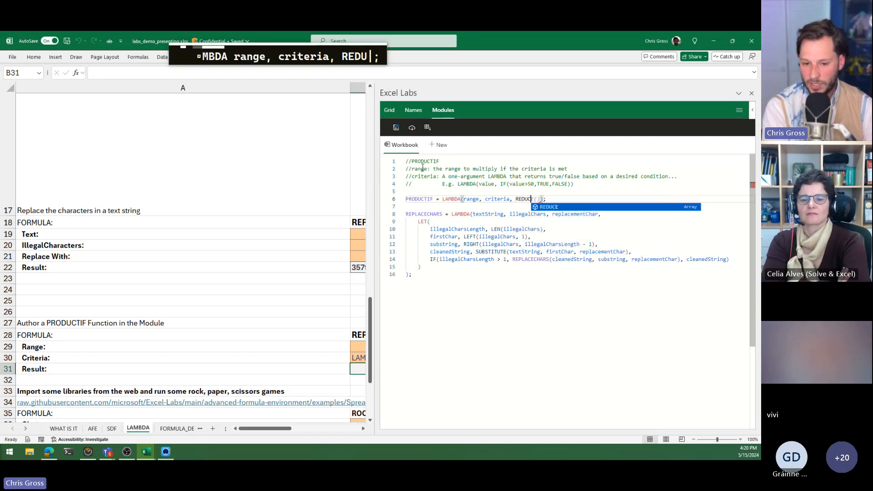
type("E")
key("Tab")
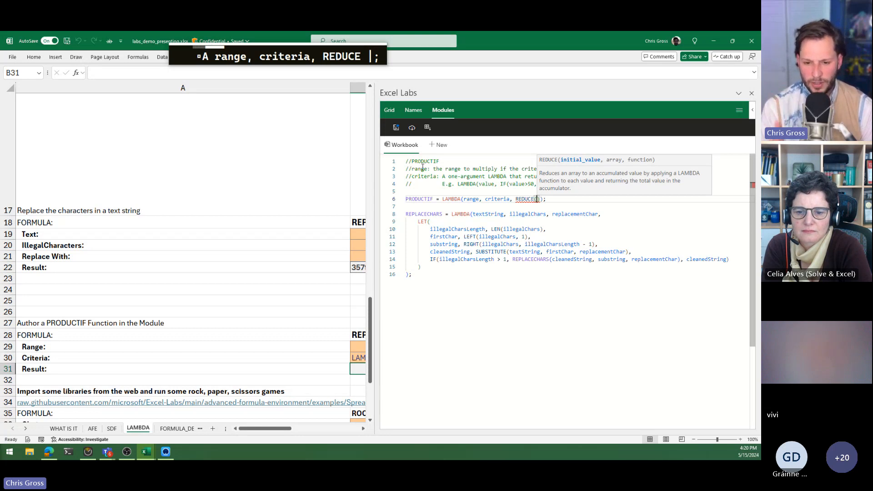
type("1,")
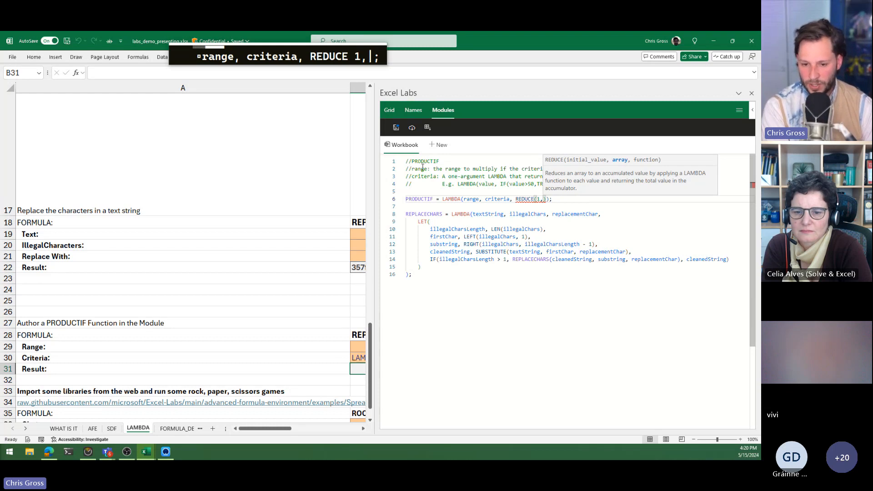
type("range, ")
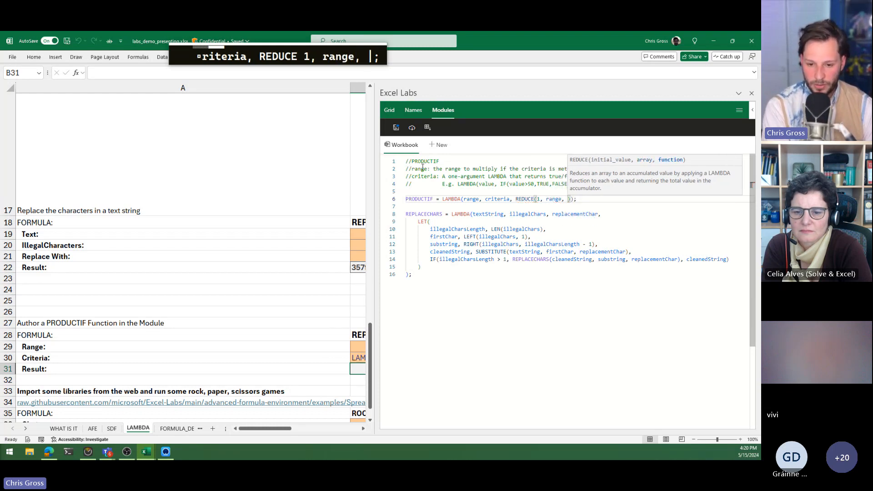
- Add a nested LAMBDA as REDUCE's function argument, with accumulator as its first parameter
type("LAM")
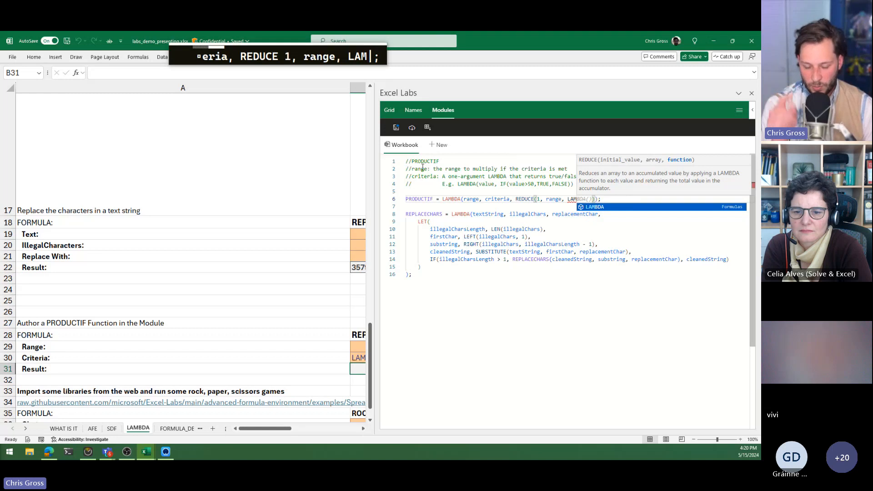
key("Tab")
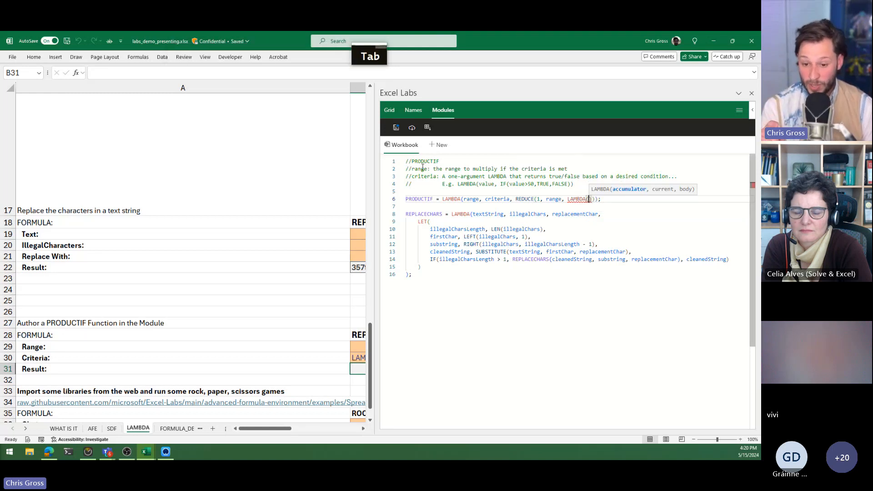
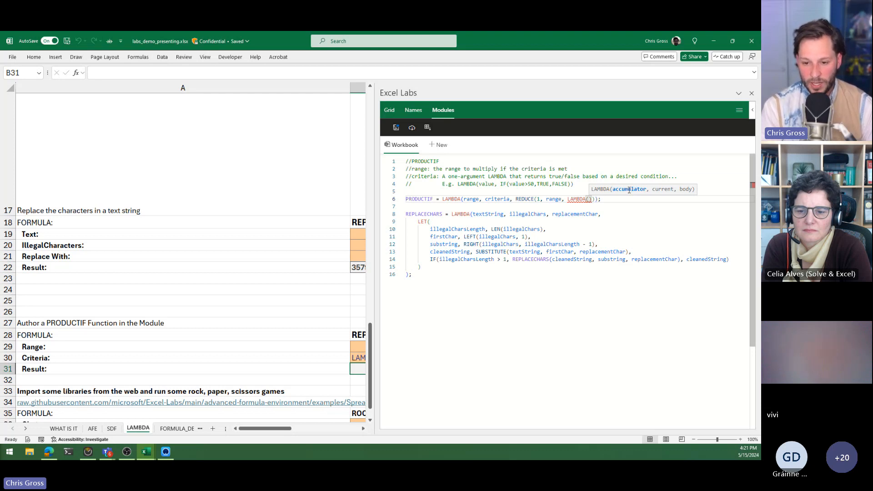
type("1")
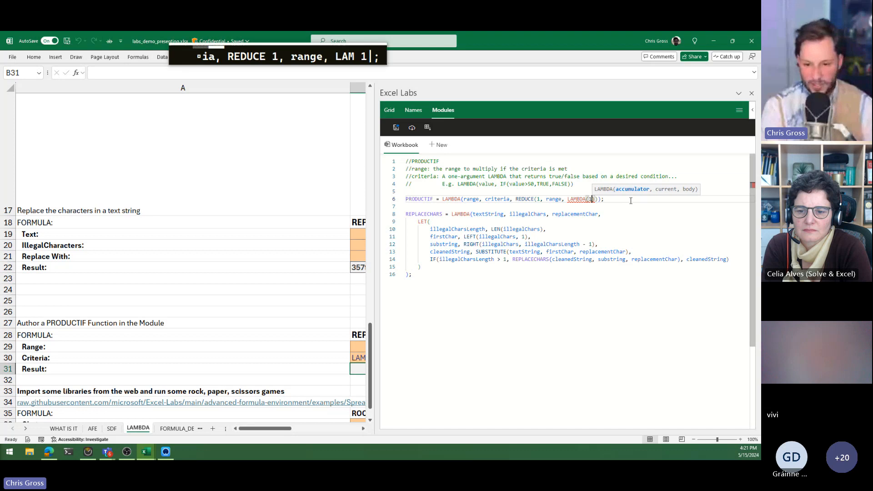
key("BackSpace")
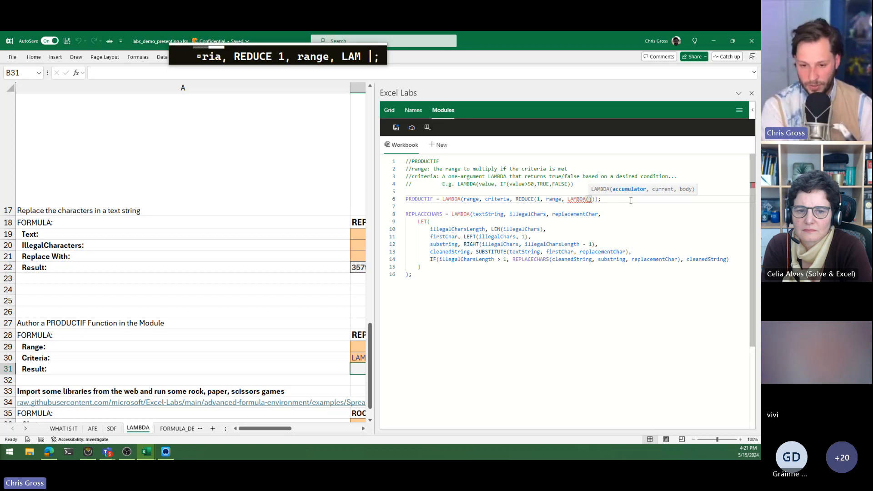
type("accum")
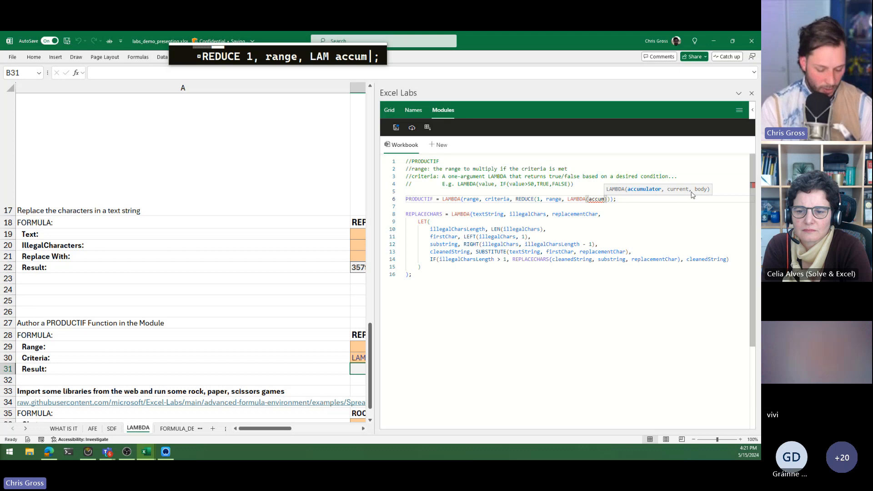
type("ulator ")
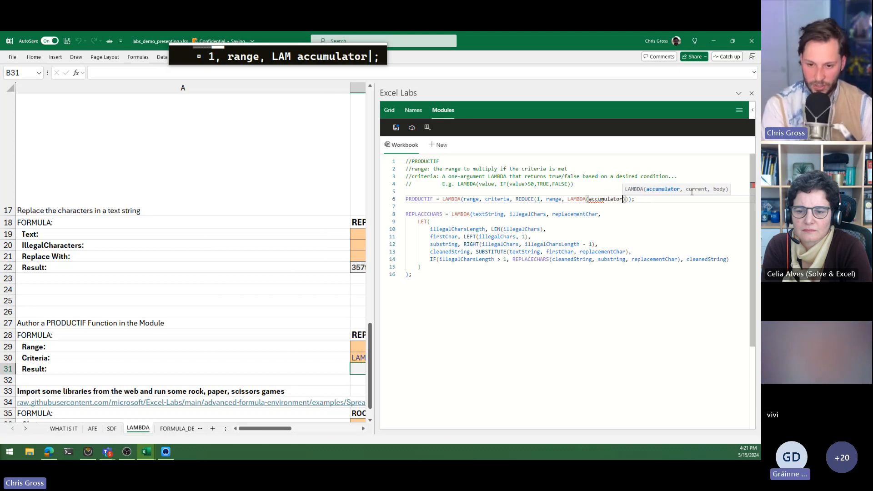
- Add current_value as the nested LAMBDA's second parameter, followed by a comma for the body
type(", c")
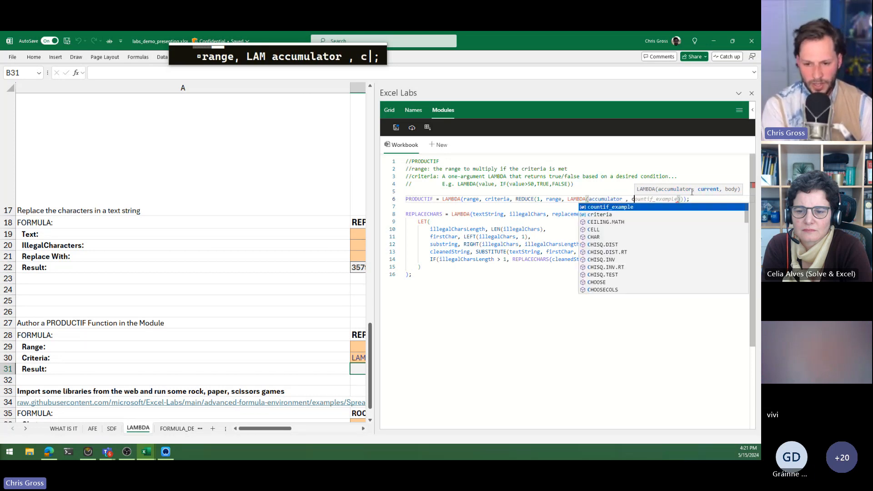
key("BackSpace")
type("current-Val")
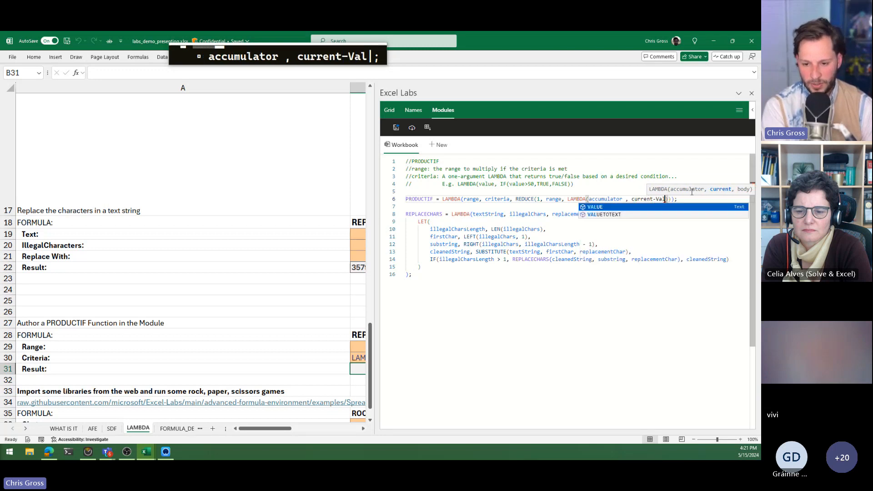
key("BackSpace")
key("BackSpace")
key("BackSpace")
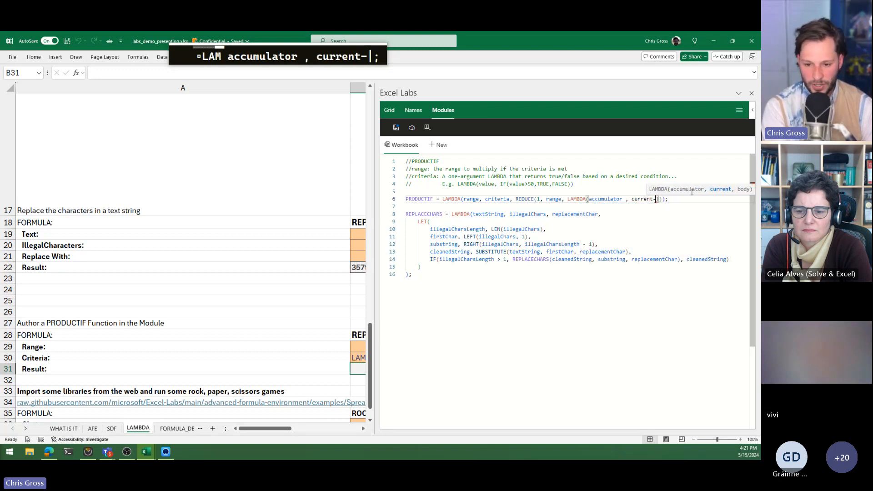
type("value,")
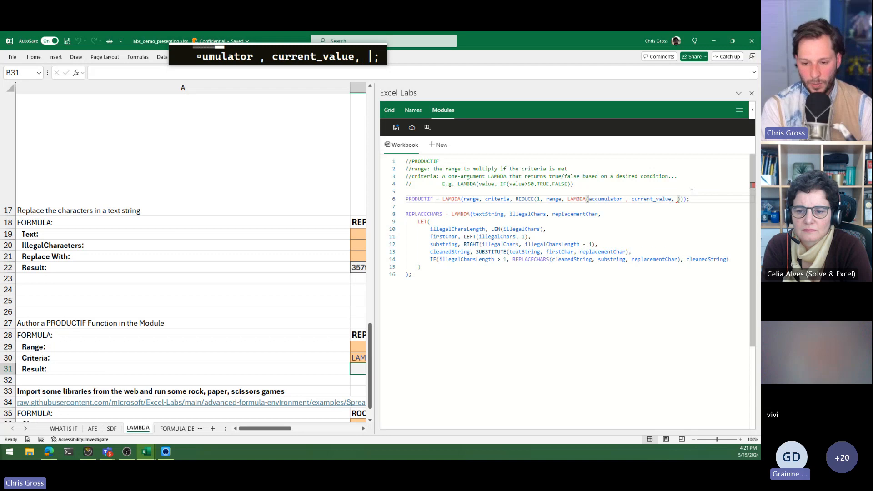
- Start the nested LAMBDA's body on its own indented line with an IF whose condition is criteria(current_value)
key("Return")
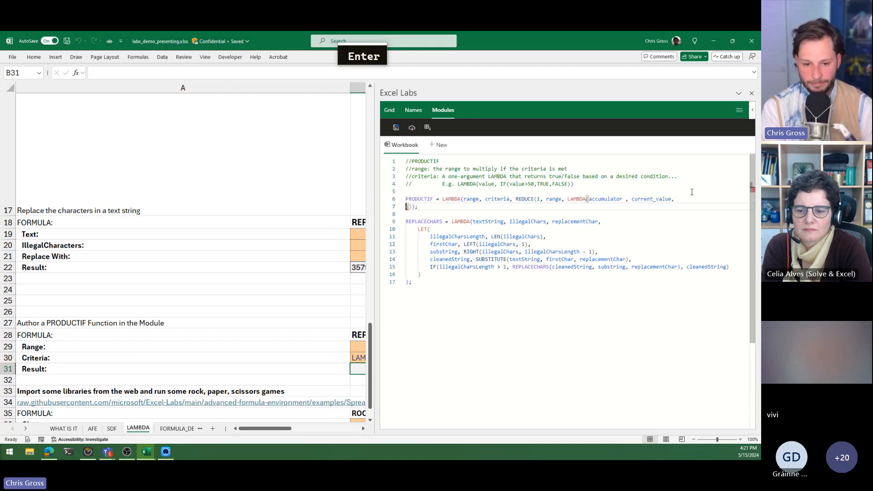
key("Return")
key("Up")
key("Tab")
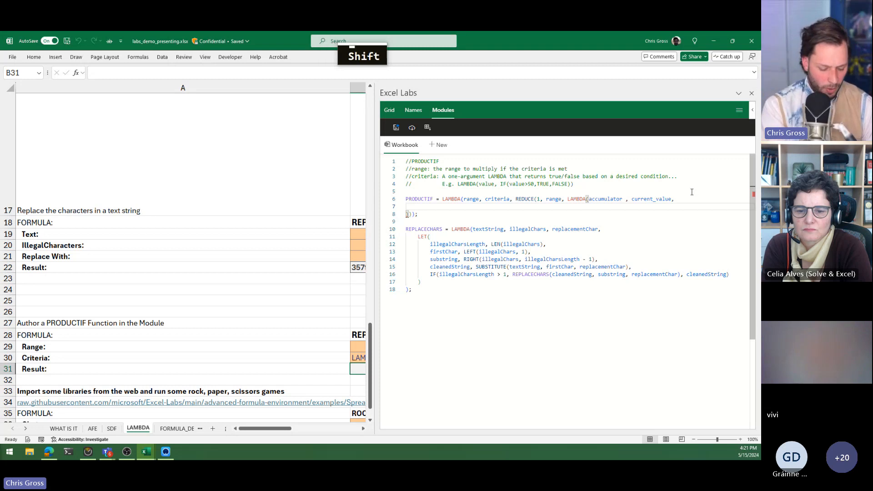
type("IF(")
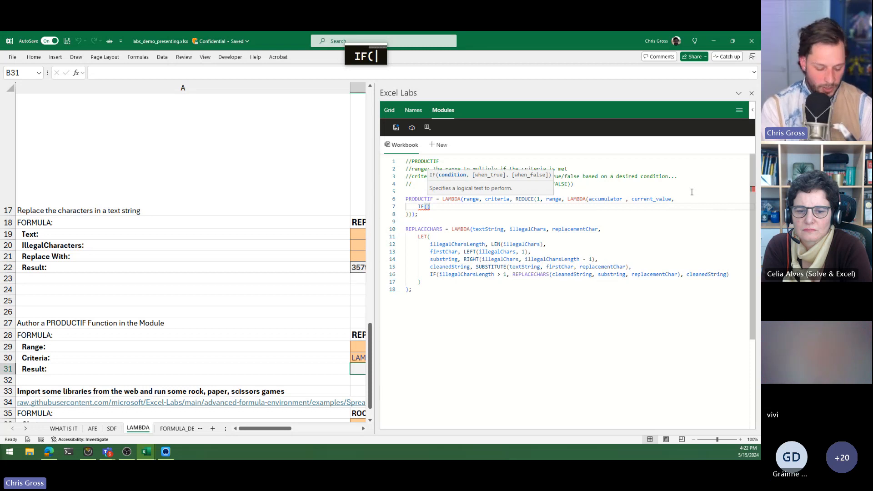
type("crite")
key("Tab")
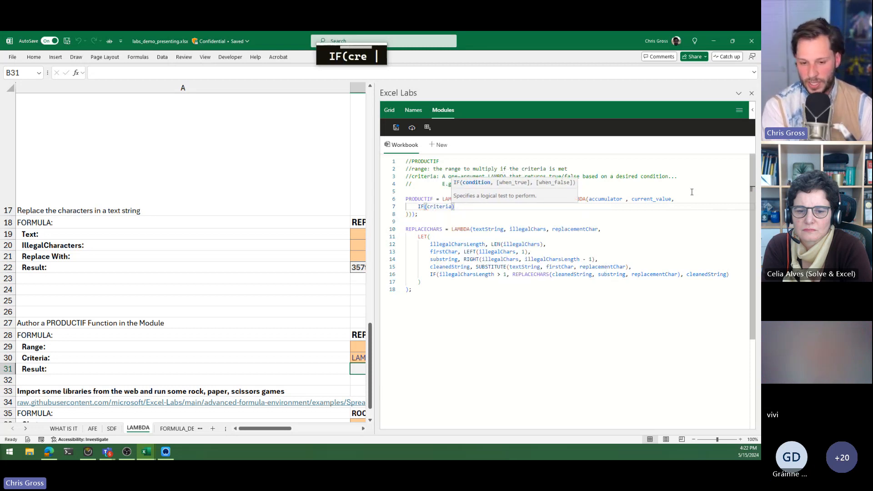
type("(")
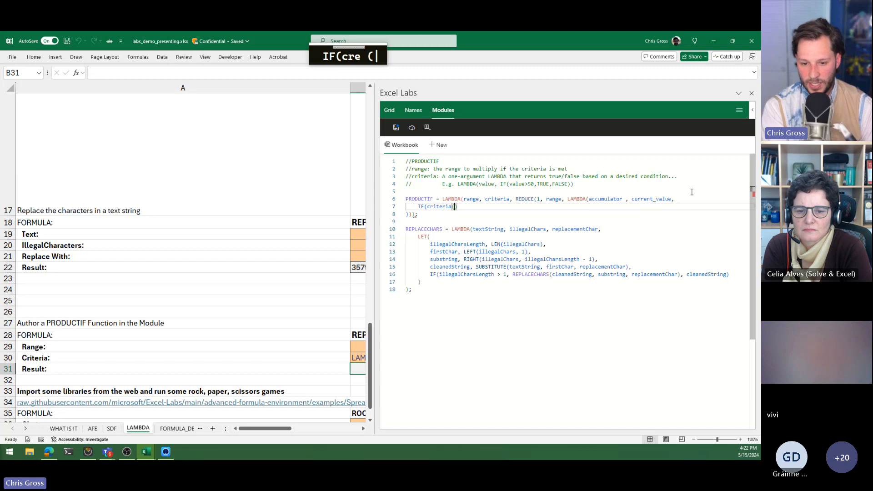
type("curre")
key("Tab")
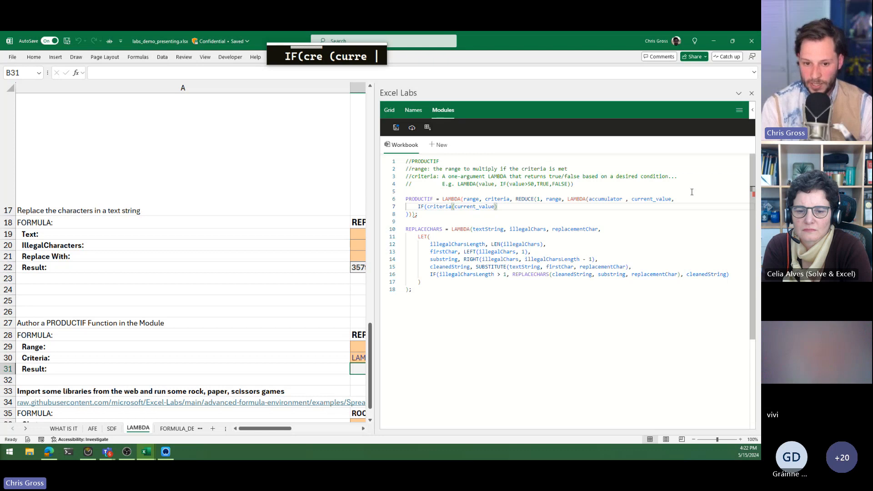
type(",")
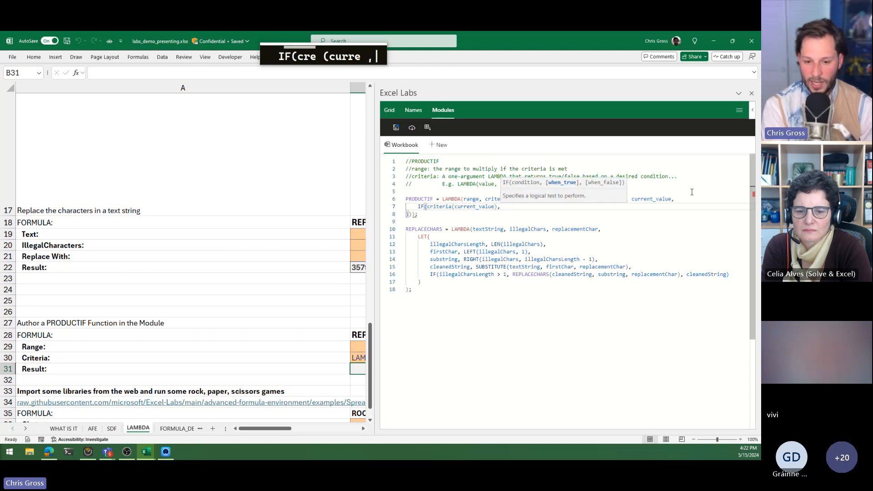
- Complete the IF with accumulator*current_value when true and accumulator when false, closing the IF and the nested LAMBDA
type(" ac")
key("Tab")
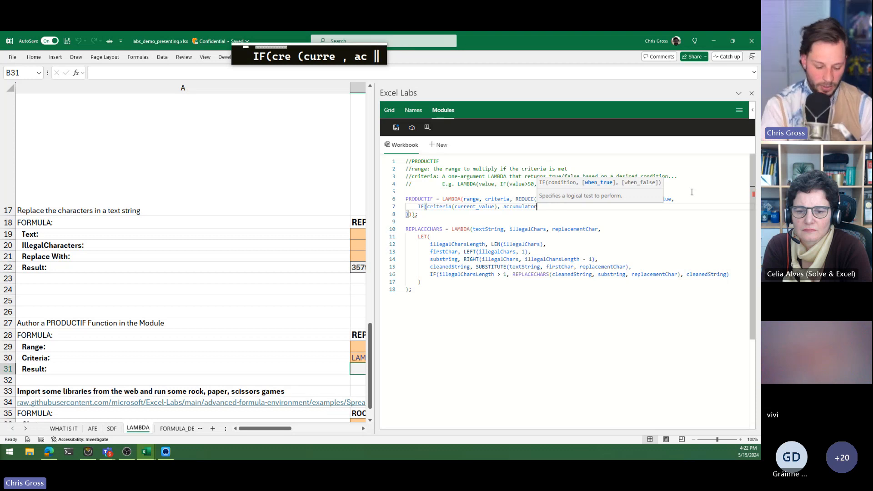
type("*")
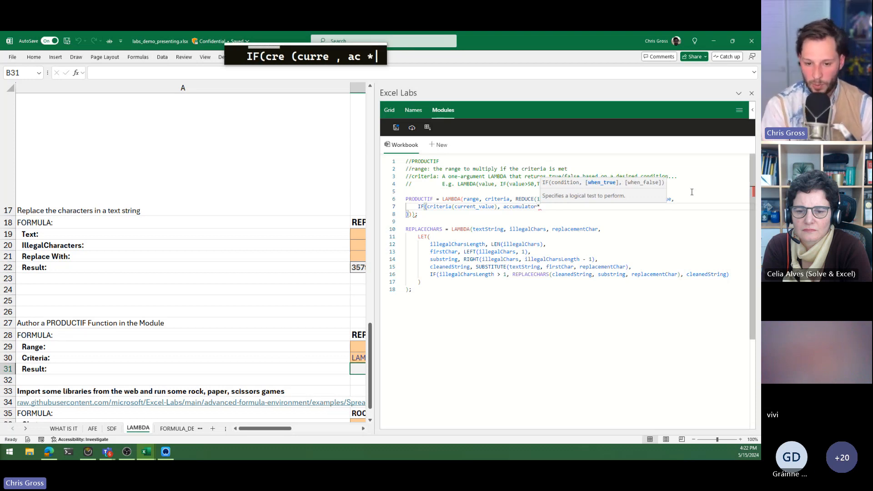
type("curr")
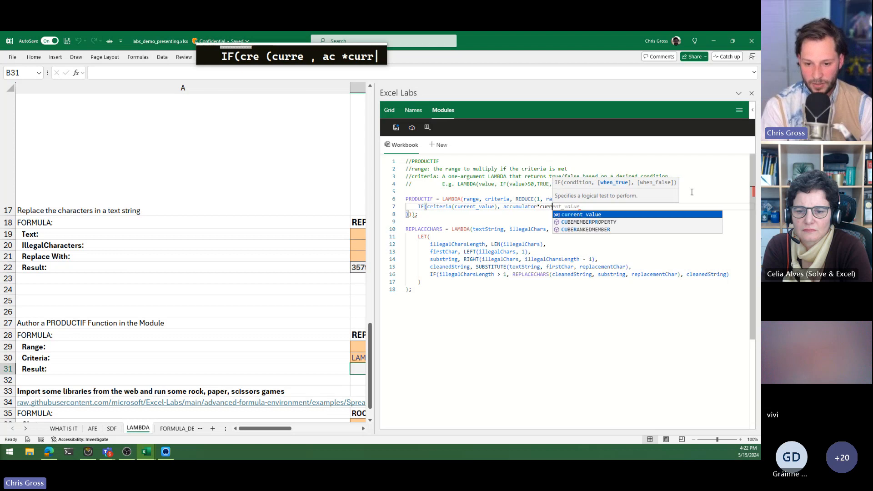
type("ent_value,")
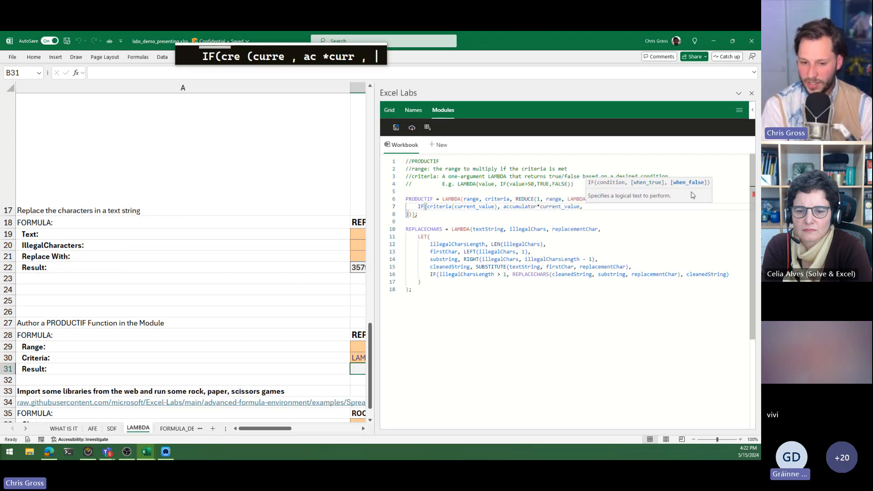
type(" accum")
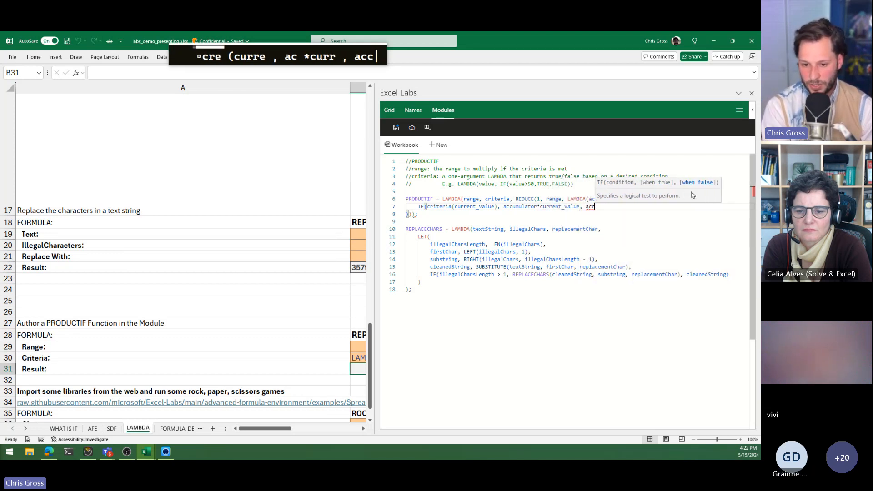
key("Tab")
type("))")
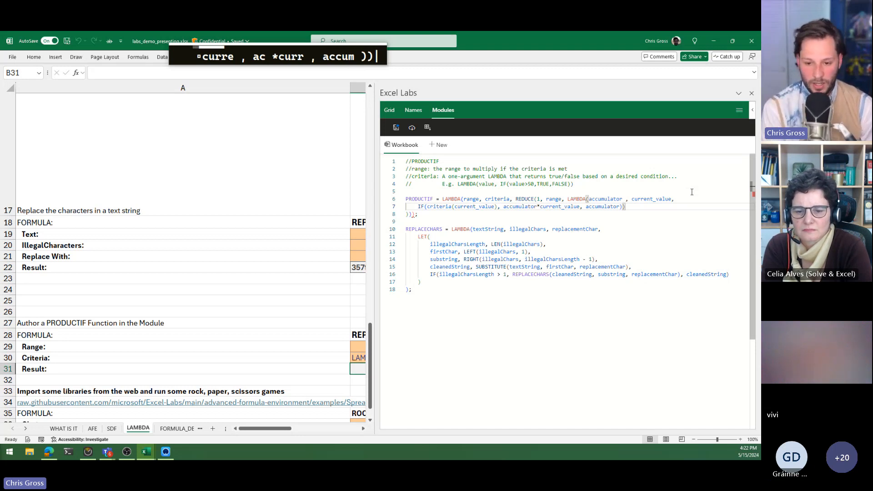
- Remove the surplus closing parenthesis so the PRODUCTIF definition ends with "));" on its last line, and save the Workbook module
key("shift")
type(")")
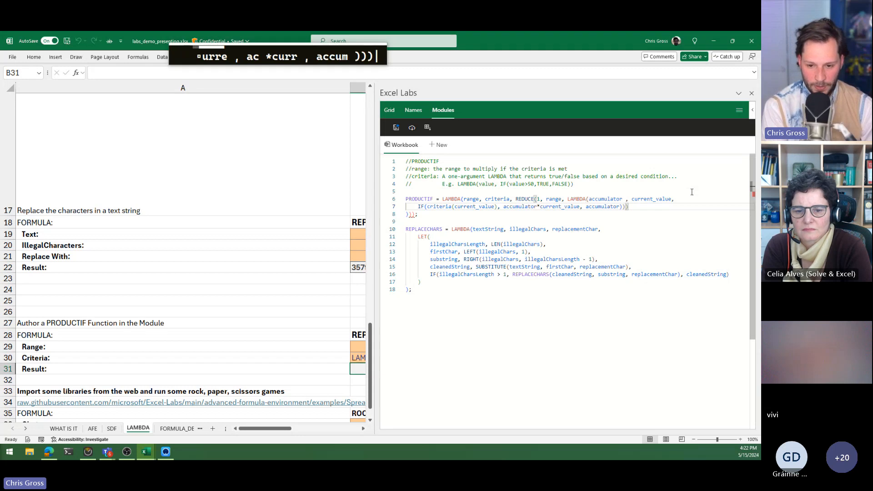
key("BackSpace")
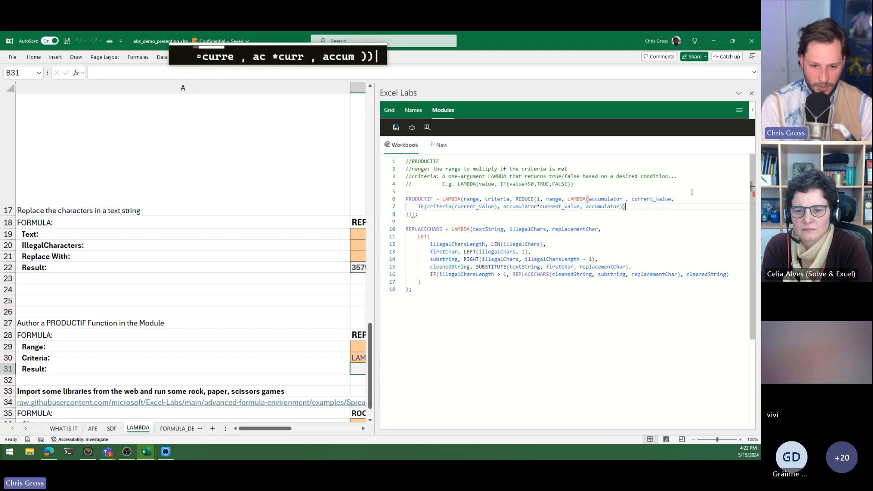
left_click(414, 216)
key("BackSpace")
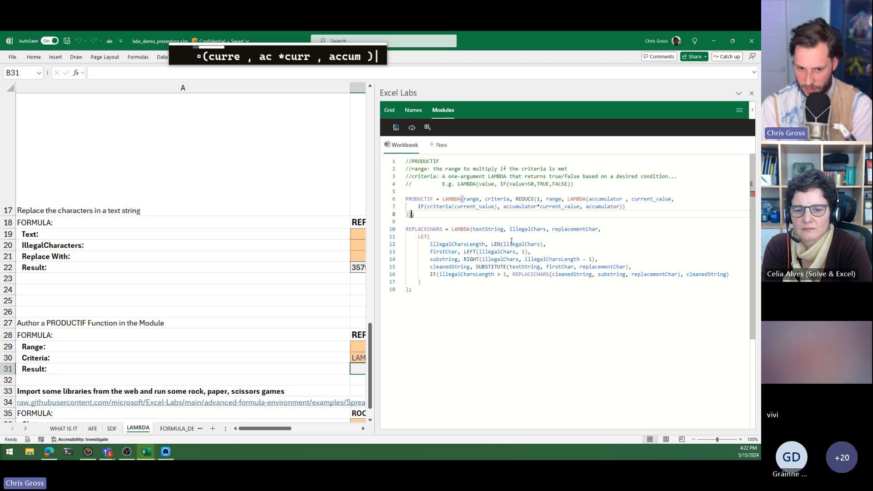
left_click(650, 204)
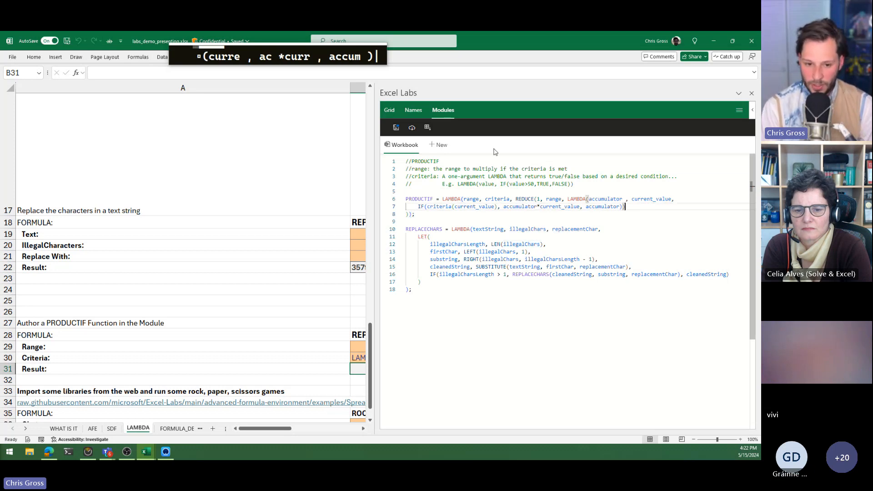
left_click(434, 213)
left_click(396, 127)
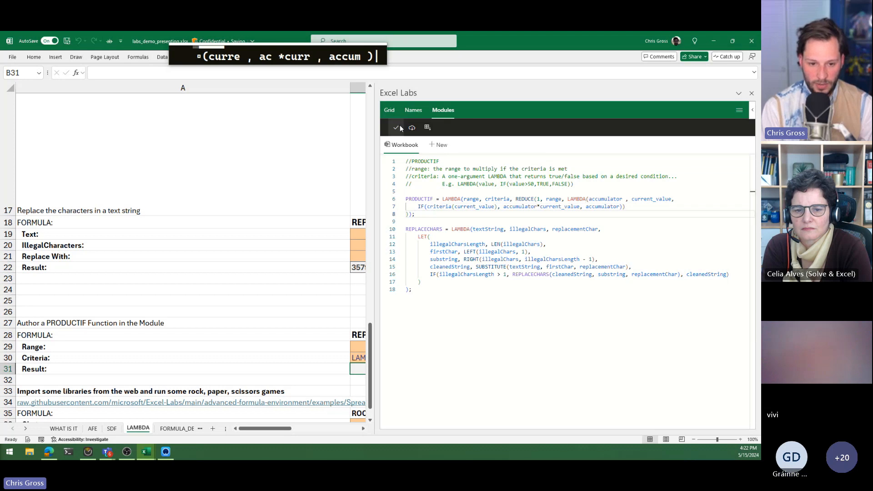
- Start a PRODUCTIF formula in B31 with the spilled range B29# as its range argument, followed by a comma
scroll(288, 341, "down", 1)
left_click_drag(284, 428, 298, 429)
type("=p")
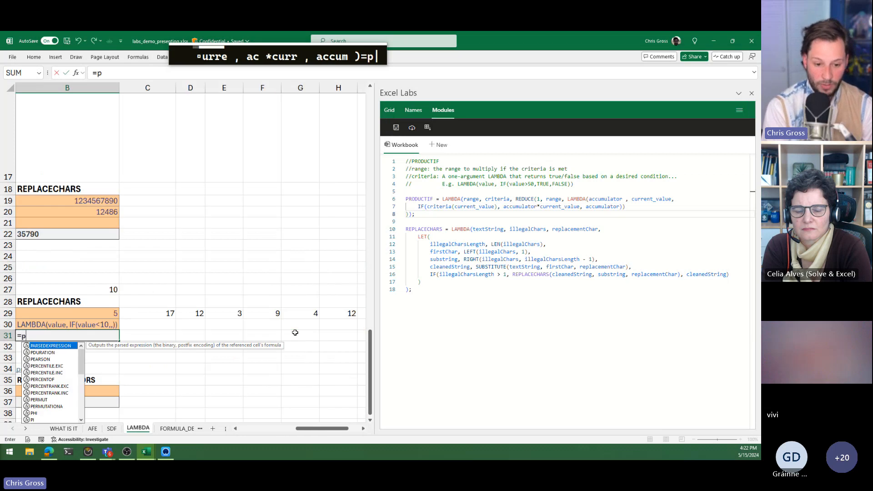
type("rod")
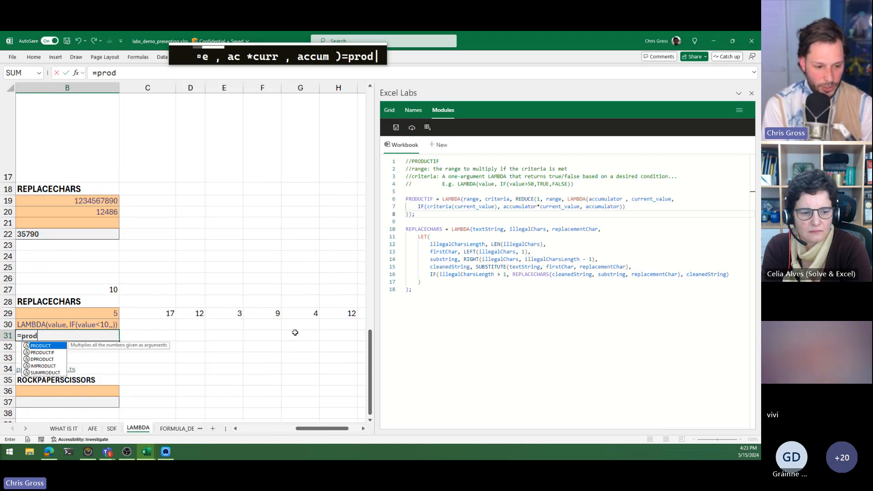
key("Tab")
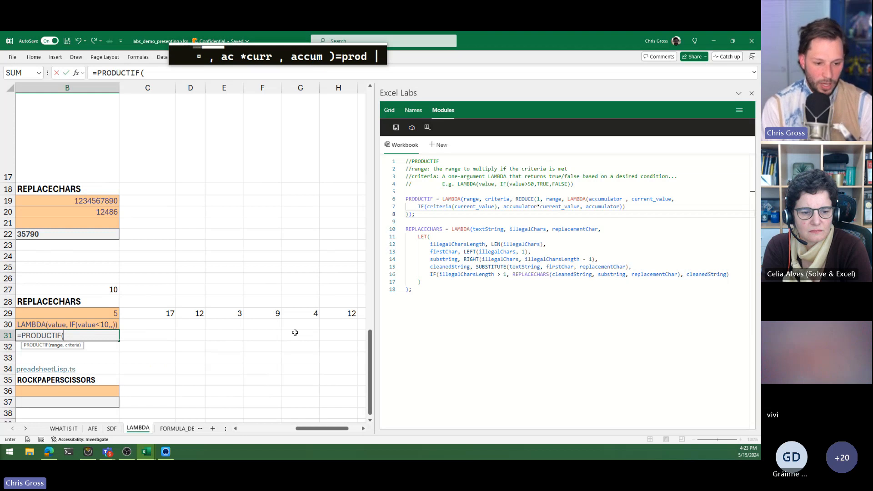
key("Up")
key("Up")
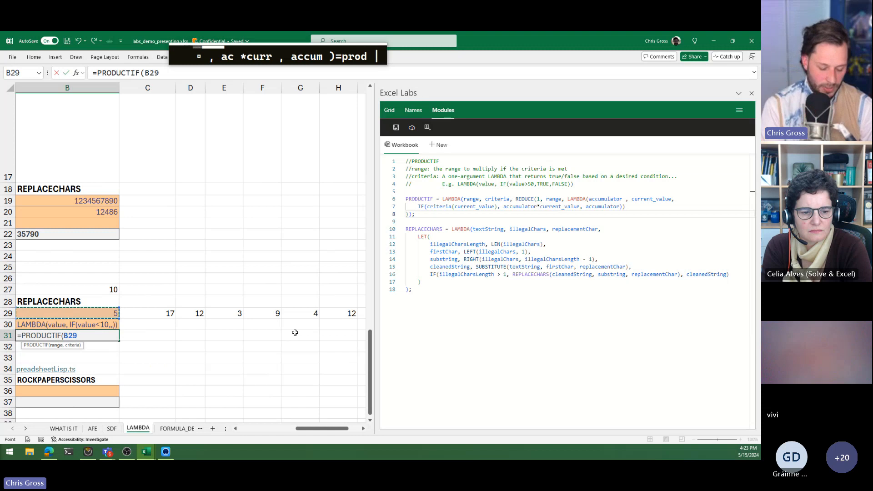
type("#")
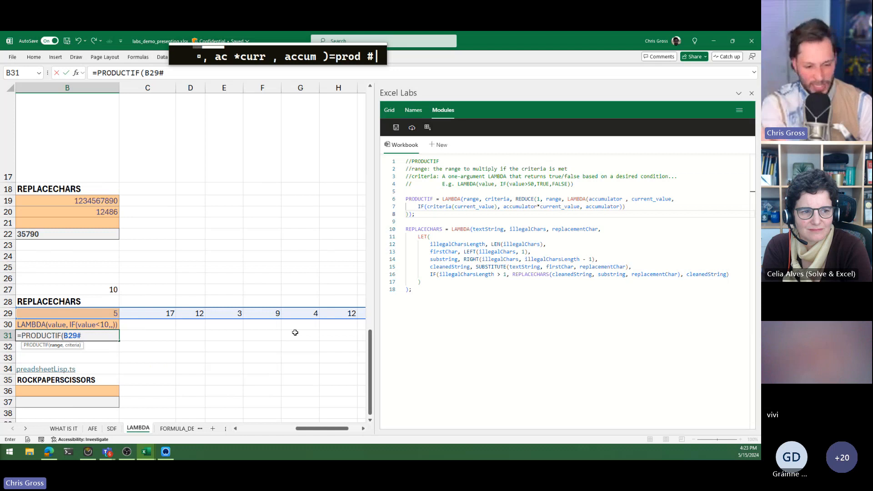
type(",")
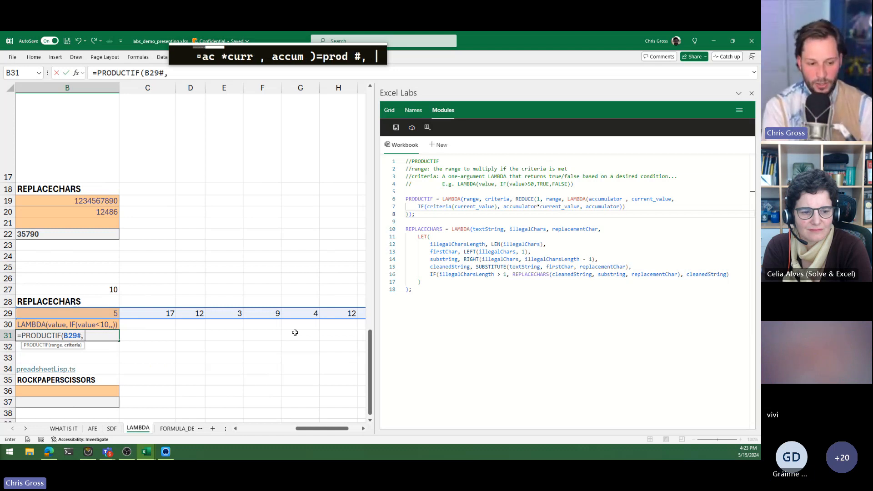
- Begin the criteria argument with a LAMBDA that takes the parameter value and has IF as its calculation
type(" LAMBDA()")
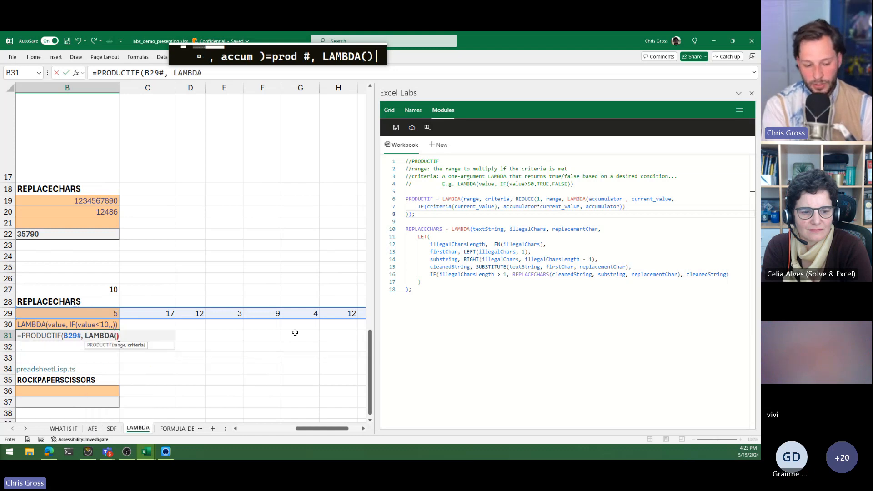
key("shift+BackSpace")
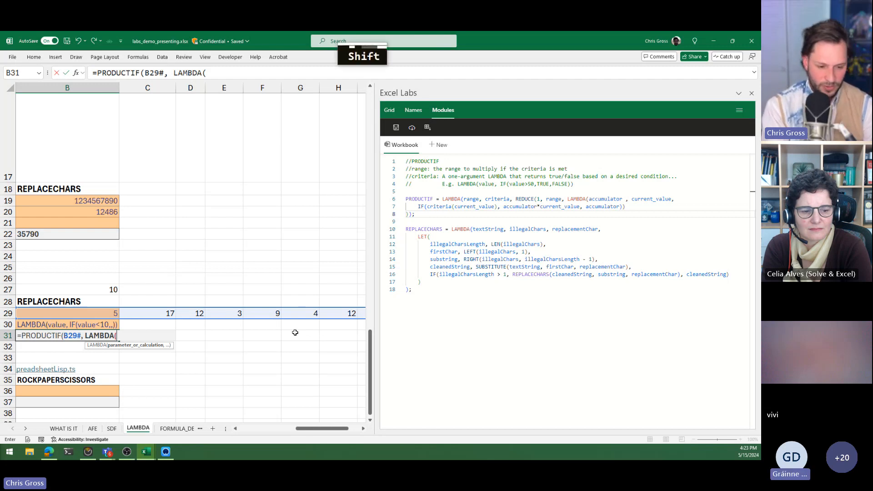
type("IF(")
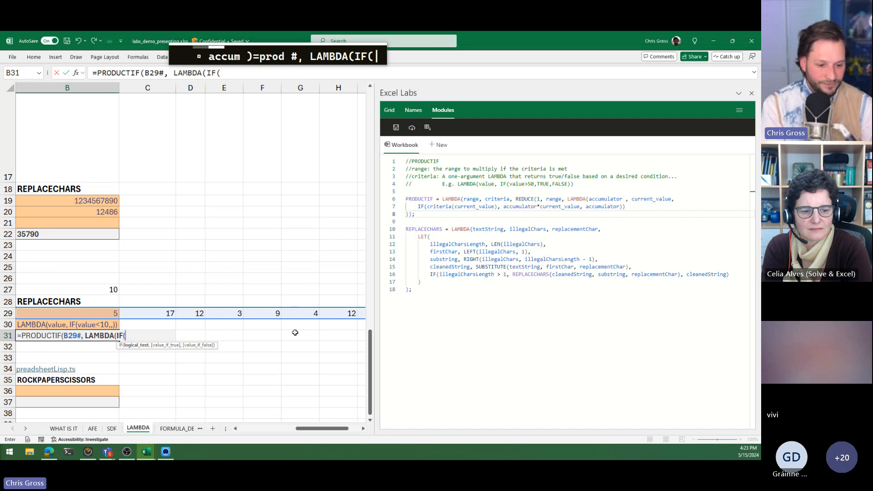
key("BackSpace")
key("BackSpace")
key("BackSpace")
type("valu")
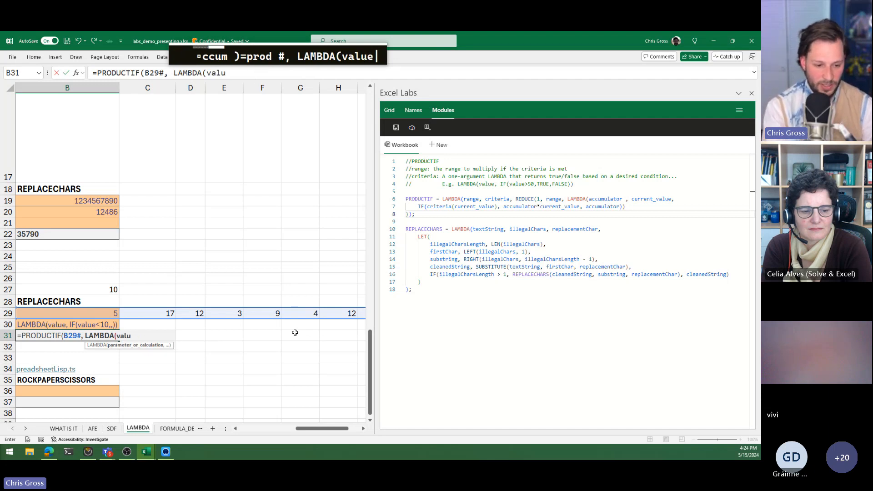
type("e, IF")
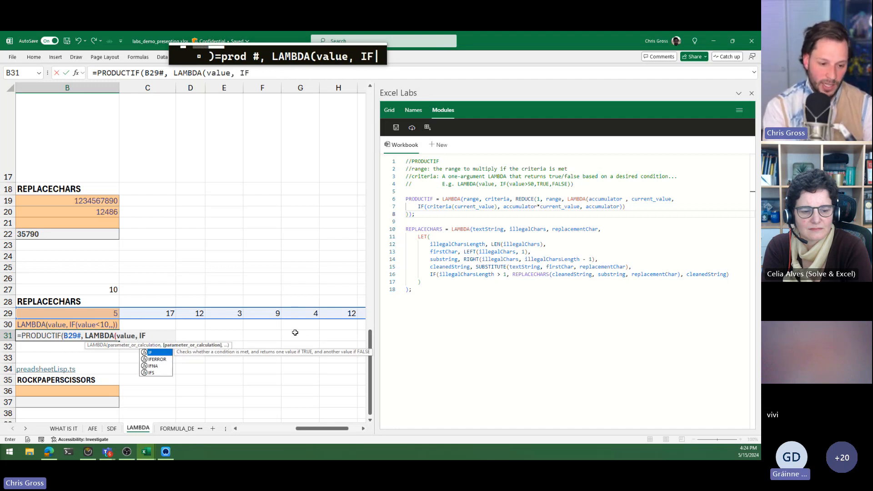
- Complete the IF so it returns TRUE for value>10 and FALSE otherwise, closing the IF and the LAMBDA
type("(value")
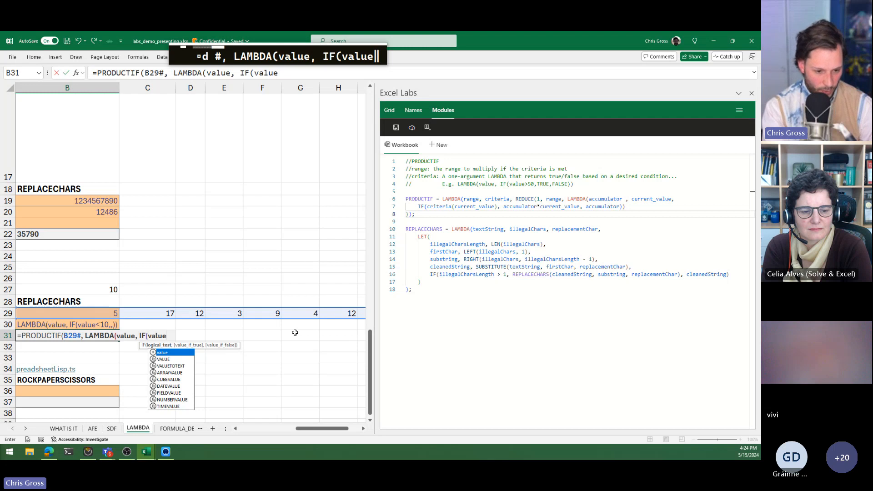
type(">")
key("shift+space")
key("BackSpace")
key("BackSpace")
key("BackSpace")
key("BackSpace")
key("BackSpace")
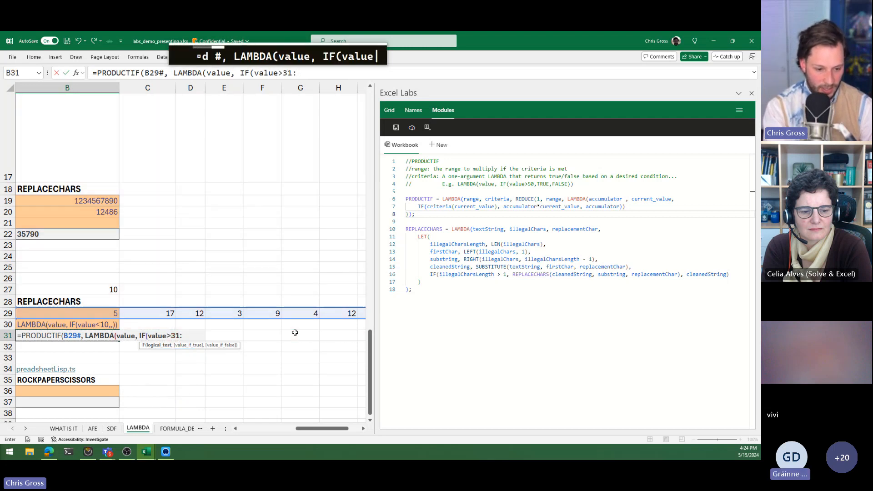
type("10")
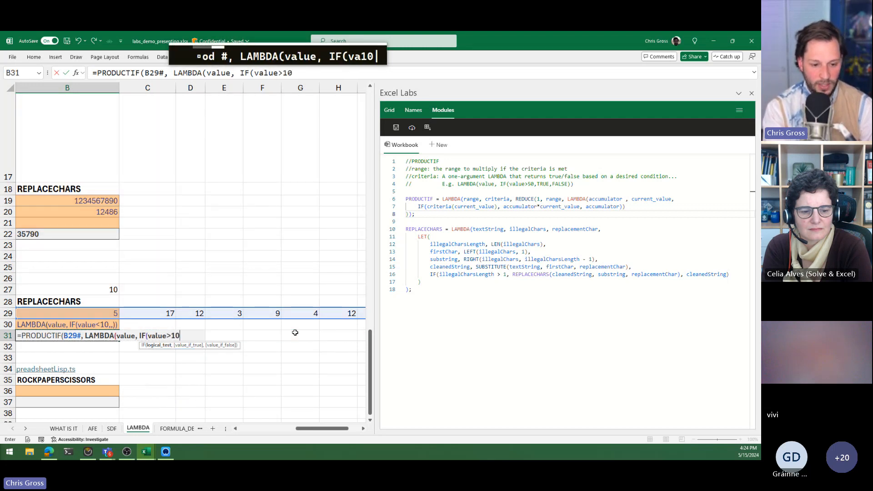
type(",TRUE,F")
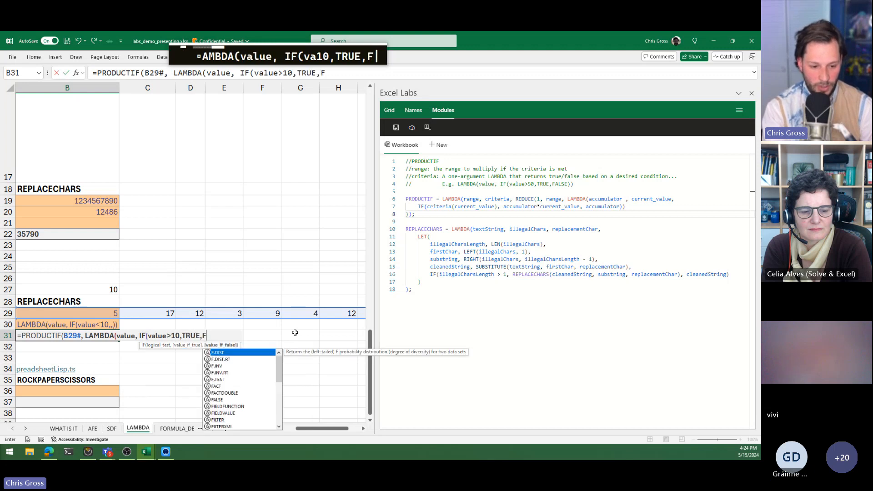
type("ALSE))")
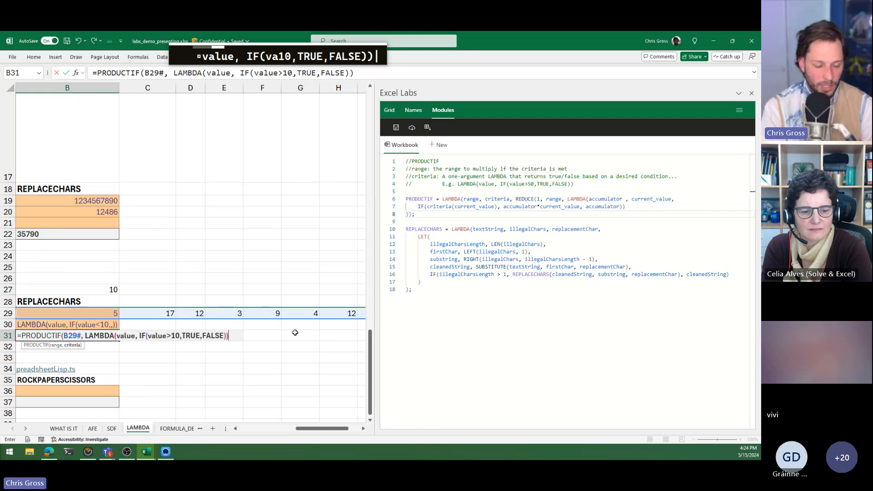
- Commit B31 with the suggested correction, then remove the stray asterisk so it reads =PRODUCTIF(B29#,LAMBDA(value,IF(value>10,TRUE,FALSE)))
key("ctrl+Return")
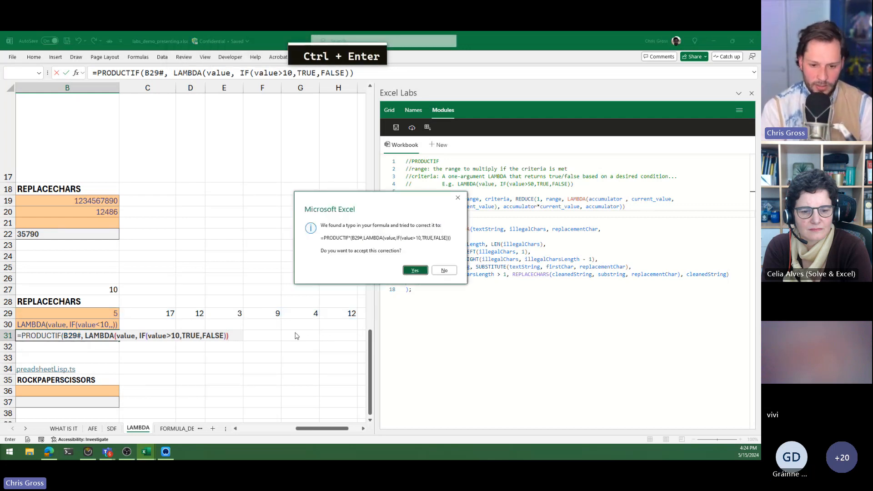
key("Return")
left_click(147, 73)
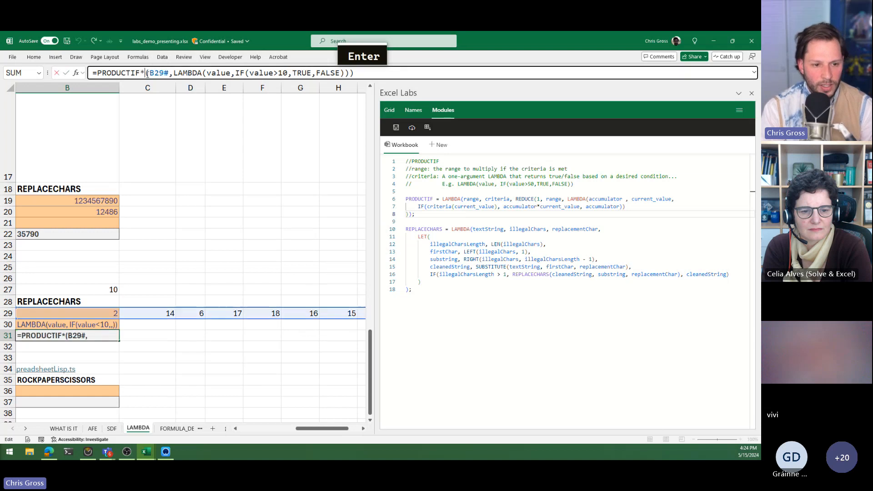
key("BackSpace")
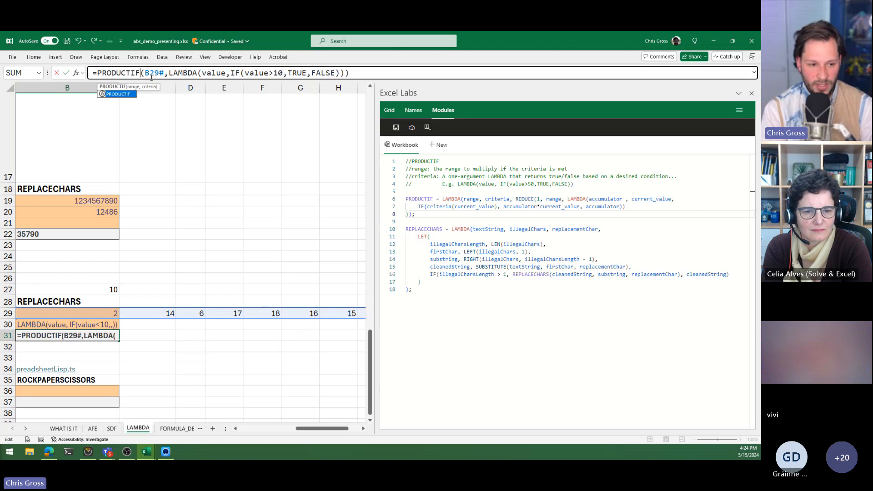
key("ctrl+Return")
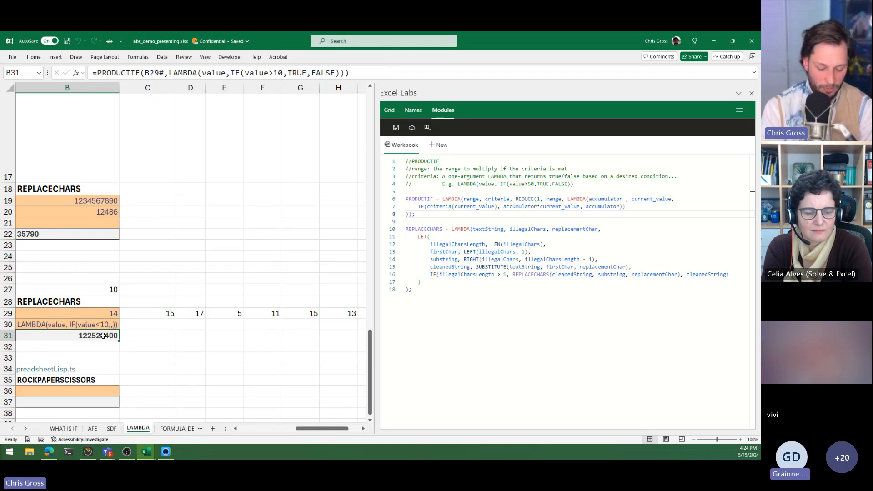
- Recalculate the sheet several times to check the PRODUCTIF result against new random values in row 29
key("F9")
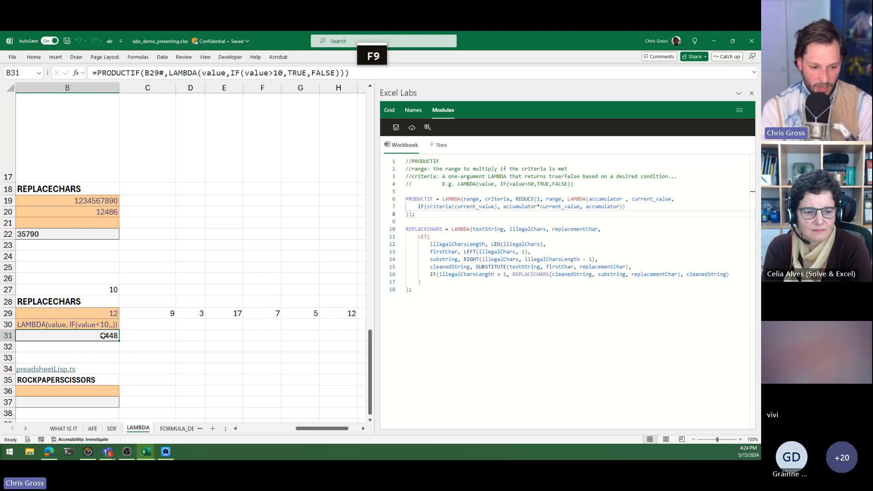
key("F9")
key("F9")
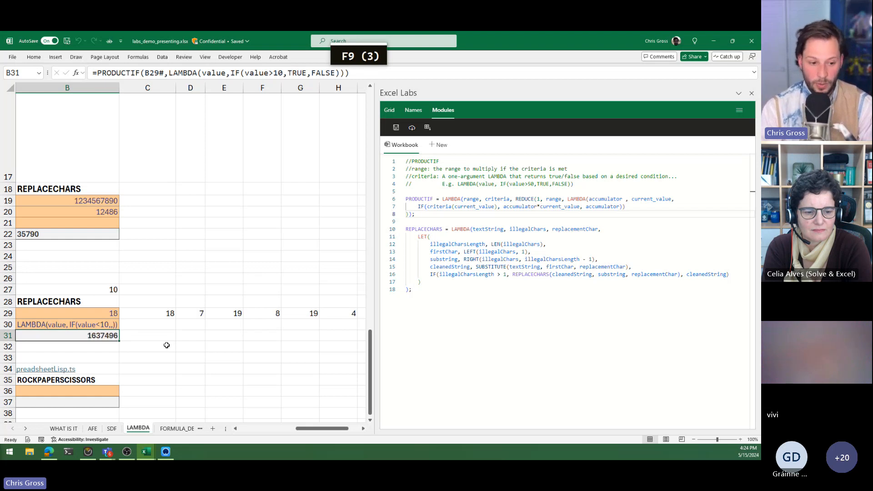
key("F9")
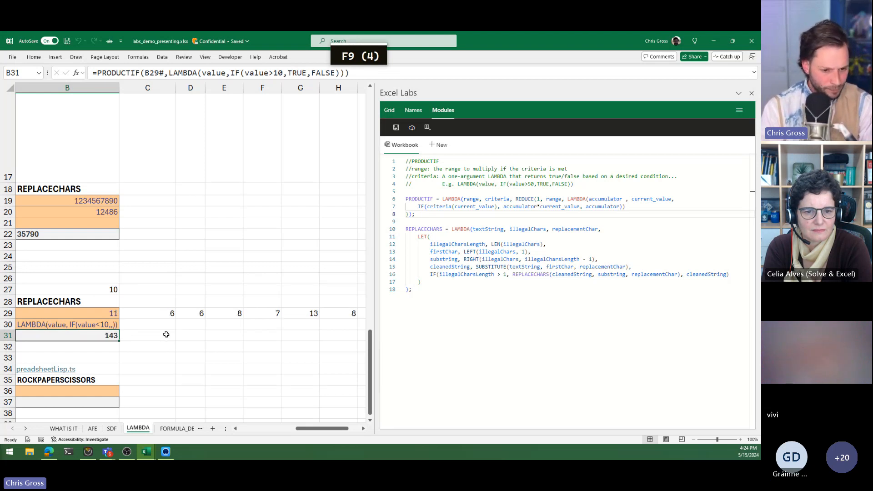
key("F9")
- Wrap value in MOD with divisor 2 in B31's criteria, making the condition MOD(value,2)>10, and commit the formula
key("F2")
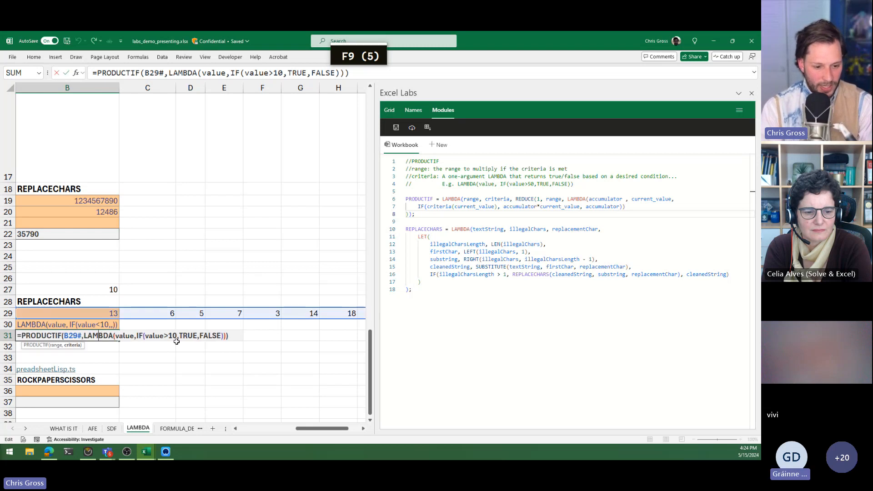
left_click(167, 336)
key("Left")
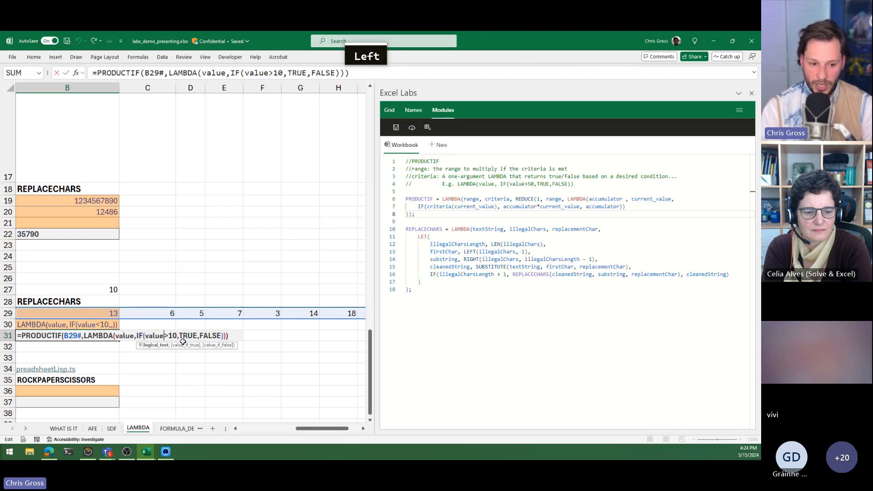
key("Left")
key("Left")
key("Left")
key("Left")
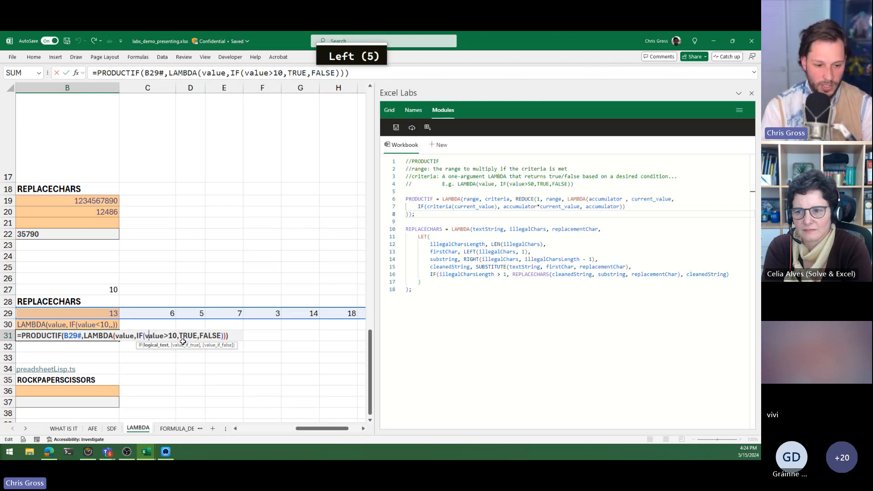
key("Left")
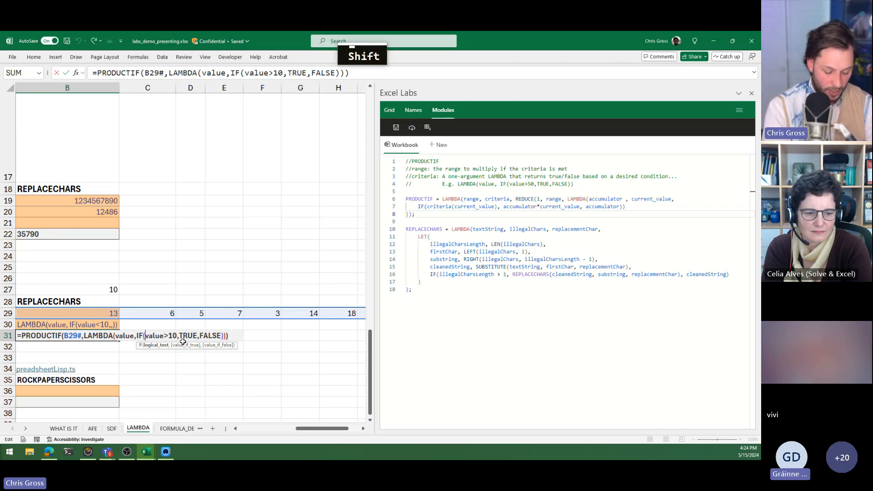
type("MOD(value")
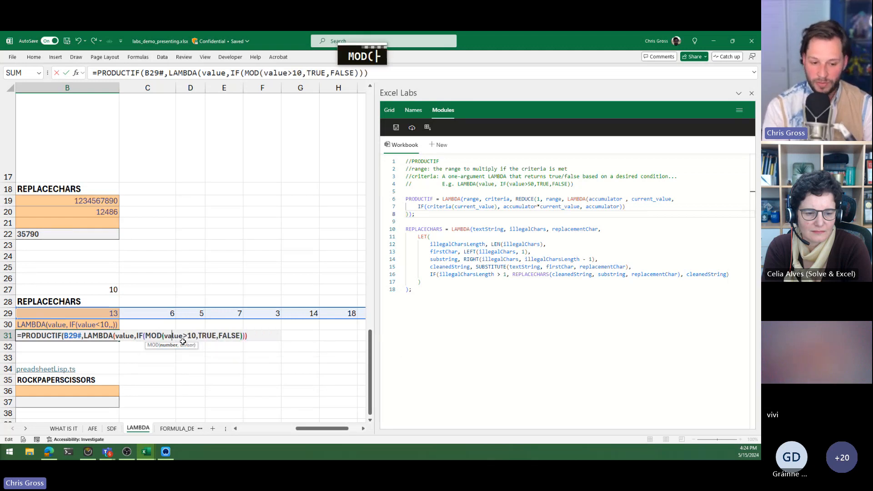
type(",2)")
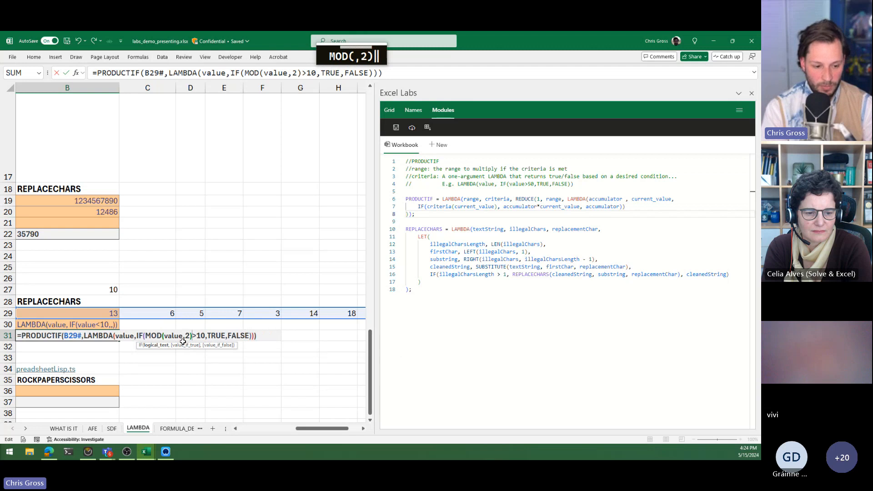
key("Return")
key("Up")
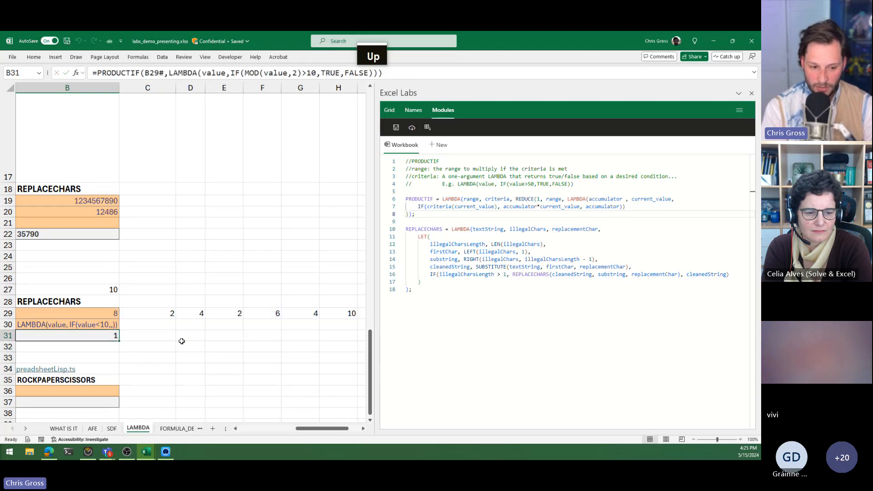
- Change the MOD divisor in B31's formula to 10 and commit it
double_click(104, 336)
left_click(194, 337)
type("0")
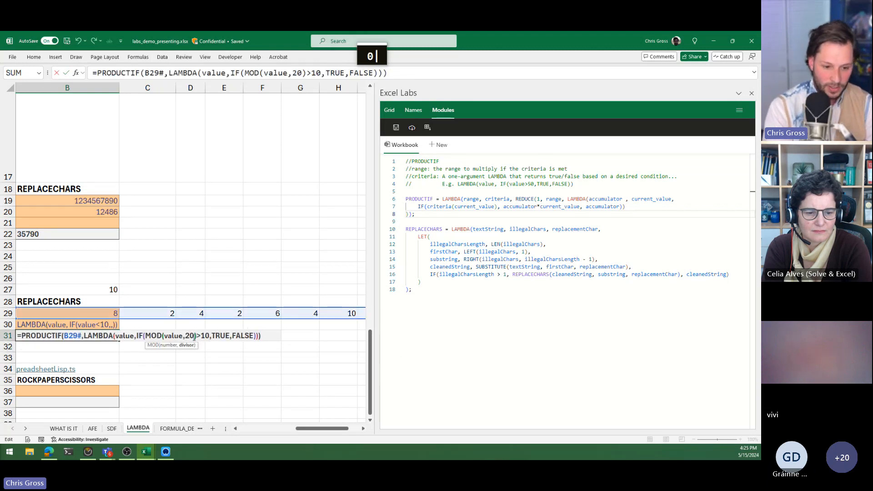
key("BackSpace")
key("BackSpace")
type("10")
key("Return")
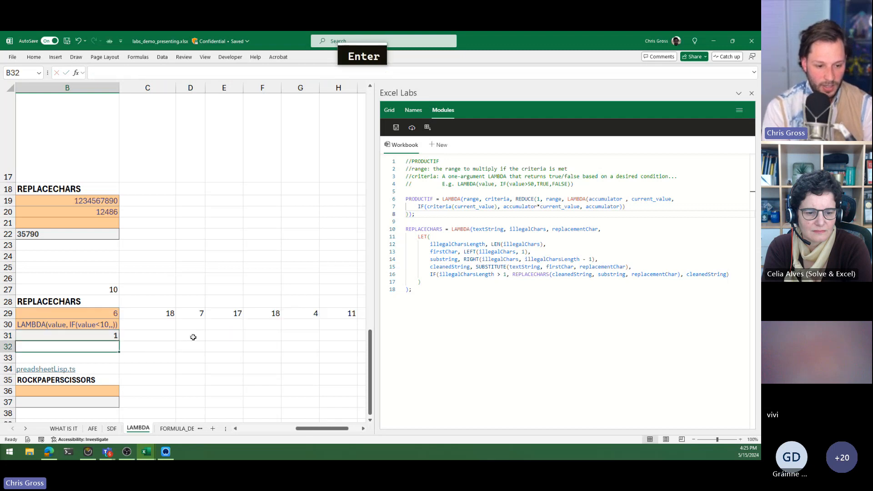
- Recalculate the sheet repeatedly to test the MOD(value,10)>10 criteria on new random values
key("Up")
key("F9")
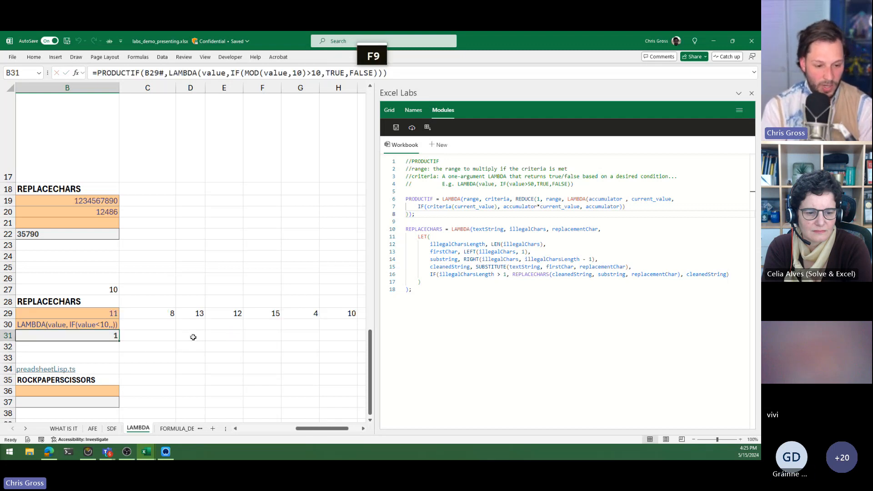
key("F9")
key("F9")
- Replace MOD(value,10) with value/2 in B31's PRODUCTIF criteria, making the condition value/2>10, and commit the formula
double_click(114, 336)
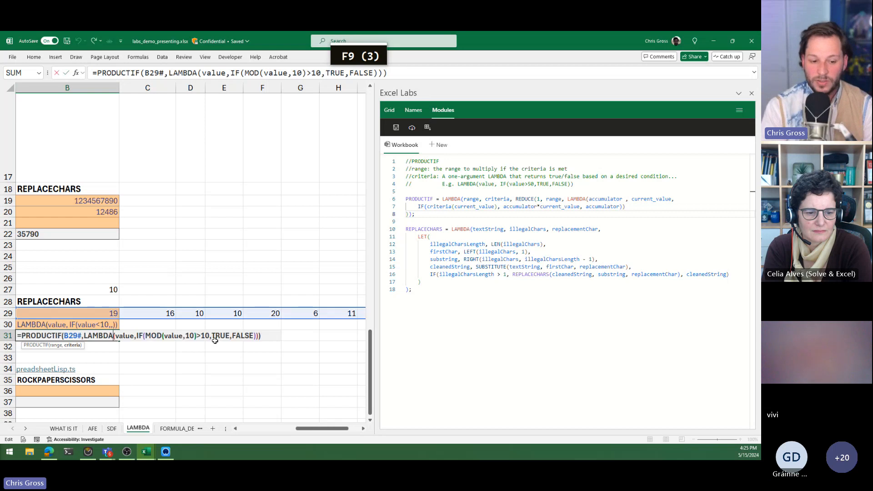
left_click_drag(152, 336, 145, 336)
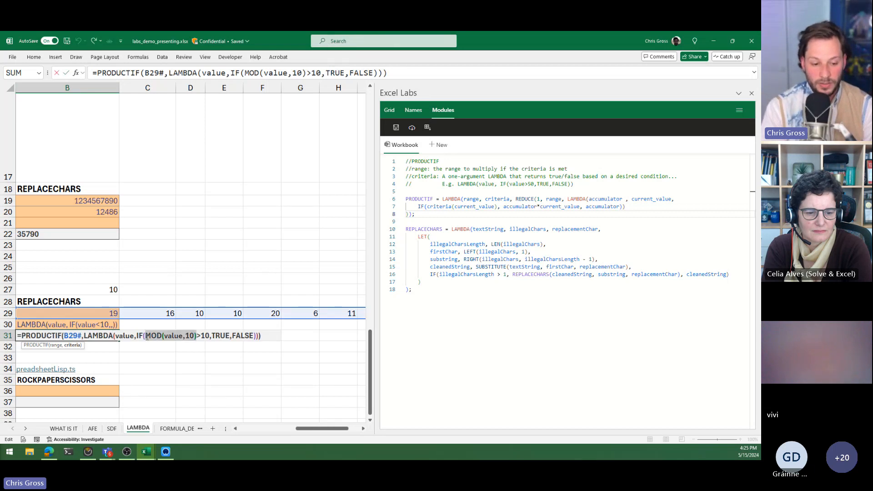
type("v")
type("alue/2")
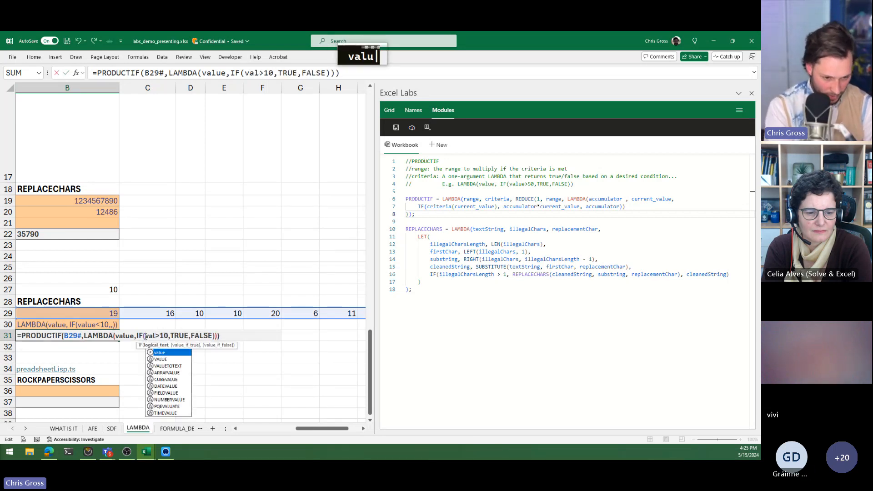
key("ctrl+Return")
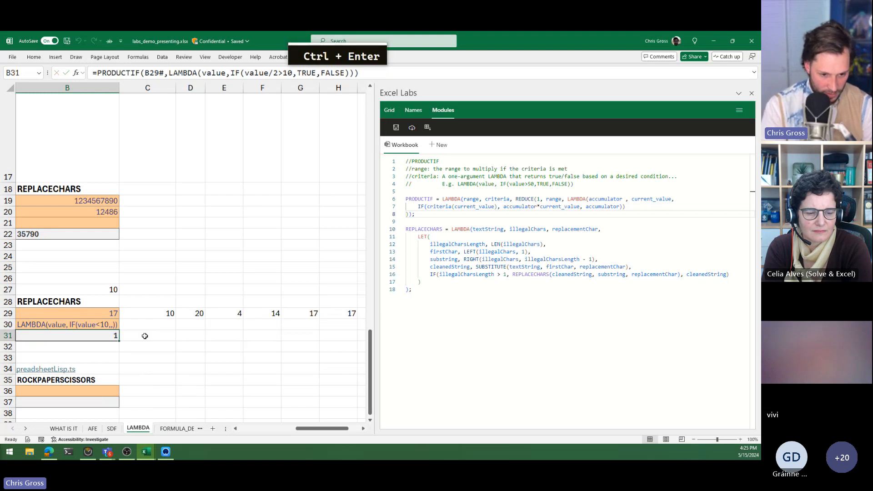
- Recalculate the sheet repeatedly to test the value/2>10 criteria on new random values in row 29
key("F9")
key("F9")
key("F9")
key("F9")
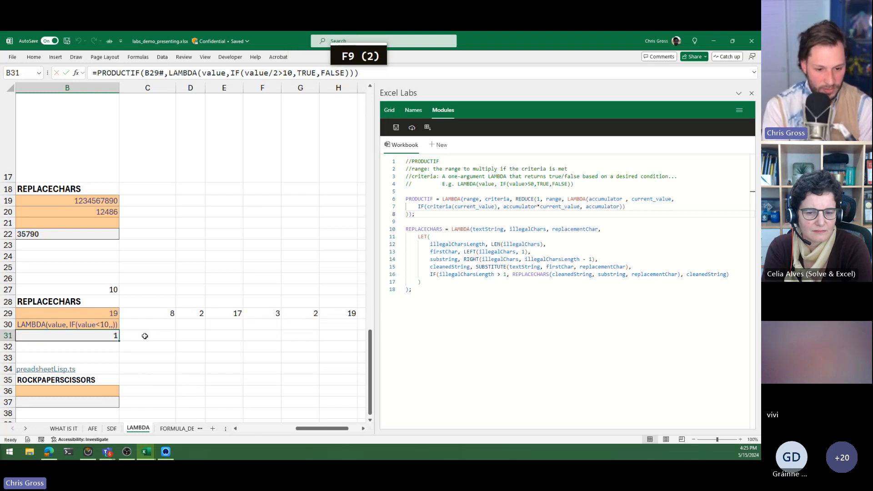
key("F9")
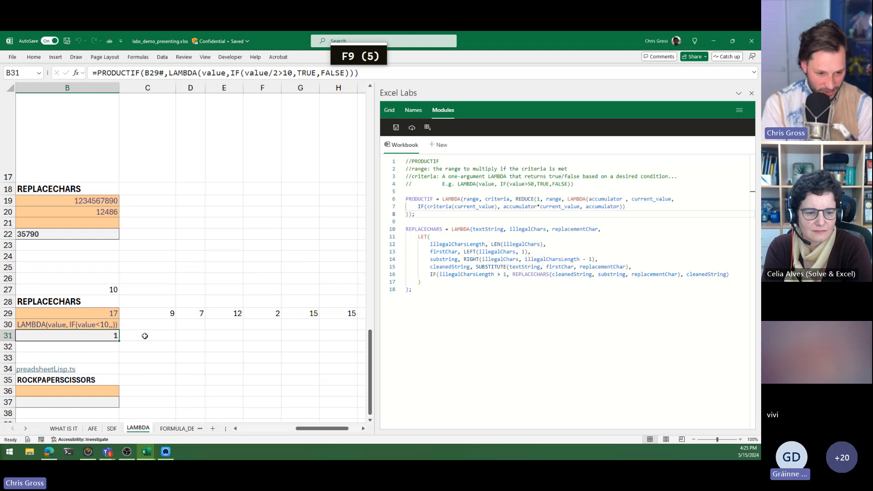
left_click(98, 329)
left_click_drag(97, 330, 98, 331)
key("Escape")
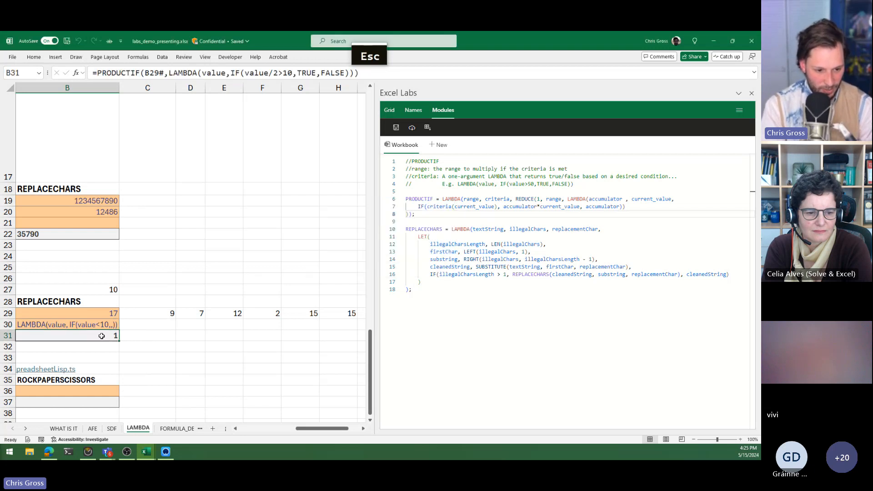
- Change the threshold in B31's criteria to 5, making the condition value/2>5, and commit the formula
double_click(101, 335)
left_click(183, 335)
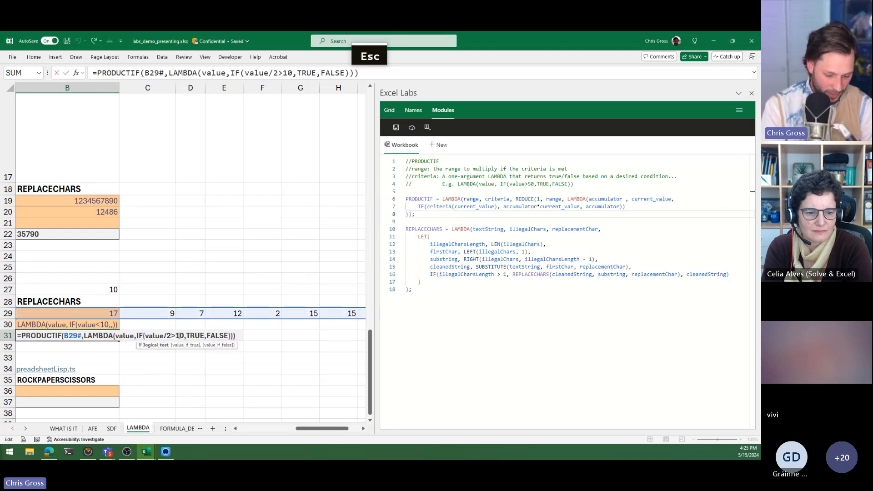
key("BackSpace")
key("BackSpace")
type("5")
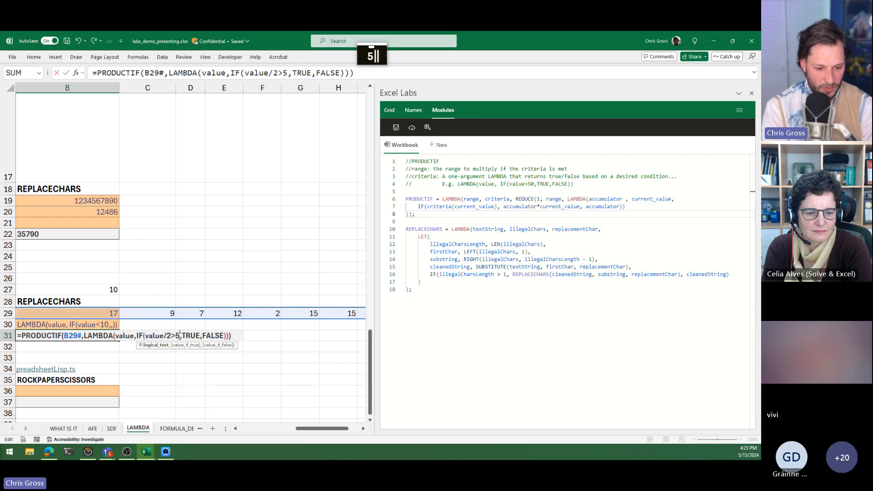
key("ctrl+Return")
- Recalculate the sheet a few times to check the value/2>5 criteria against new random values
key("F9")
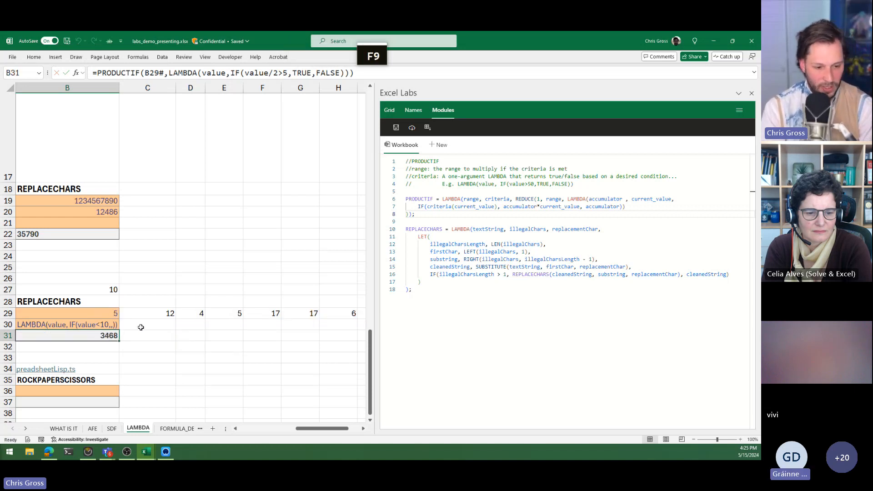
key("F9")
key("F9")
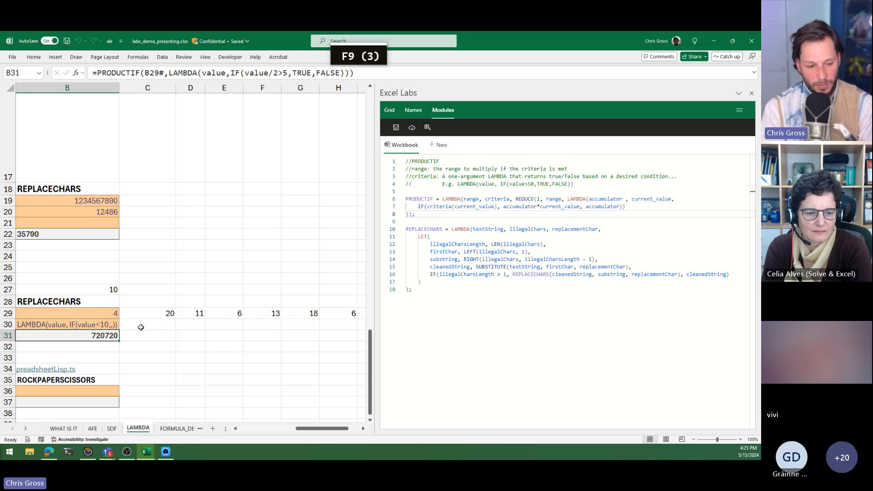
key("Left")
key("Left")
key("Right")
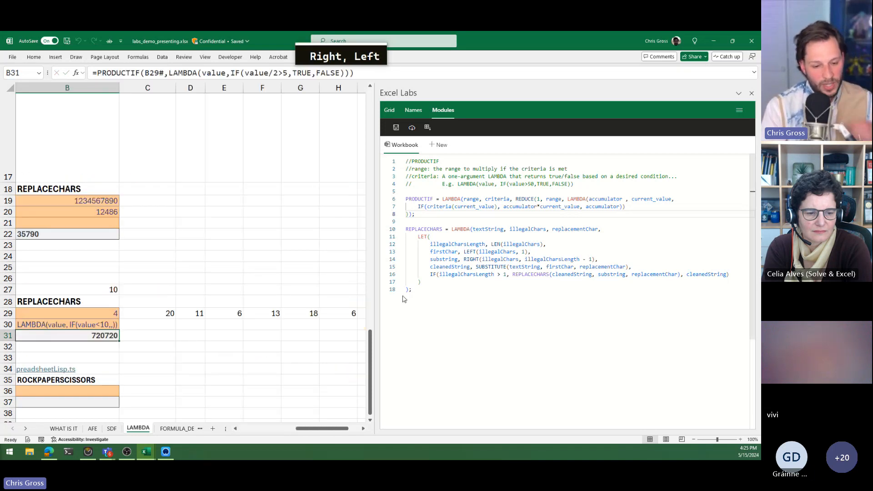
- Narrow the Excel Labs pane to widen the grid, bring column A's labels into view, and return to B31
left_click_drag(381, 312, 497, 312)
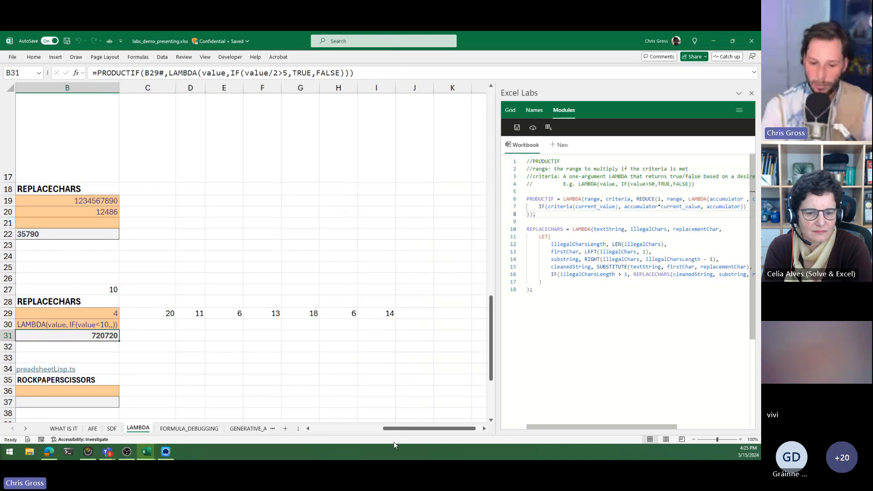
left_click_drag(402, 430, 331, 430)
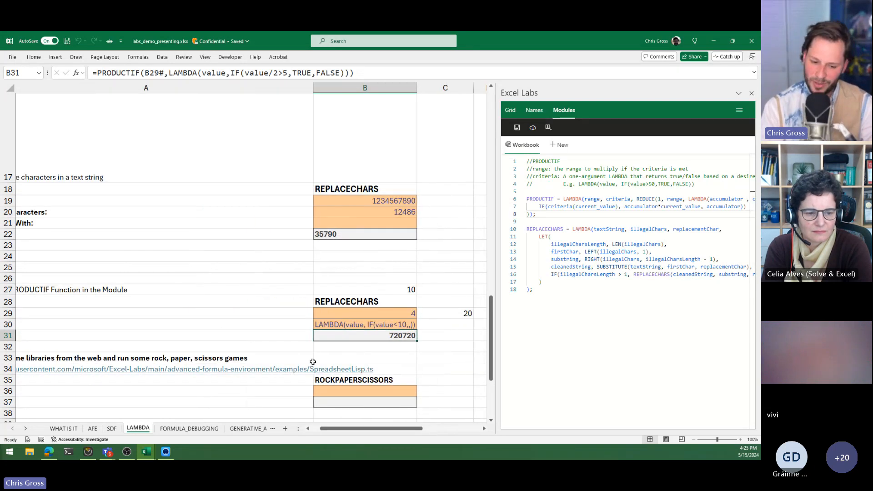
key("ctrl+Left")
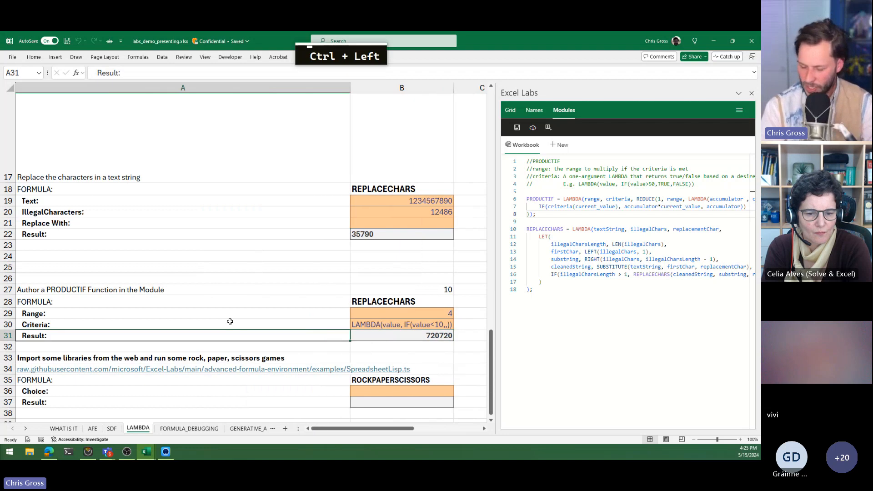
key("Right")
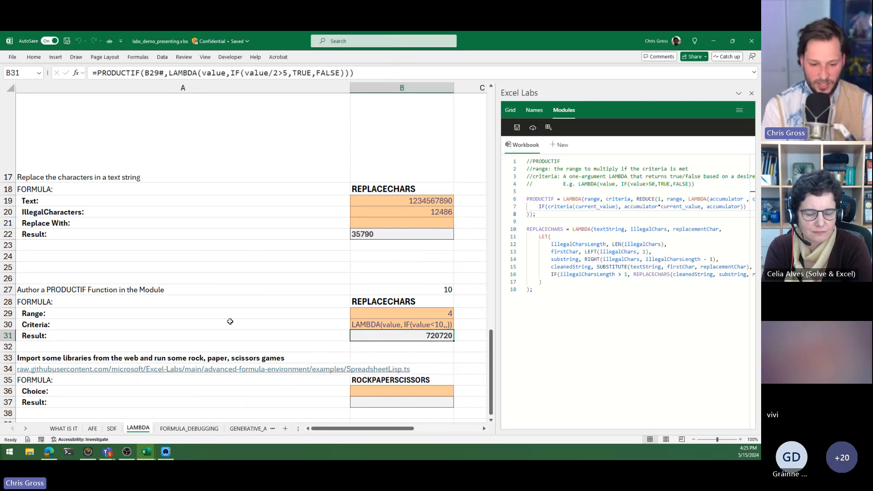
- Go down to the ROCKPAPERSCISSORS formula heading in B35 and bring the library import section into view
key("ctrl+Down")
key("ctrl+Down")
key("ctrl+Up")
key("ctrl+Up")
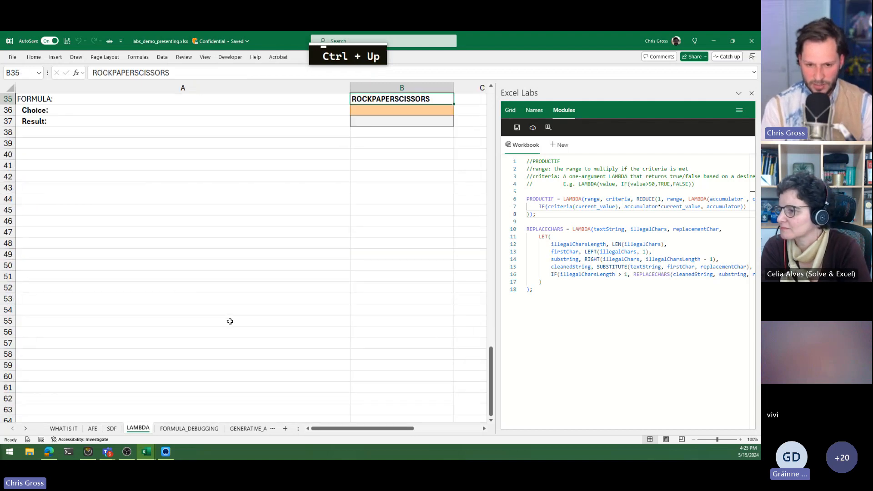
key("Up")
key("Up")
key("Down")
key("Down")
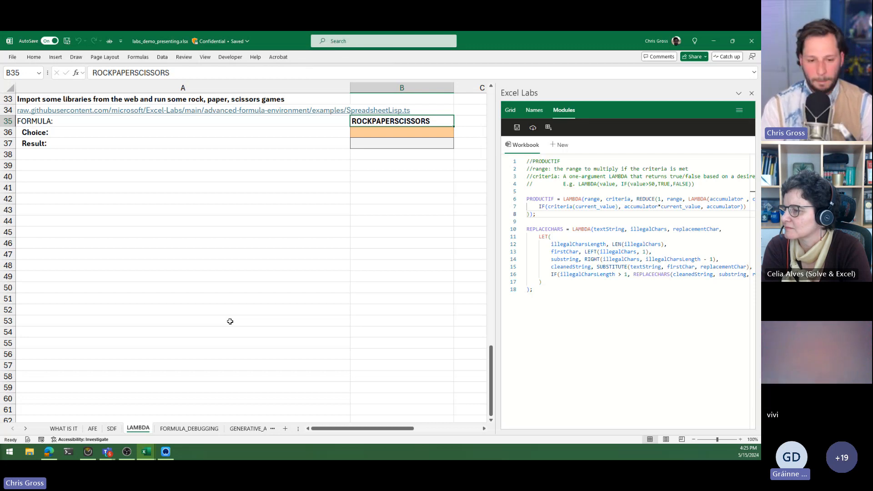
- Inspect the PRODUCTIF definition in the Name Manager, close it, and return to the module code at REPLACECHARS
left_click(138, 57)
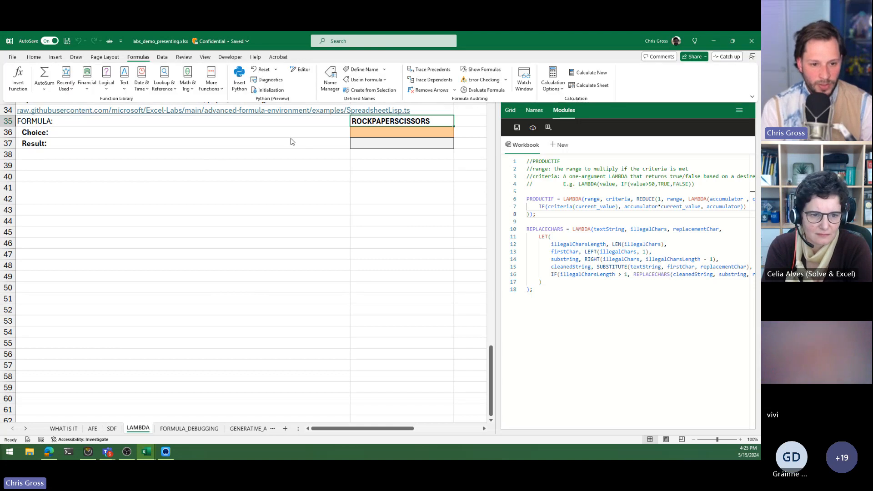
left_click(331, 78)
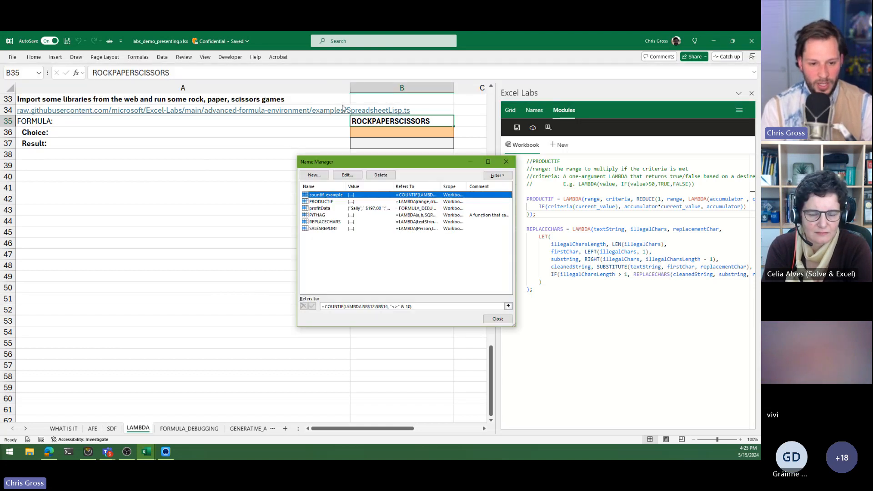
left_click(327, 202)
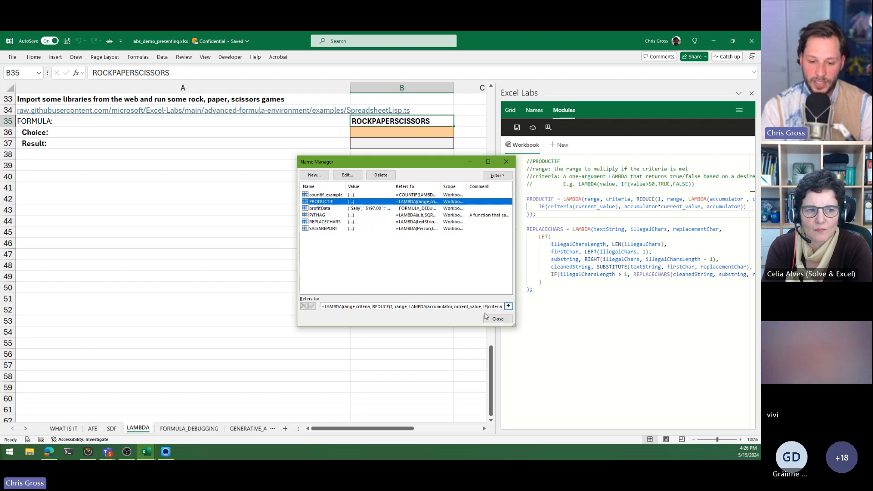
left_click(498, 319)
left_click(612, 228)
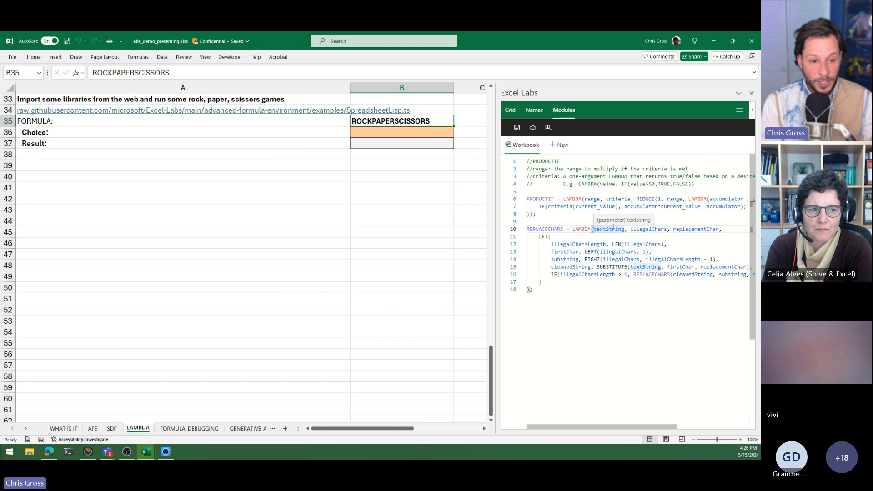
left_click(383, 212)
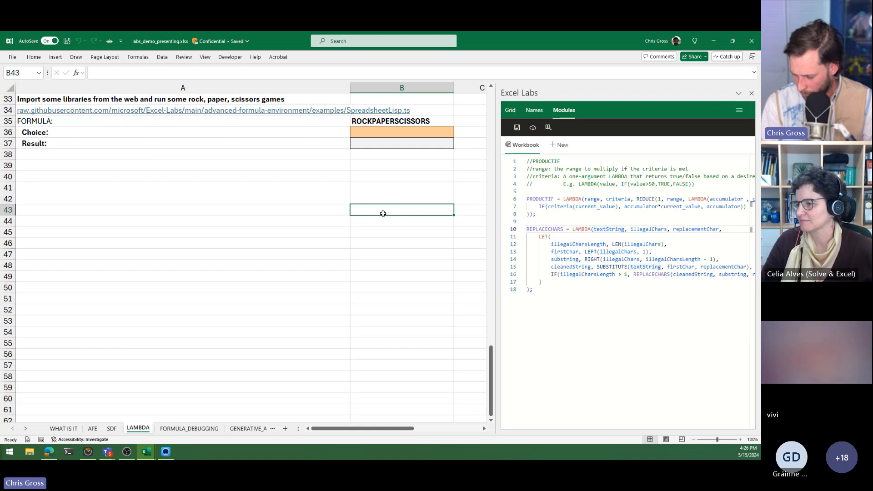
left_click(136, 57)
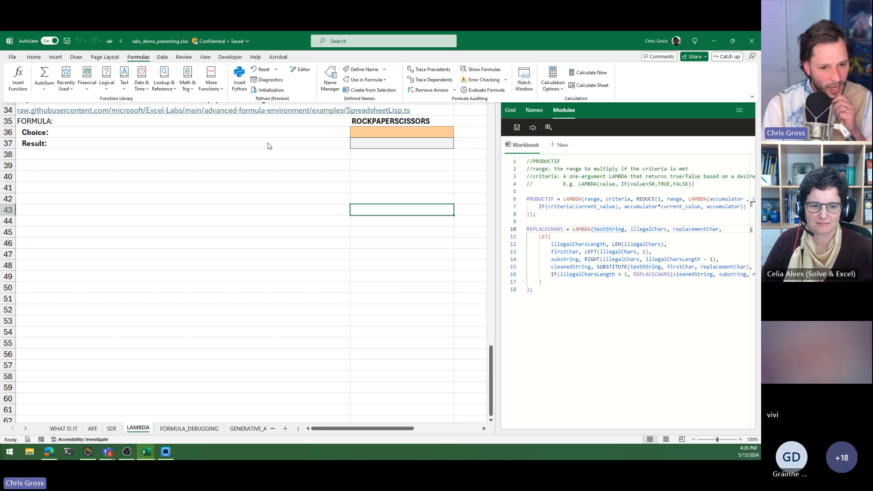
left_click(366, 145)
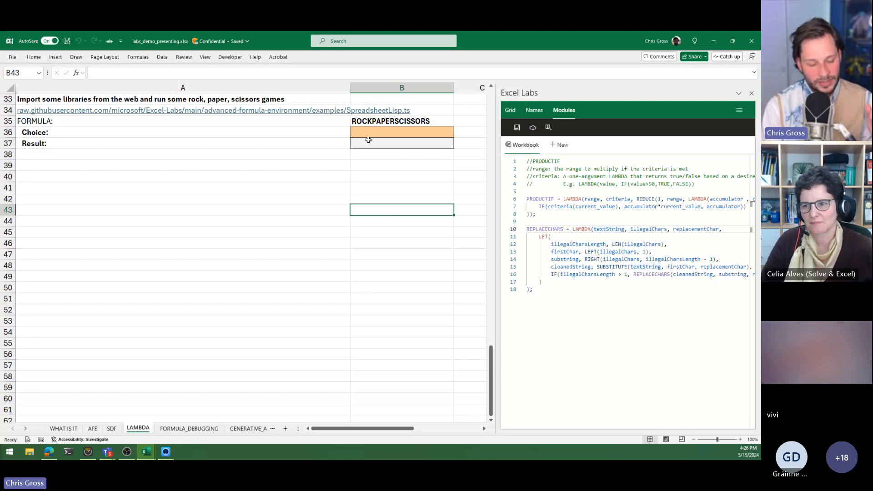
key("Up")
key("Up")
key("Up")
key("Up")
key("Up")
key("Up")
key("Up")
key("Up")
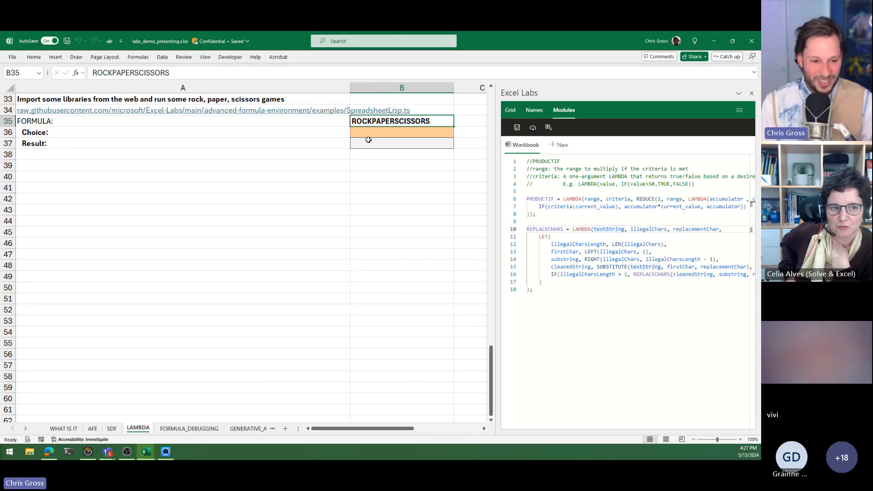
key("Up")
key("Up")
key("Up")
key("Up")
key("Up")
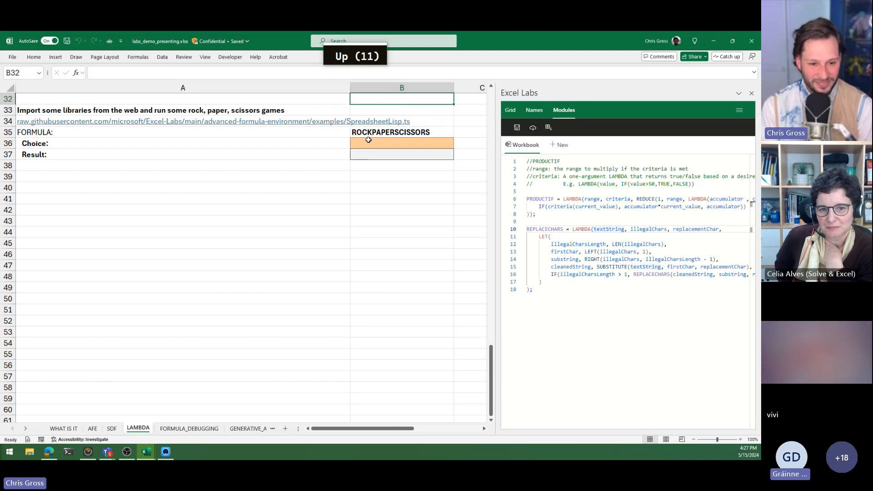
key("Down")
key("Down")
key("Down")
key("Down")
key("Down")
key("Down")
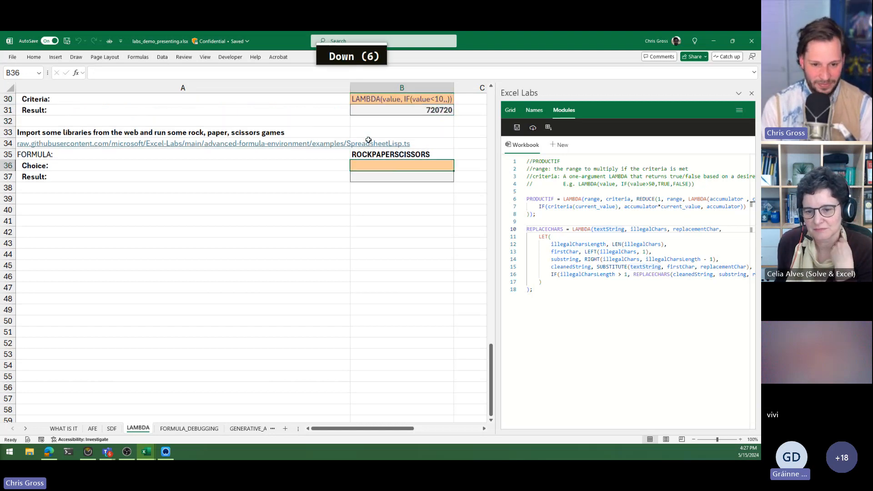
key("Down")
key("Up")
key("Up")
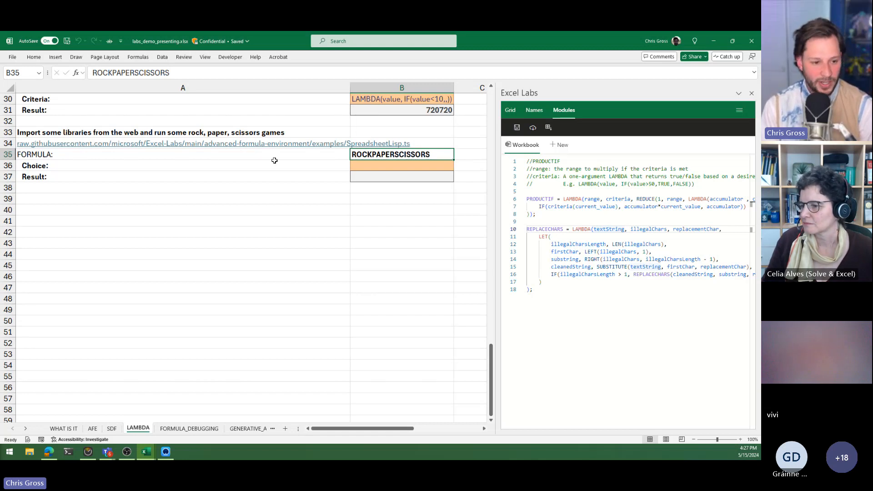
- Review the section on importing libraries from the web, including its SpreadsheetLisp.ts link and the ROCKPAPERSCISSORS cell
left_click(202, 131)
scroll(255, 200, "up", 1)
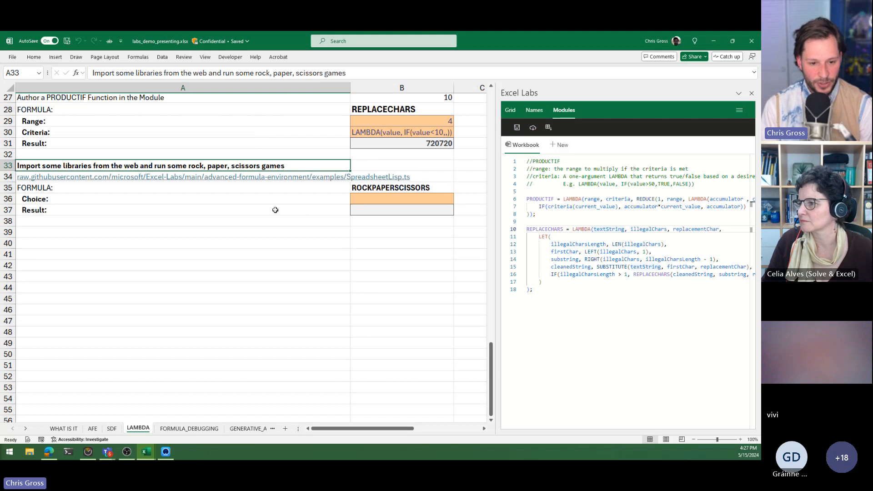
left_click(389, 187)
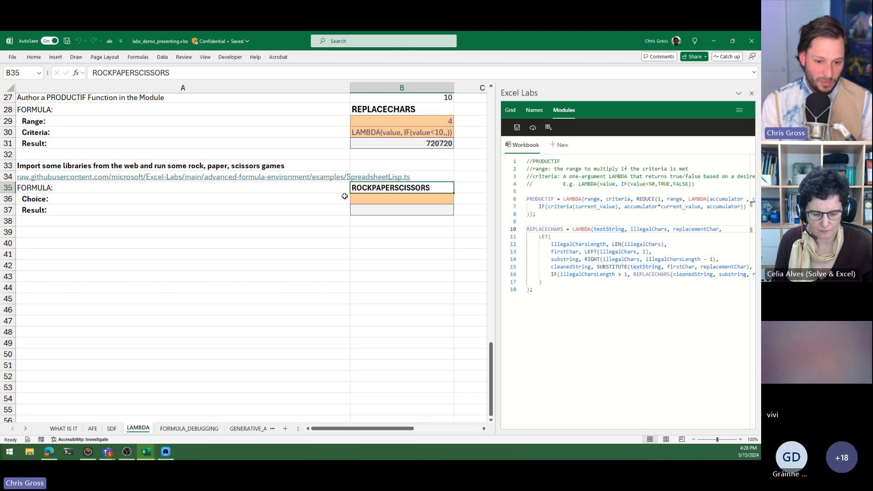
key("Left")
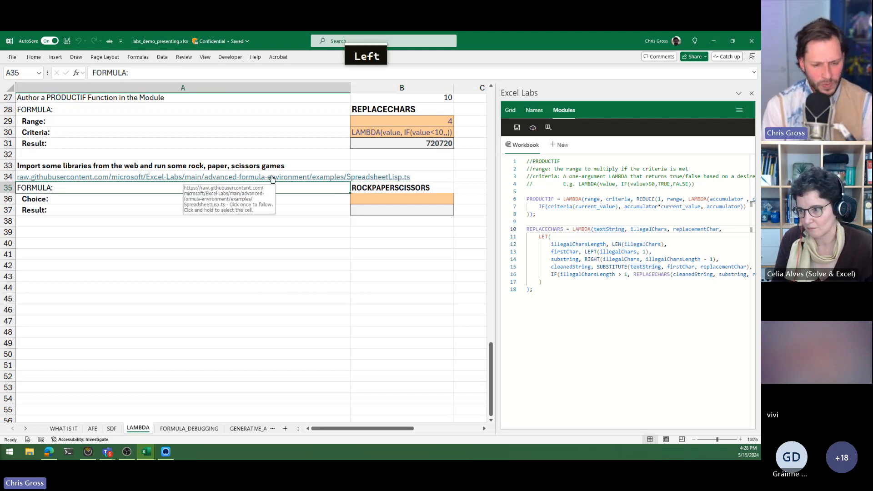
- Switch to the browser showing the microsoft/Excel-Labs GitHub repository and read through its README
key("alt+Tab")
key("alt+Tab")
key("alt+Right")
key("alt+Right")
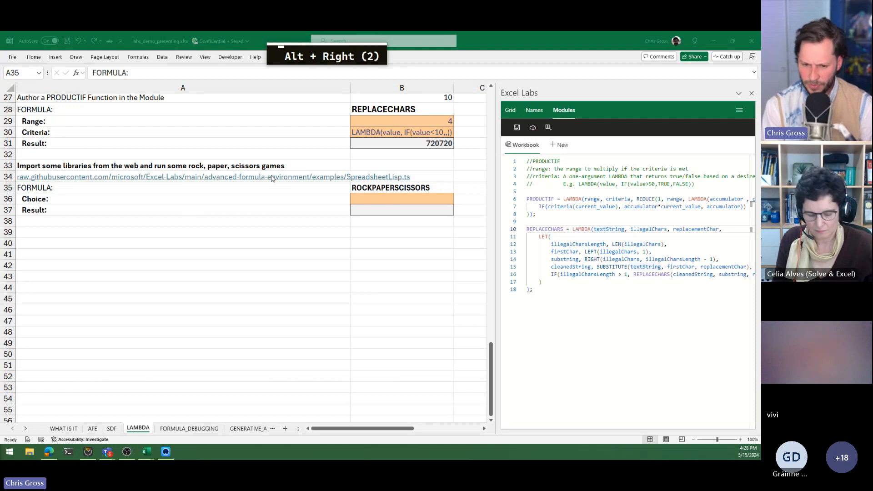
key("alt+Right")
key("alt+Right")
key("alt+Right")
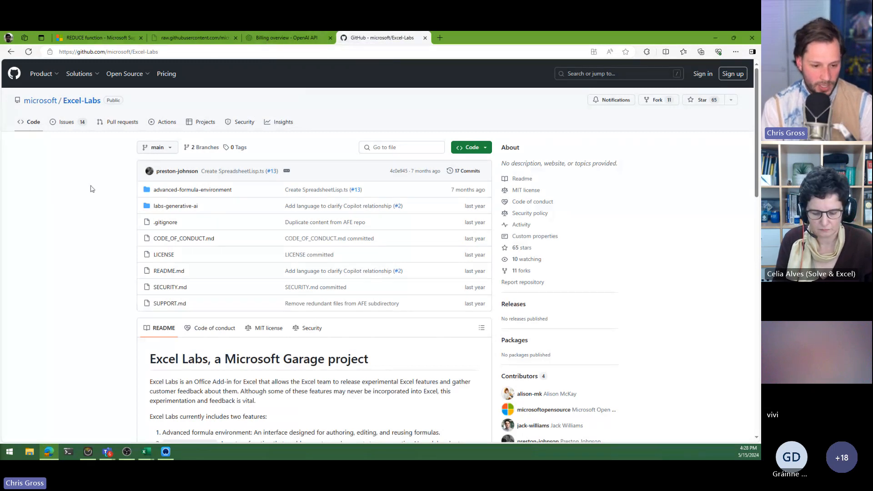
scroll(90, 192, "down", 2)
scroll(90, 191, "down", 12)
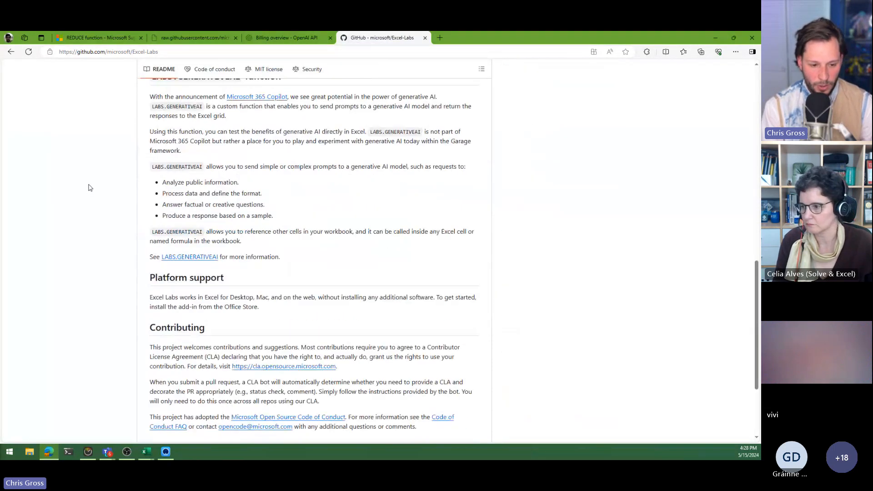
- Open the DESCRIBE.md example in the repository's advanced-formula-environment folder and read through its description and LAMBDA code
key("Home")
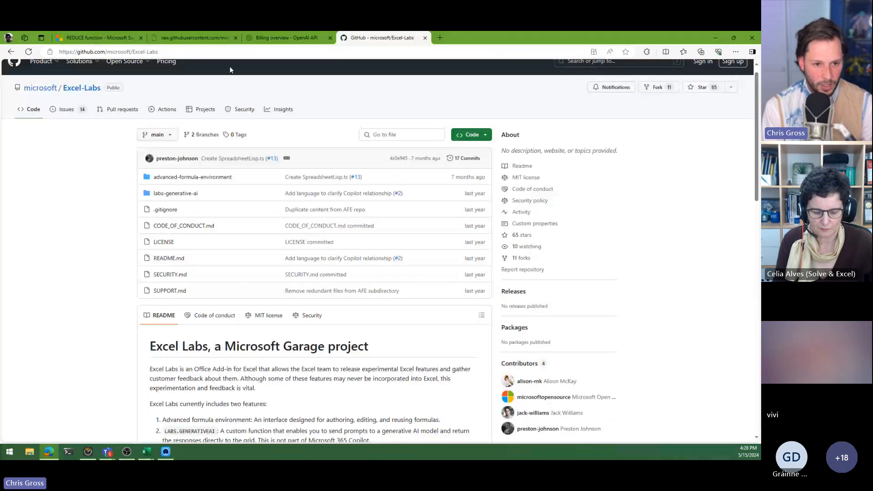
mouse_move(164, 159)
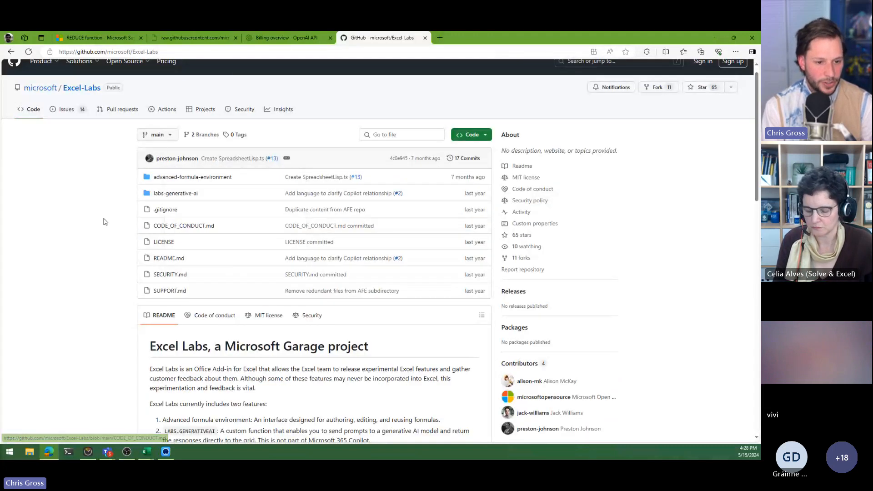
left_click(204, 178)
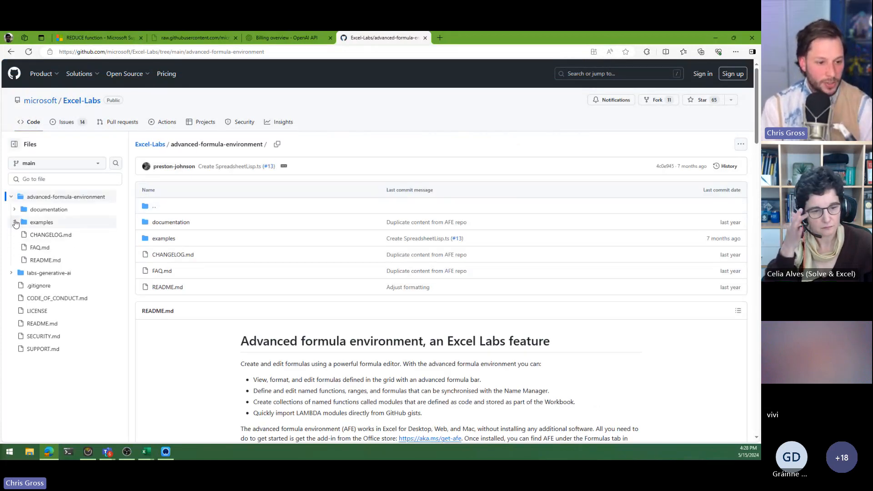
left_click(15, 222)
left_click(60, 236)
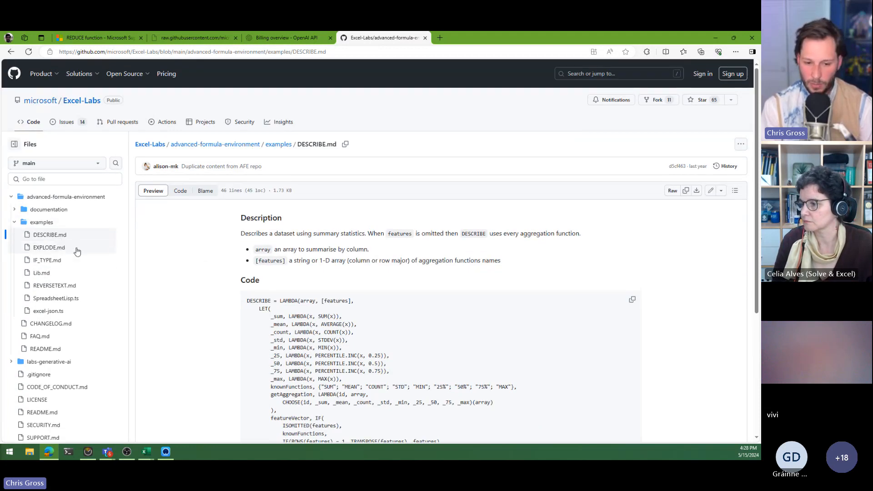
scroll(233, 220, "down", 4)
scroll(333, 146, "up", 1)
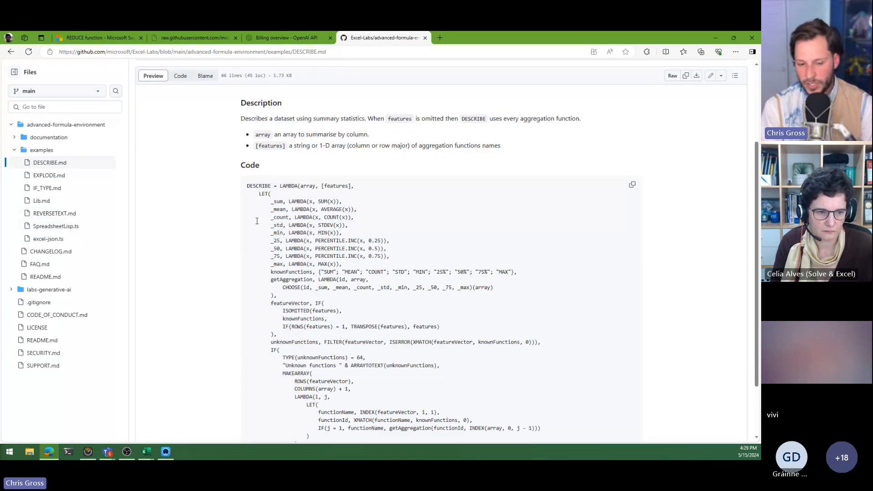
scroll(192, 252, "up", 3)
scroll(192, 253, "down", 3)
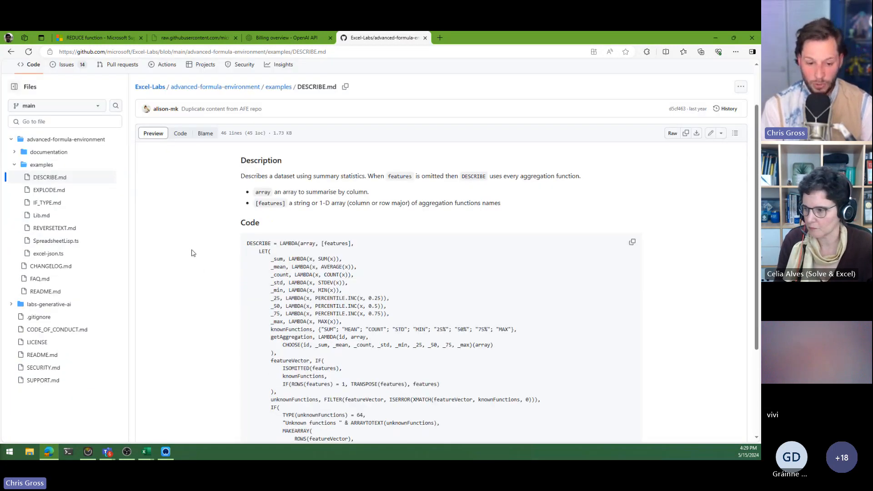
- Switch to the Excel workbook, view the module import-from-URL dialog, cancel it, and return to the GitHub page in the browser
key("alt+Tab")
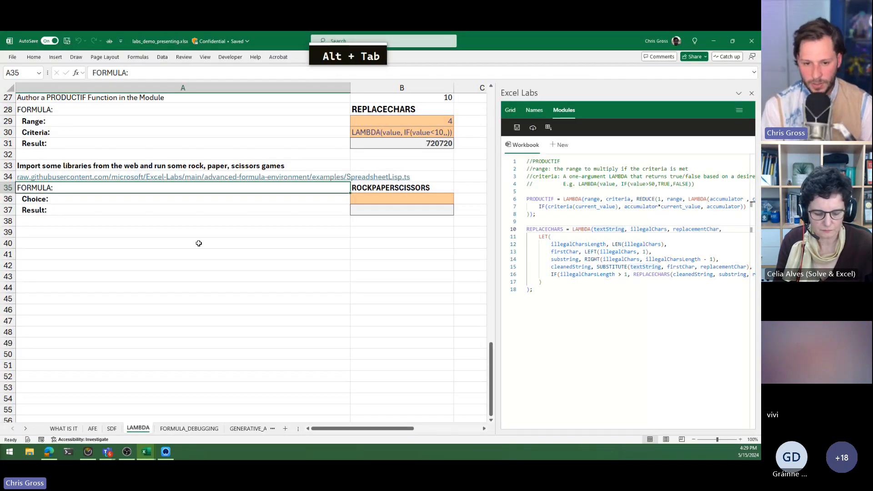
left_click(533, 127)
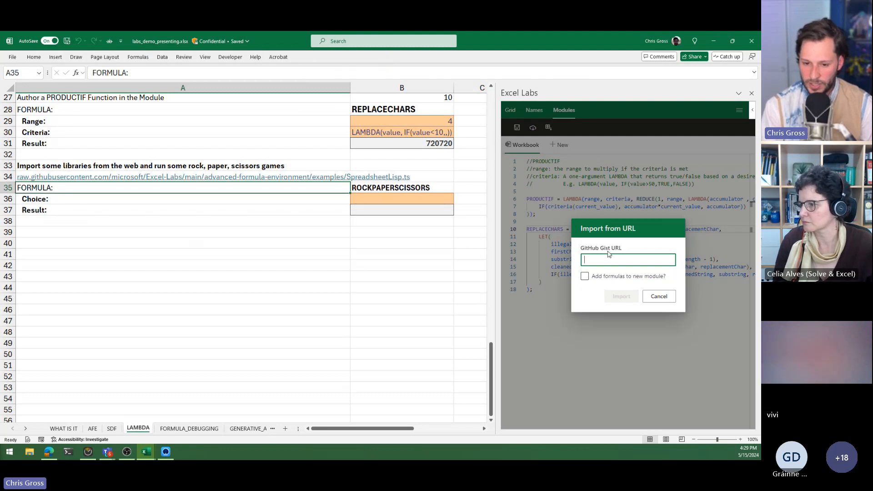
left_click(658, 297)
key("alt+Tab")
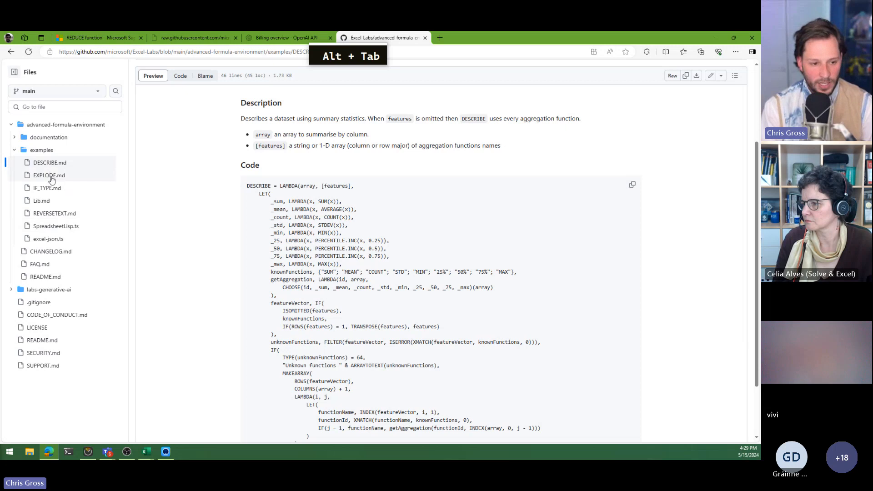
- Open the IF_TYPE.md example and examine its code, highlighting the IFBLANK definition
left_click(47, 188)
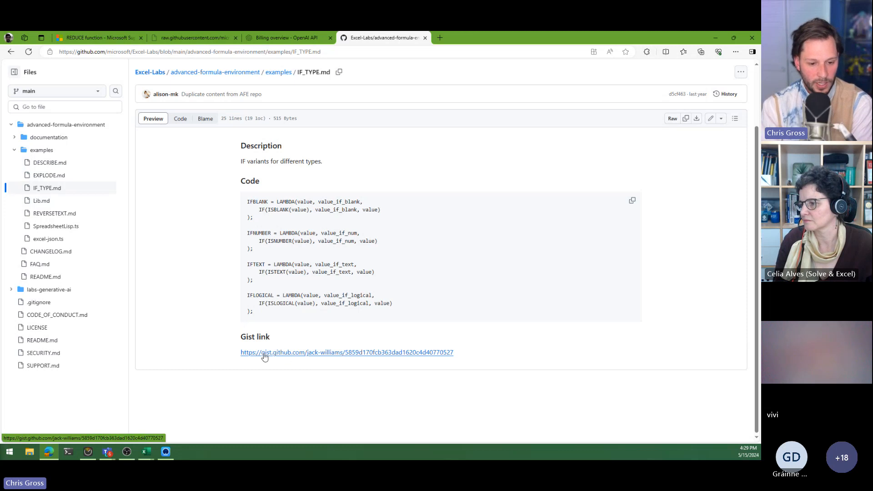
left_click_drag(259, 314, 248, 202)
left_click(266, 221)
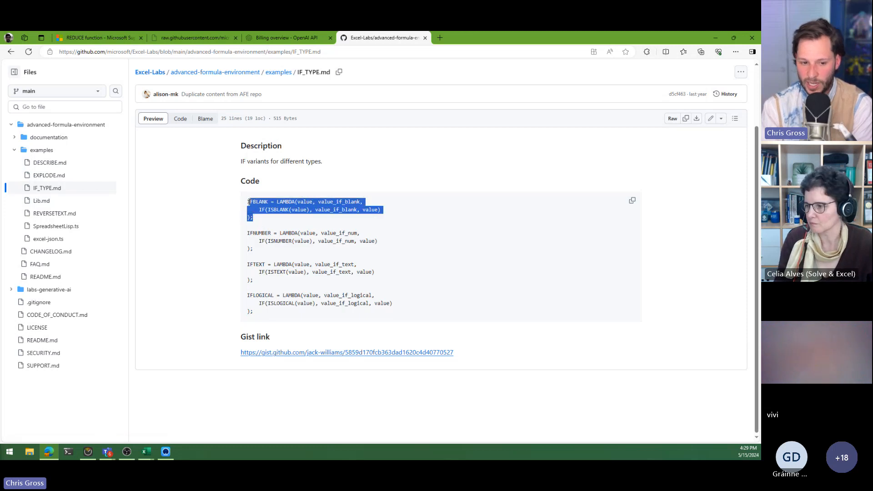
left_click(248, 204)
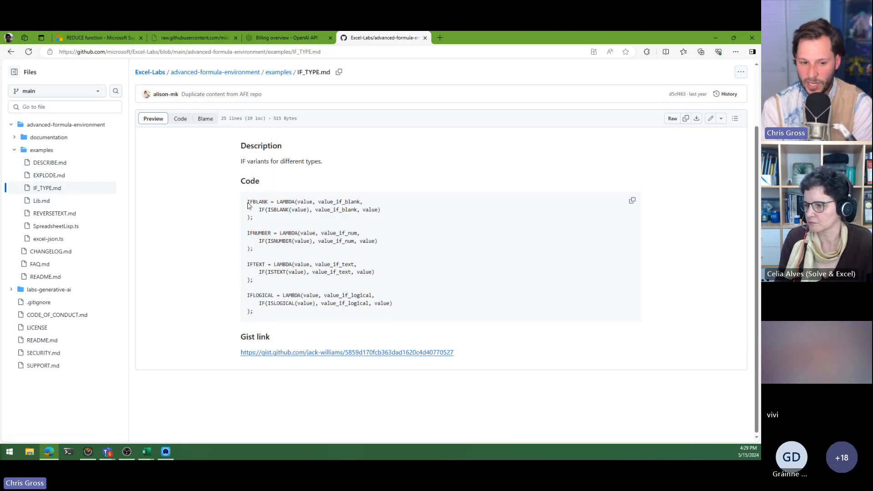
left_click_drag(254, 220, 249, 203)
left_click(247, 202)
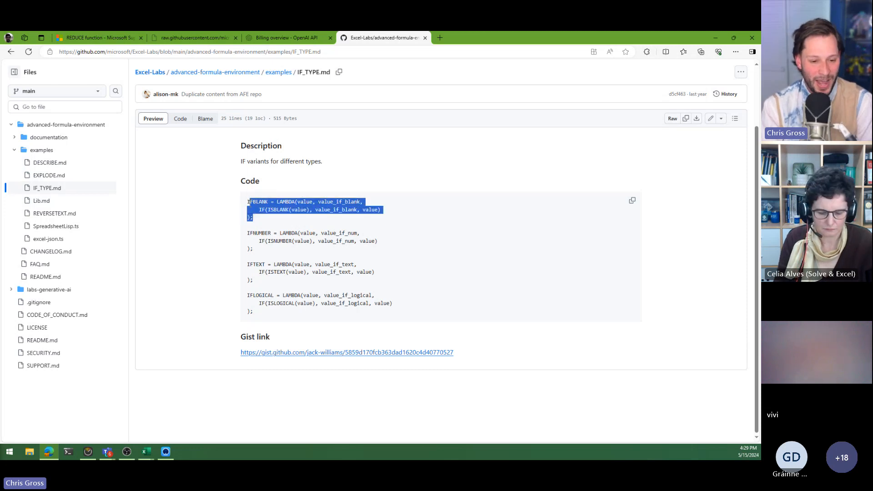
left_click(249, 203)
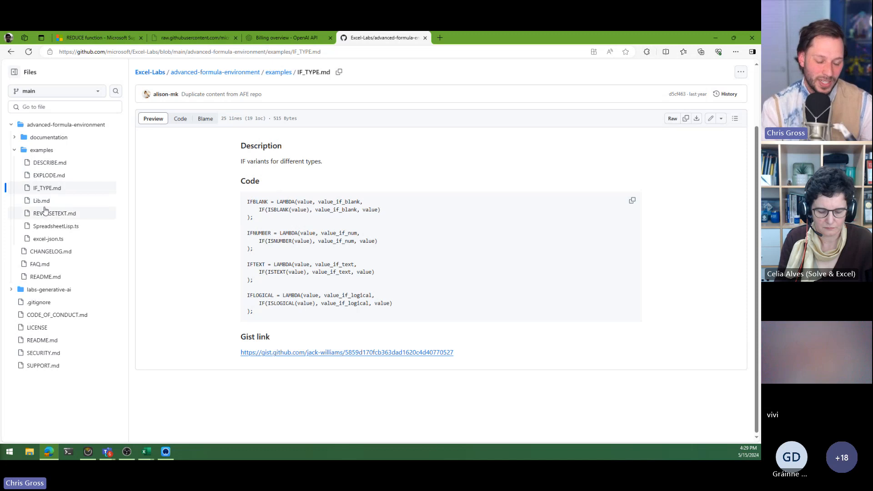
- Open the SpreadsheetLisp.ts example and read through its table of contents and function list
left_click(61, 226)
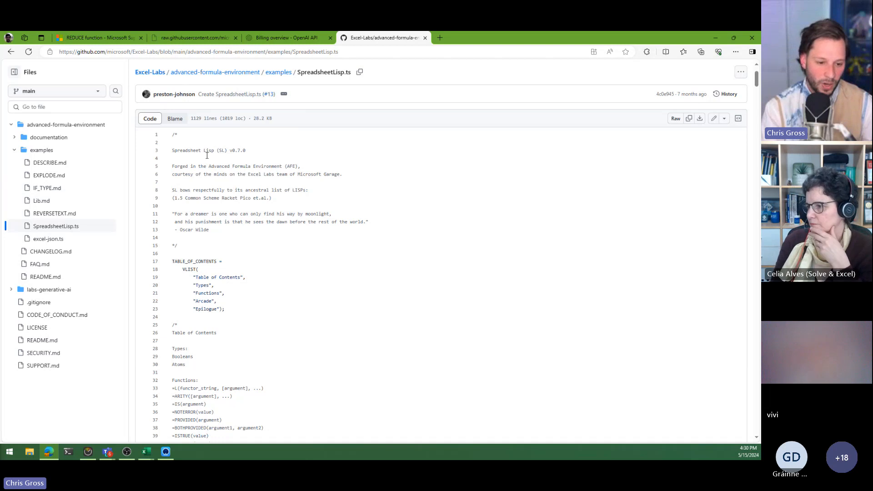
scroll(195, 257, "down", 5)
scroll(195, 258, "down", 10)
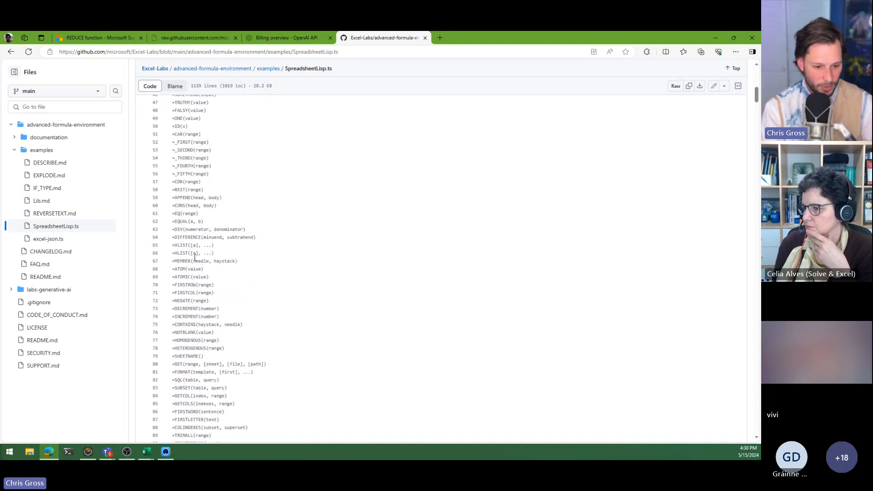
- Open the raw version of SpreadsheetLisp.ts and copy its entire contents
scroll(208, 307, "down", 1)
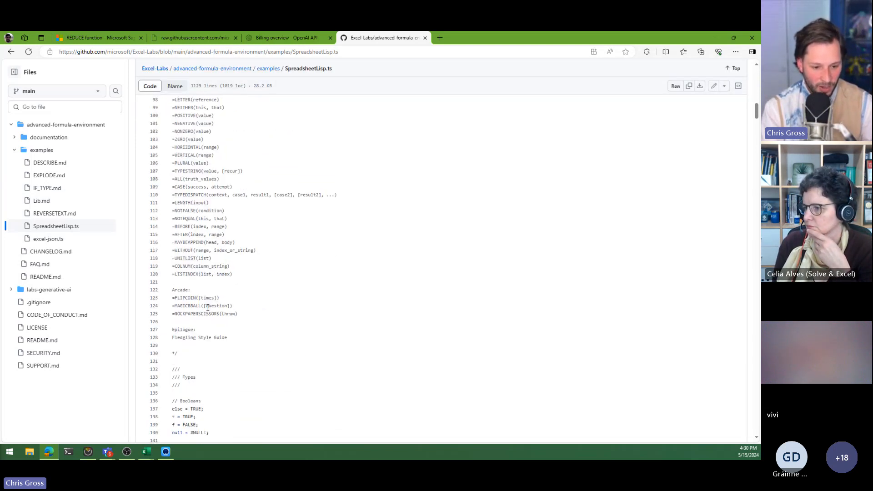
left_click_drag(178, 290, 248, 322)
left_click(247, 322)
scroll(247, 319, "up", 10)
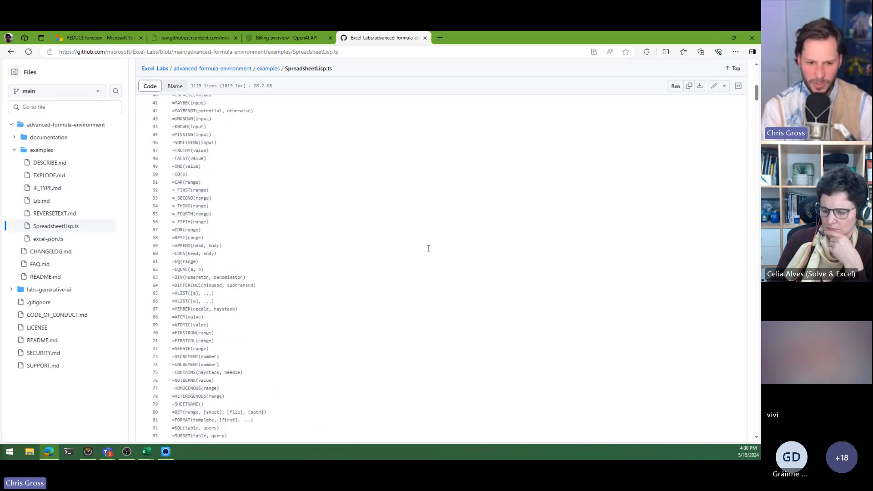
left_click(675, 87)
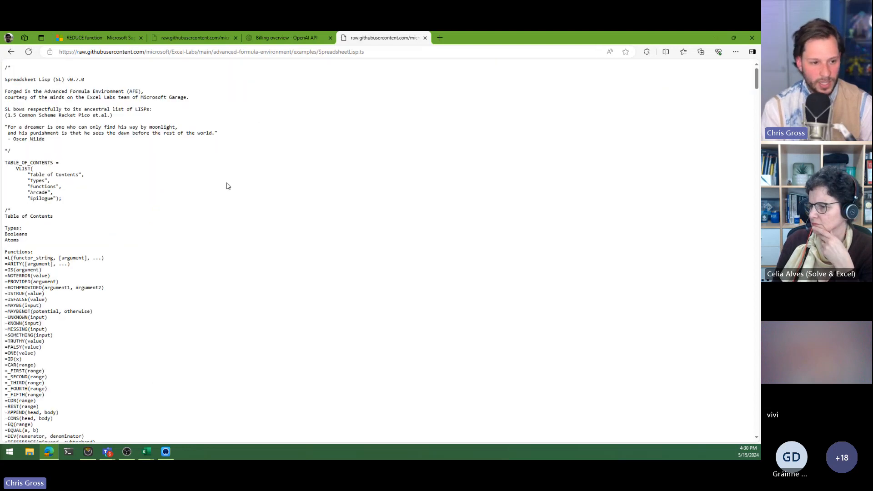
key("ctrl+a")
key("ctrl+c")
key("ctrl+c")
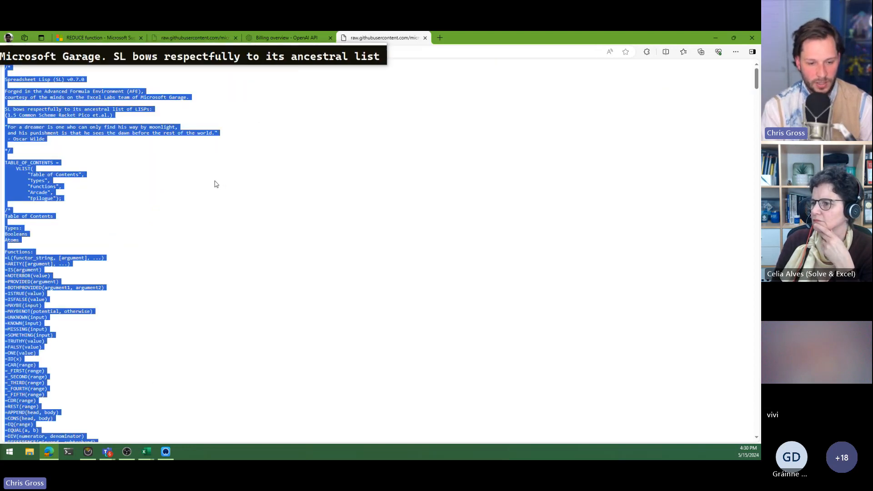
- Switch to the Excel workbook and add a new Excel Labs module named LISPFUNCTIONS
key("alt+Tab")
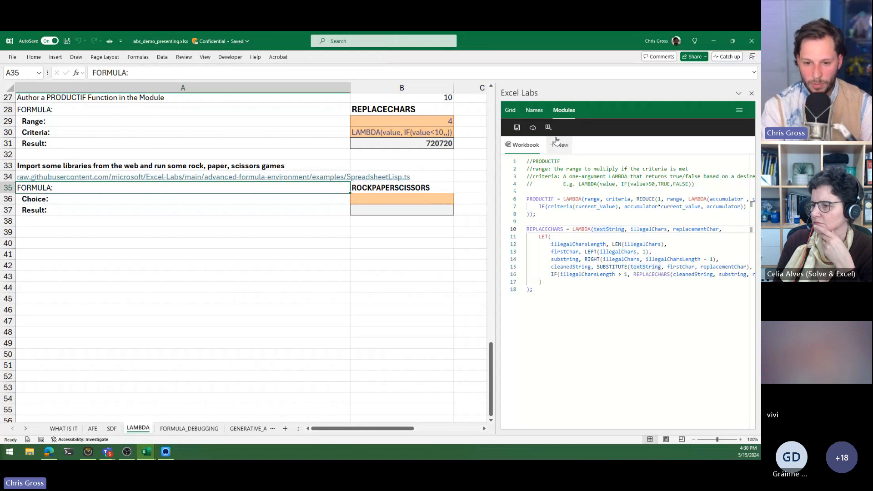
left_click(564, 144)
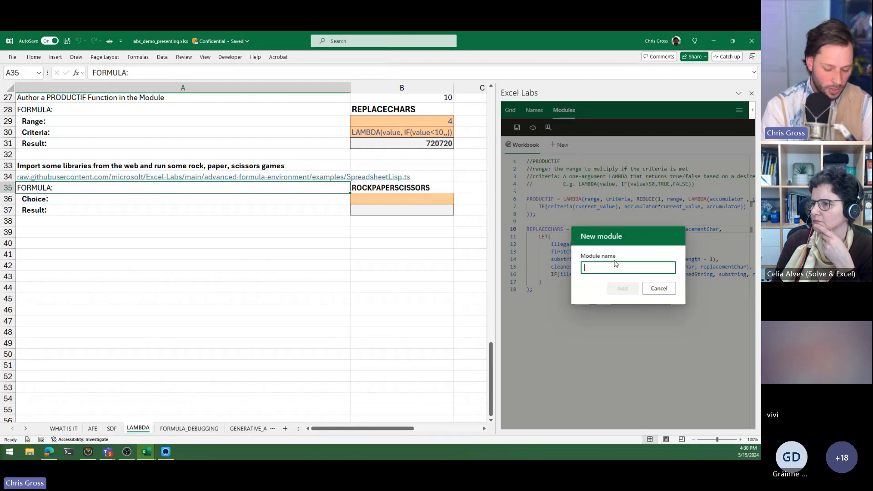
type("LIST")
key("shift+BackSpace")
type("PFUNCTIONS")
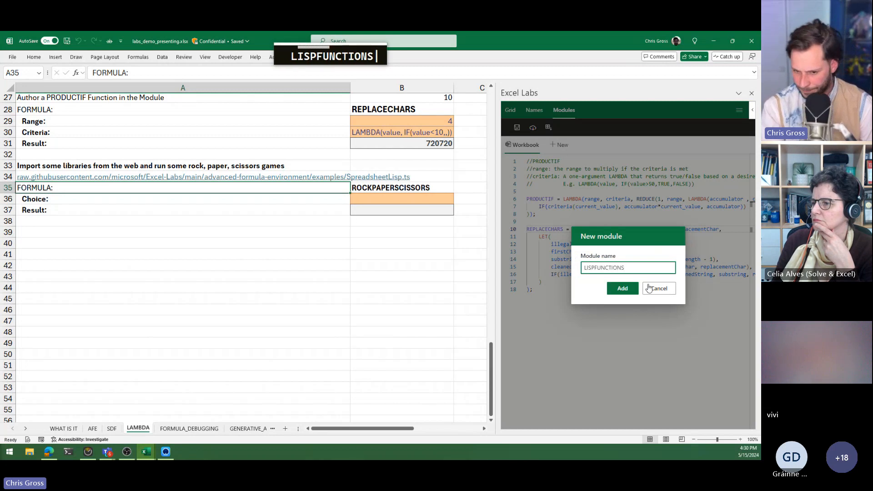
left_click(624, 292)
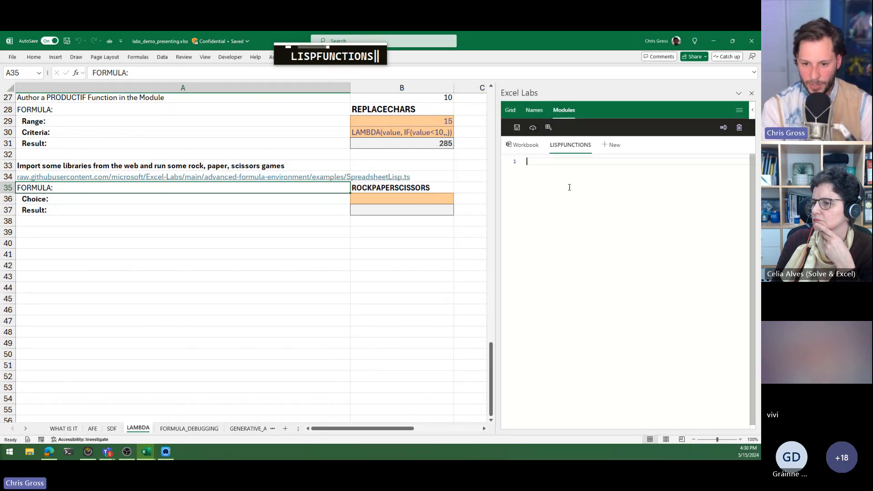
- Paste the copied library code into the LISPFUNCTIONS module and save it to the workbook
key("ctrl+v")
left_click_drag(597, 428, 533, 427)
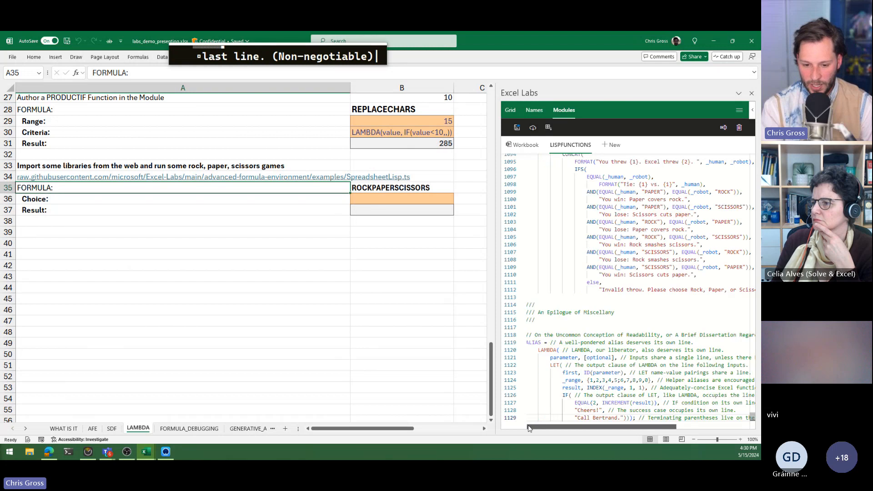
left_click(516, 127)
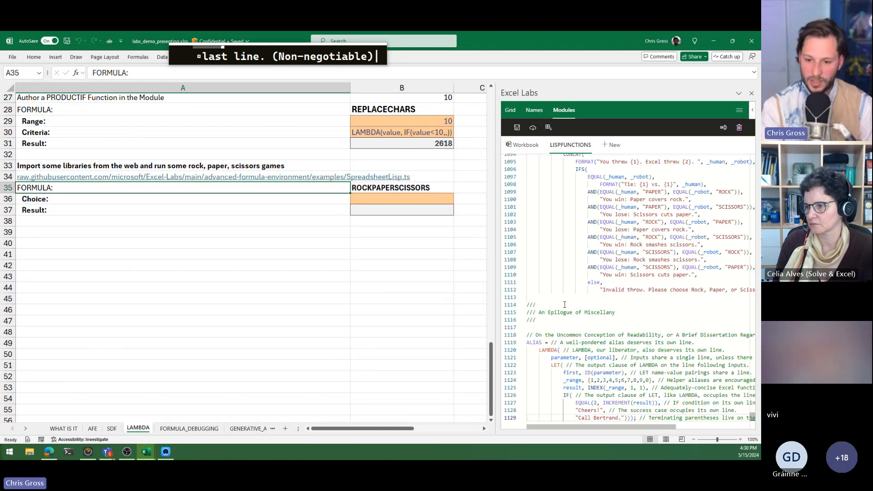
- Use Go to Symbol from the start of the module to find "rockp" and jump to the ROCKPAPERSCISSORS function
scroll(565, 304, "up", 10)
scroll(562, 288, "up", 20)
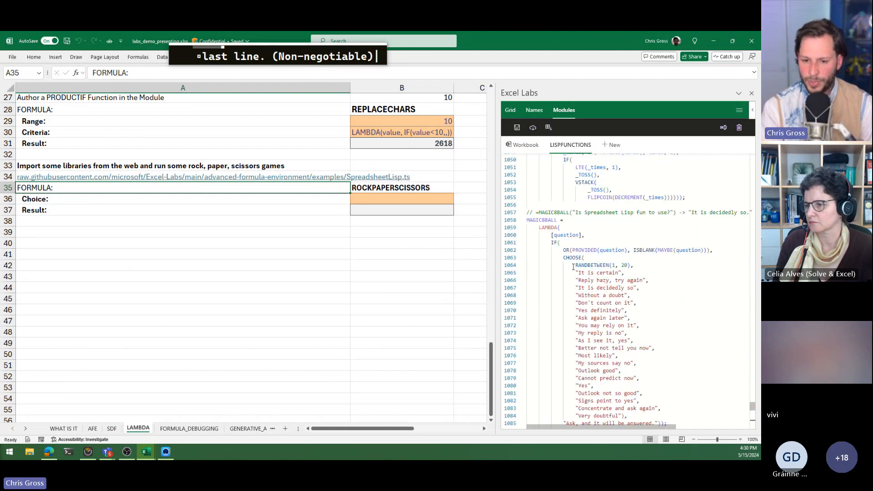
left_click_drag(747, 374, 745, 155)
left_click(563, 163)
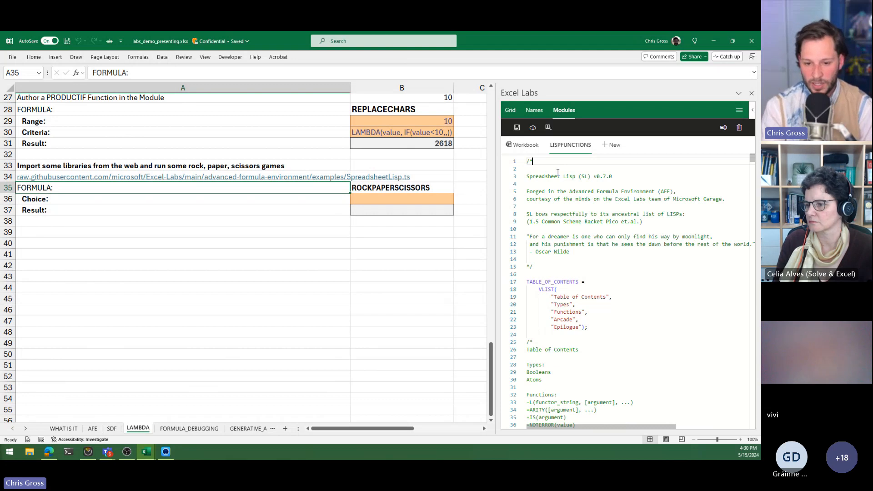
right_click(556, 167)
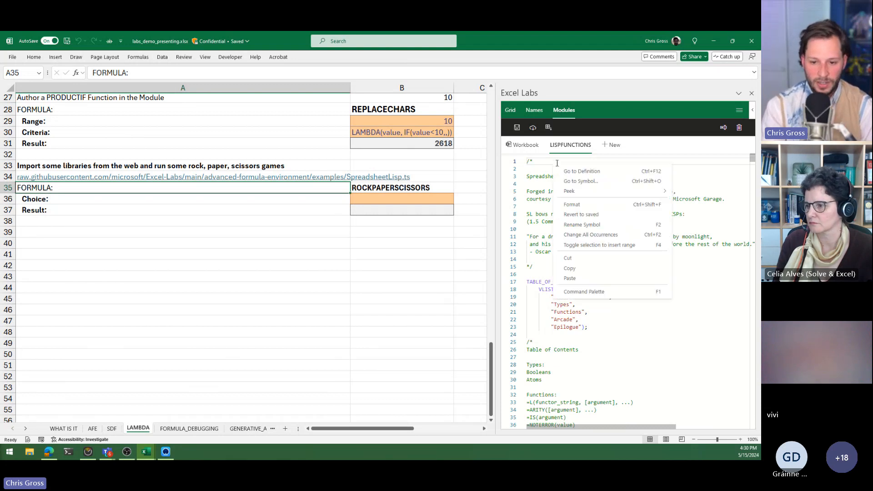
left_click(588, 182)
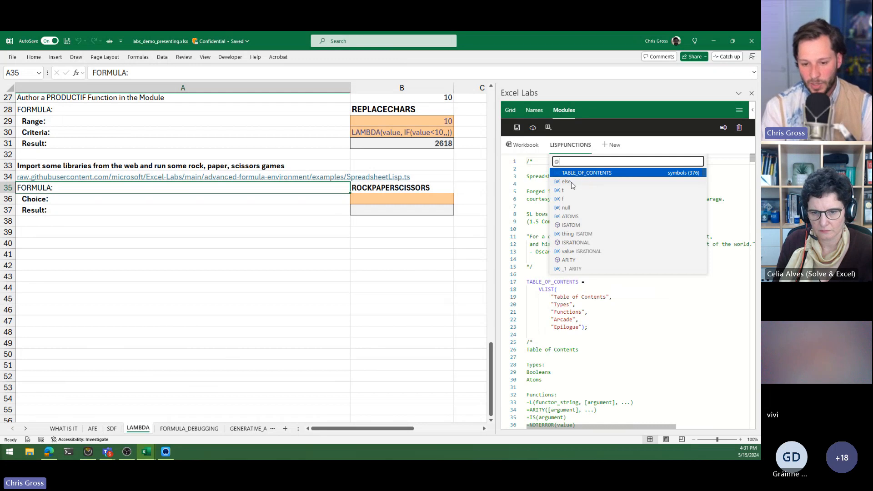
scroll(573, 209, "down", 5)
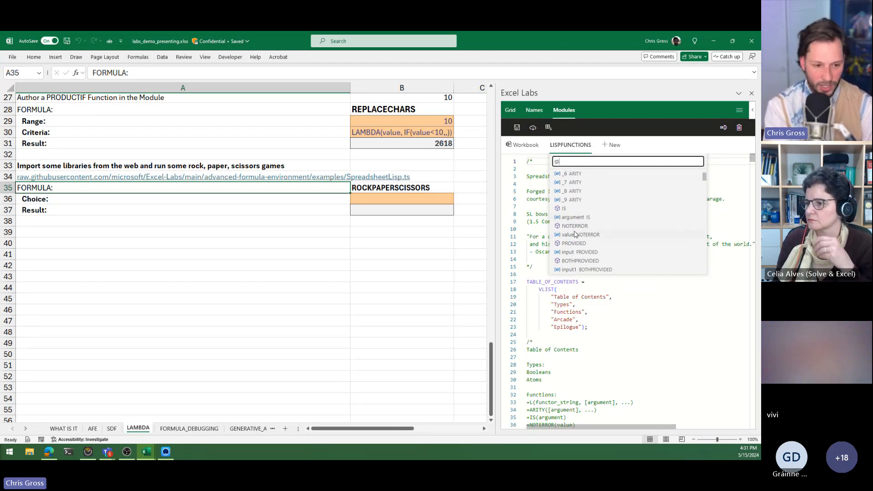
type("ro")
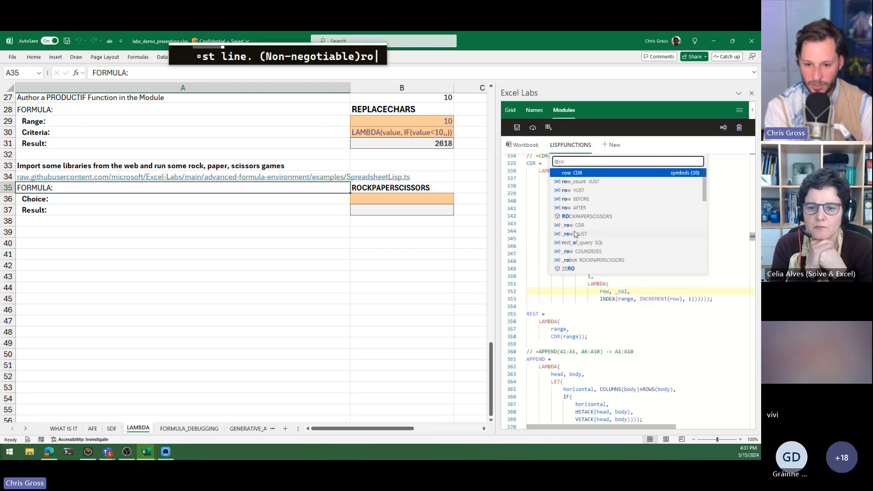
type("ckp")
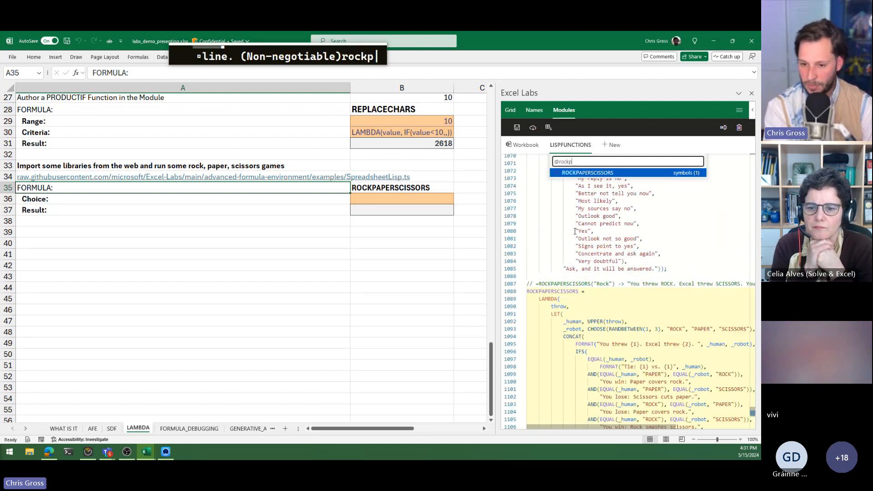
key("Return")
scroll(626, 307, "down", 2)
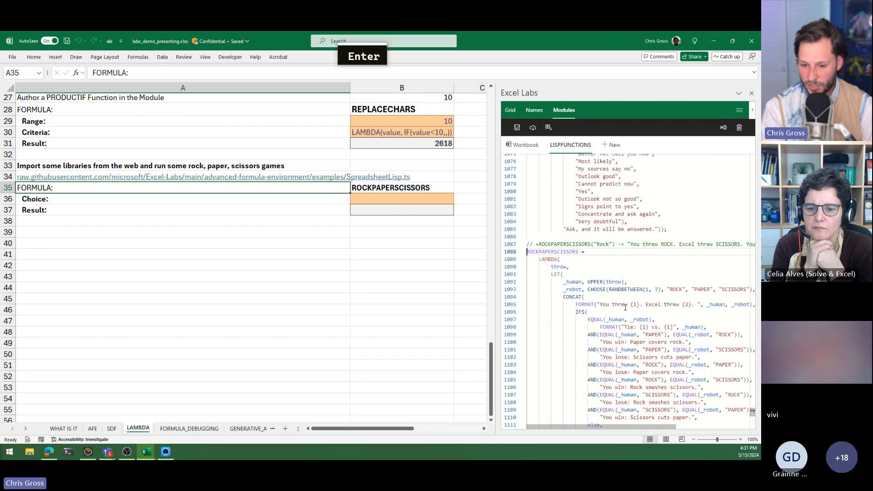
- Widen the Excel Labs pane and examine the full ROCKPAPERSCISSORS function code
left_click_drag(497, 389, 322, 370)
scroll(461, 327, "down", 2)
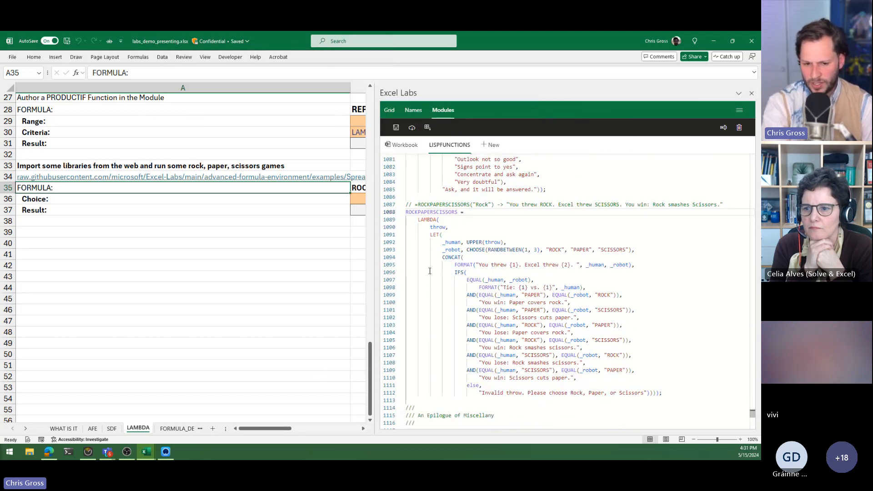
scroll(439, 270, "up", 2)
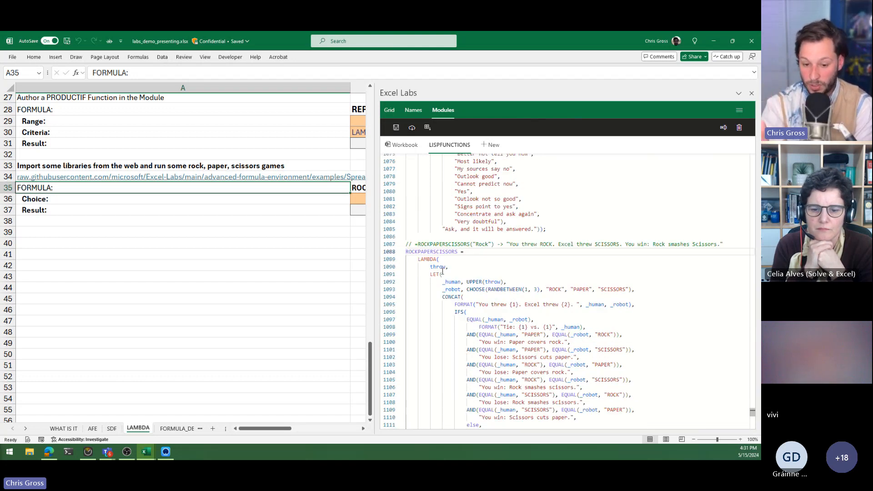
scroll(452, 289, "down", 1)
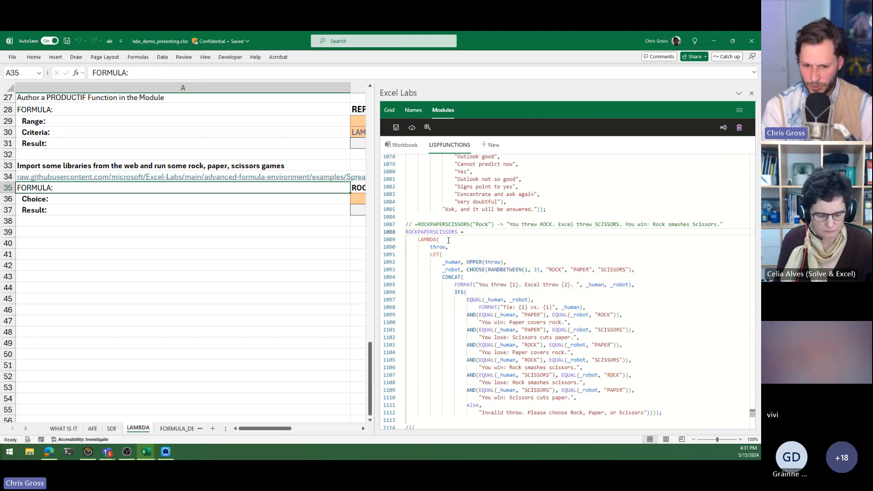
scroll(500, 329, "down", 1)
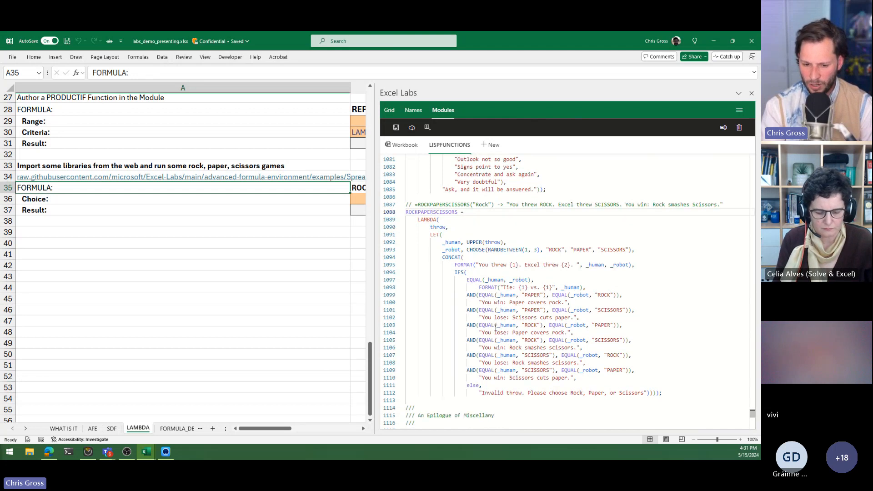
- Peek at the definition of the FORMAT function used in the tie case of ROCKPAPERSCISSORS, review it and close the peek view
double_click(481, 289)
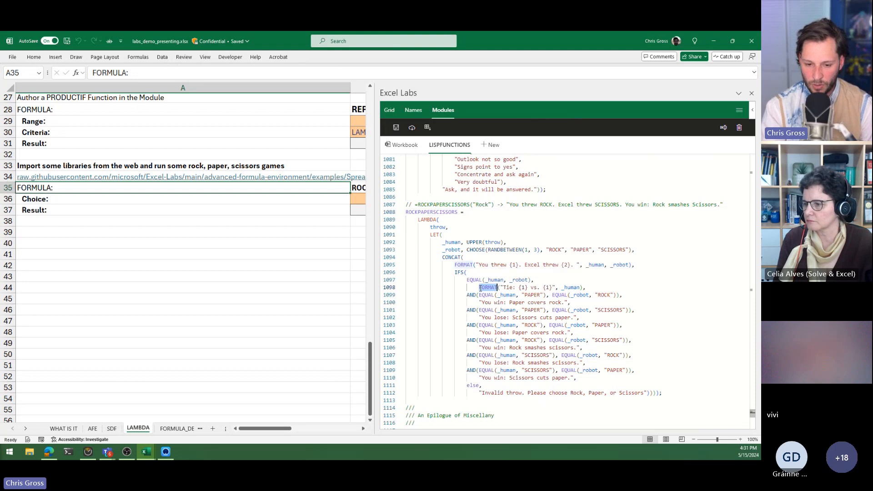
left_click(489, 289)
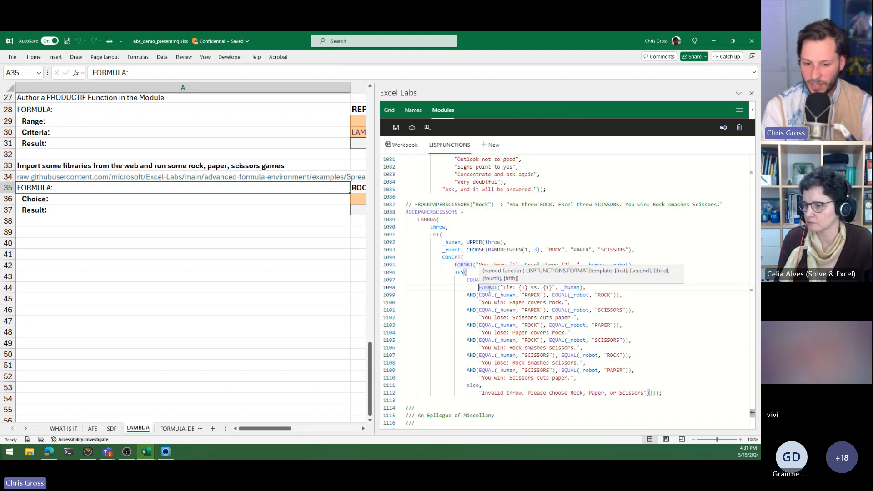
left_click_drag(529, 288, 518, 287)
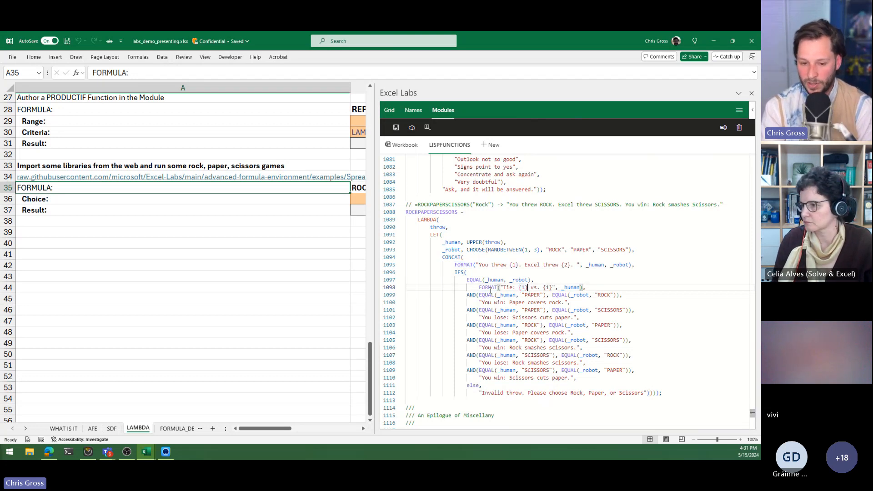
left_click(490, 287)
right_click(491, 289)
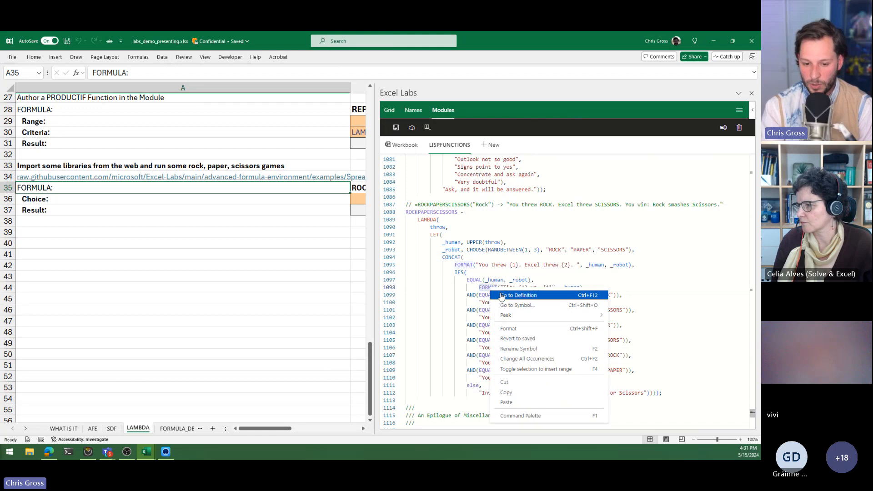
mouse_move(516, 317)
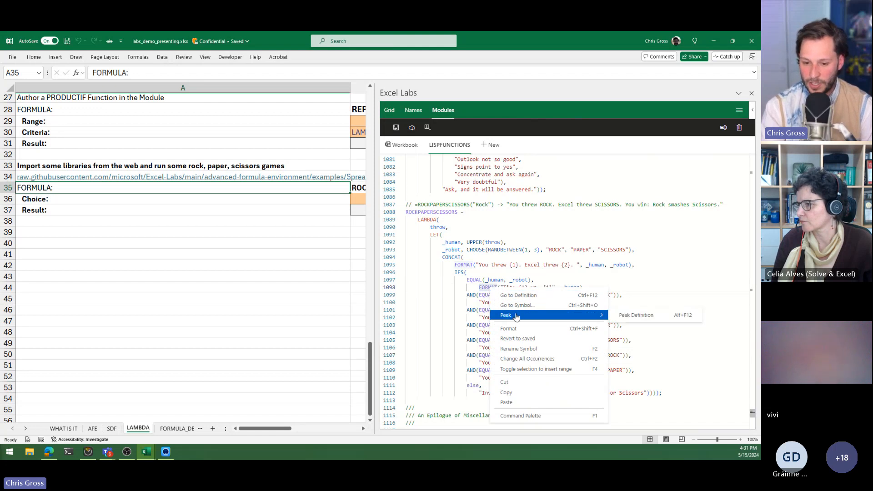
left_click(646, 320)
scroll(542, 358, "down", 3)
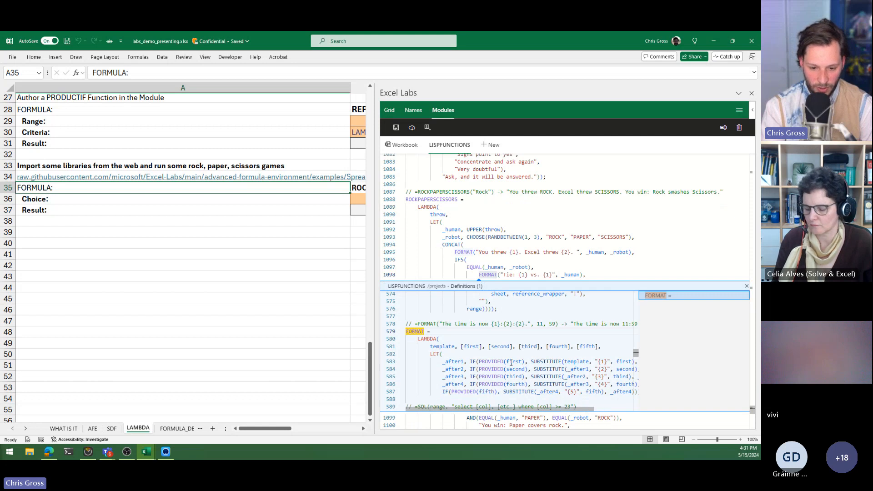
scroll(503, 364, "down", 2)
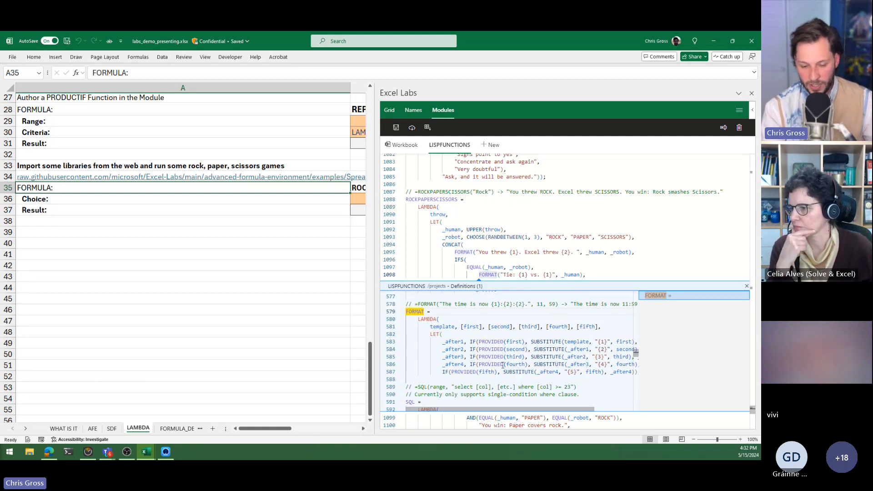
left_click_drag(488, 408, 532, 331)
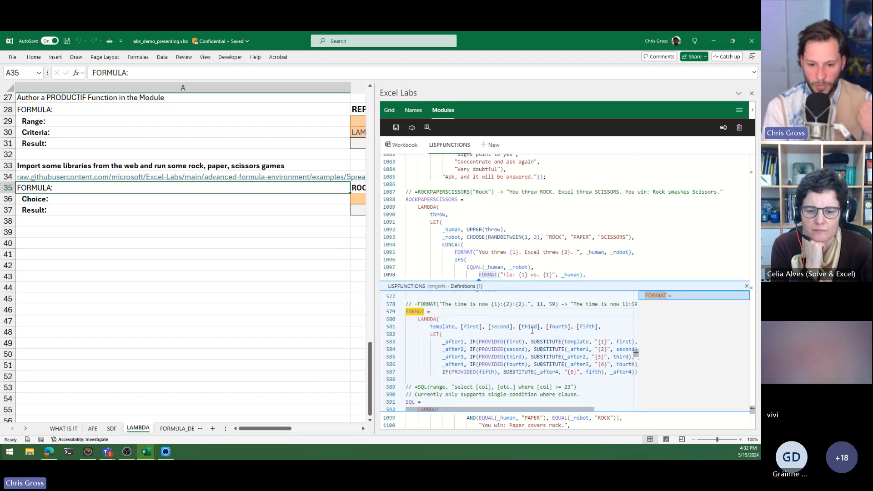
left_click(747, 286)
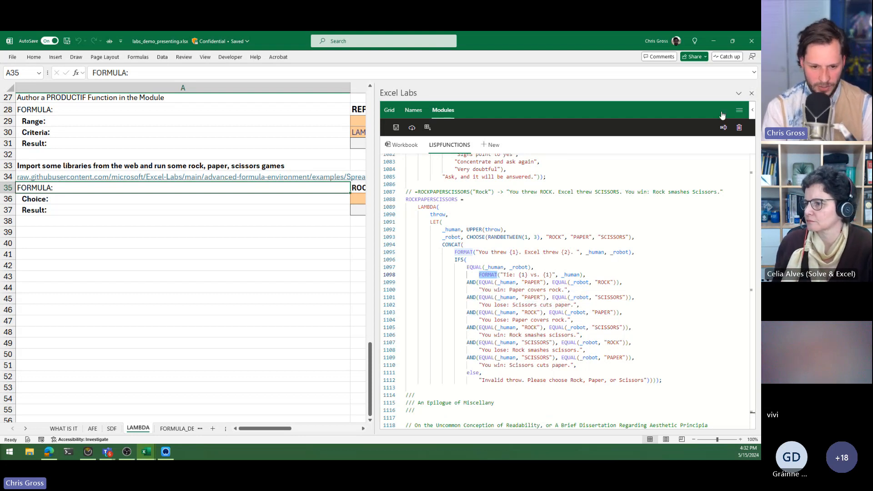
- Narrow the Excel Labs pane to reveal the ROCKPAPERSCISSORS cells and select the Choice cell B36
left_click_drag(373, 306, 572, 303)
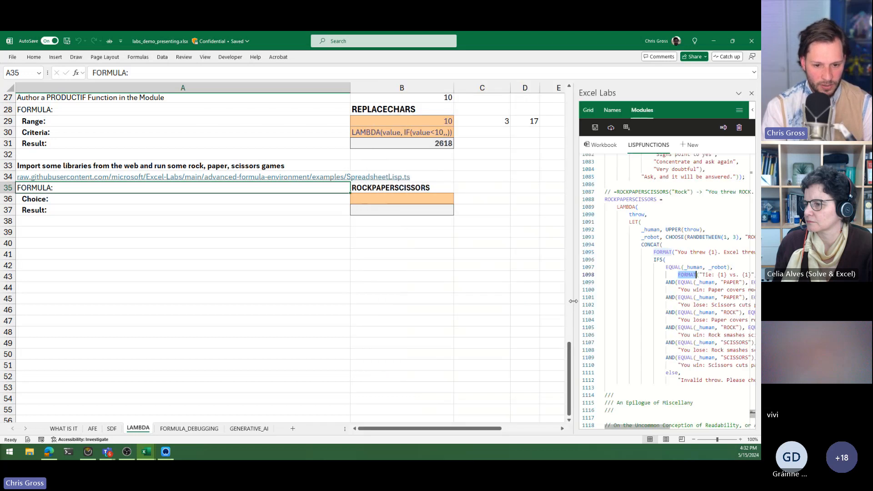
left_click(381, 212)
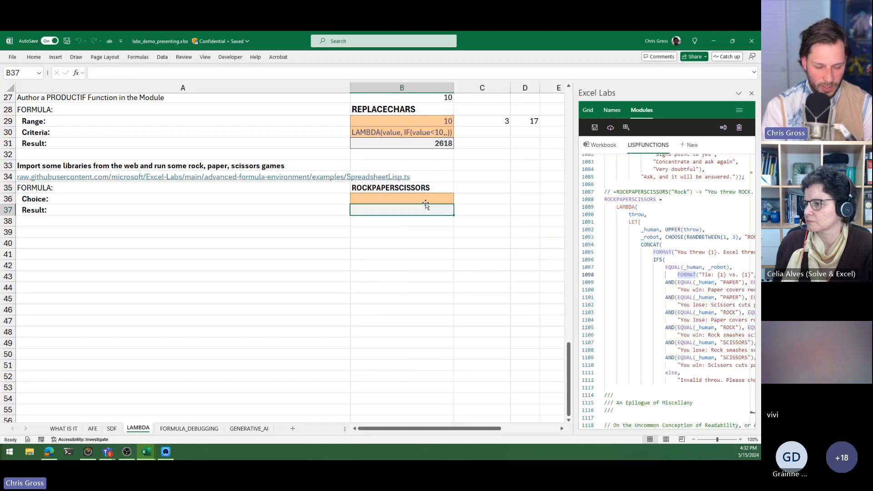
left_click(395, 197)
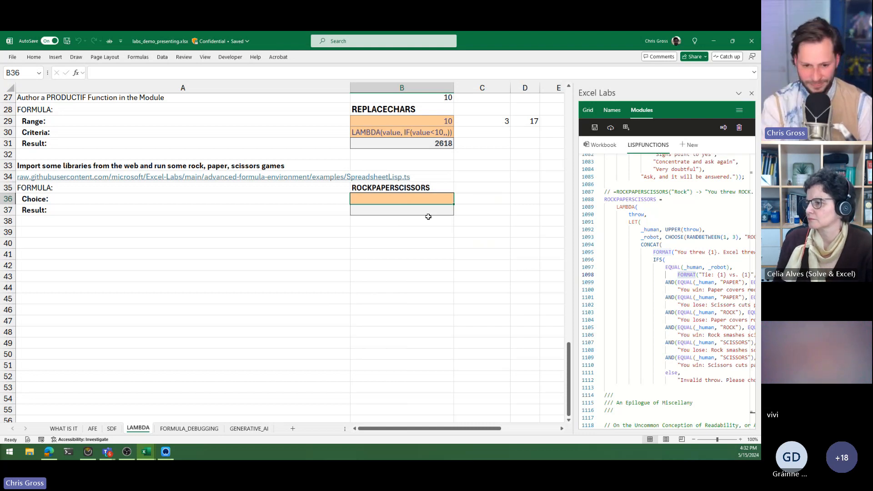
type("=rock")
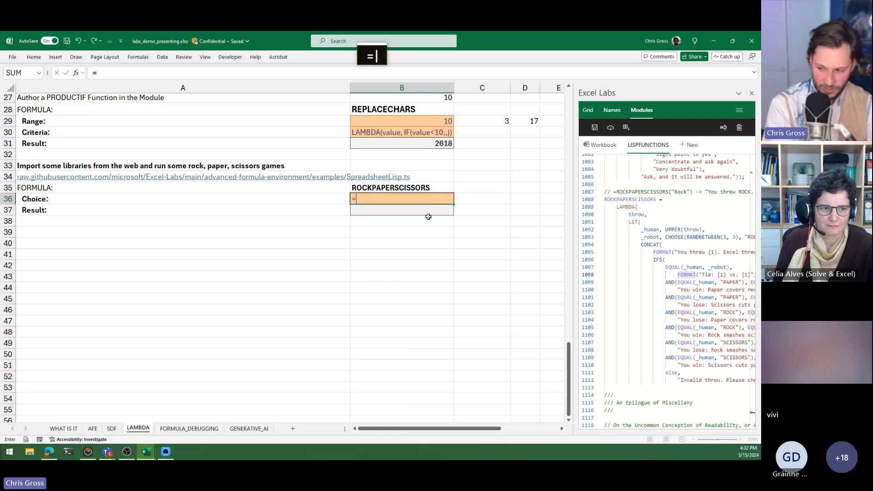
key("Escape")
key("Escape")
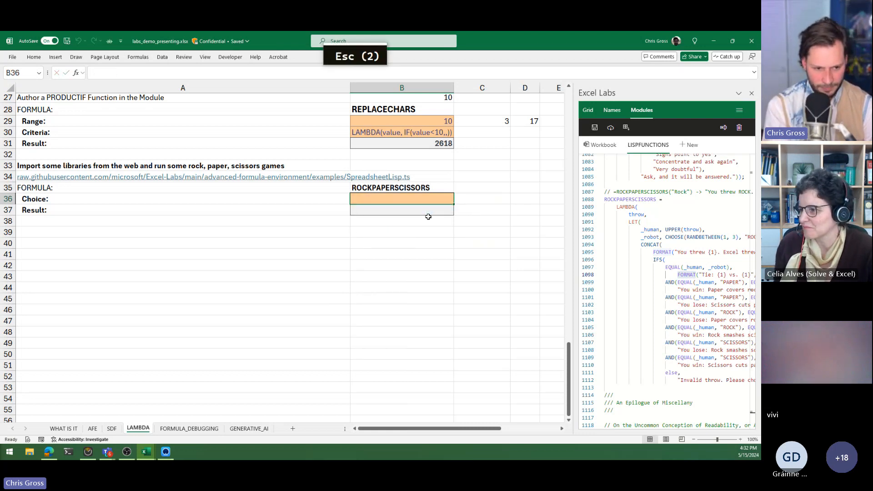
- Enter PAPER as the choice in cell B36 of the ROCKPAPERSCISSORS section
key("Down")
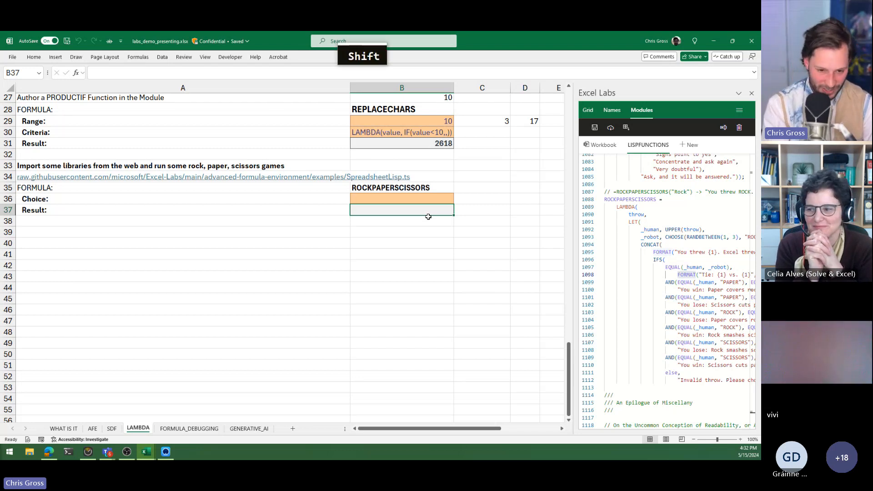
key("shift+Return")
key("Delete")
type("PAPER")
key("Return")
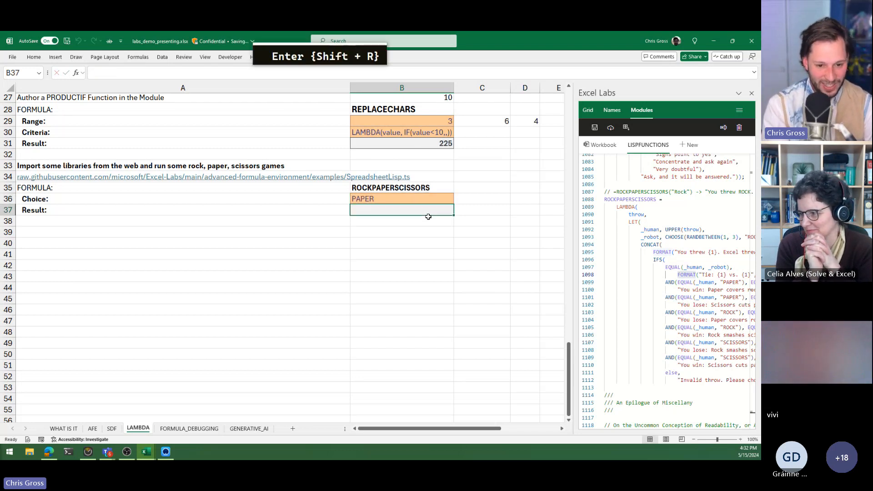
- Enter =LISPFUNCTIONS.ROCKPAPERSCISSORS(B36) in the Result cell B37 and make row 37 tall enough for the full text
type("=rco")
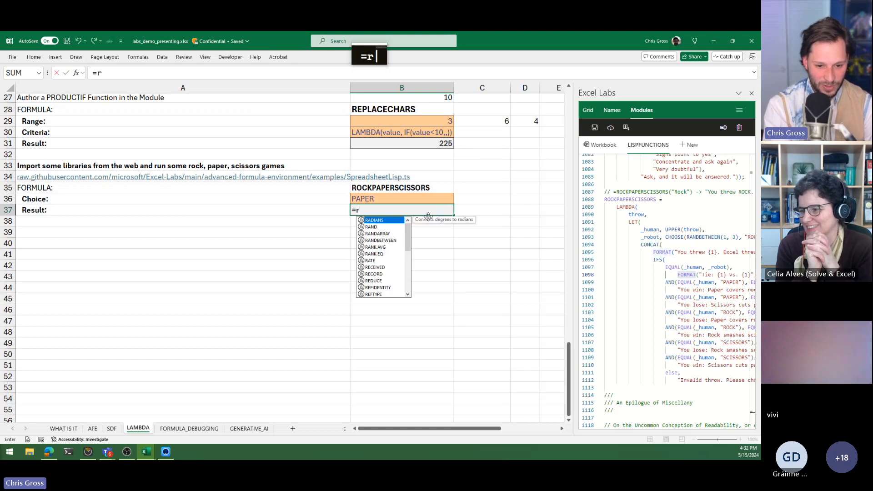
key("BackSpace")
key("BackSpace")
type("ock")
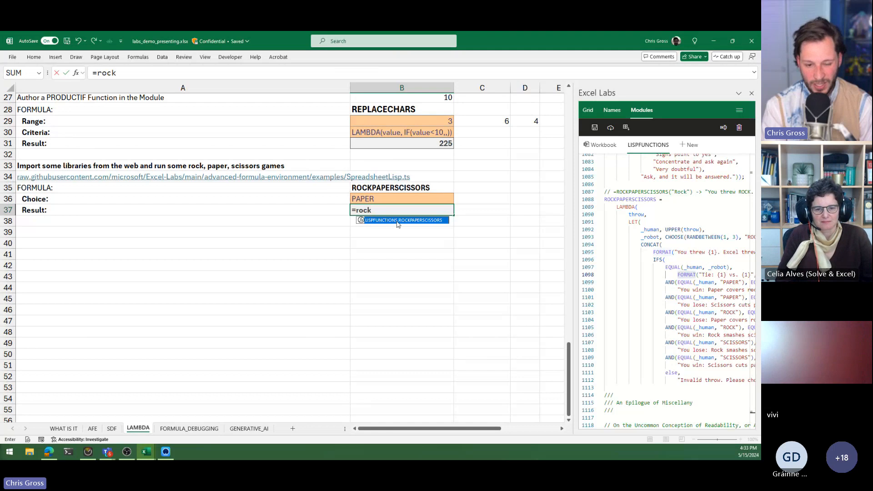
key("Tab")
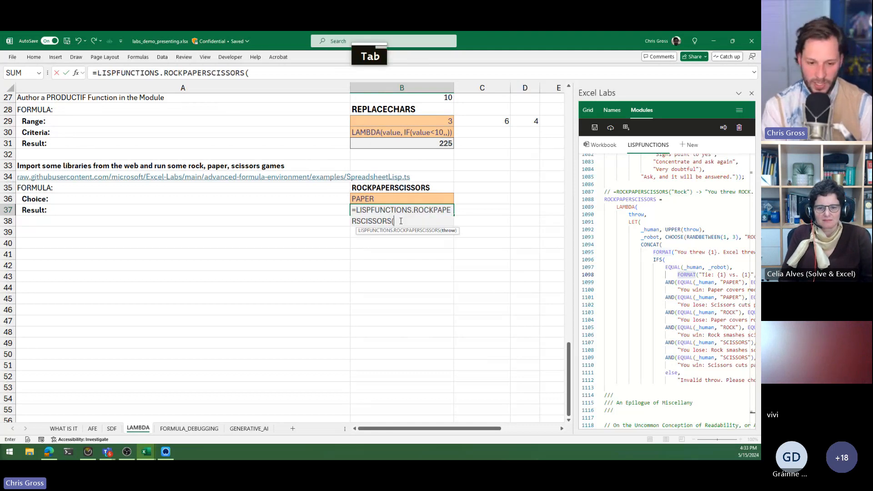
key("Up")
type(")")
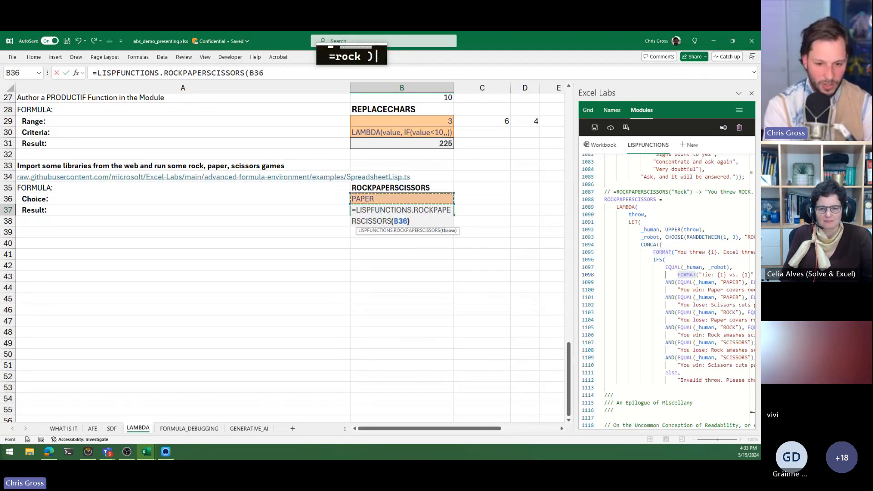
key("Return")
key("Up")
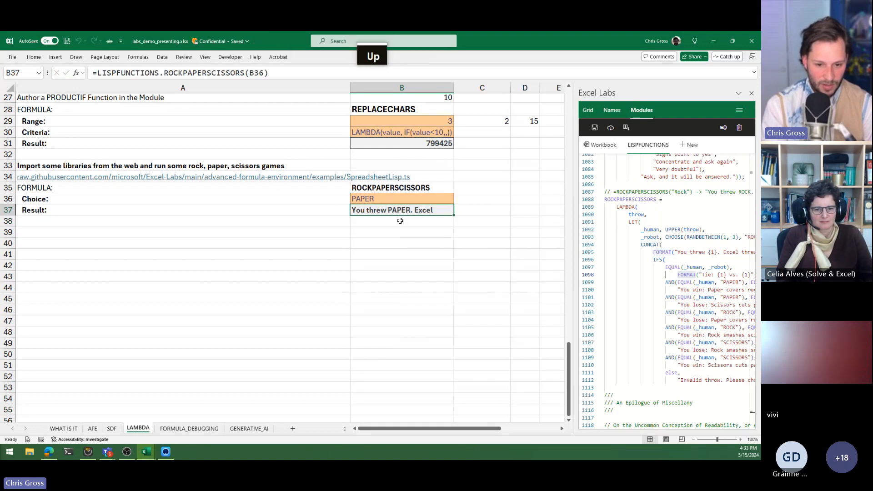
left_click_drag(10, 215, 25, 264)
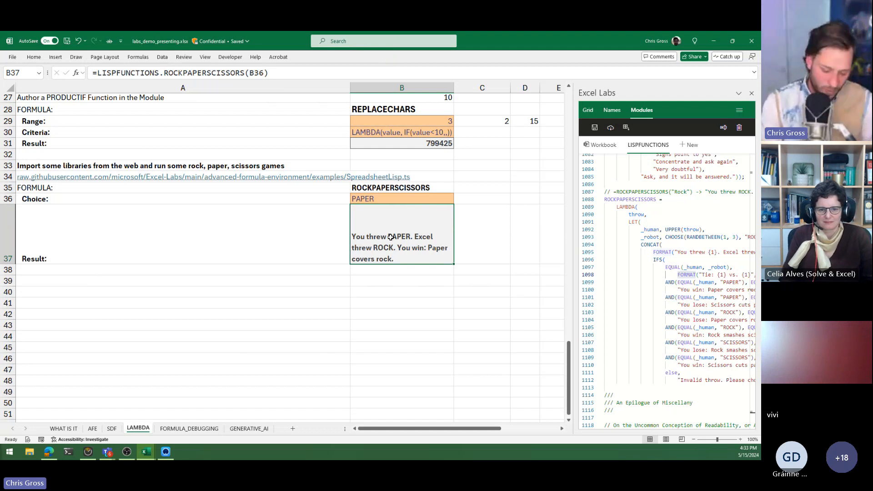
- Recalculate the worksheet repeatedly to play further rock, paper, scissors rounds with the formula in B37
key("F9")
key("F9")
key("F9")
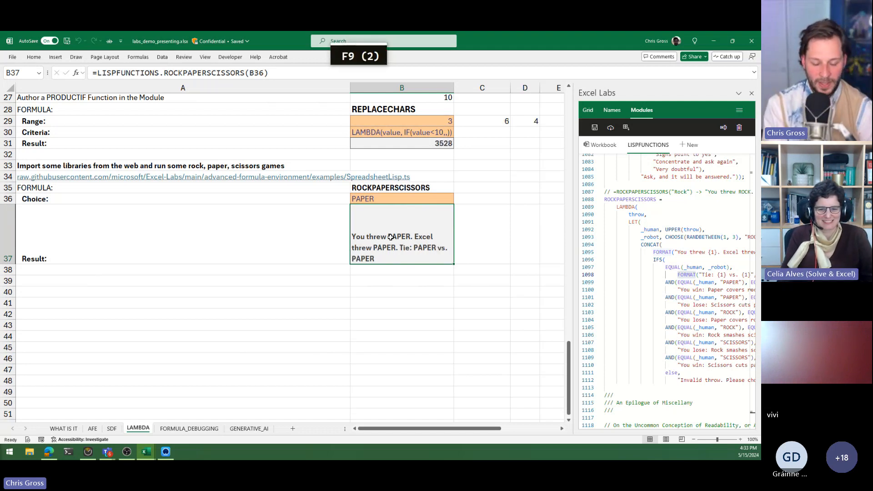
key("F9")
key("F9")
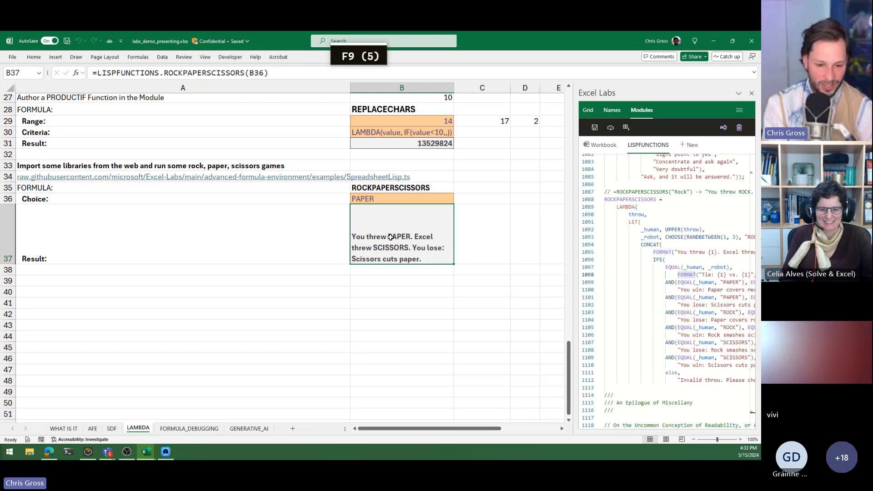
key("F9")
key("F9")
key("F9")
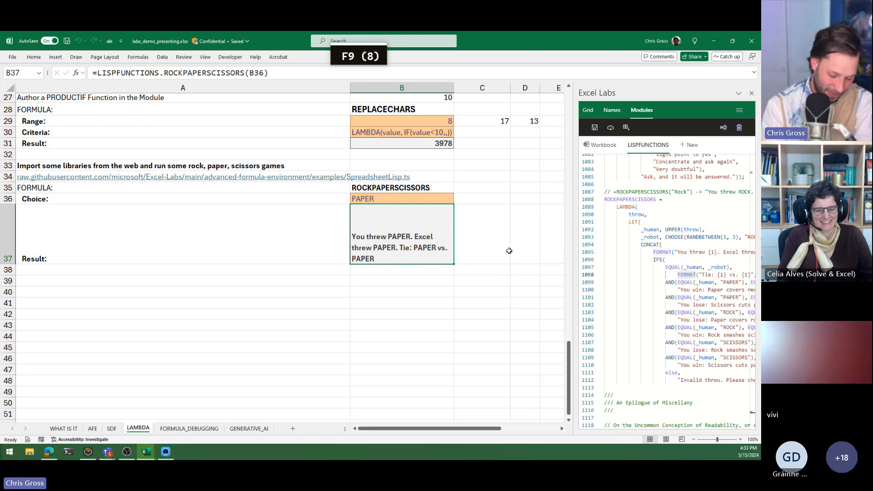
key("F9")
key("F9")
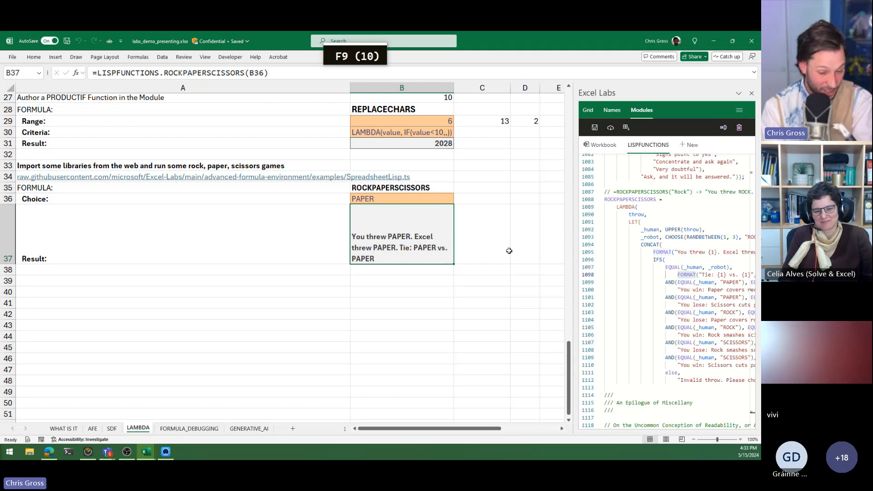
key("F9")
key("F9")
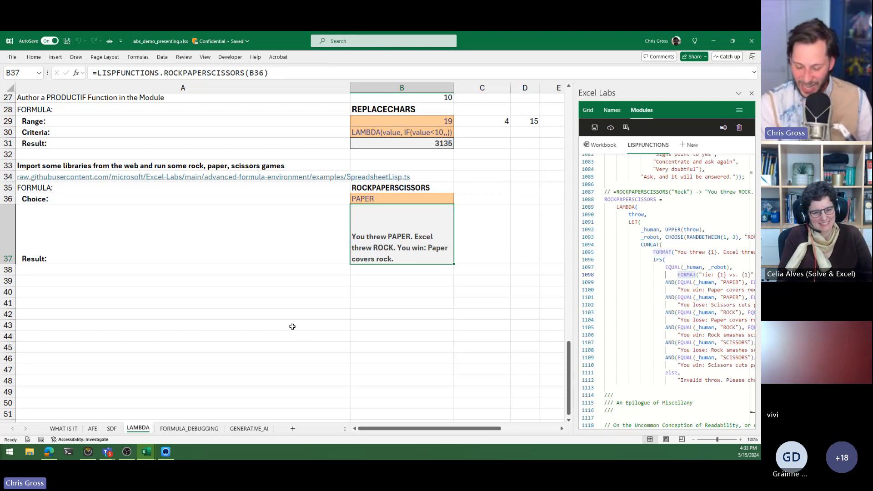
- Switch to the FORMULA_DEBUGGING sheet, select cell A4 and narrow the Excel Labs pane to show more of the worksheet
scroll(255, 322, "up", 1)
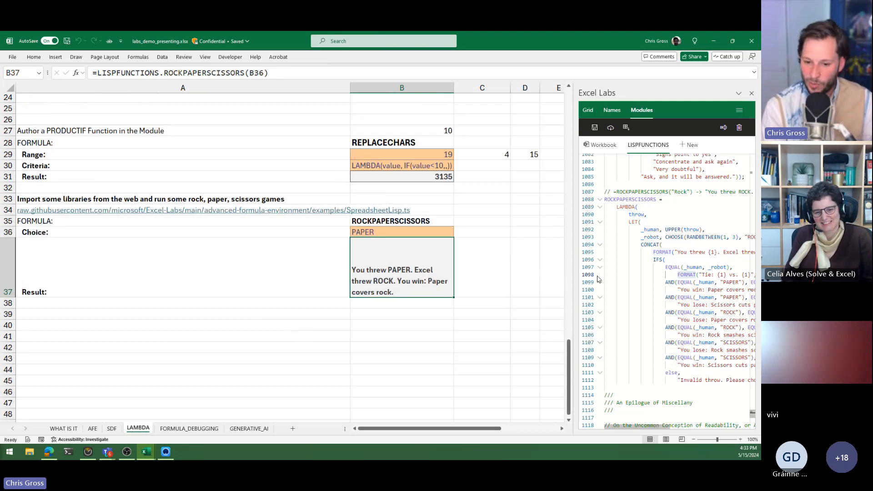
left_click_drag(575, 289, 474, 298)
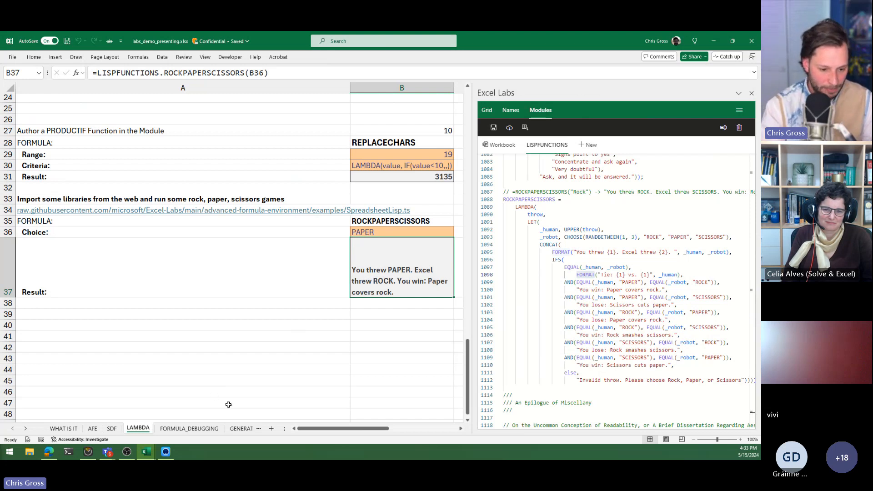
left_click(190, 428)
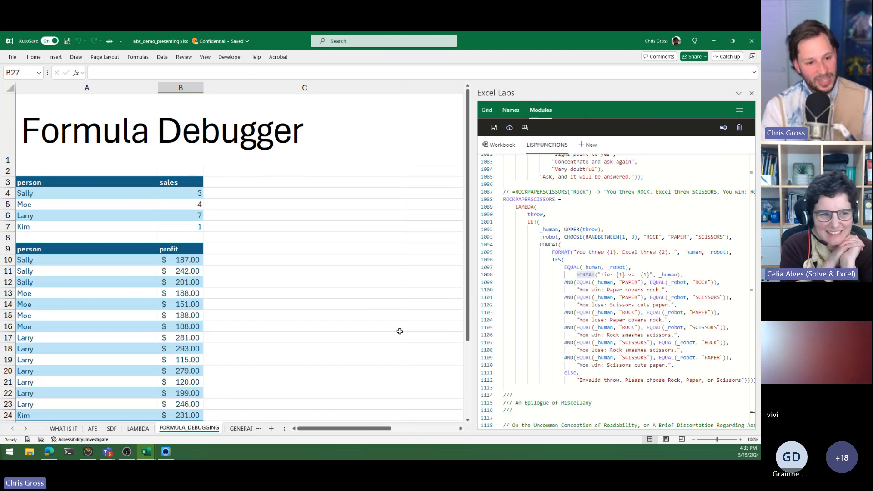
left_click(152, 201)
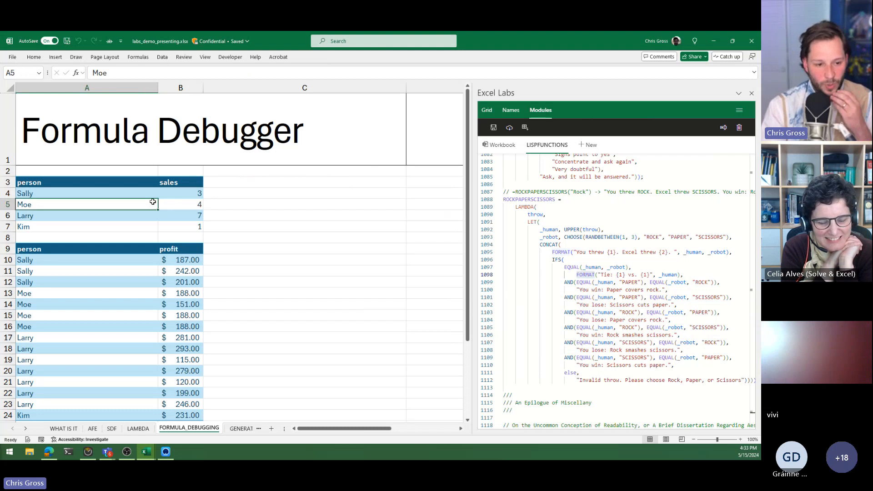
key("Up")
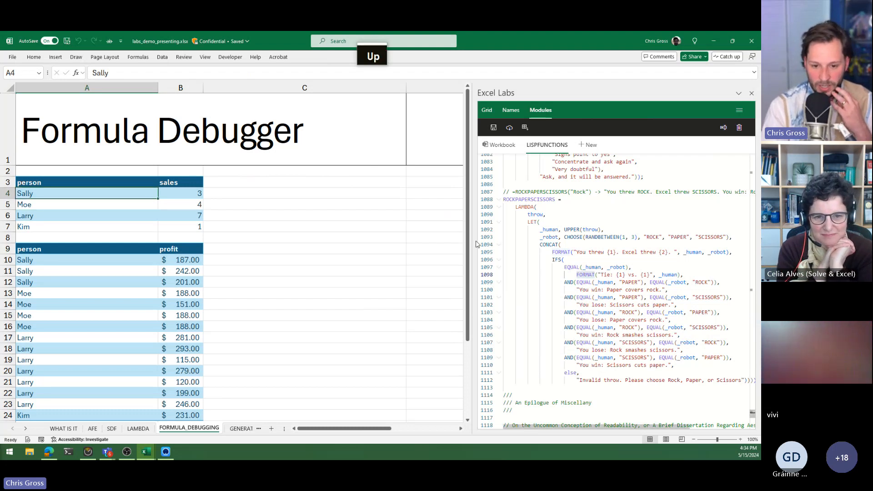
left_click_drag(472, 246, 603, 246)
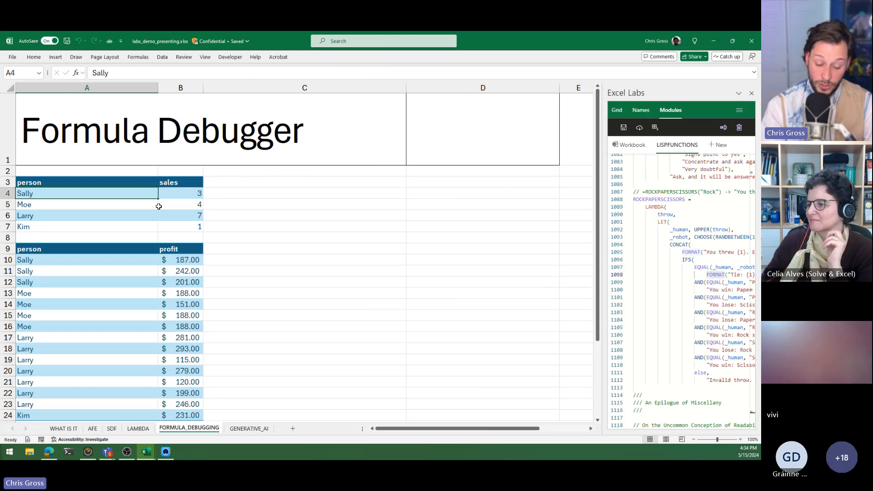
- Open Excel's built-in Evaluate Formula dialog for cell A4, look it over and close it
left_click(139, 57)
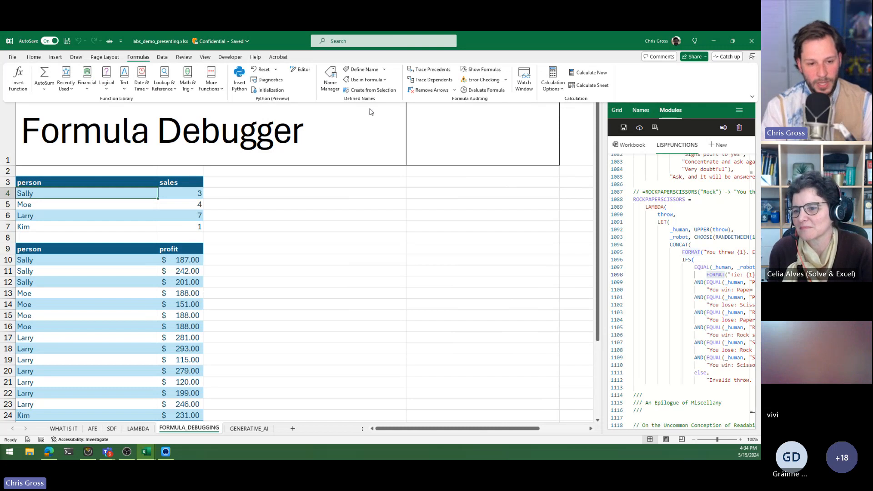
left_click(485, 90)
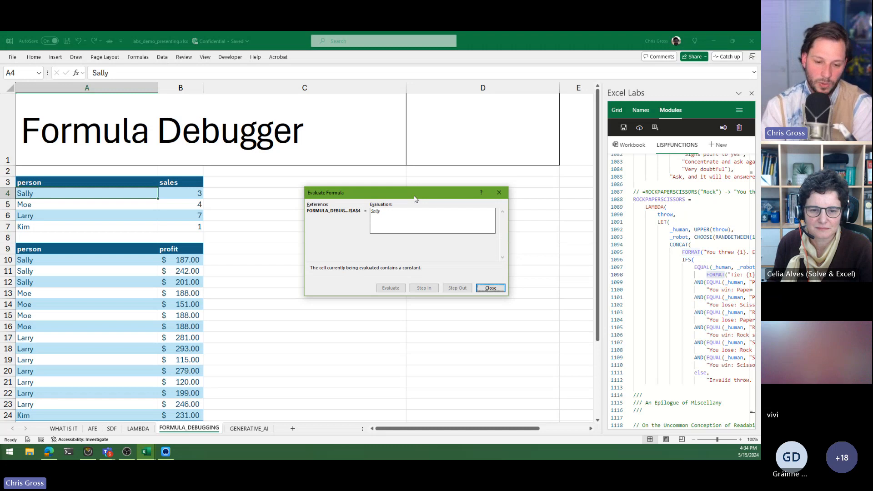
left_click_drag(419, 184, 394, 175)
left_click(465, 279)
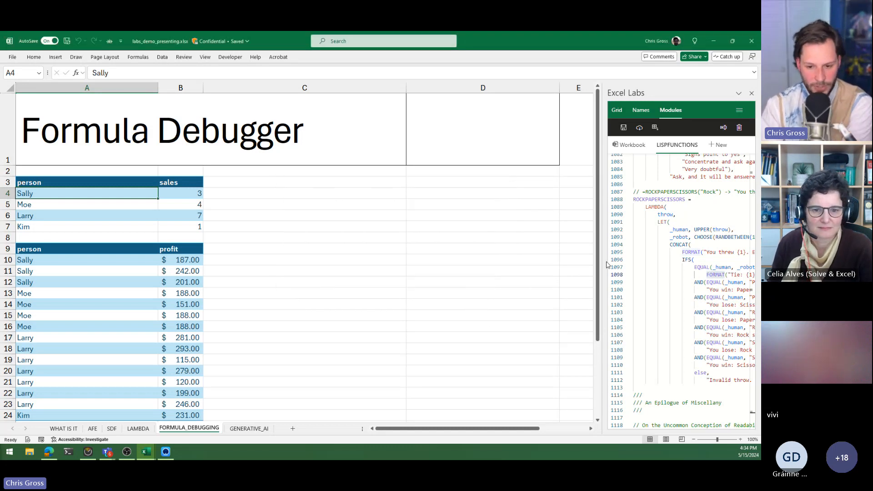
- Widen the Excel Labs pane and show cell B4 of the sales table in its Grid editor
left_click_drag(601, 261, 368, 264)
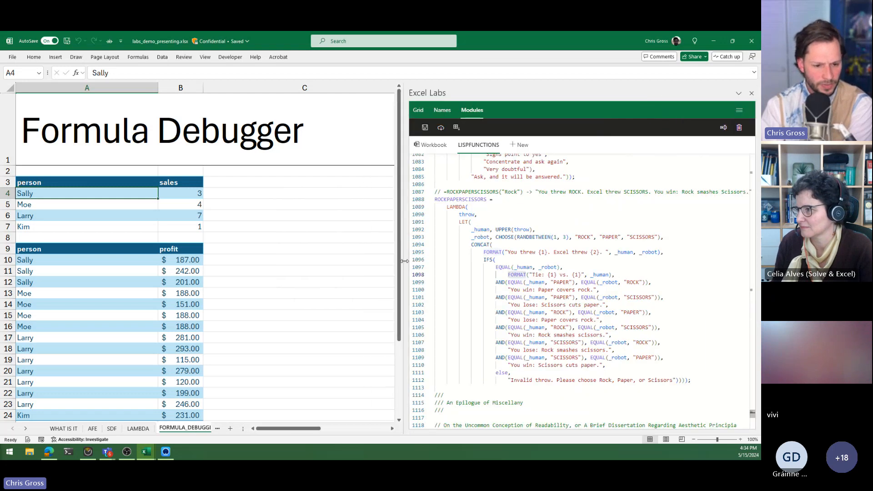
scroll(220, 302, "down", 4)
left_click(193, 246)
scroll(194, 269, "up", 5)
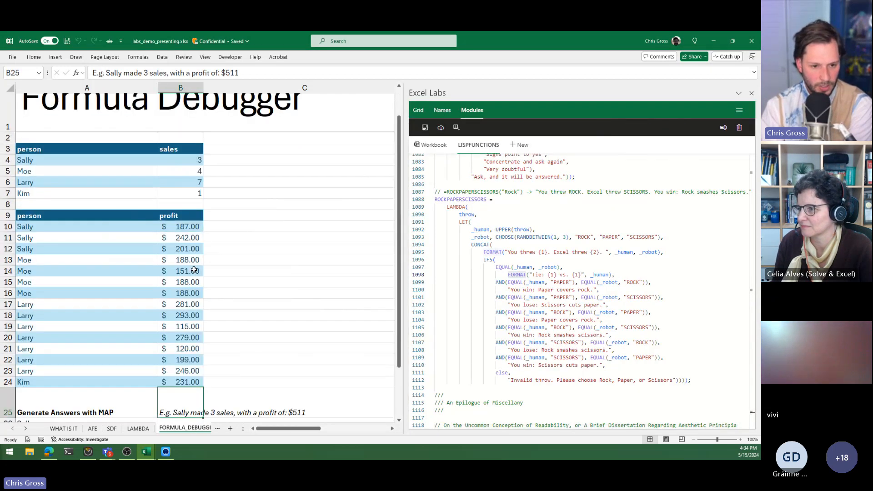
left_click(189, 193)
left_click(417, 116)
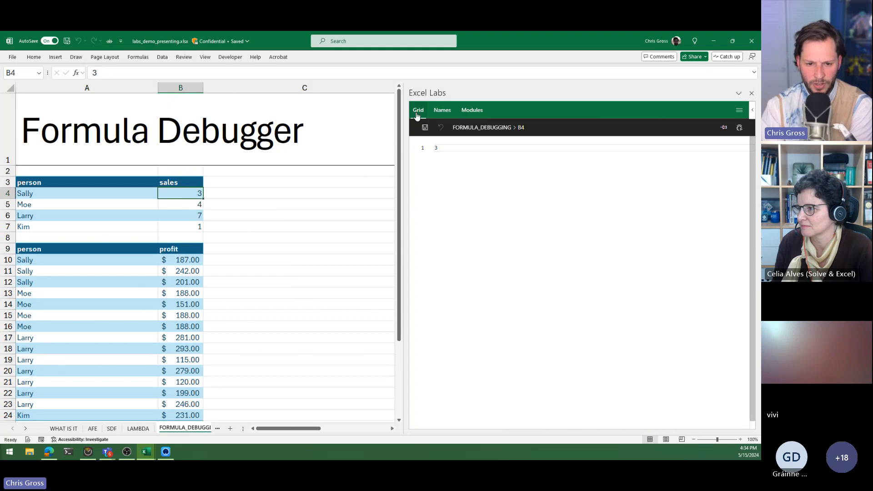
left_click(462, 116)
left_click(447, 115)
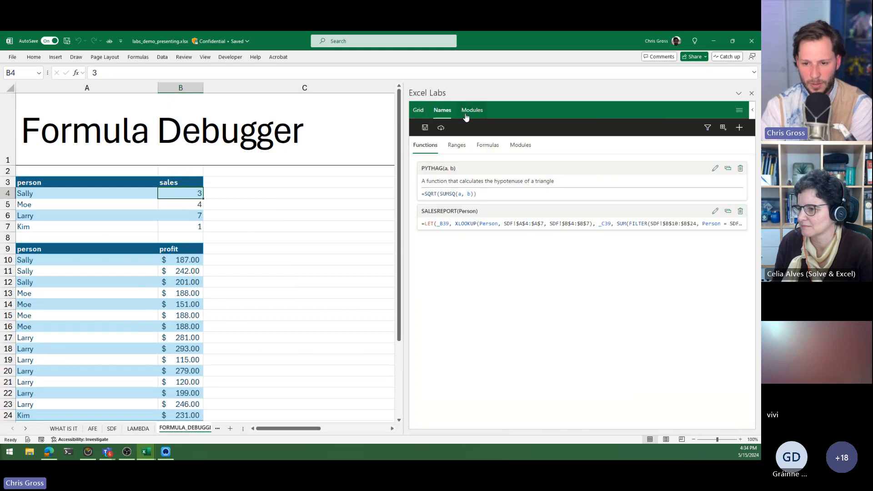
left_click(418, 110)
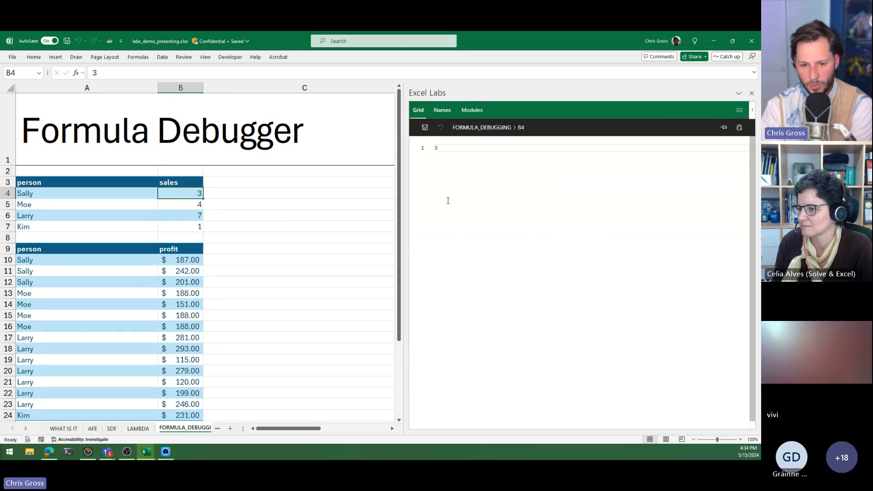
- Turn on the formula steps view for cell B4 and bring the Generate Answers with MAP section into view
left_click(501, 160)
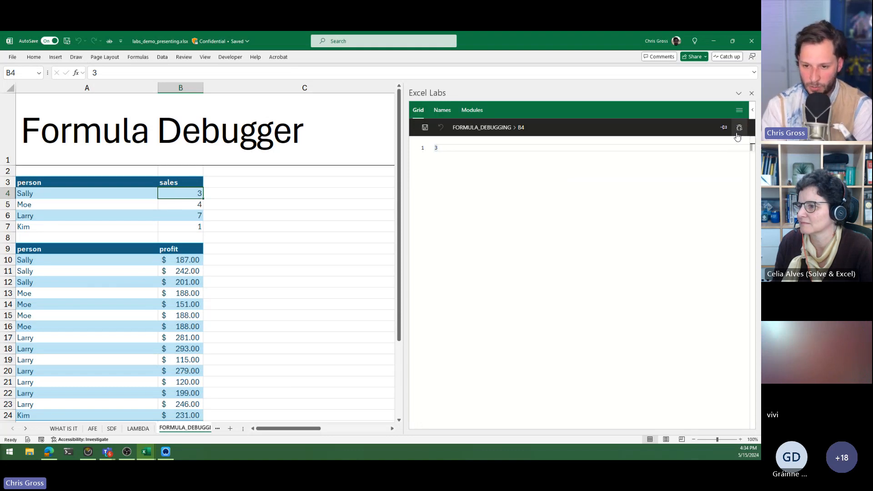
left_click(740, 131)
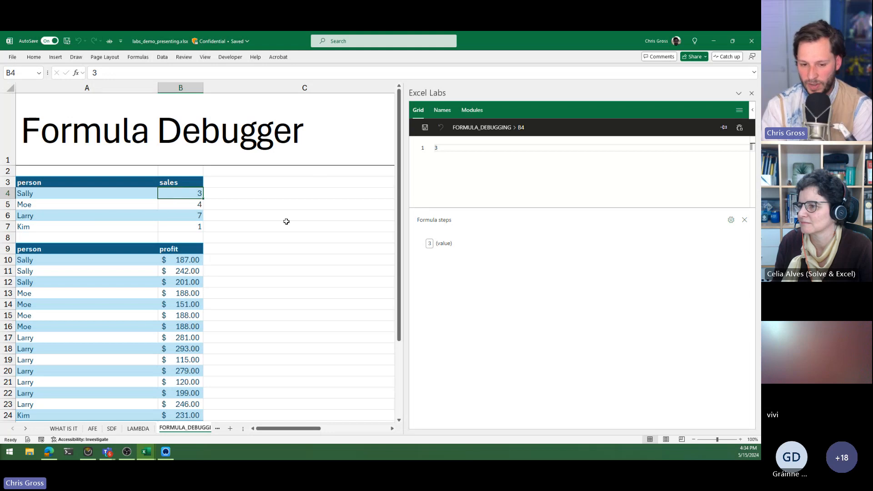
scroll(128, 291, "down", 4)
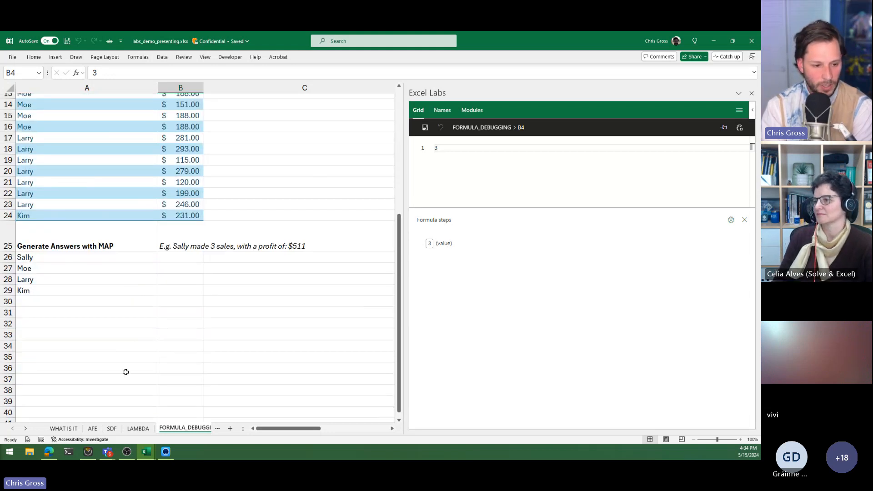
- Inspect the formula steps of the UNIQUE formula in cell A26, including the A4:A7 reference and the result array
scroll(97, 302, "up", 1)
left_click(119, 295)
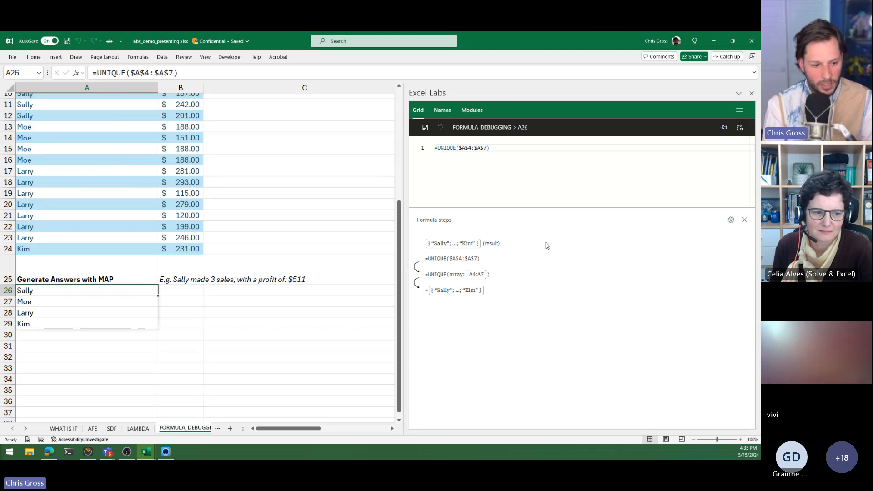
mouse_move(465, 247)
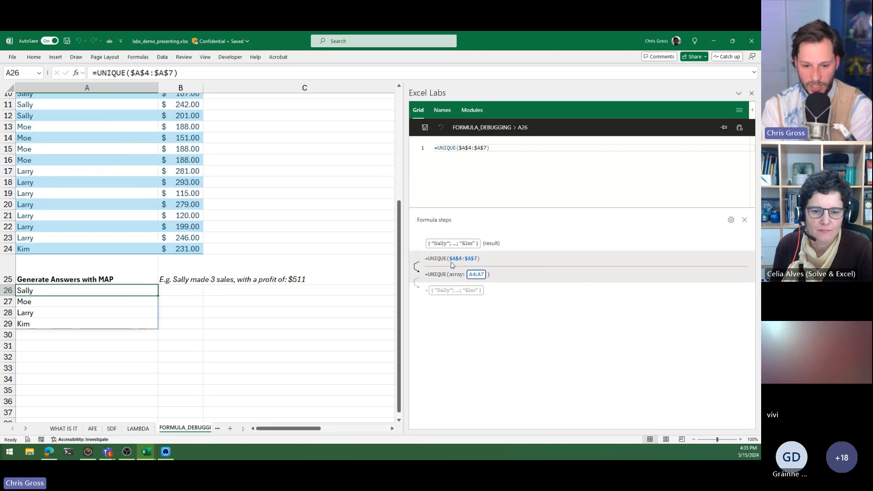
mouse_move(476, 279)
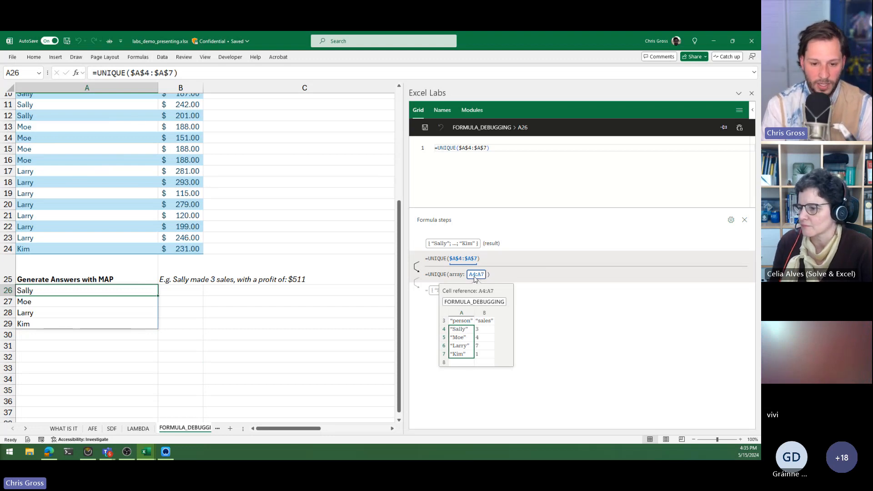
mouse_move(451, 295)
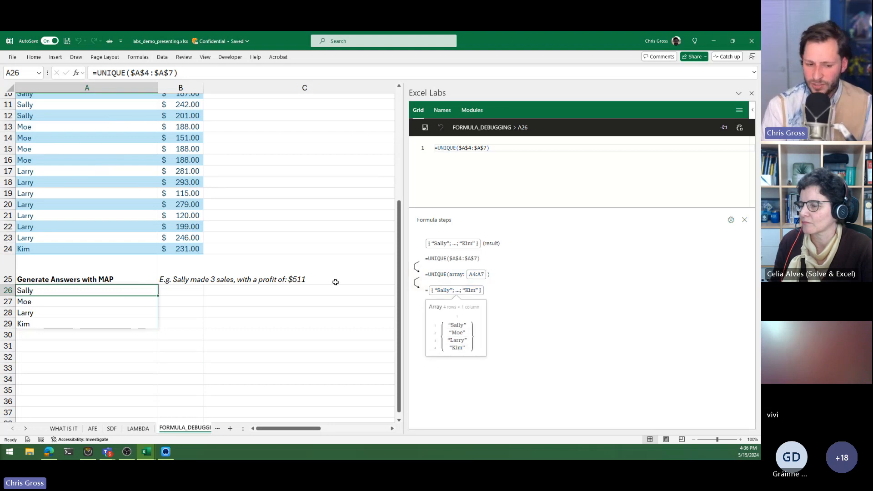
- Select cell B26 under the example answer and review the sales and profit tables above it
left_click(186, 273)
left_click(184, 290)
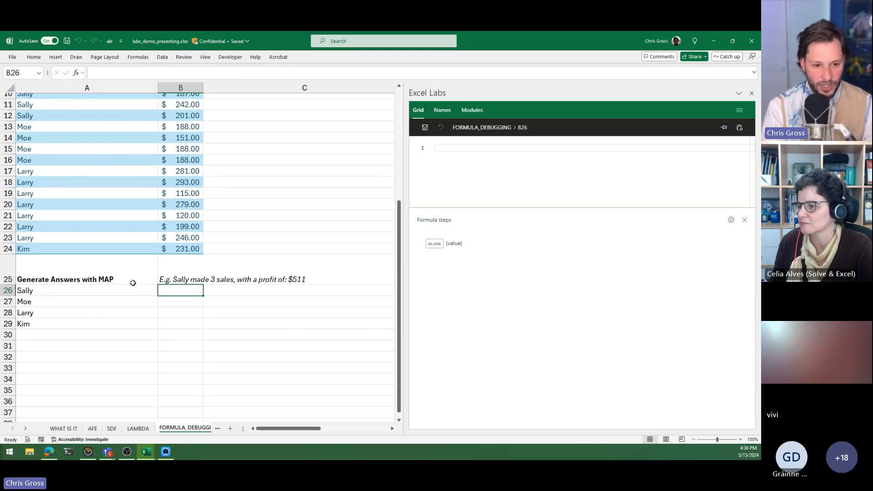
scroll(137, 295, "up", 4)
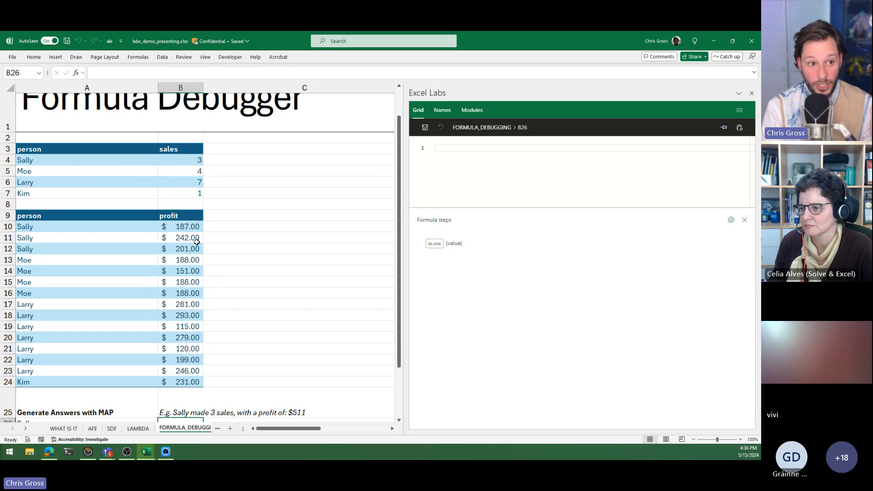
scroll(211, 279, "down", 1)
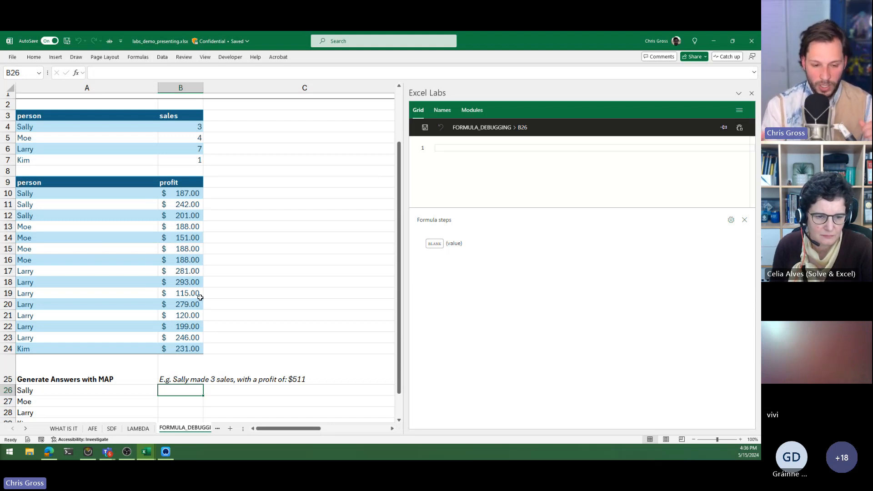
- Look up the formulas in cells B39 and B44 on the SDF sheet
left_click(92, 429)
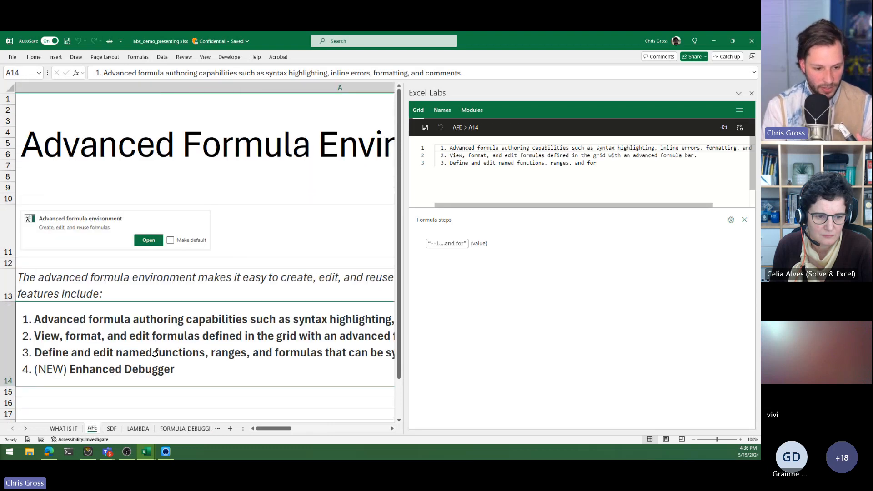
left_click(111, 428)
scroll(168, 360, "down", 8)
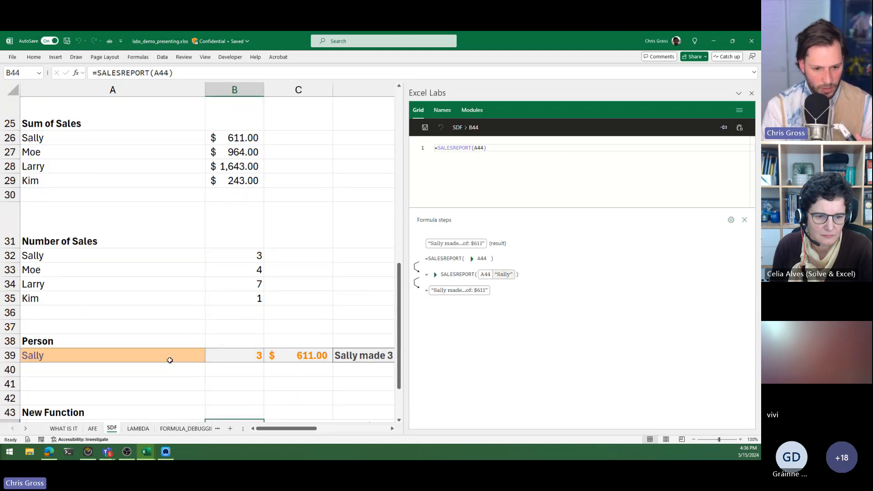
left_click(249, 357)
scroll(248, 356, "down", 1)
left_click(243, 383)
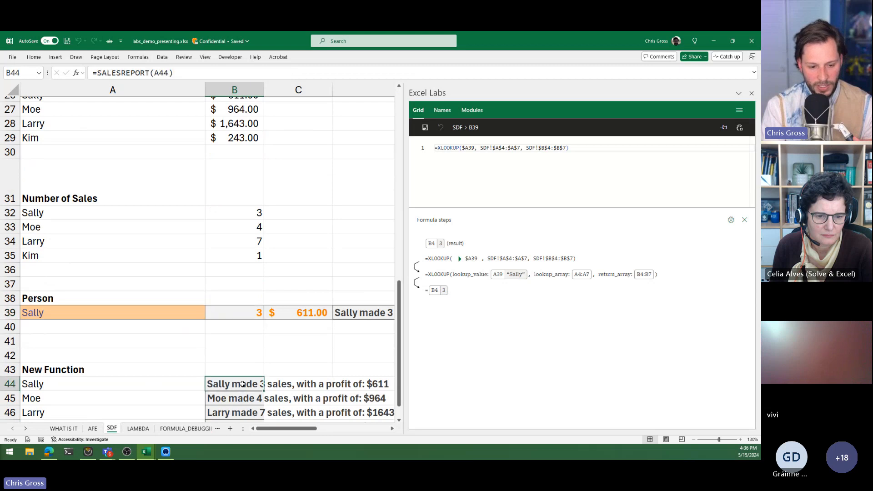
scroll(242, 383, "down", 1)
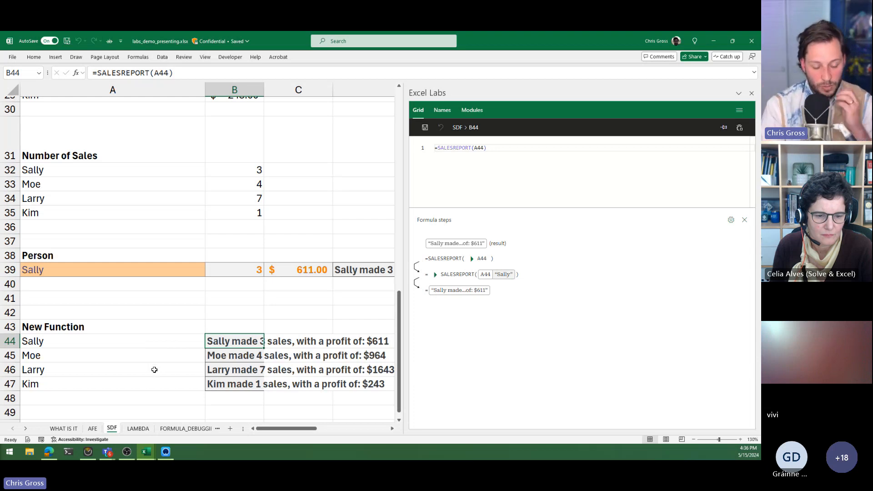
- Return to the FORMULA_DEBUGGING sheet and copy the entire LET formula of cell C26 from the Grid editor
left_click(185, 429)
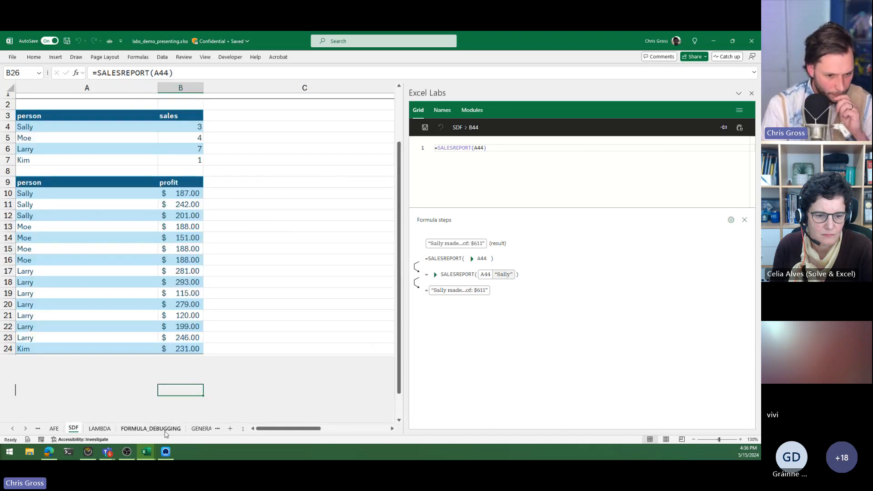
key("Right")
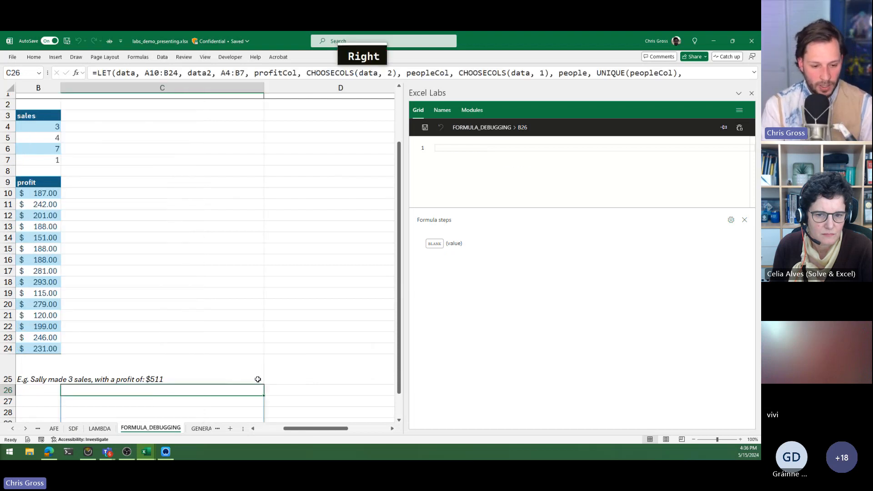
left_click(517, 191)
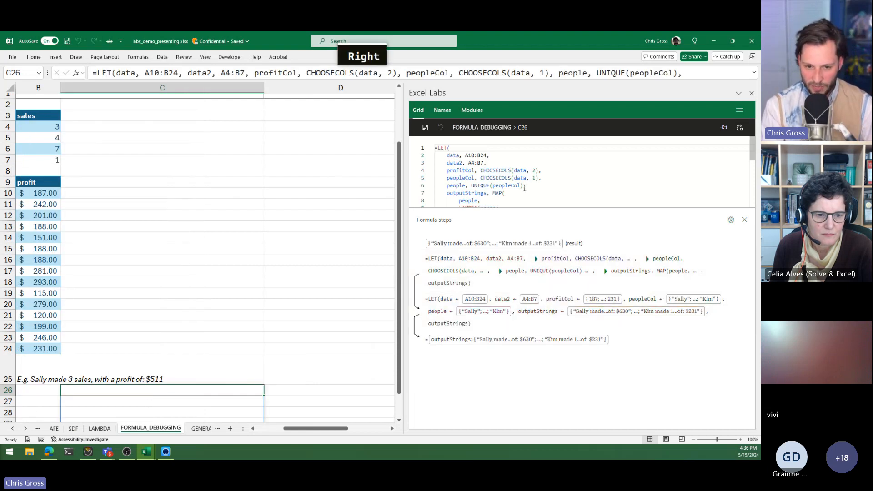
key("ctrl+a")
key("ctrl+c")
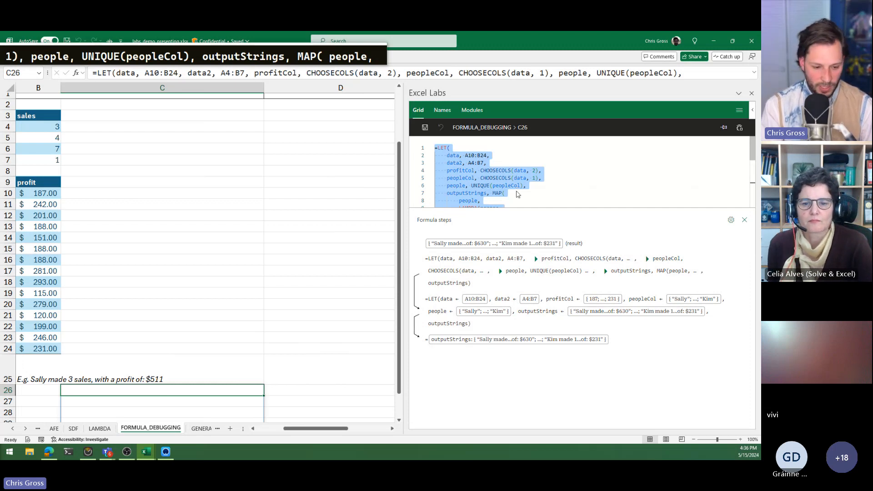
key("Escape")
key("Left")
key("Escape")
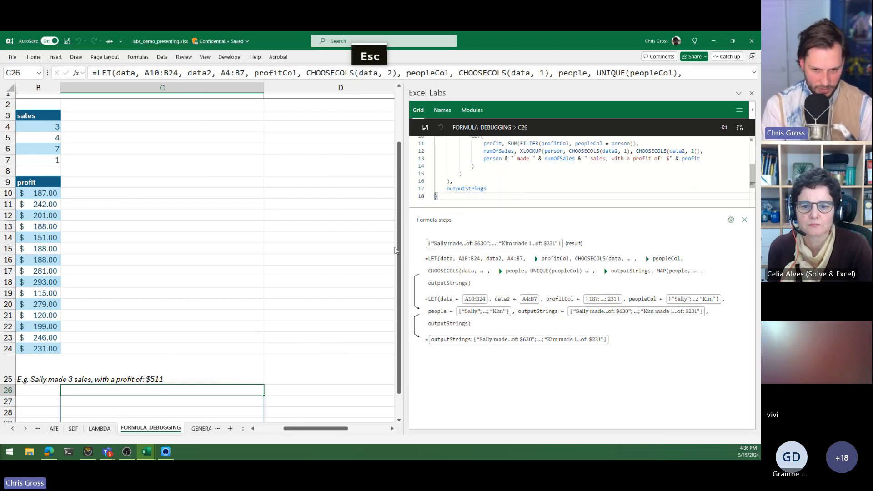
- Paste the copied LET formula into the Grid editor for cell B26 and close the formula steps view
left_click(41, 392)
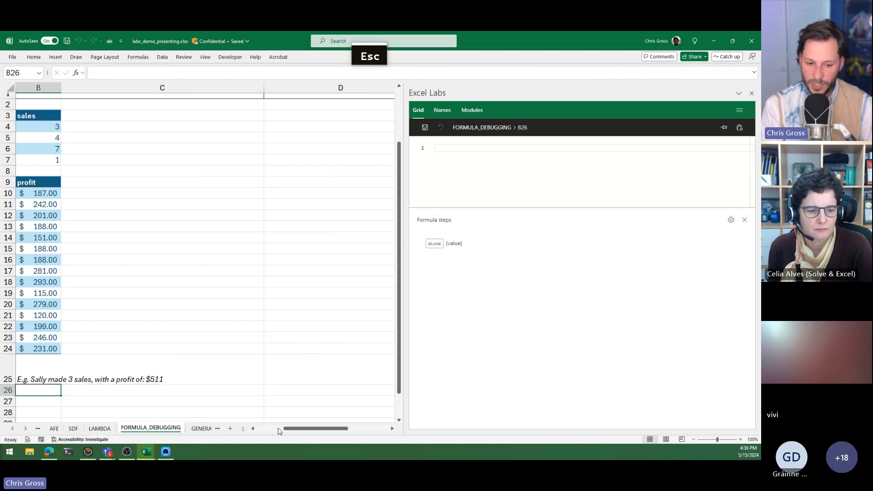
left_click(253, 429)
left_click(519, 187)
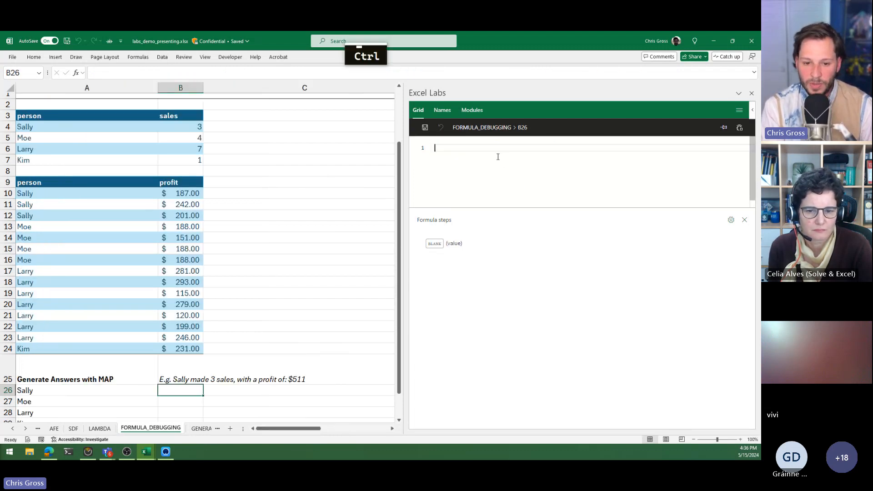
key("ctrl+v")
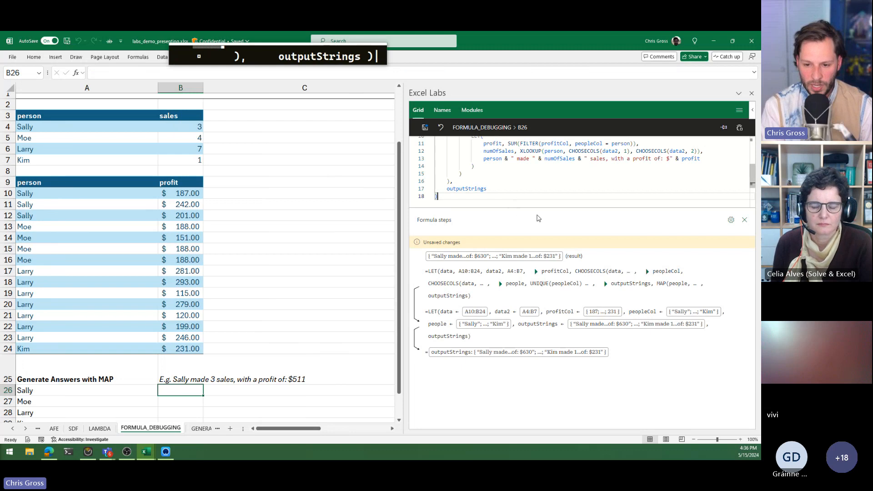
left_click(743, 219)
scroll(590, 222, "up", 3)
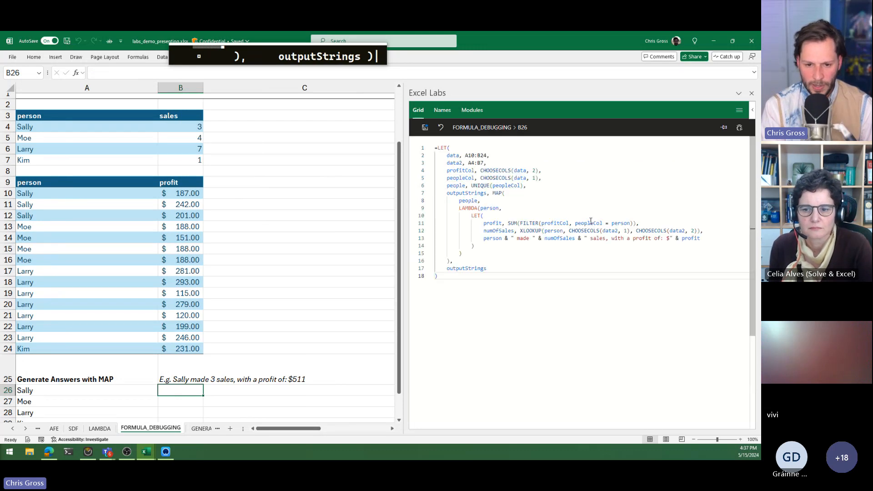
- Examine the data and data2 variables, their ranges and the MAP part of the LET formula in the Grid editor
left_click(456, 155)
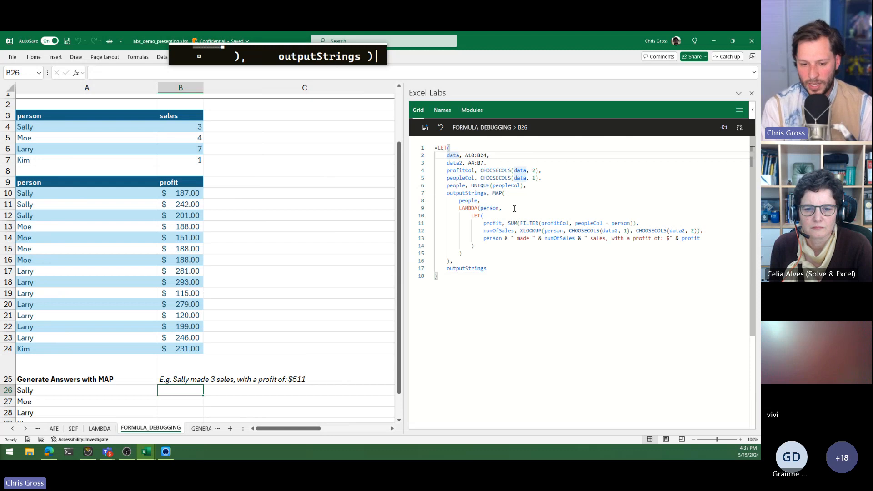
left_click(507, 193)
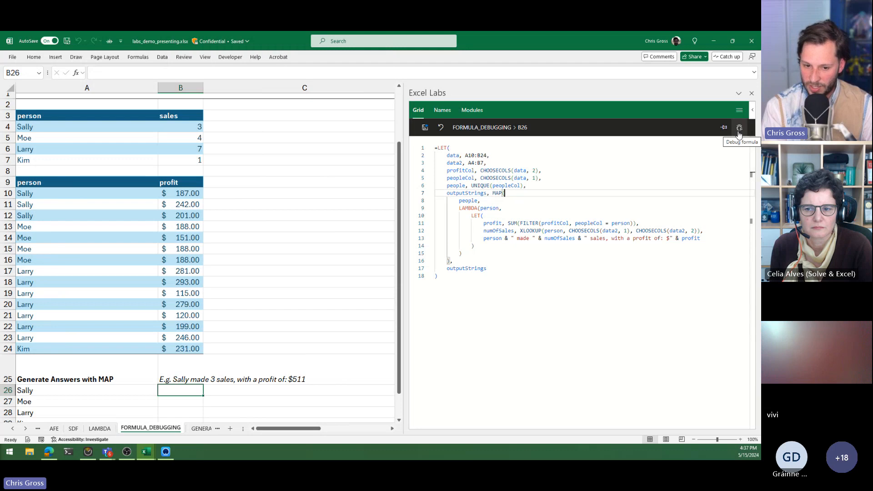
left_click(505, 154)
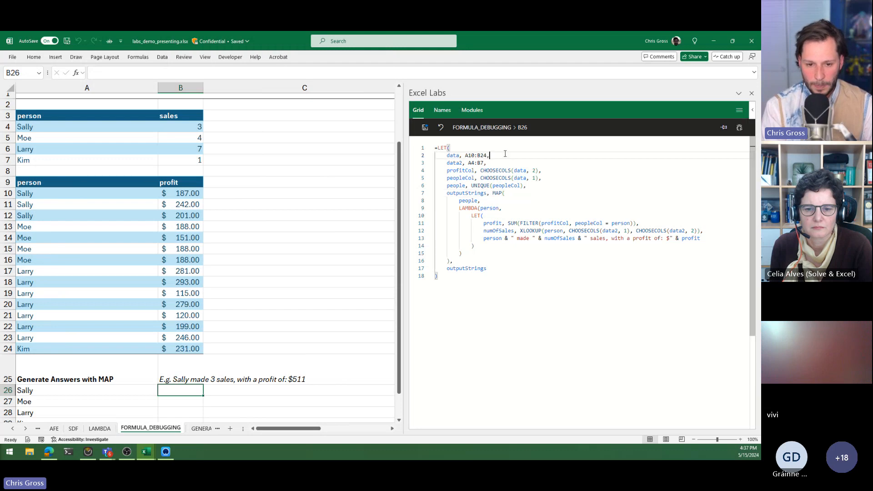
left_click(453, 157)
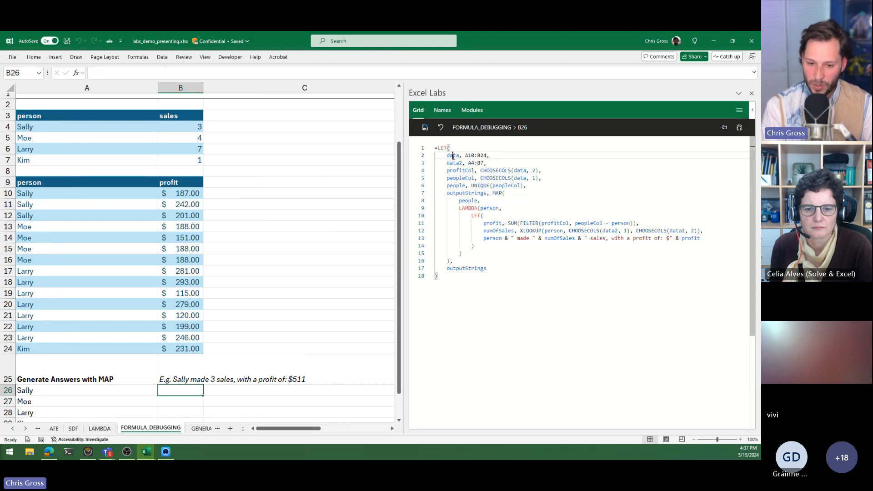
left_click(452, 165)
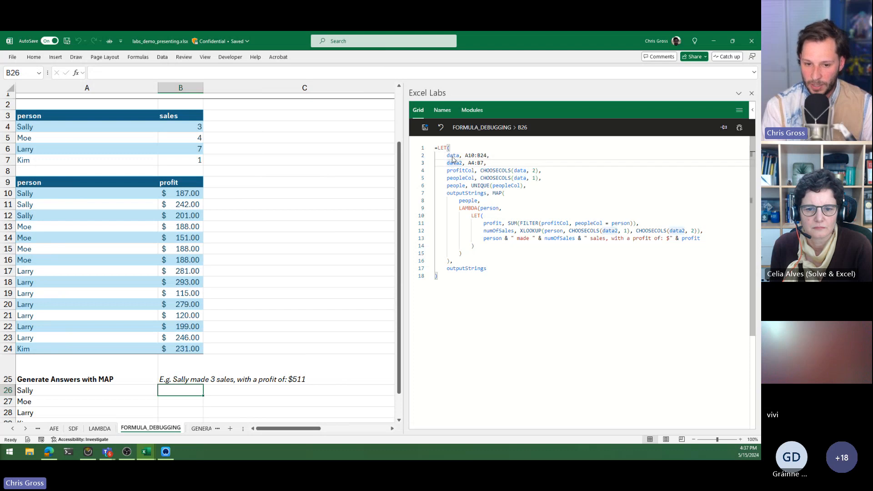
left_click(501, 160)
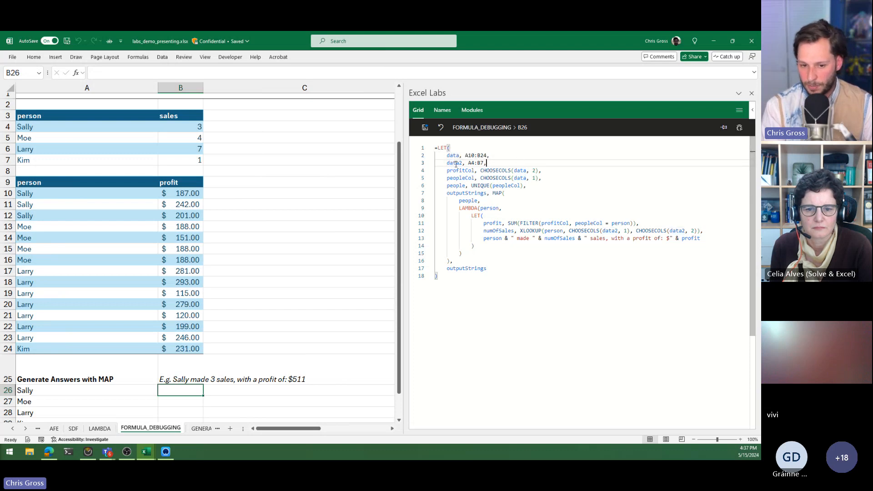
left_click(501, 158)
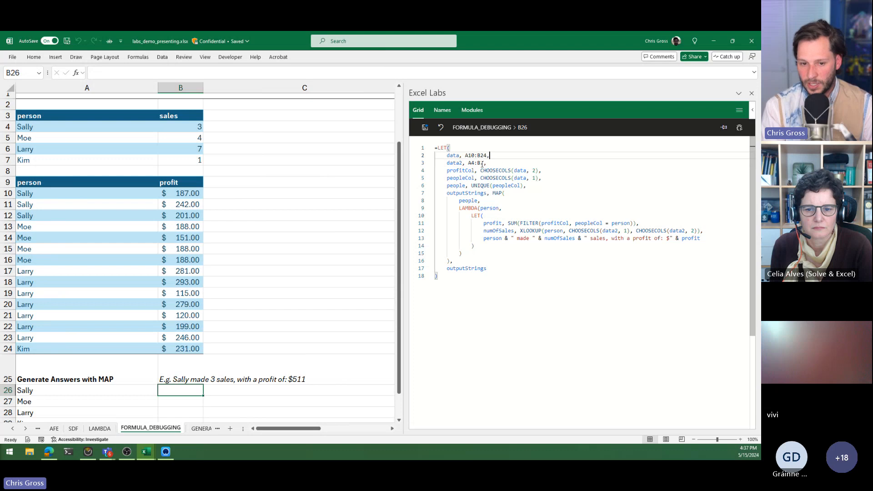
scroll(232, 256, "up", 2)
scroll(232, 256, "down", 1)
scroll(233, 256, "down", 1)
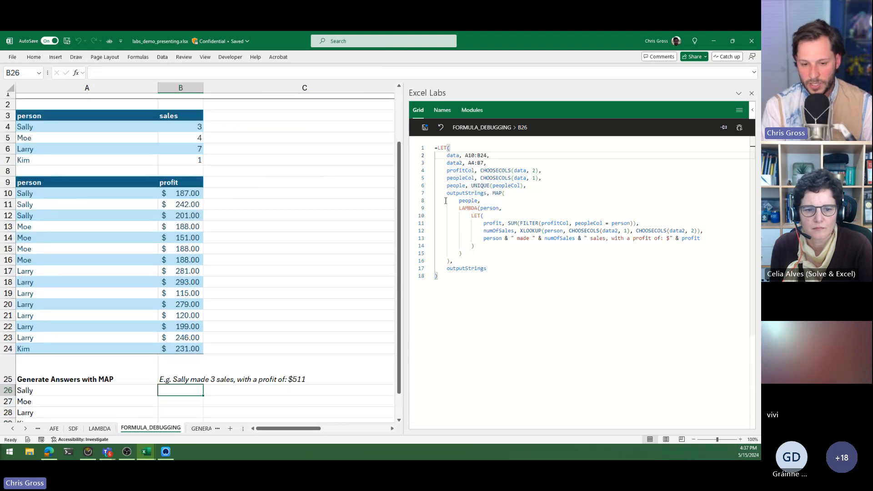
left_click(453, 156)
right_click(453, 155)
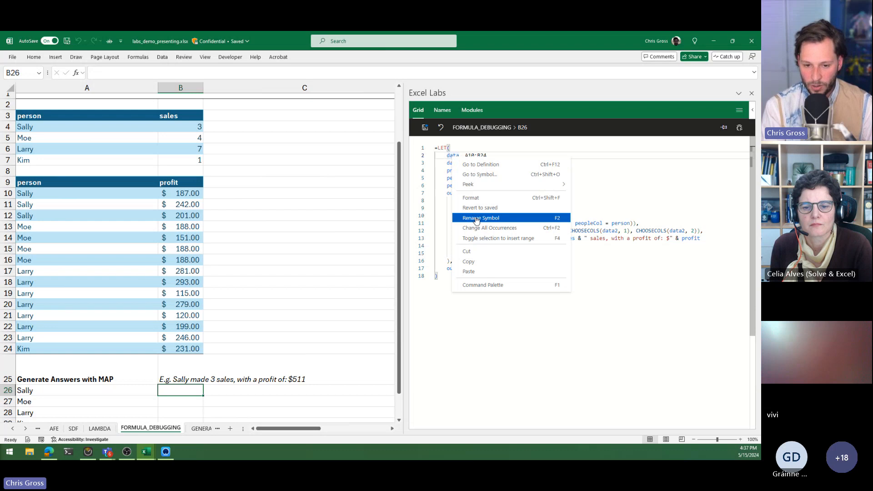
key("Escape")
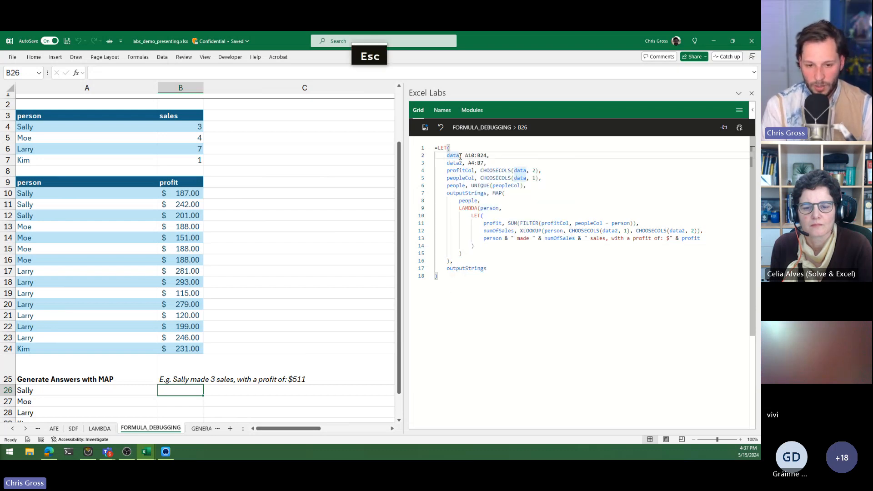
- Rename the data variable to profitData throughout the LET formula for cell B26
right_click(455, 156)
left_click(509, 223)
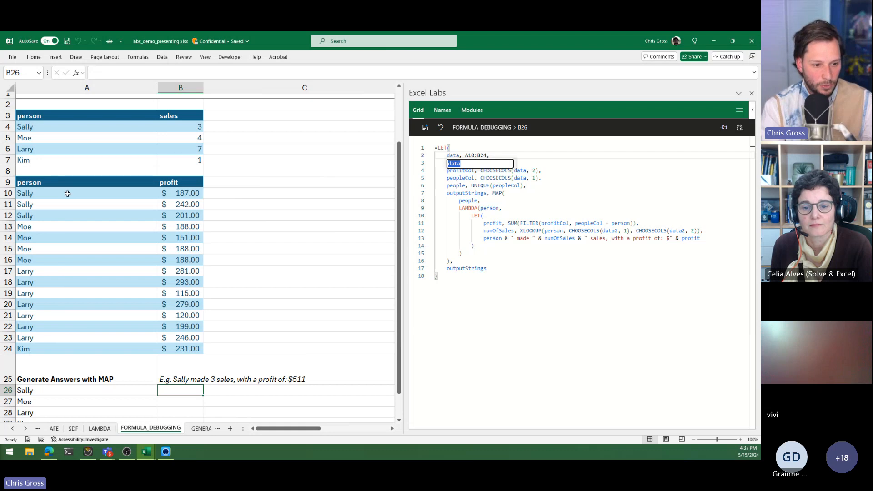
type("sa")
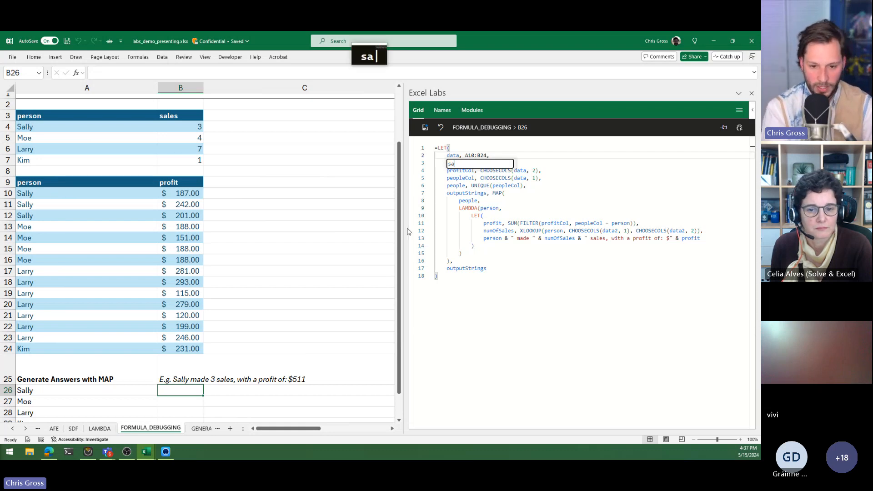
type("lesData")
key("BackSpace")
key("BackSpace")
key("BackSpace")
key("BackSpace")
key("BackSpace")
key("BackSpace")
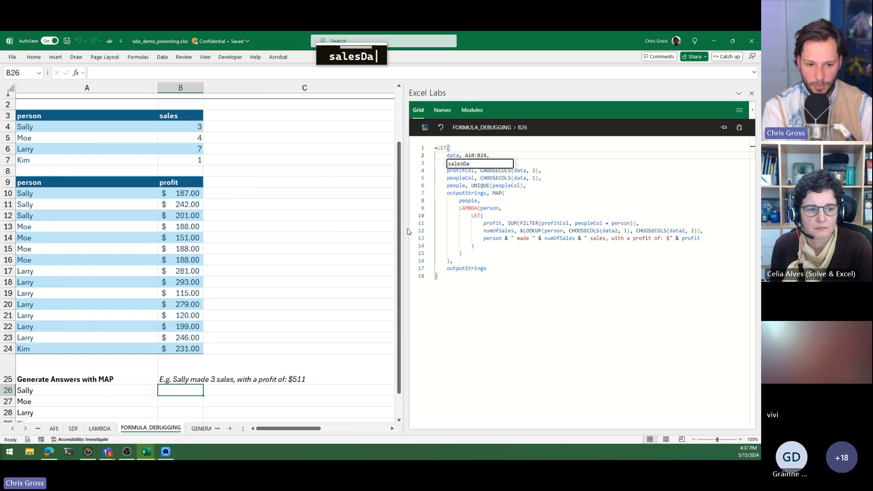
key("BackSpace")
key("BackSpace")
key("BackSpace")
type("prof")
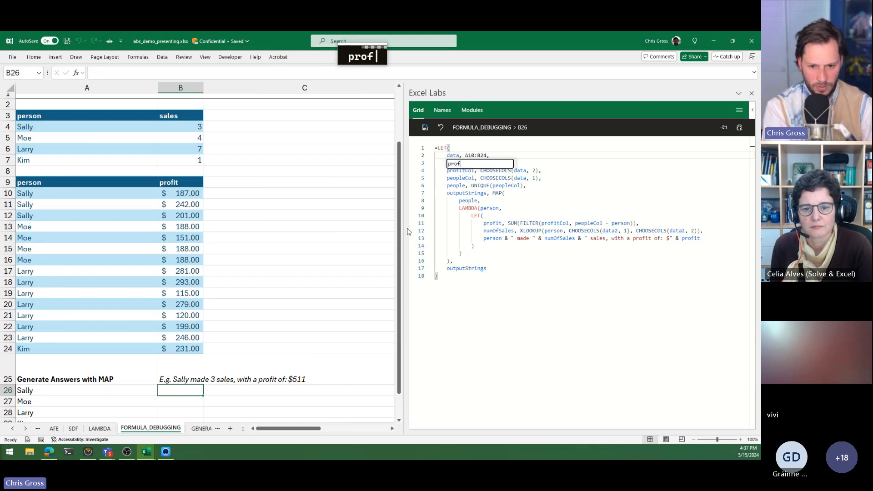
type("itData")
key("Return")
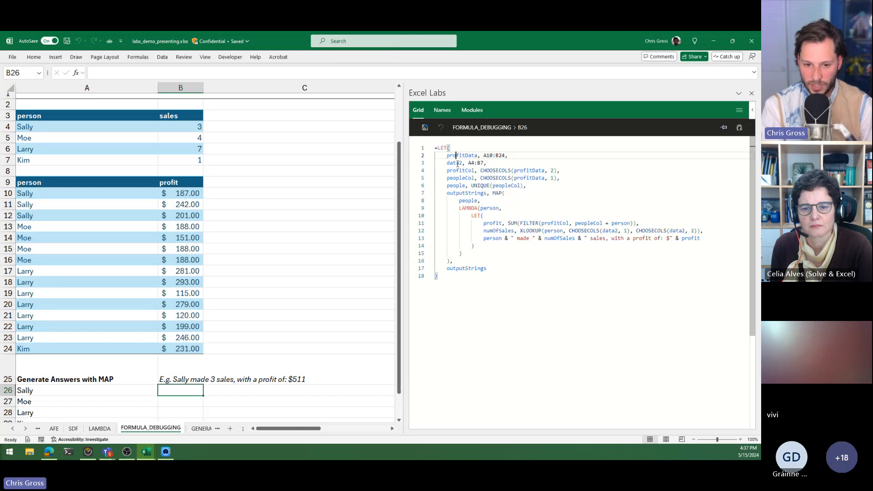
- Rename the data2 variable to salesData throughout the LET formula for cell B26
right_click(457, 167)
left_click(500, 224)
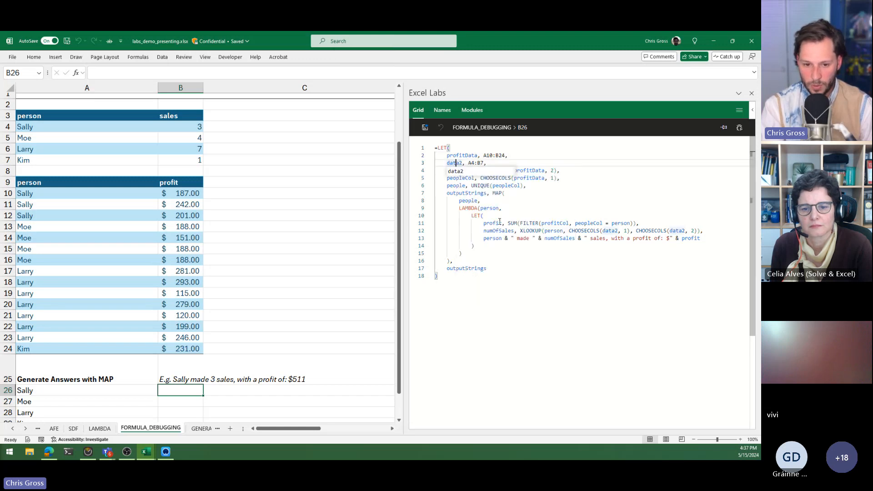
type("salesData")
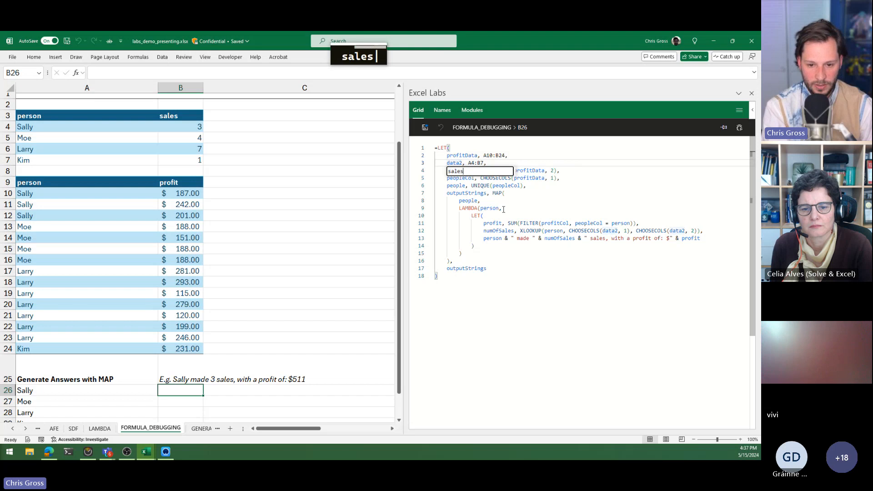
key("Return")
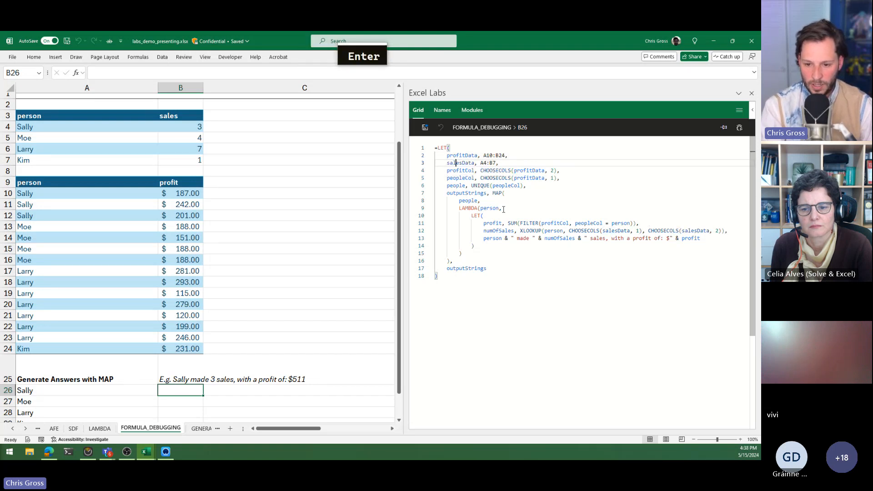
- Save the edited LET formula to cell B26 and bring its spilled results into view
left_click(672, 212)
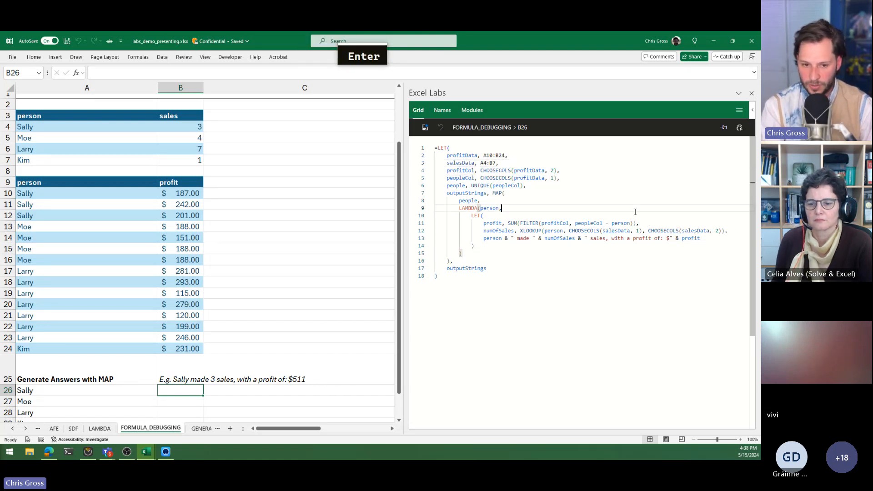
left_click(425, 127)
scroll(202, 339, "down", 1)
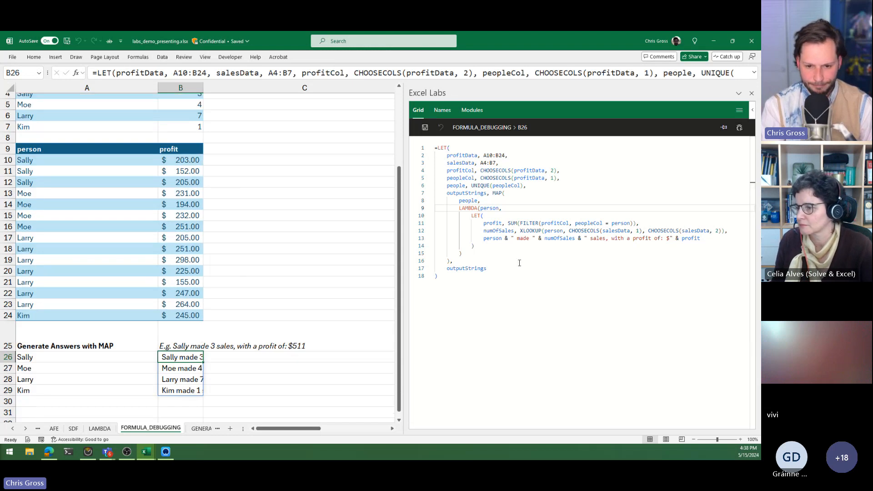
- Show the formula steps for cell B26 and widen column B enough to fit the full sales and profit sentences
left_click(521, 277)
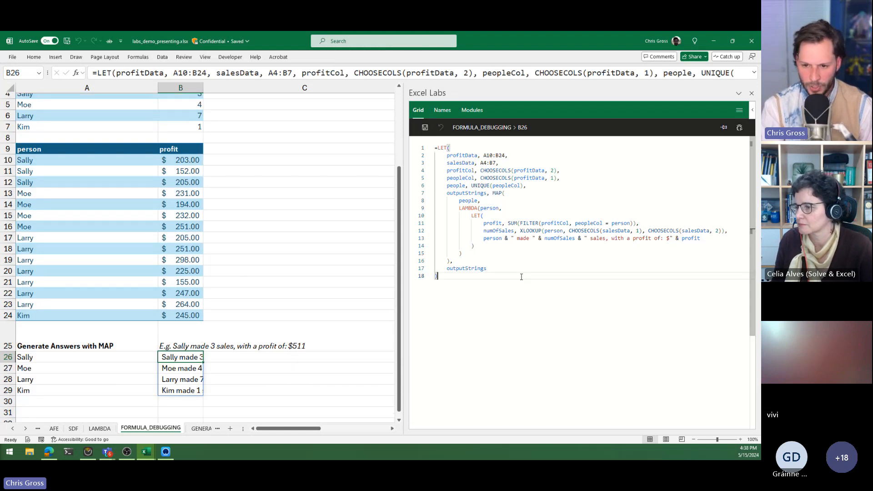
left_click(739, 127)
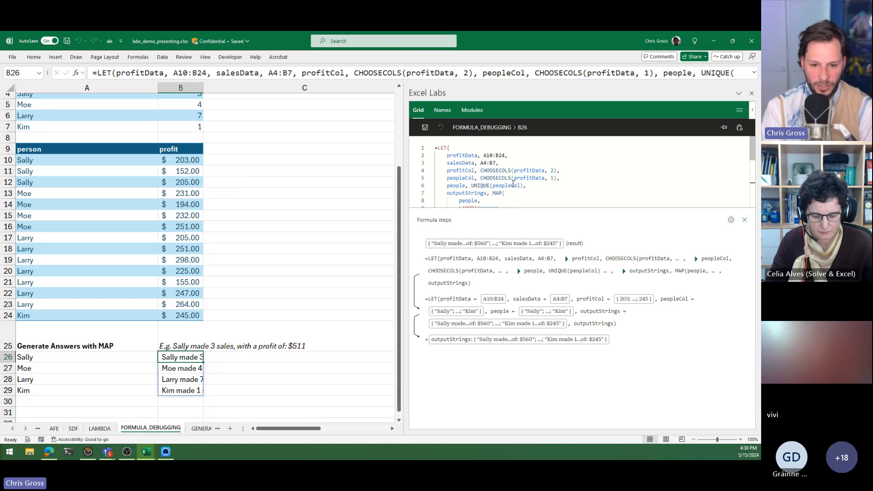
scroll(506, 186, "down", 1)
scroll(506, 186, "up", 2)
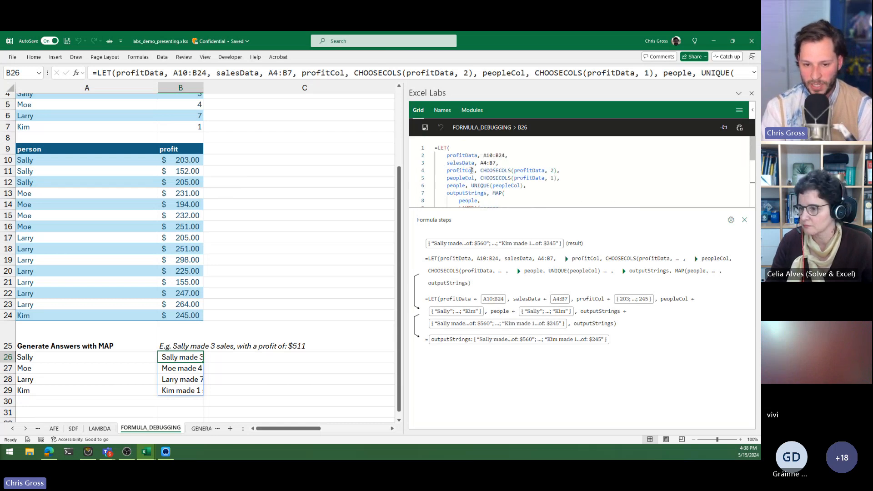
scroll(527, 198, "down", 1)
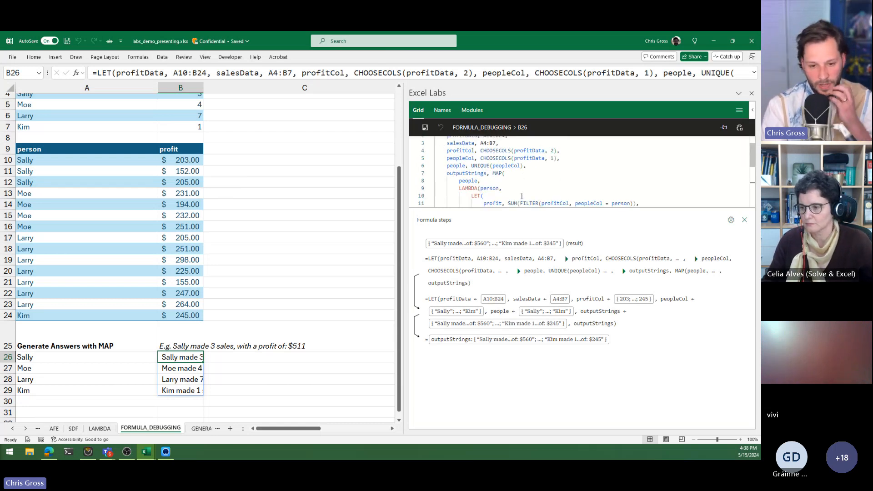
scroll(517, 202, "up", 1)
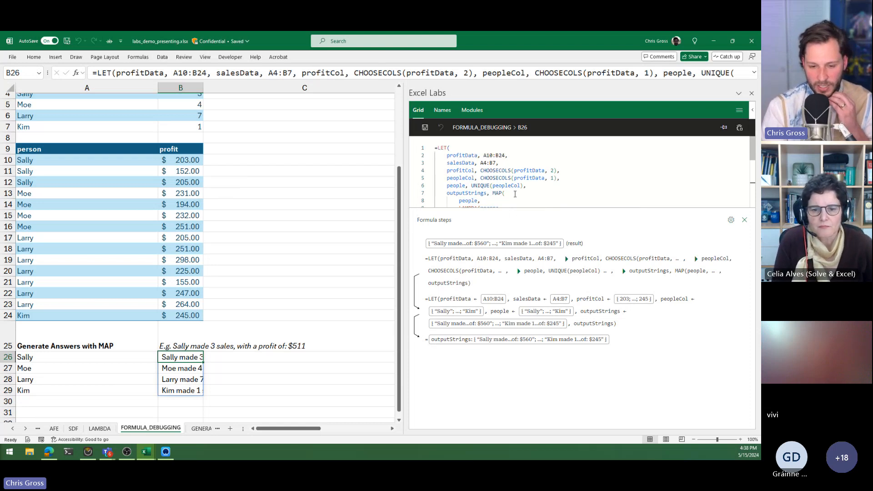
scroll(517, 193, "down", 2)
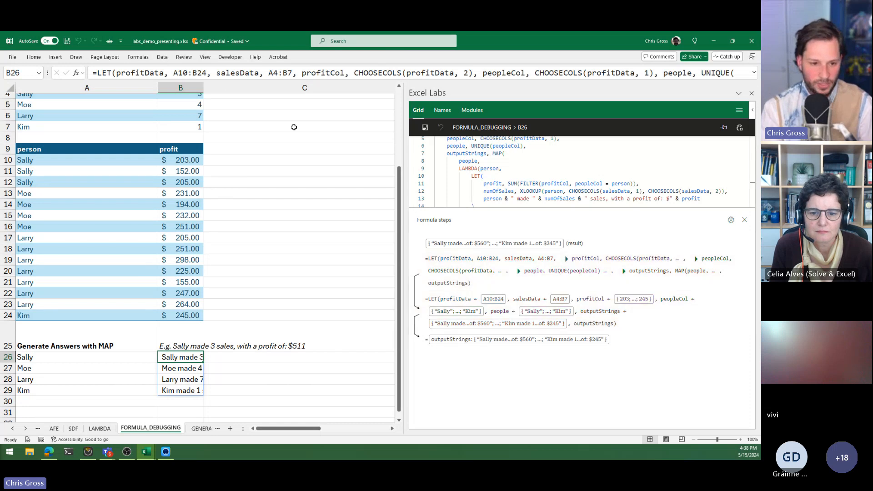
left_click_drag(205, 88, 310, 91)
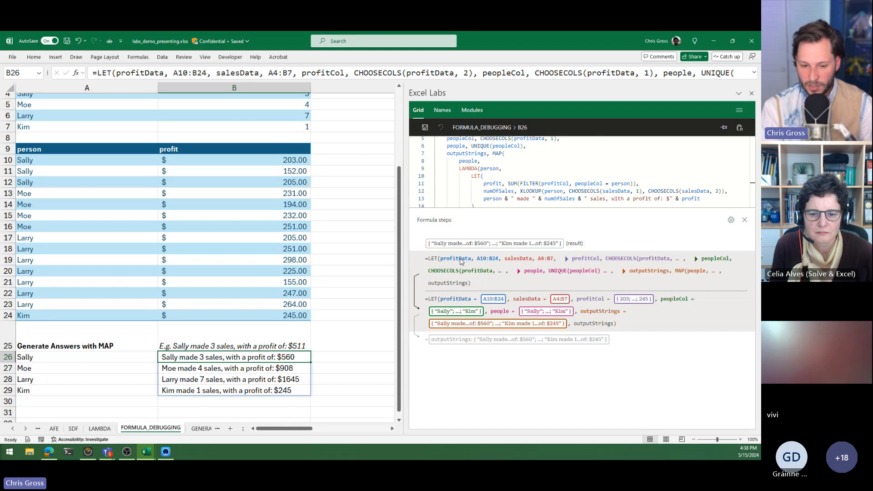
- Examine the profitCol variable in the formula steps, previewing the profitData input and the CHOOSECOLS result, and collapse it again
mouse_move(496, 304)
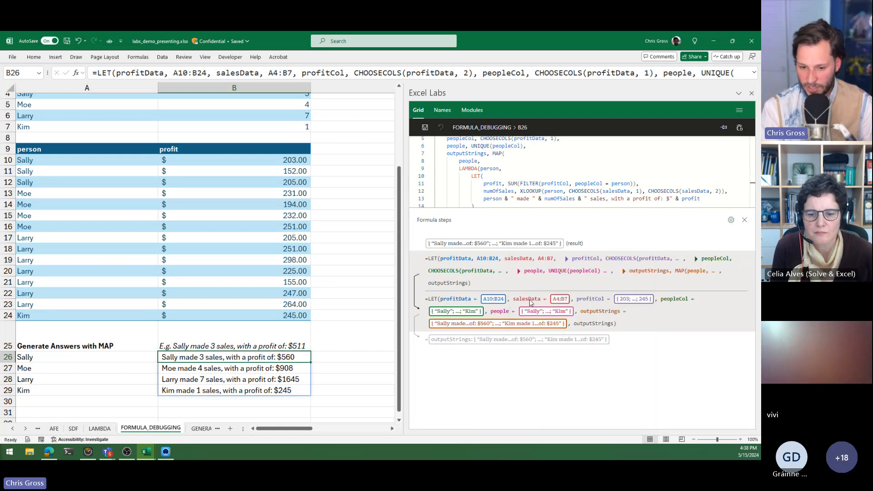
mouse_move(530, 302)
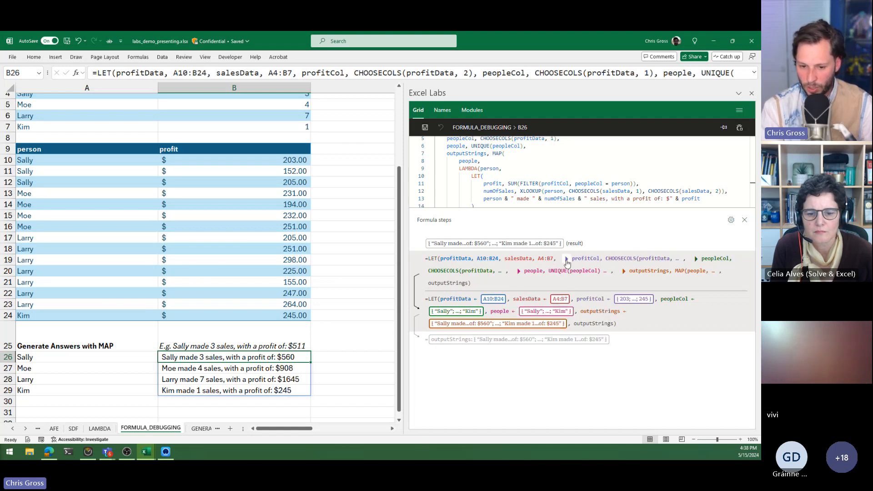
left_click(566, 260)
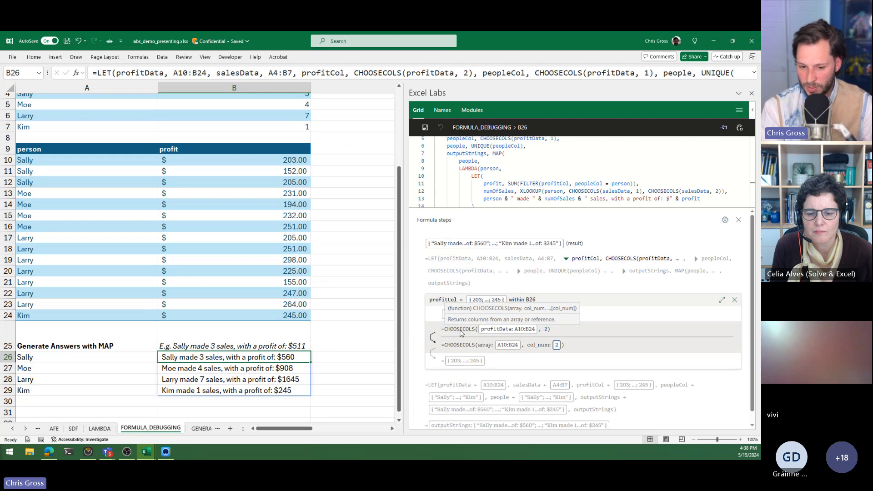
mouse_move(525, 332)
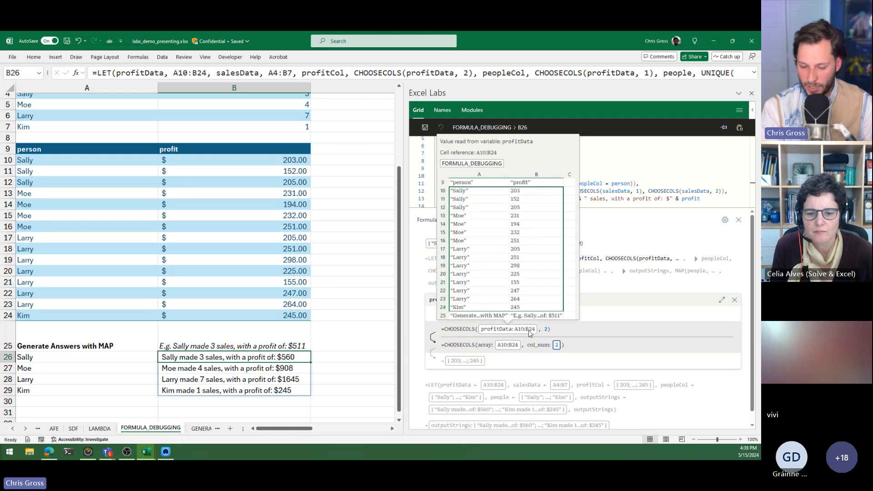
mouse_move(558, 350)
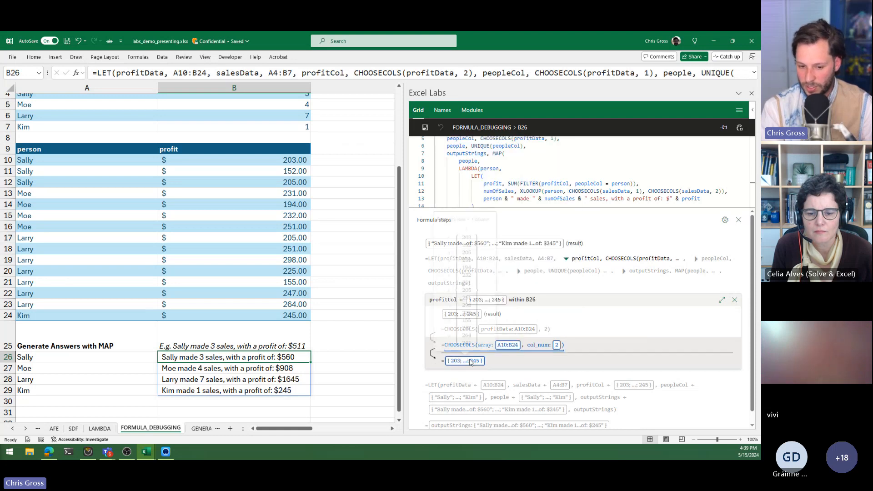
mouse_move(471, 363)
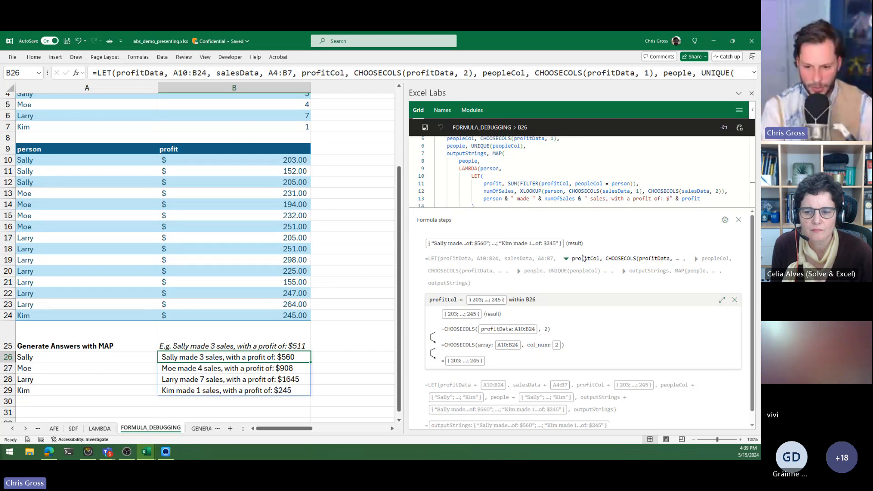
left_click(566, 258)
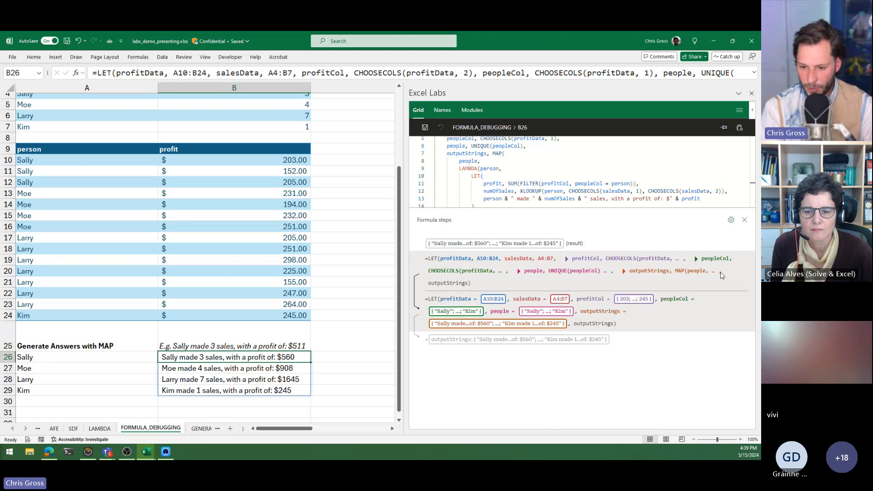
- Examine the peopleCol and people variables in the formula steps, previewing the array returned by UNIQUE
left_click(695, 258)
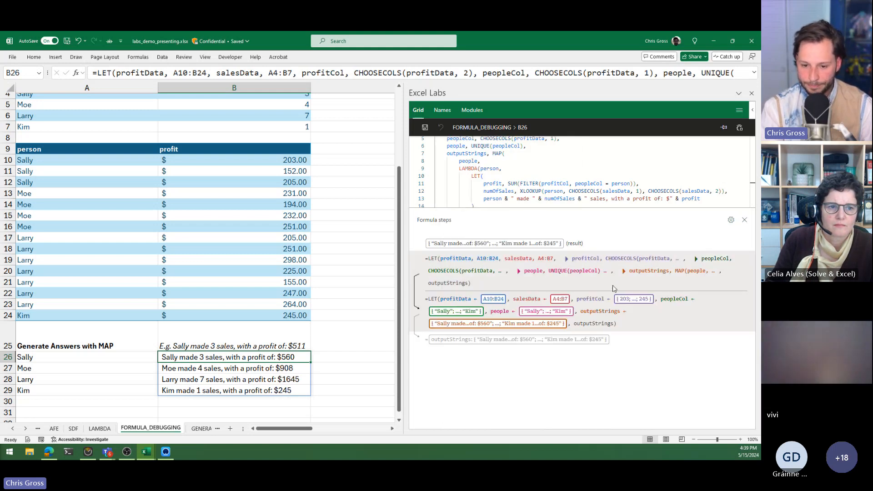
left_click(518, 270)
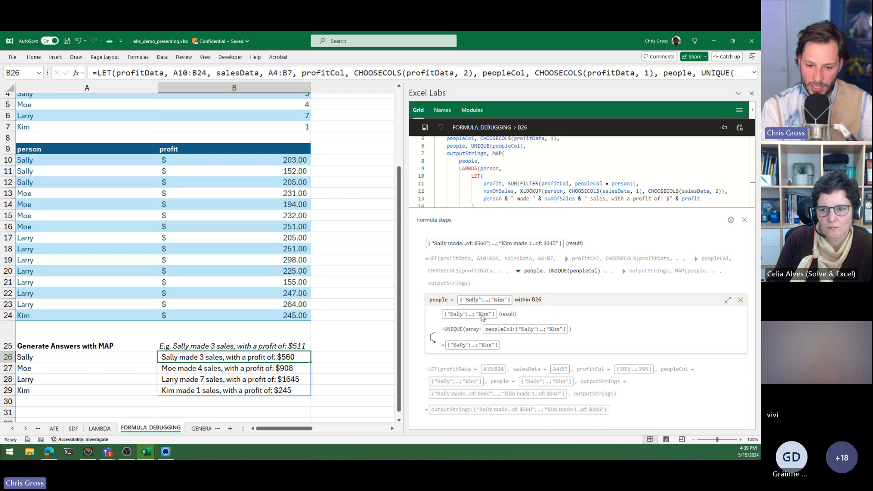
mouse_move(479, 318)
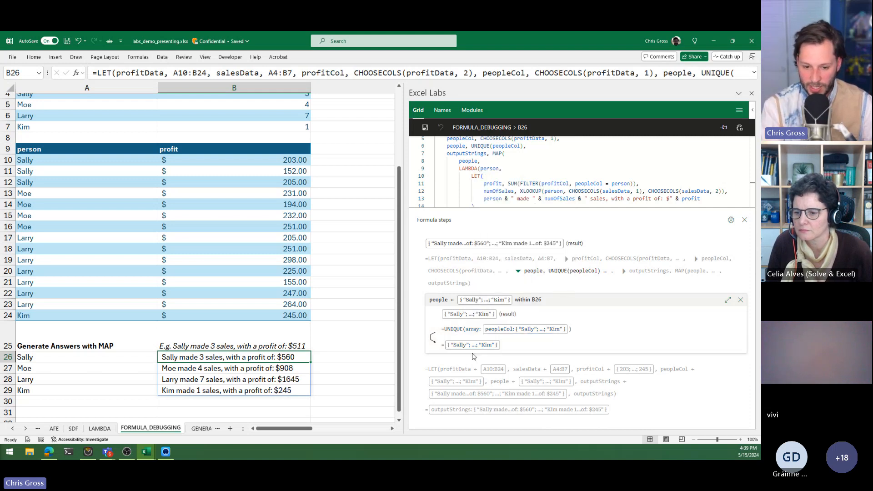
mouse_move(486, 347)
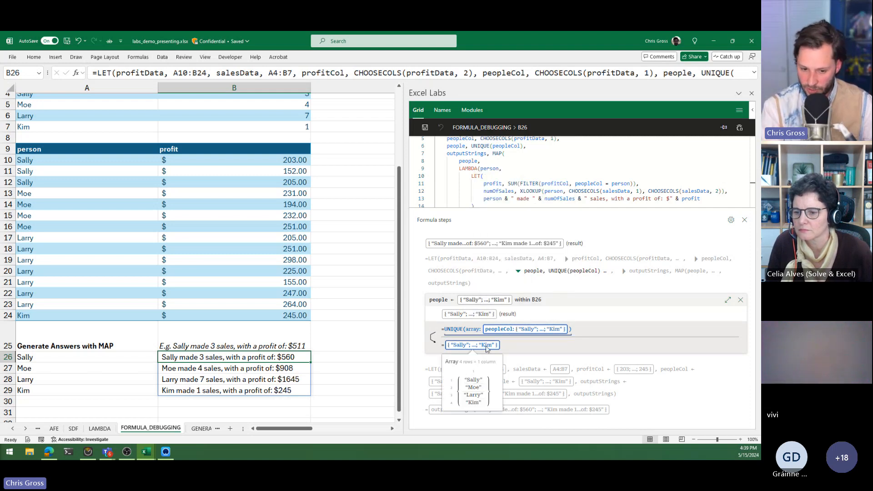
left_click(519, 271)
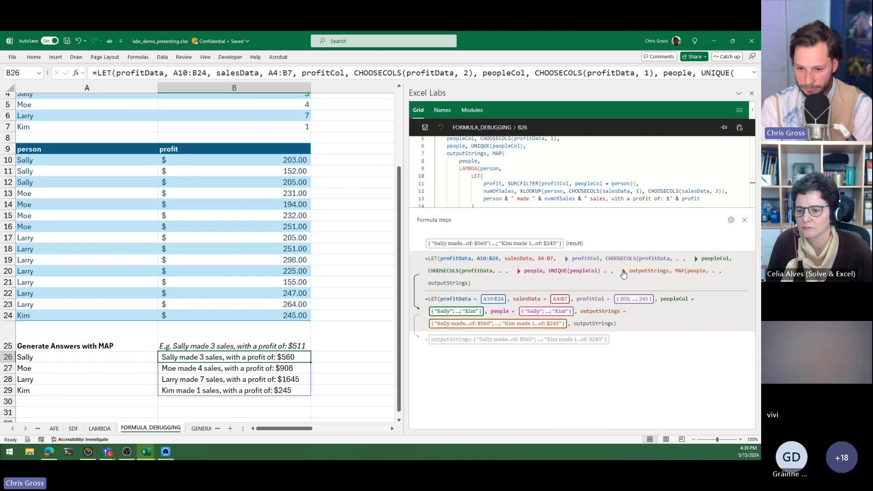
- Expand the outputStrings variable in the formula steps to list the LAMBDA calls made by MAP
left_click(623, 271)
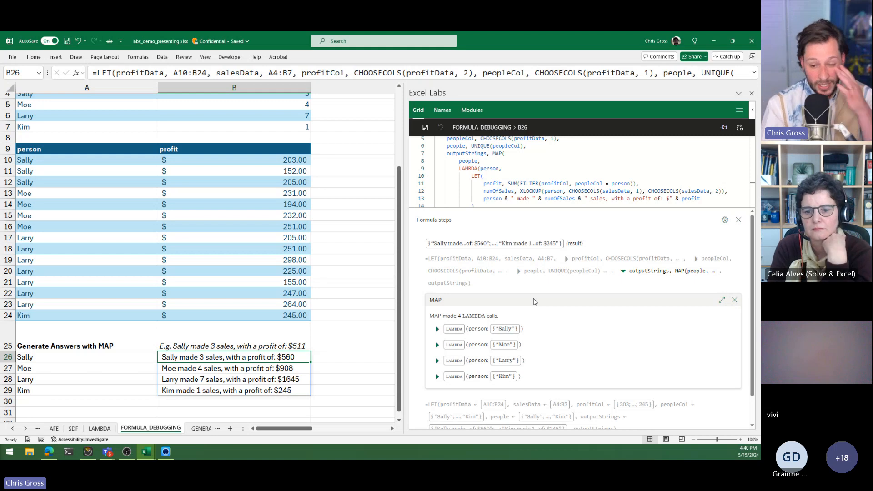
left_click(535, 301)
left_click(623, 271)
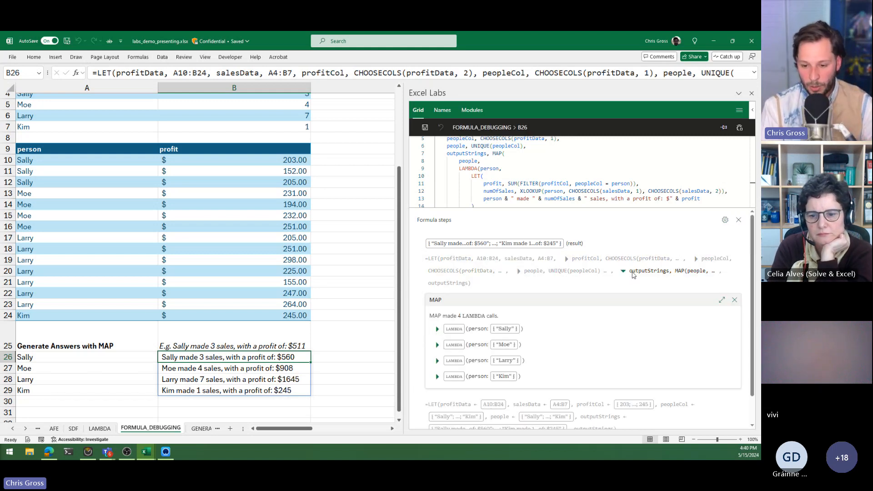
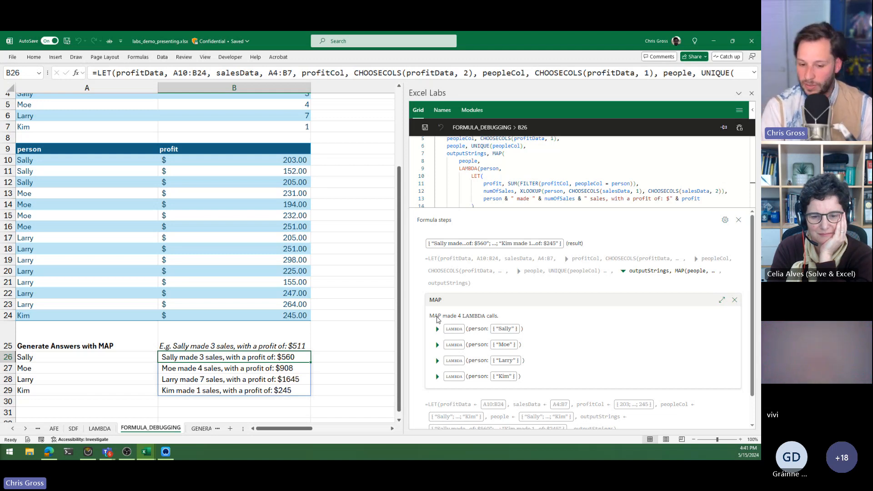
- Expand MAP's first LAMBDA call and review its inner LET evaluation down to the output string
left_click(437, 328)
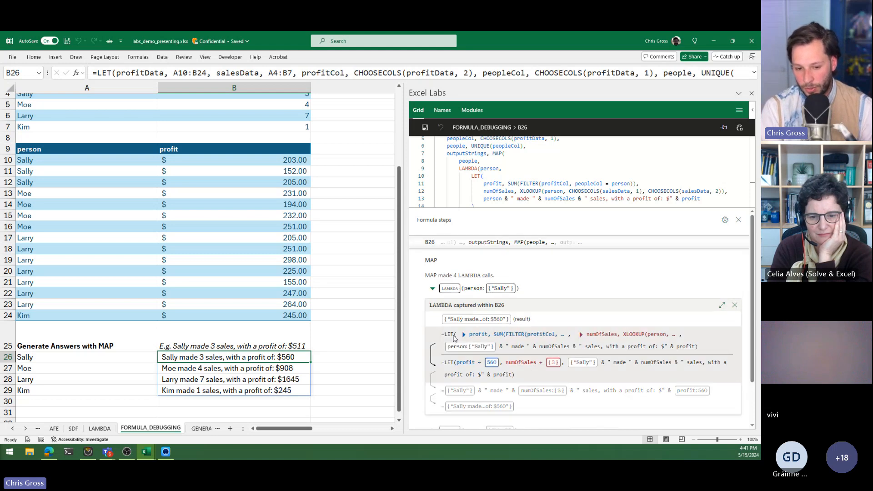
scroll(453, 338, "down", 1)
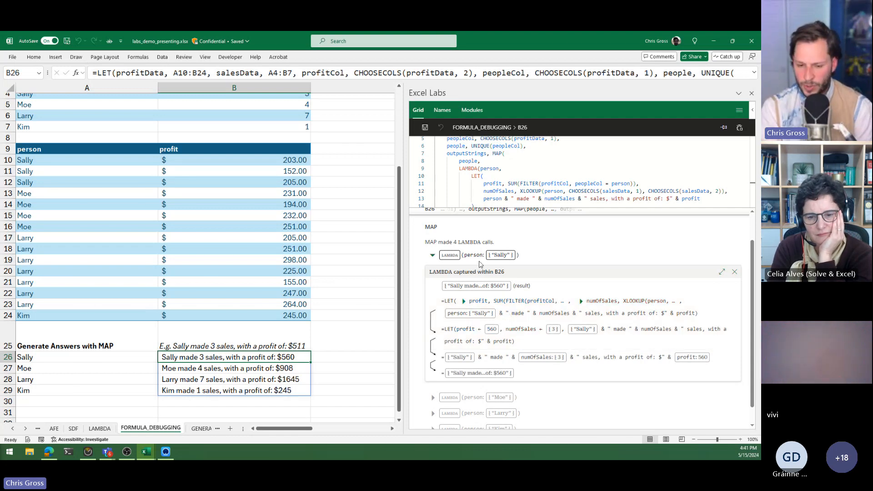
scroll(500, 317, "down", 1)
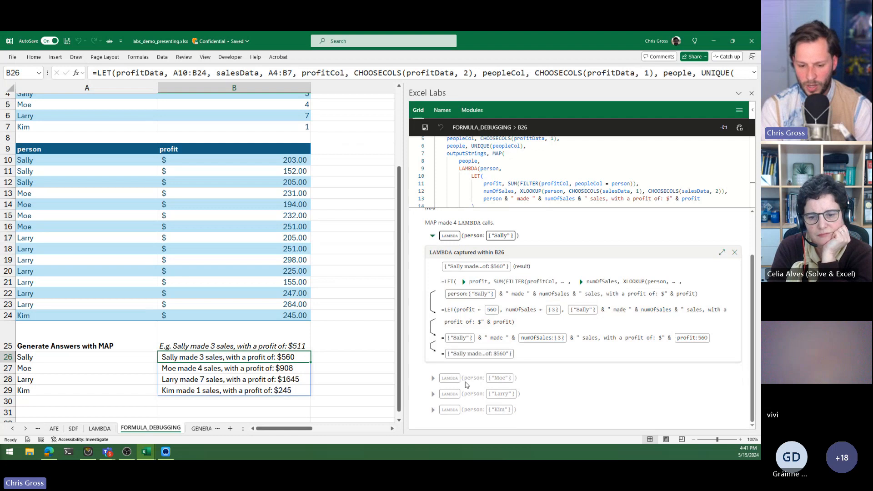
scroll(480, 317, "up", 2)
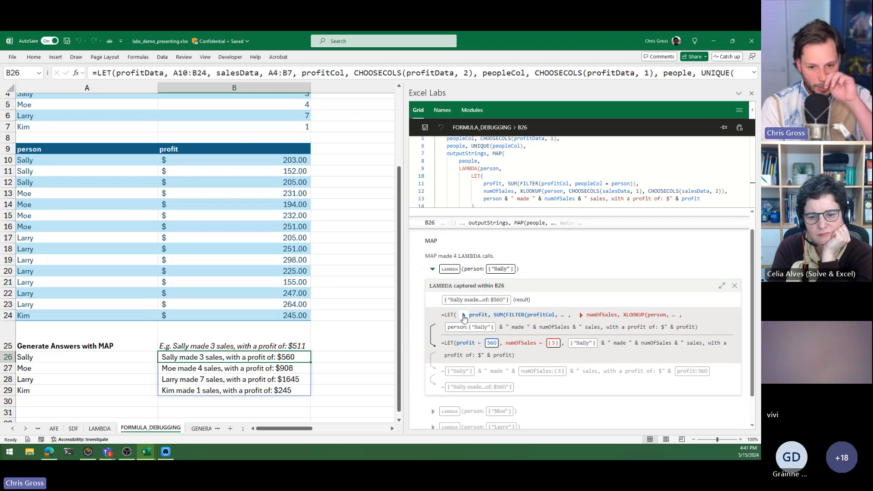
- Expand the profit variable in the first LAMBDA call and preview the profitCol, peopleCol, person, include_array and filtered number inputs of SUM(FILTER)
left_click(463, 316)
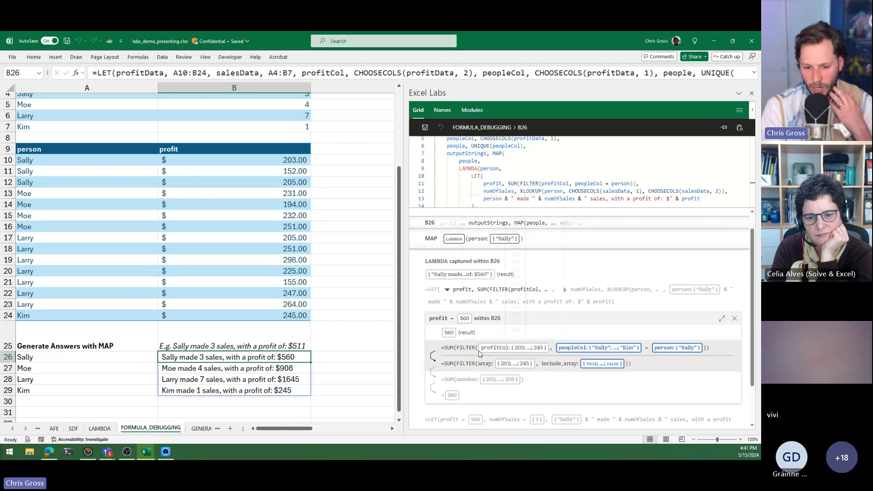
mouse_move(484, 353)
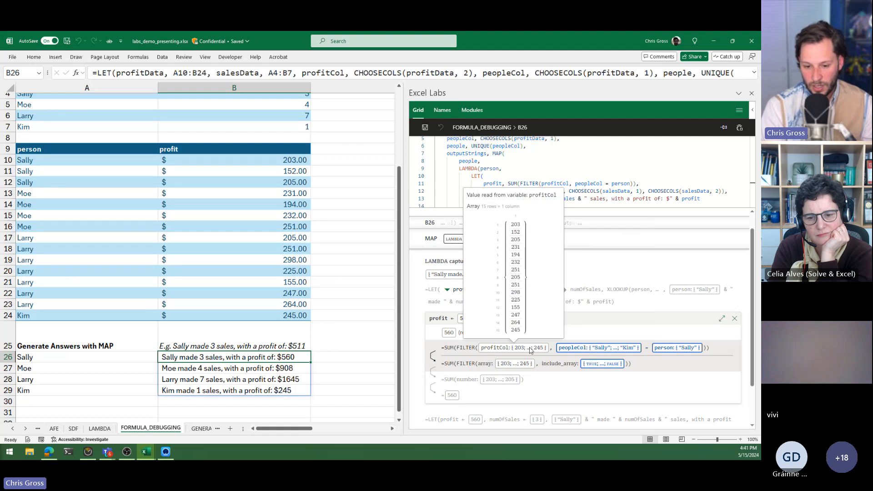
mouse_move(590, 351)
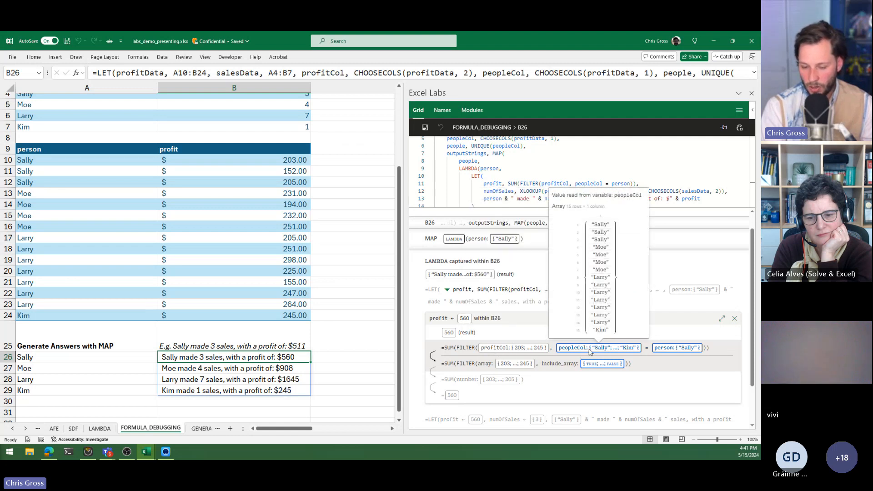
mouse_move(674, 351)
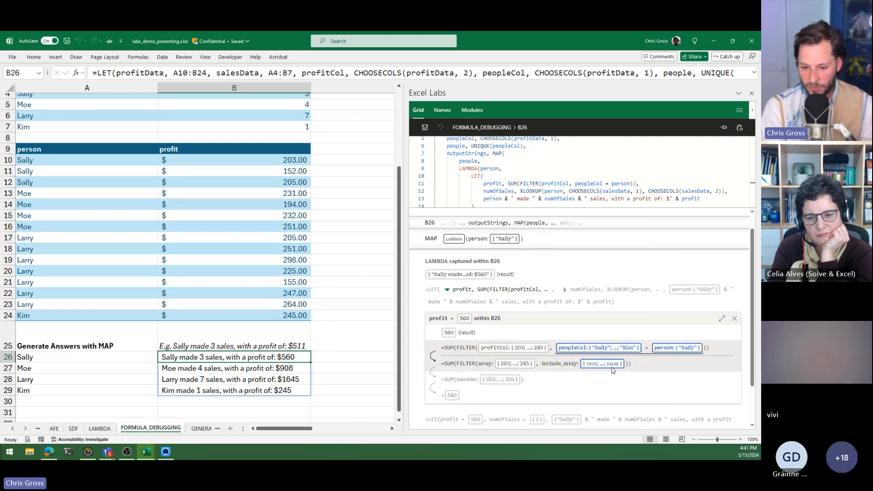
mouse_move(612, 370)
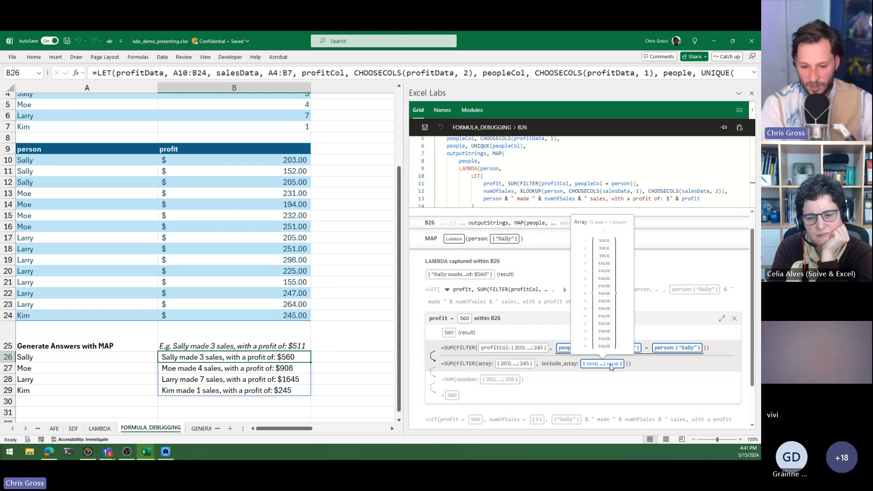
mouse_move(498, 382)
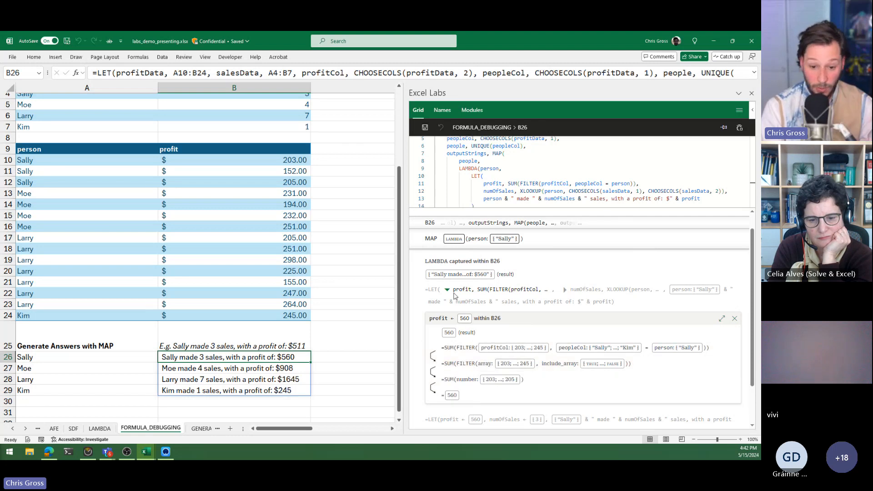
- Expand the numOfSales variable, preview XLOOKUP's salesData, lookup_array and return_array inputs down to its result, and collapse it again
left_click(565, 307)
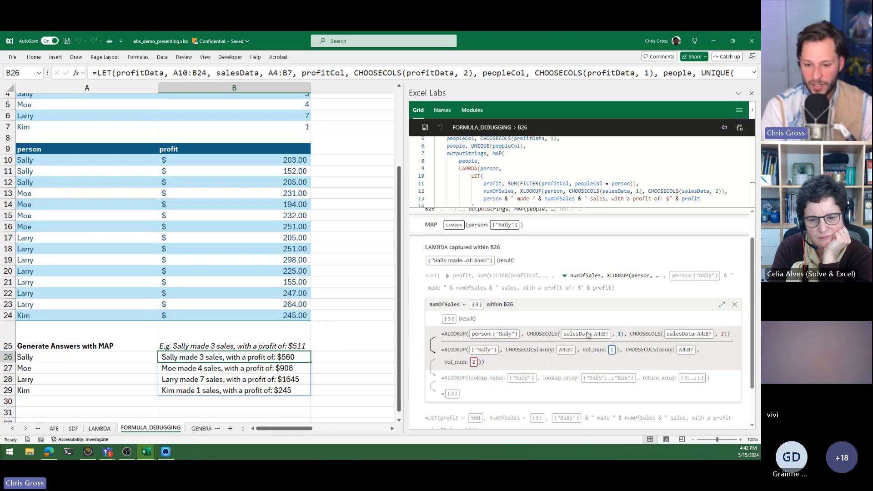
mouse_move(588, 335)
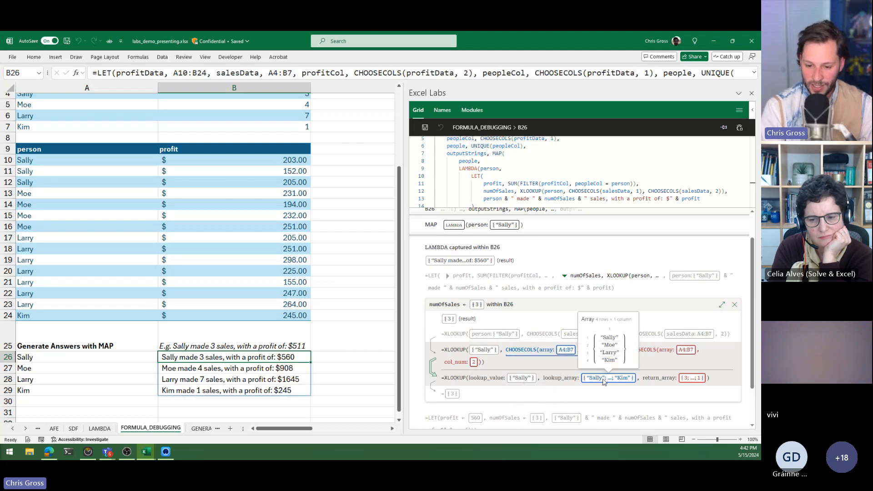
mouse_move(692, 380)
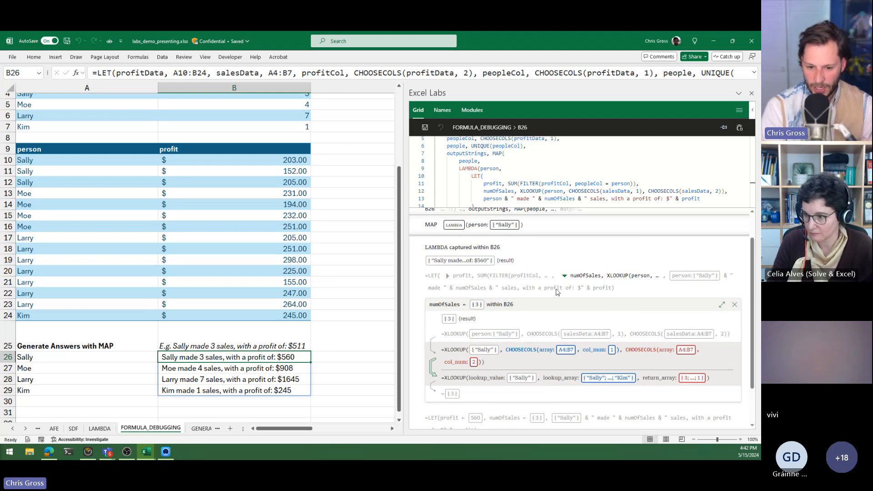
scroll(524, 386, "down", 1)
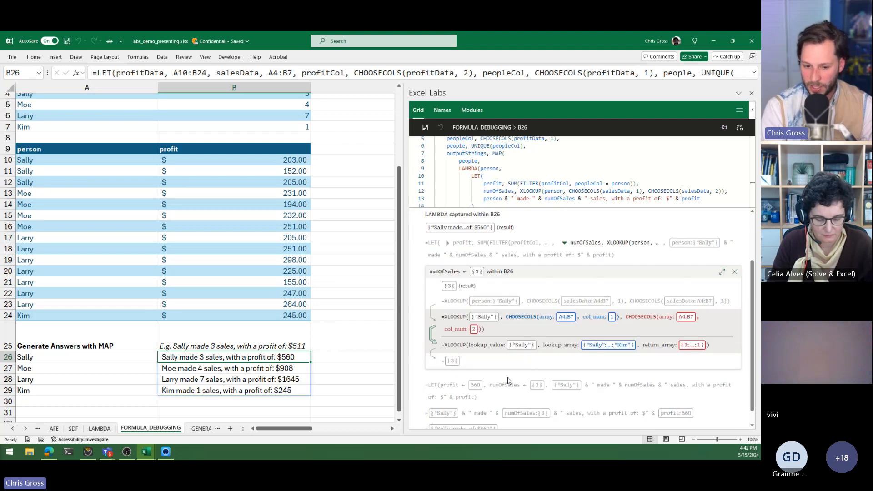
scroll(510, 381, "down", 1)
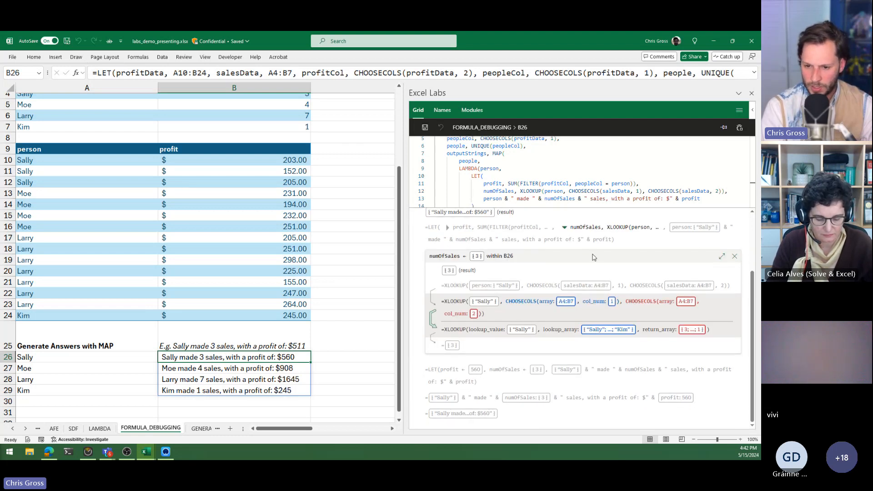
left_click(731, 257)
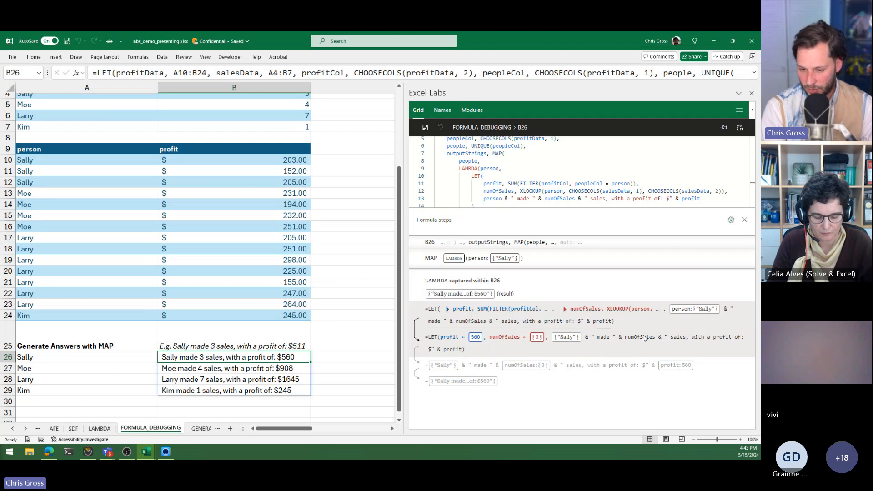
- Return to the top-level evaluation of B26, check the final outputStrings result, and close the formula steps
left_click(711, 242)
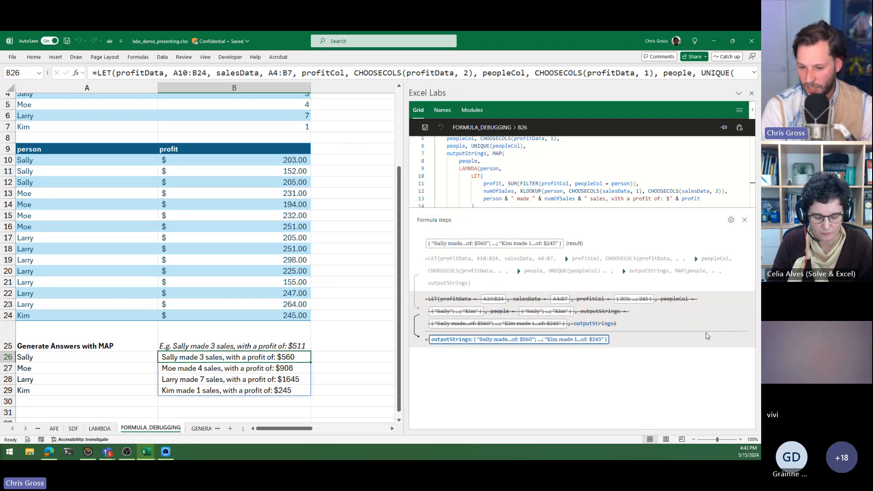
left_click(516, 340)
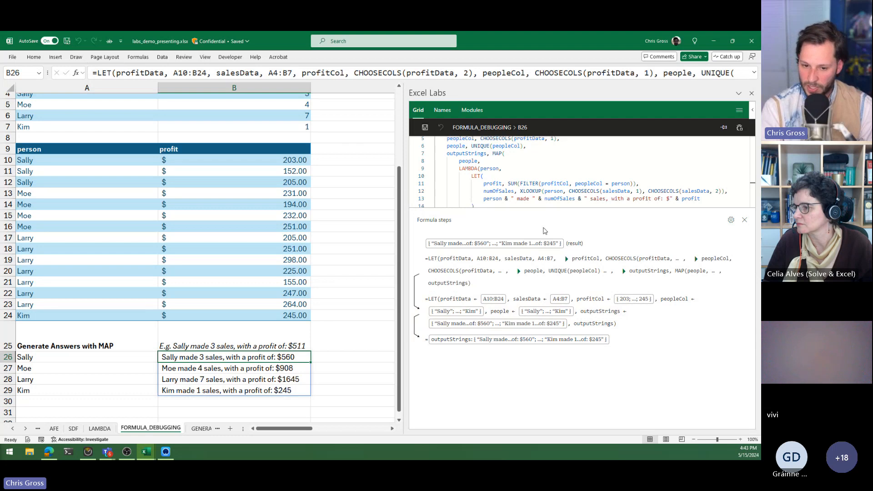
left_click(745, 220)
- Copy the entire LET formula of B26 from the formula editor
scroll(543, 287, "up", 2)
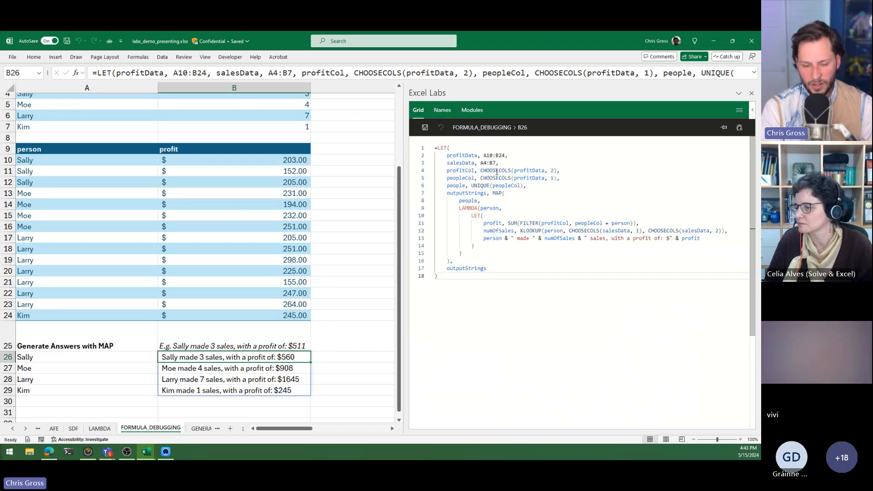
left_click(452, 277)
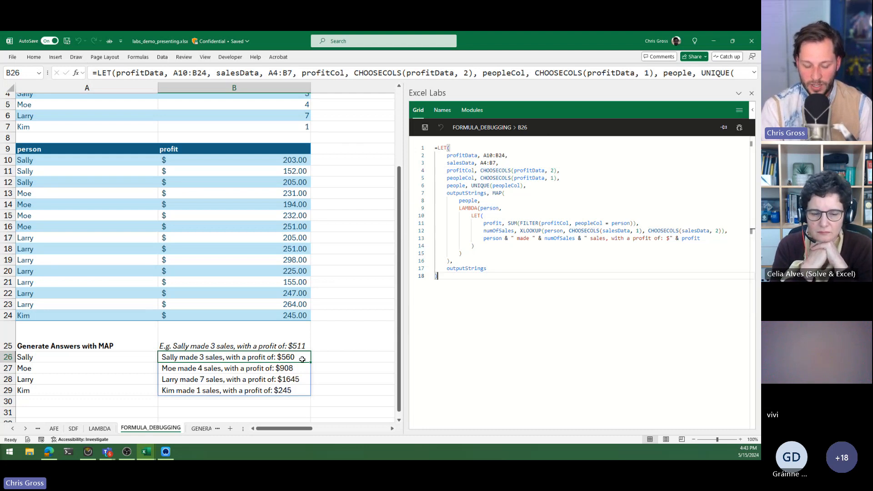
left_click_drag(443, 276, 436, 145)
key("ctrl+c")
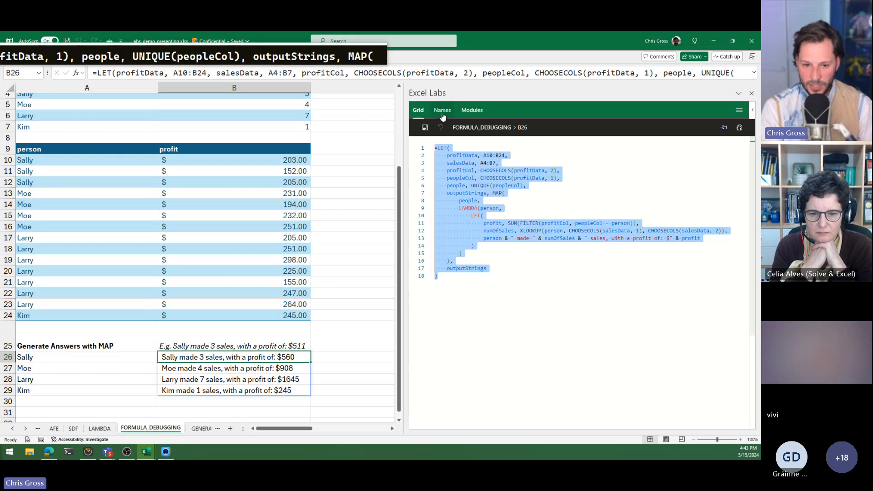
- Start a new named function called SALESINFOWITHMAP with the description "generates the report"
left_click(442, 112)
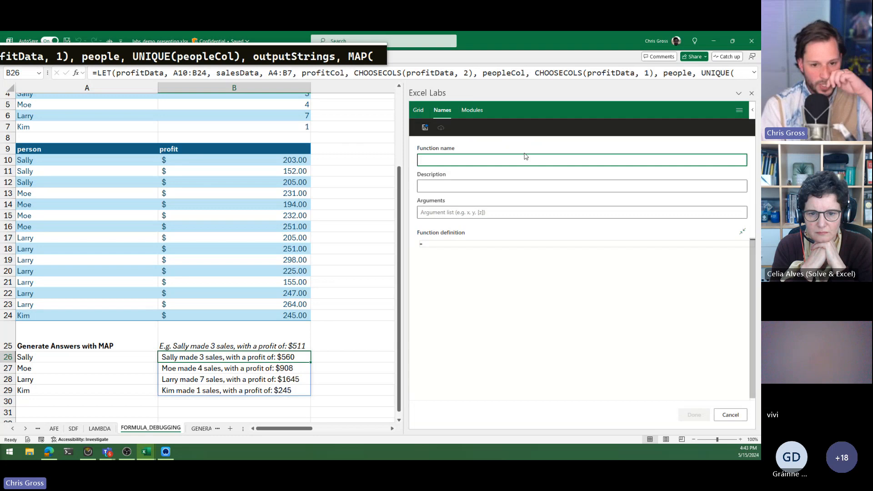
key("shift")
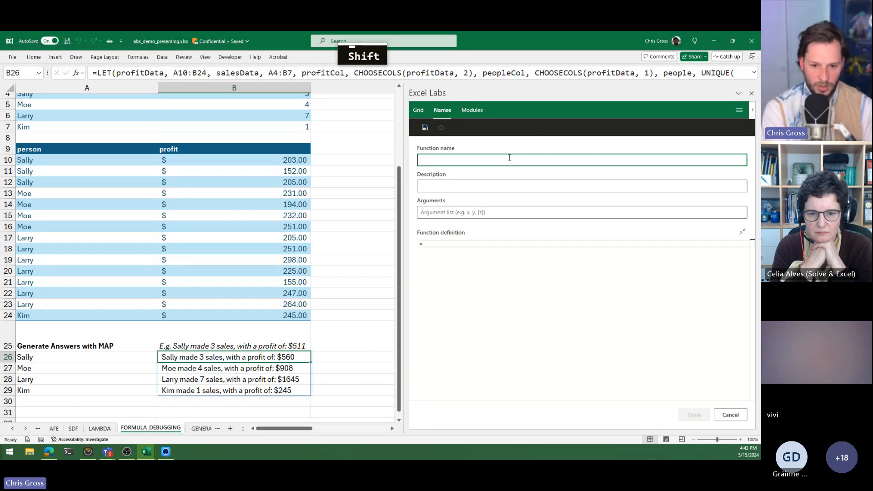
type("SALESINFOP")
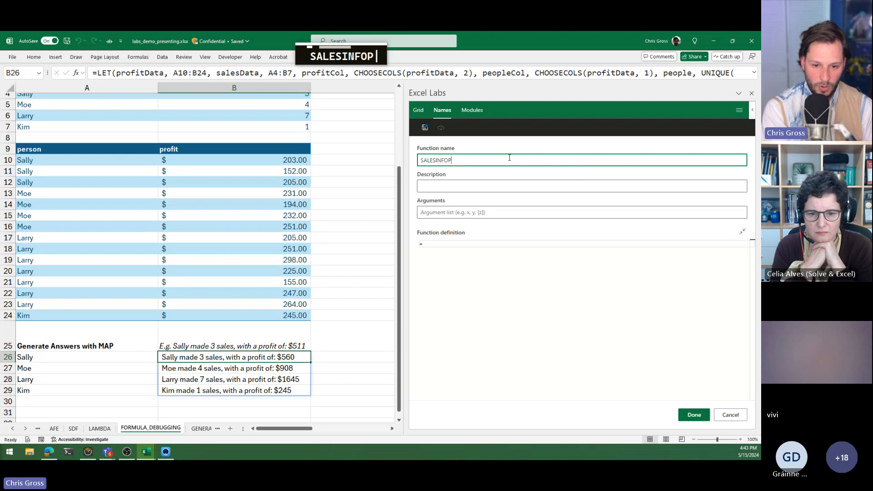
key("BackSpace")
type("WITHMAP")
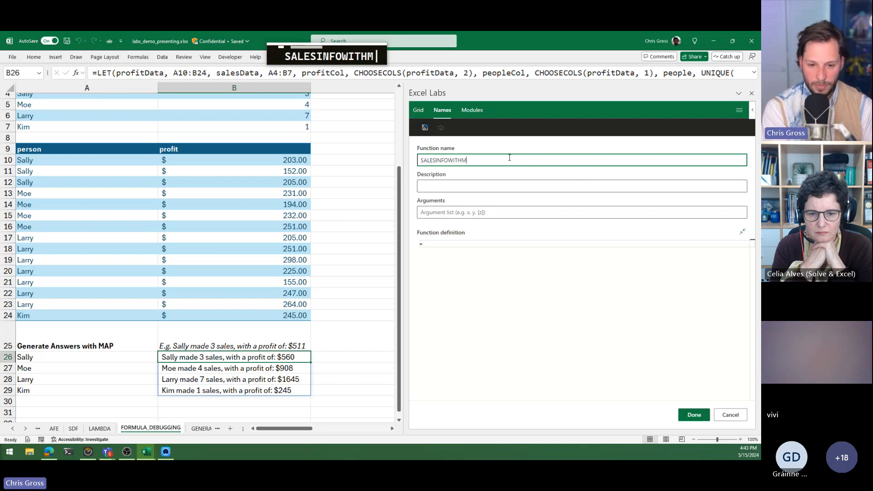
left_click(514, 184)
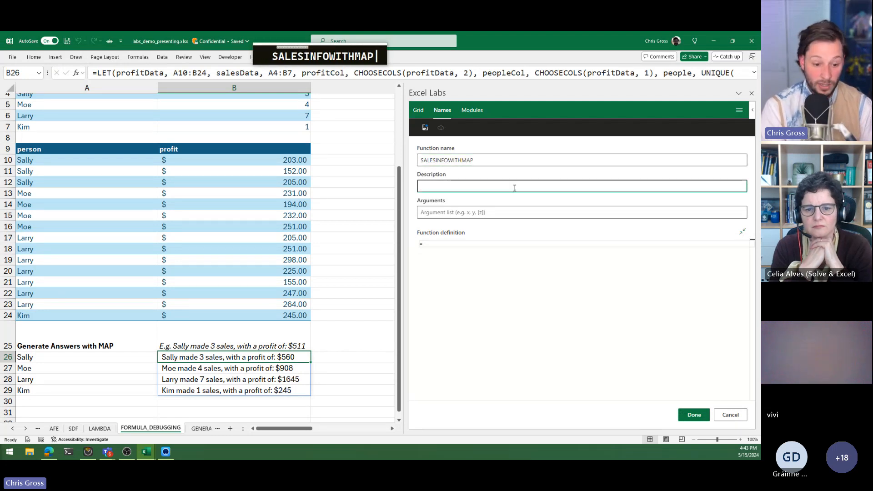
type("generates the rep")
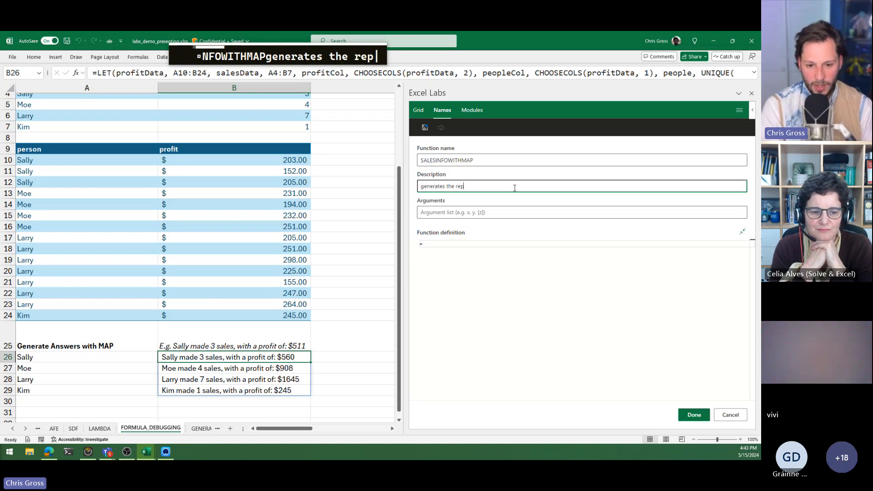
type("ort")
- Add salesData and profitData as the arguments of the SALESINFOWITHMAP function
left_click(473, 212)
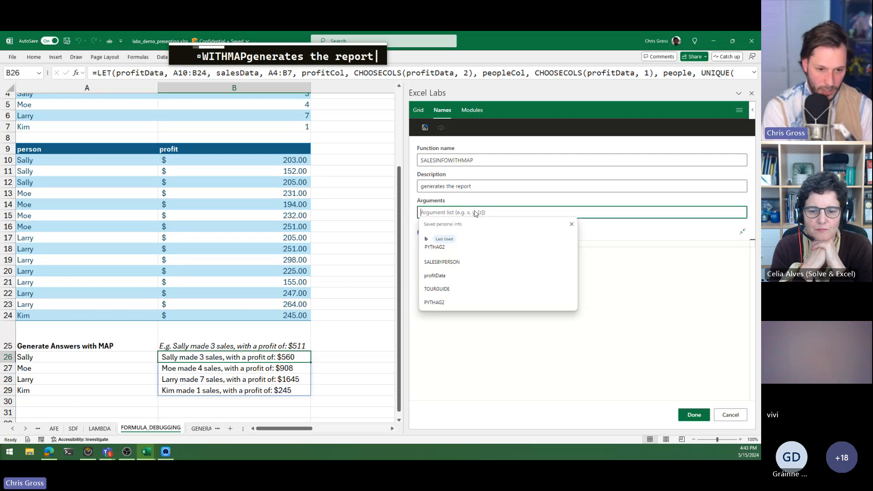
type("salesData")
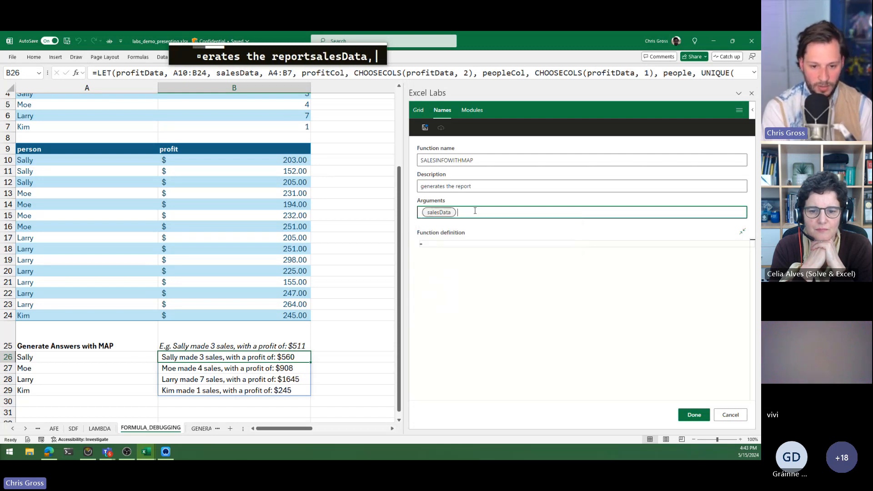
type(", profitD")
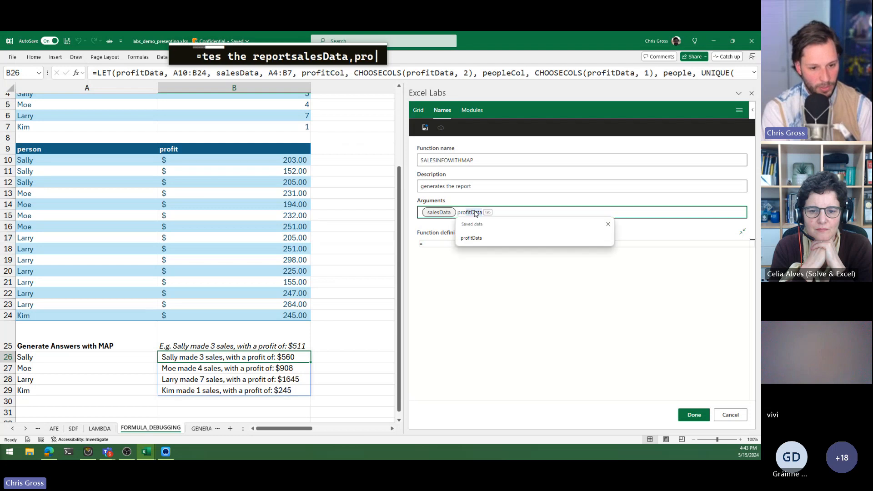
type("ata")
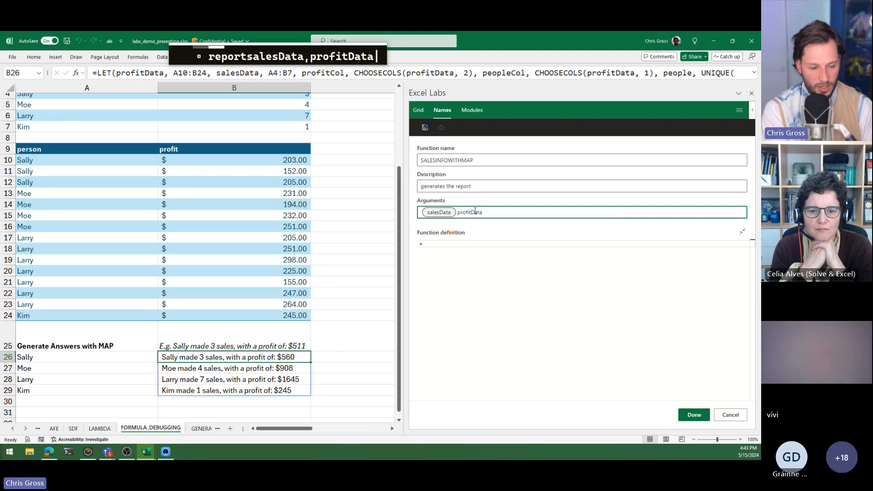
type(",")
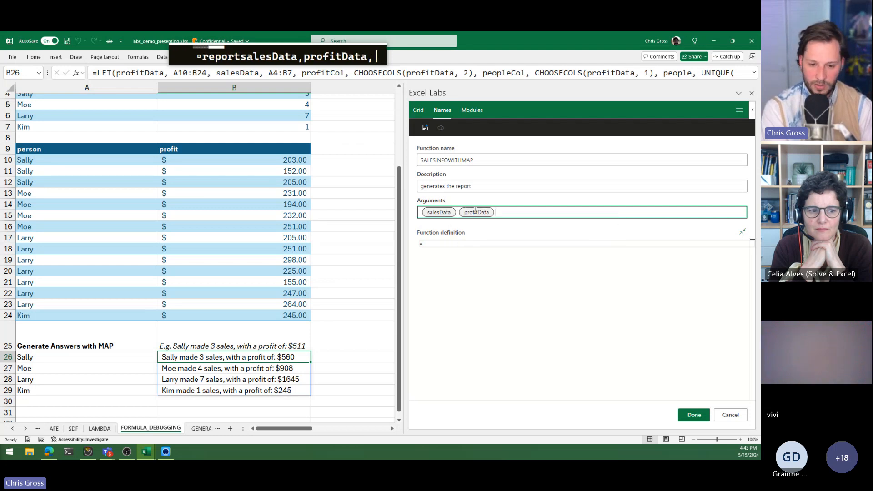
- Paste the copied LET formula as the function definition, remove its profitData A10:B24 and salesData A4:B7 lines, and save the function
left_click(447, 245)
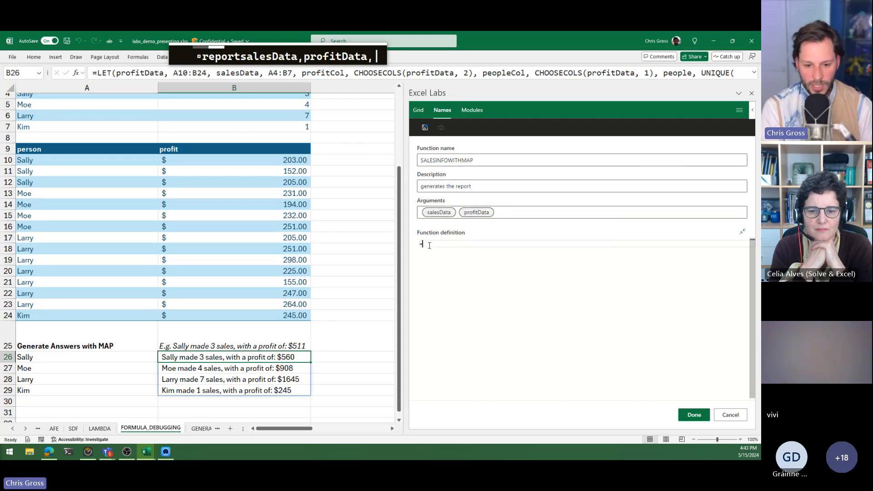
key("ctrl+v")
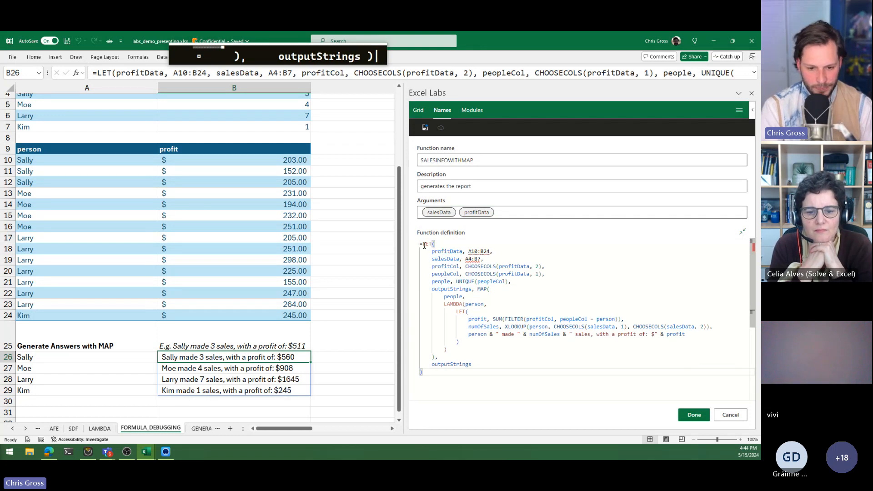
left_click_drag(483, 259, 411, 256)
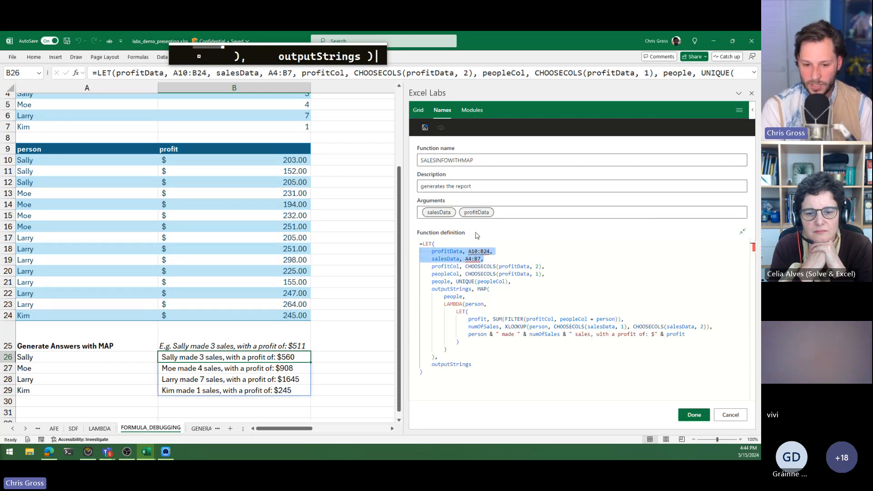
key("BackSpace")
key("BackSpace")
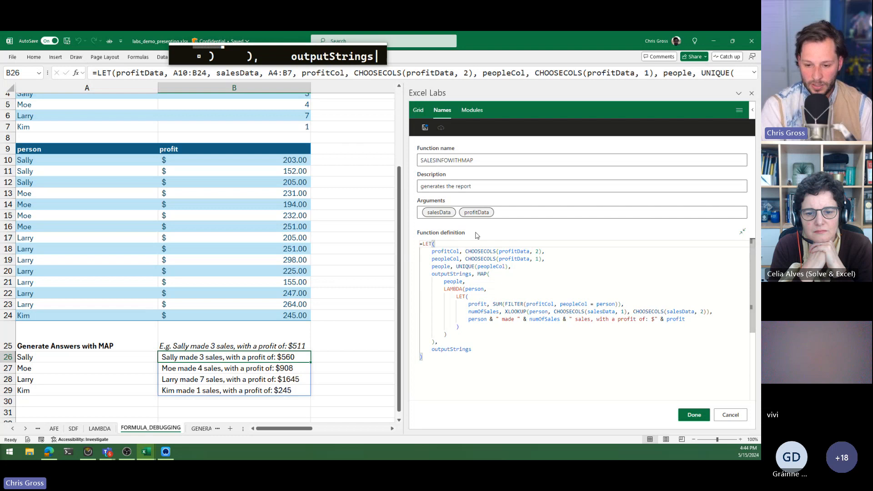
left_click(694, 414)
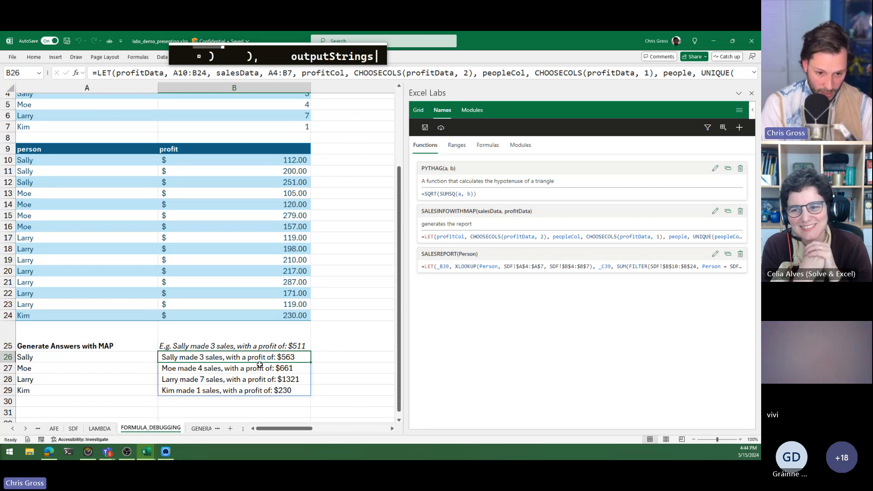
- Replace the LET formula in B26 with a SALESINFOWITHMAP call that takes A4:B7 as its salesData argument
key("Delete")
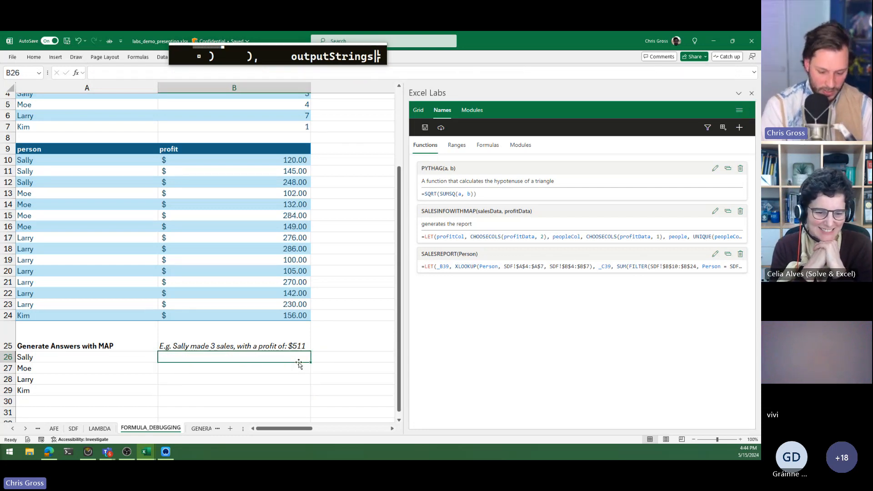
type("=sales")
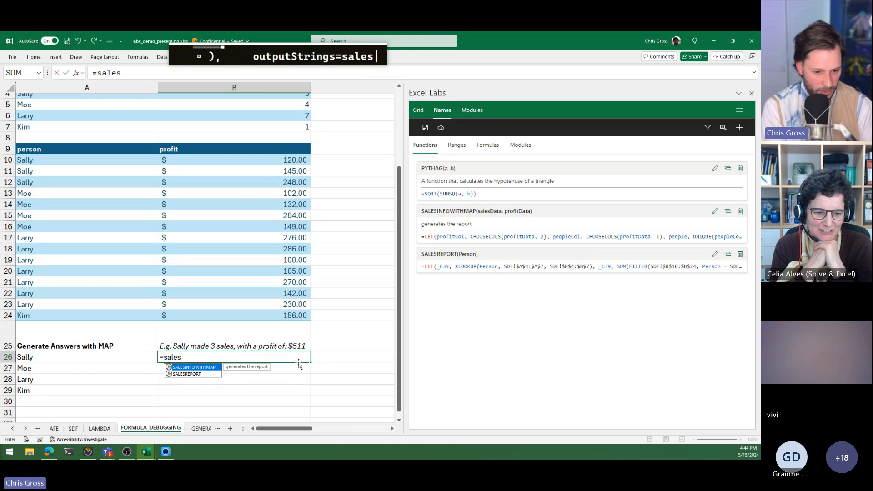
key("Tab")
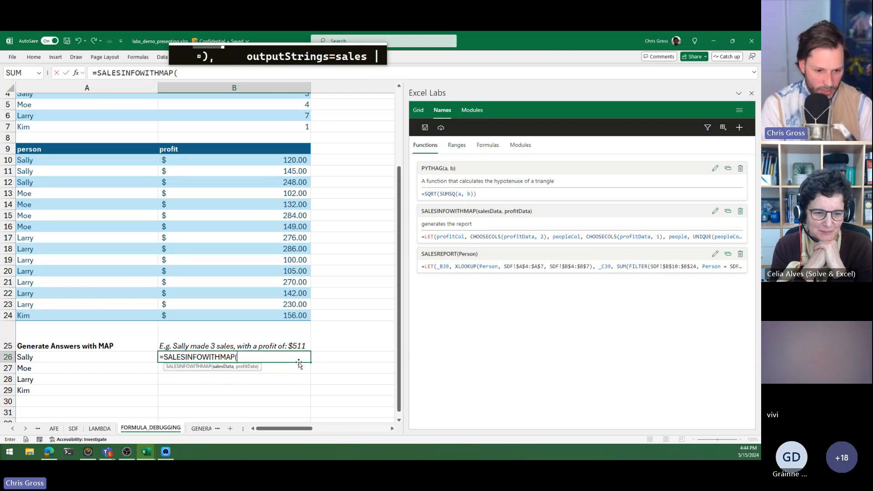
scroll(265, 296, "up", 2)
left_click(210, 188)
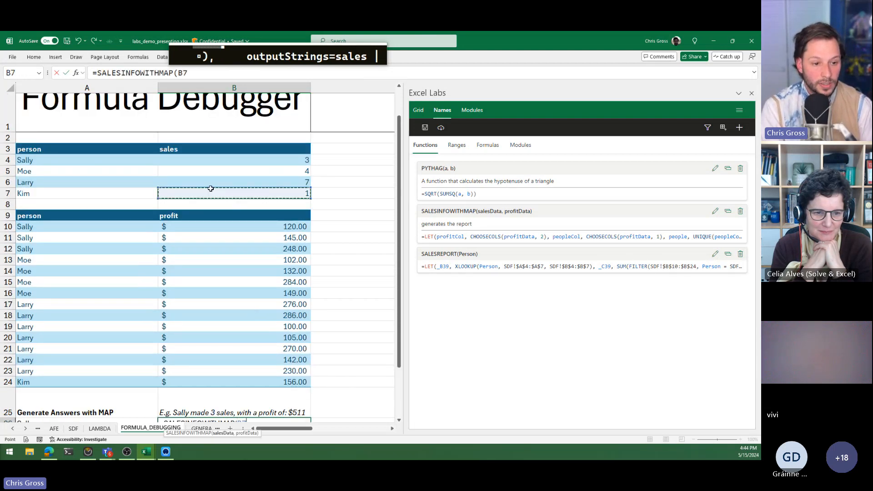
left_click_drag(210, 188, 42, 160)
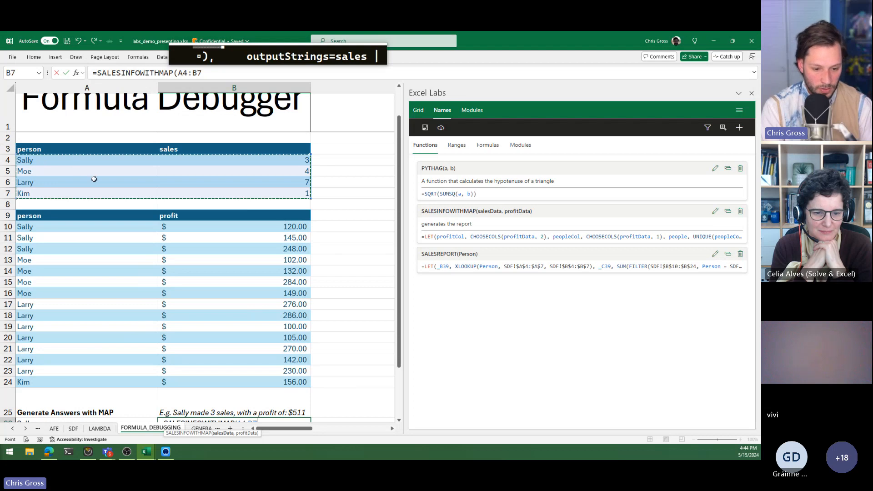
- Add the profit table range, profitData, as the second argument of SALESINFOWITHMAP in B26 and commit the formula
scroll(94, 179, "down", 1)
type(",")
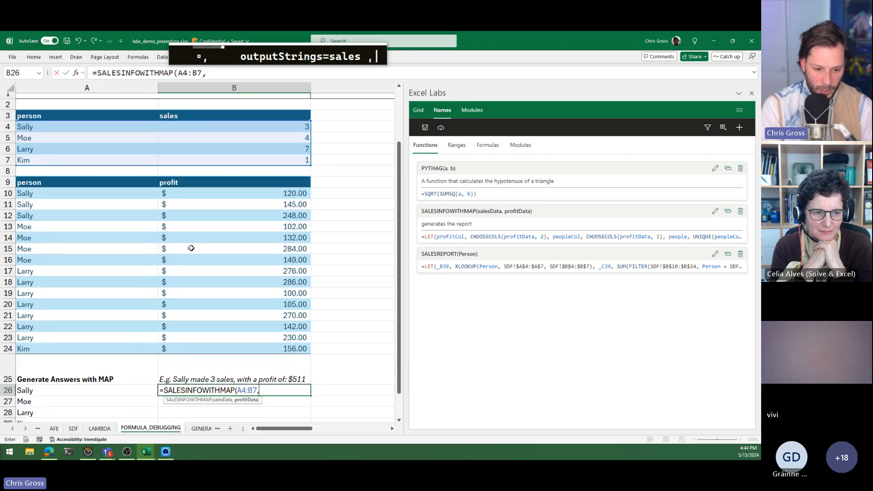
left_click_drag(207, 346, 31, 189)
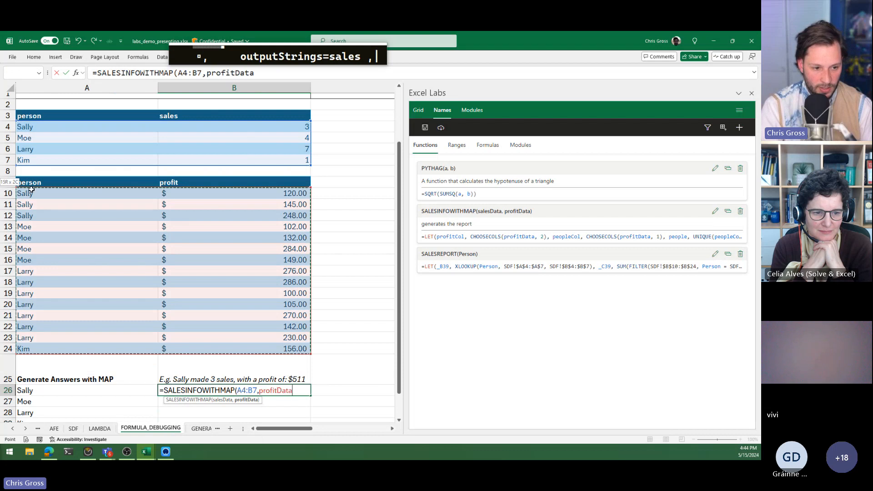
type(")")
key("Return")
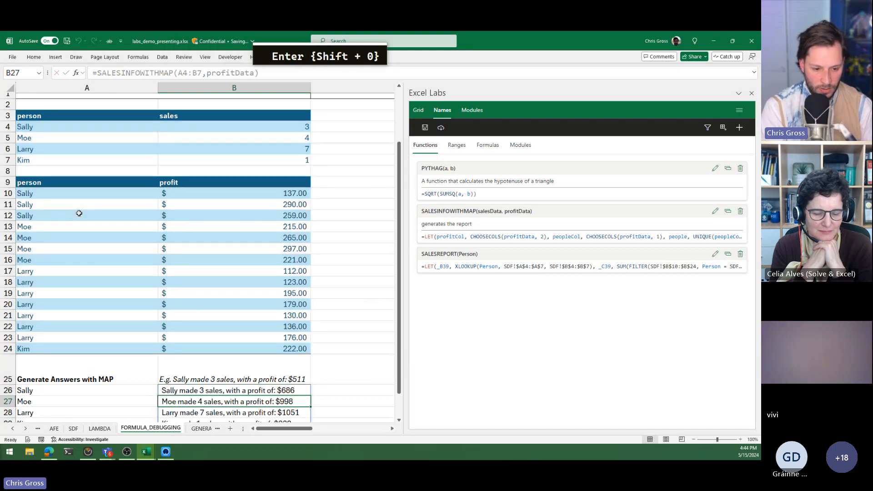
scroll(79, 213, "down", 1)
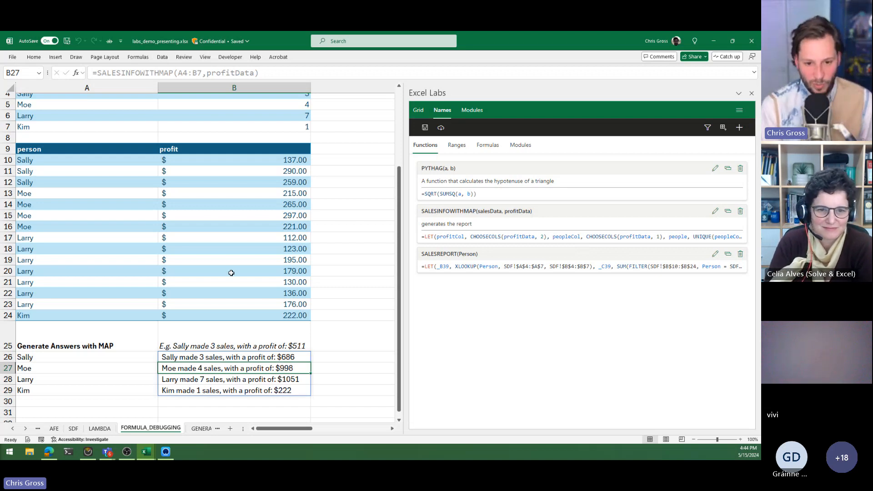
- Switch to the GENERATIVE_AI sheet and narrow the Excel Labs pane so more of the grid shows
left_click(714, 212)
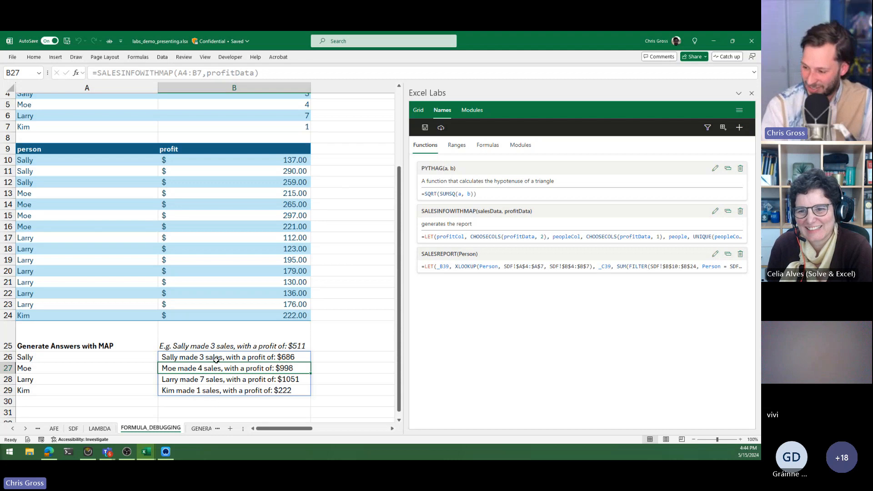
left_click(201, 429)
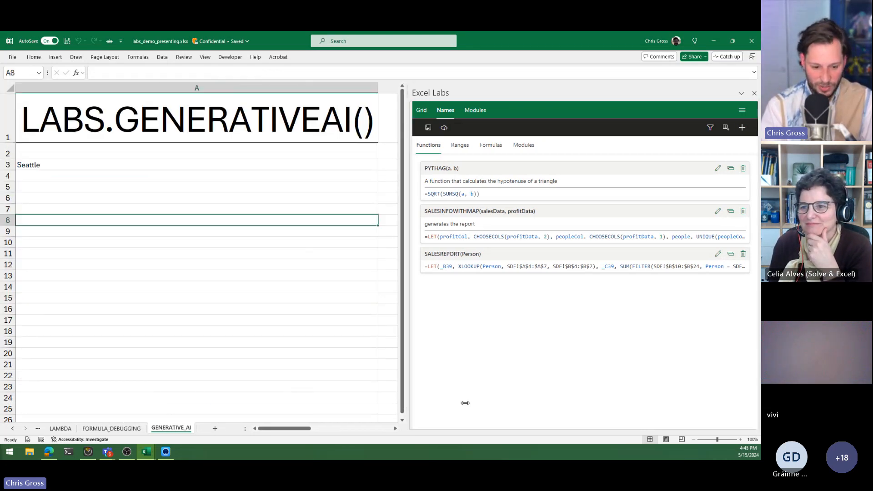
left_click_drag(405, 407, 541, 390)
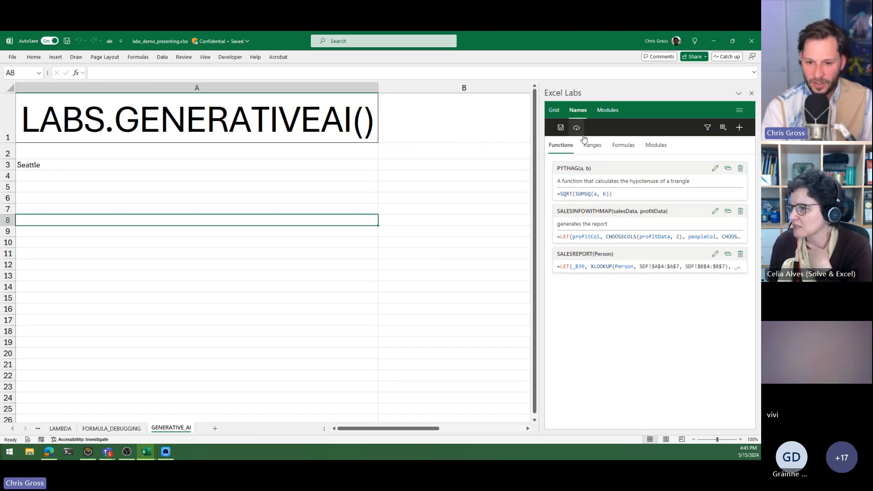
- Return to the FORMULA_DEBUGGING sheet and select cell B26, leaving the Excel Labs options closed
left_click(741, 111)
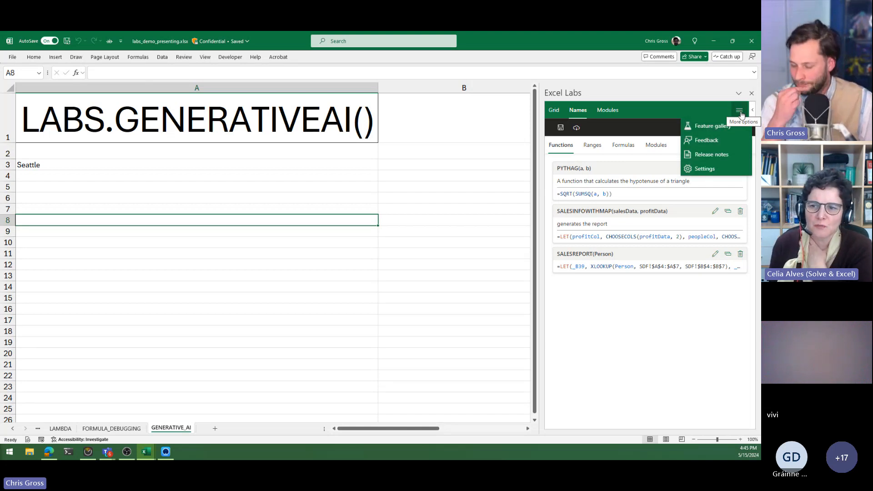
left_click(128, 428)
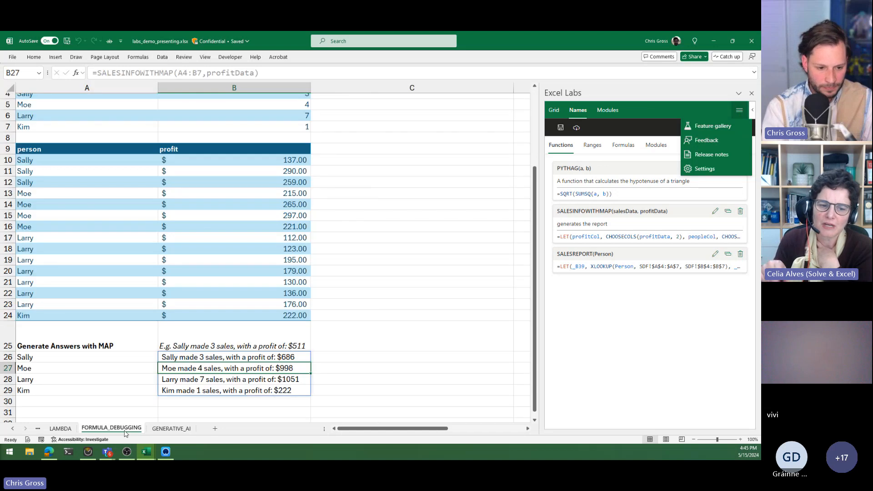
left_click(212, 358)
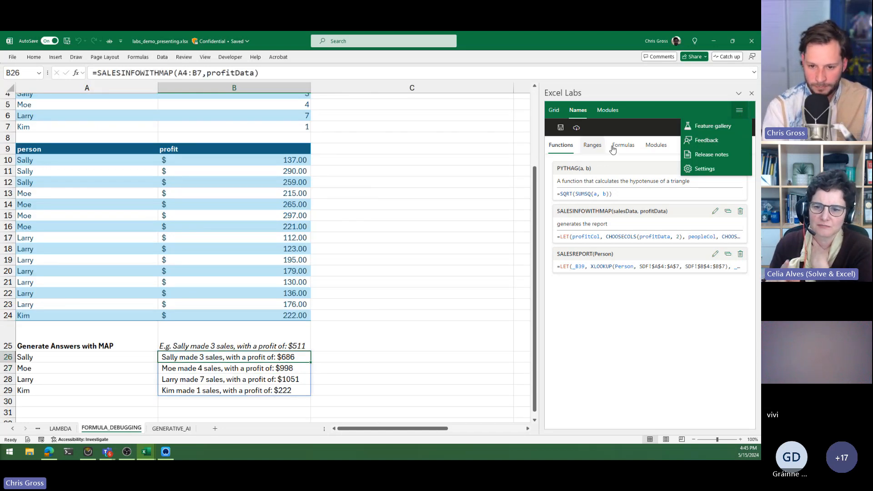
left_click(740, 111)
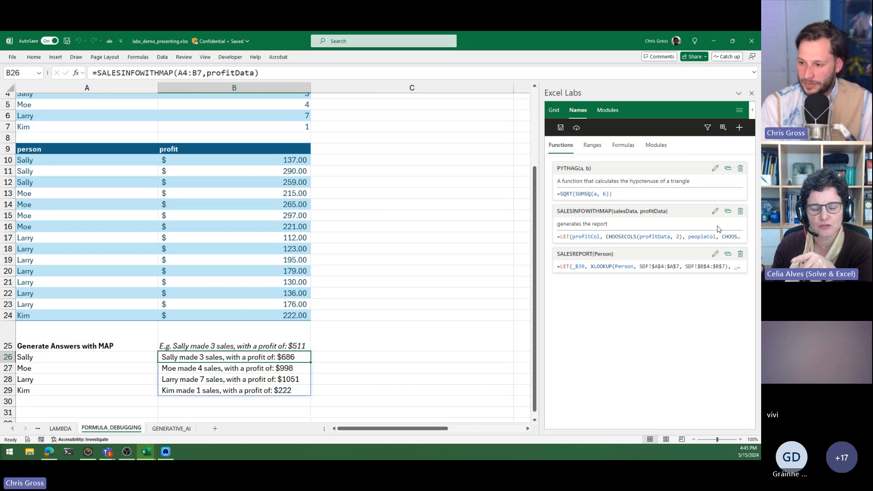
- Start a formula for D15 in the Excel Labs grid editor and insert the range C13:C20 picked from the sheet
left_click(417, 214)
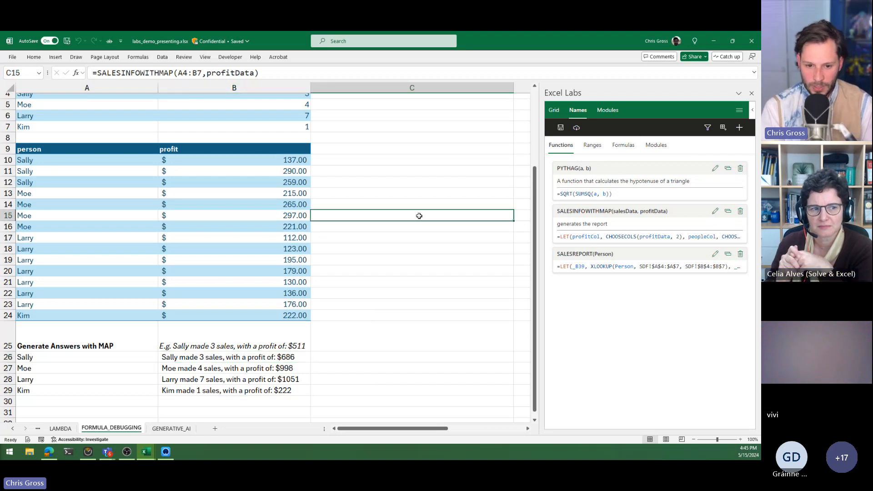
key("Right")
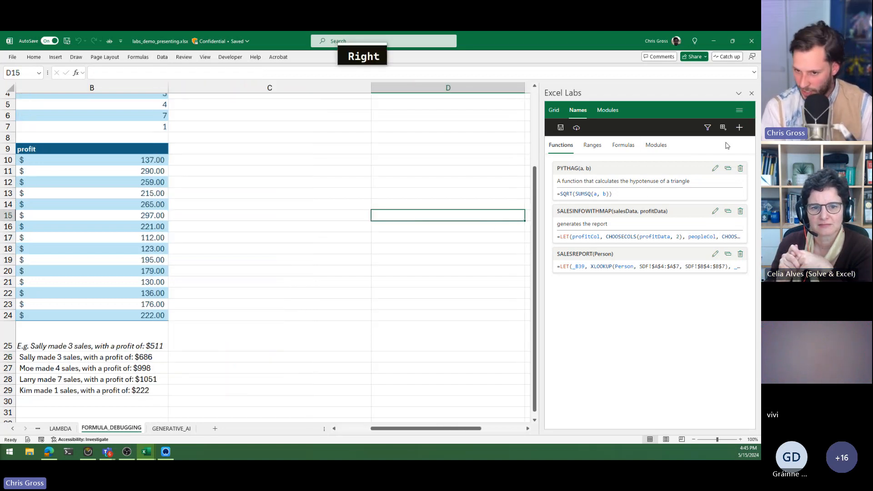
left_click(740, 126)
left_click(554, 110)
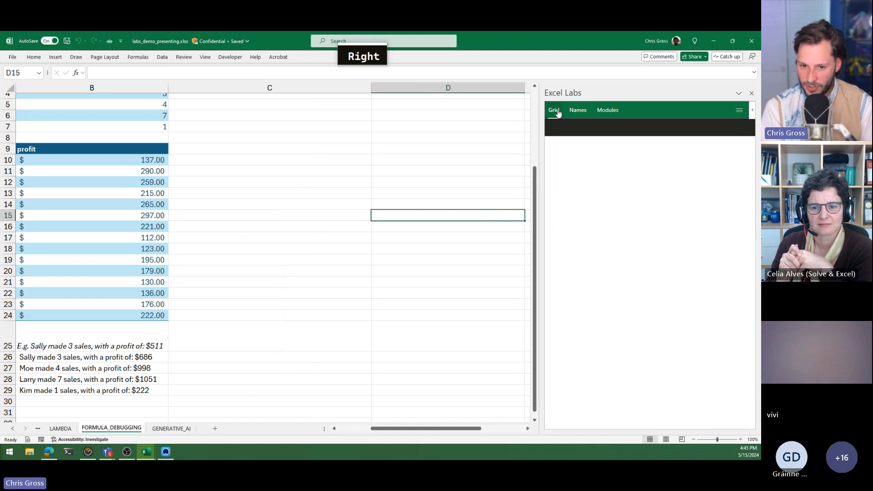
type("=")
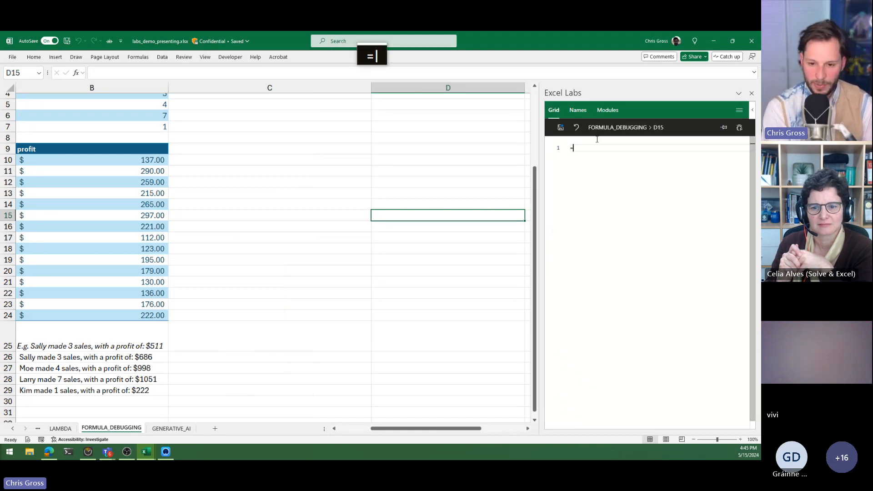
type("[")
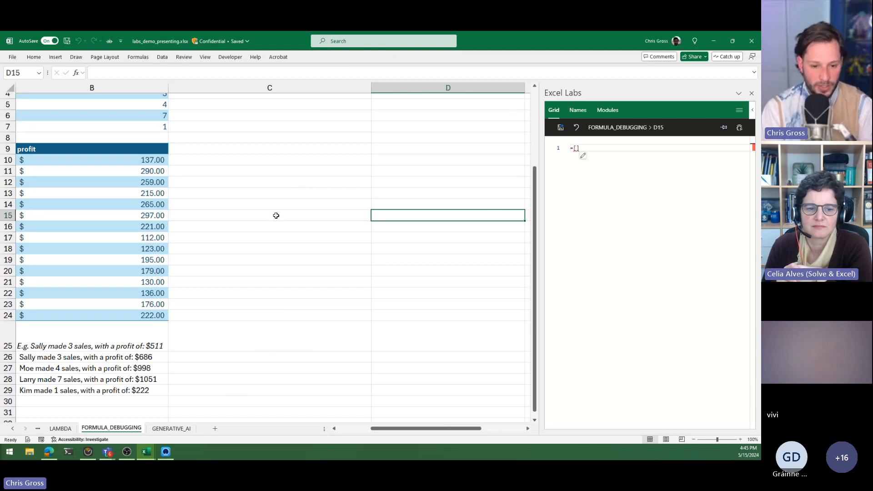
left_click_drag(277, 193, 279, 271)
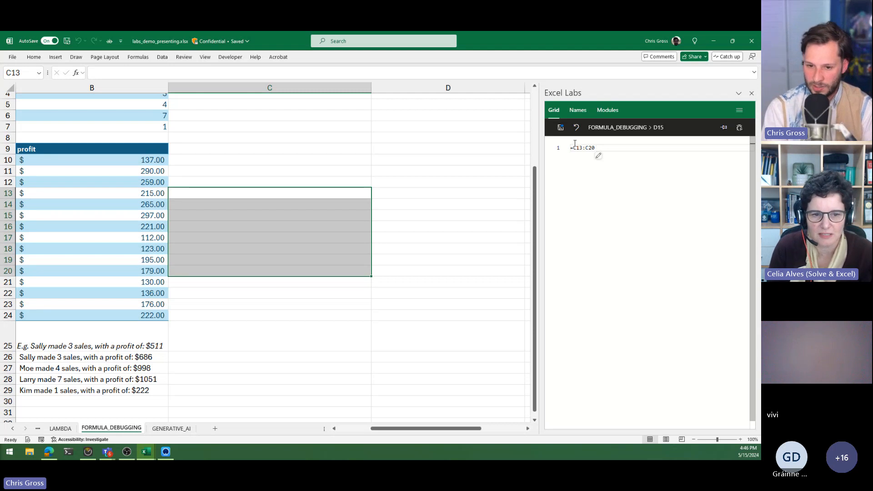
- Discard the unsaved =C13:C20 formula from the D15 formula editor
left_click(600, 158)
left_click_drag(601, 159, 558, 152)
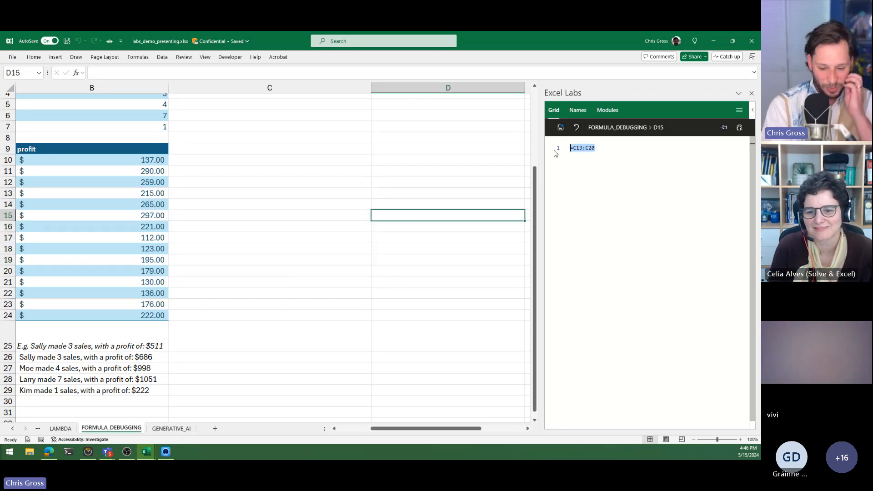
key("BackSpace")
key("BackSpace")
key("Escape")
key("Escape")
key("Escape")
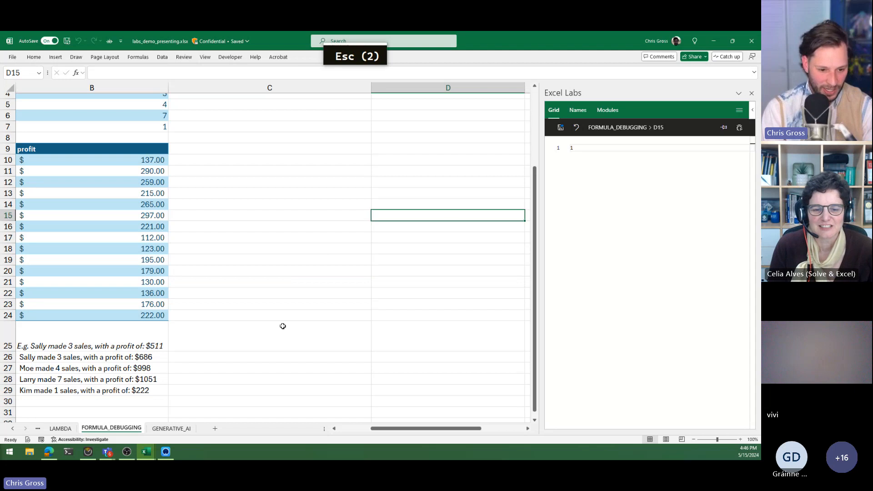
- Open the SALESINFOWITHMAP named function for editing and inspect its salesData argument and definition
left_click(578, 110)
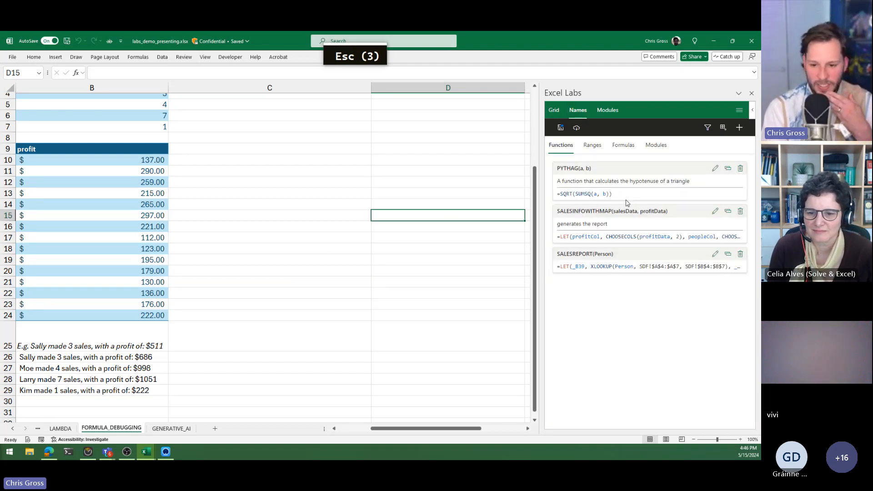
left_click(715, 212)
left_click(664, 213)
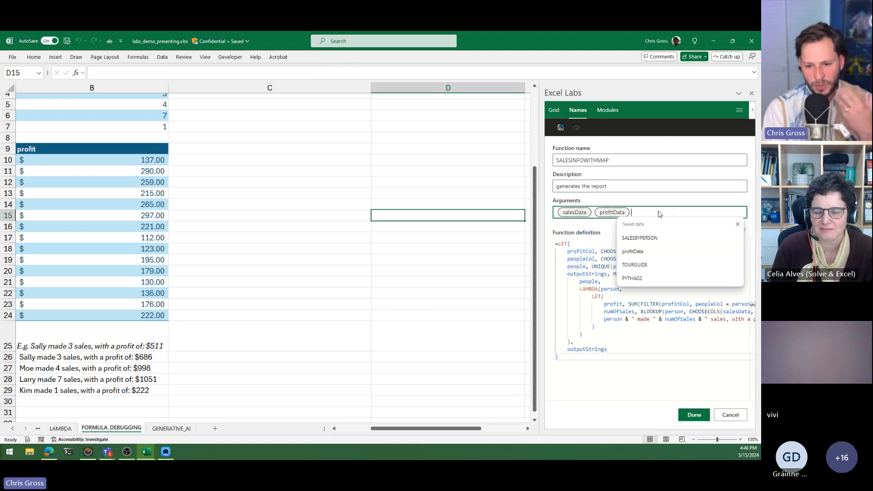
left_click(575, 213)
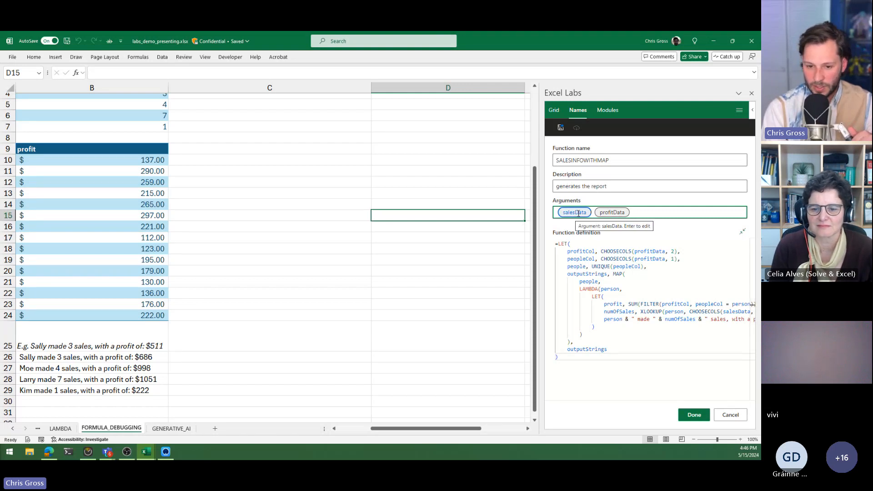
right_click(580, 213)
left_click(601, 252)
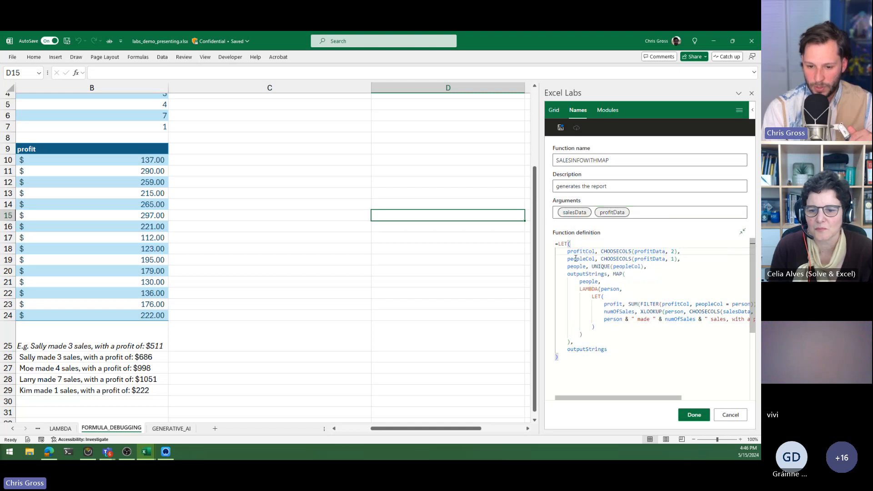
- Rename the profitData symbol to profitData2 throughout the SALESINFOWITHMAP function and widen the Excel Labs pane slightly
right_click(650, 253)
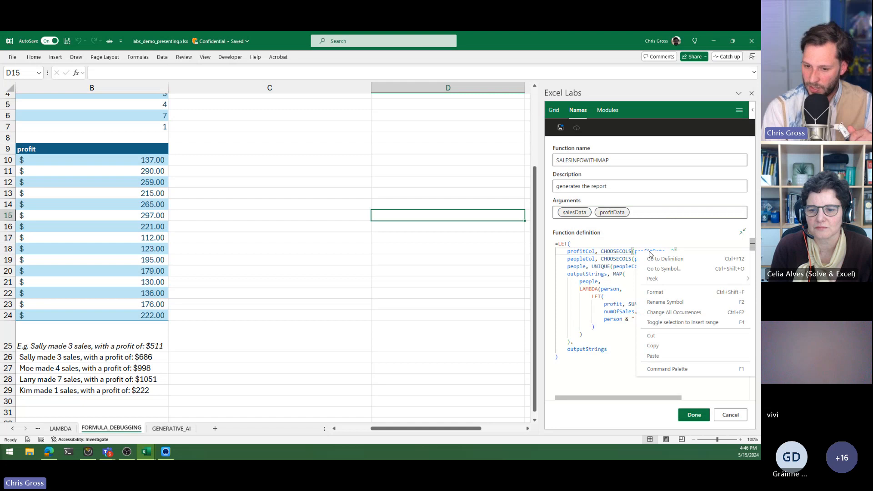
left_click(631, 258)
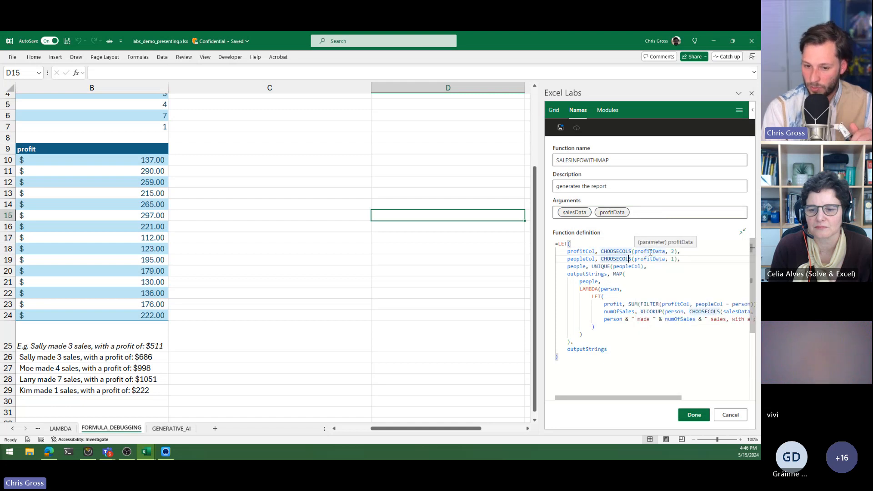
right_click(653, 253)
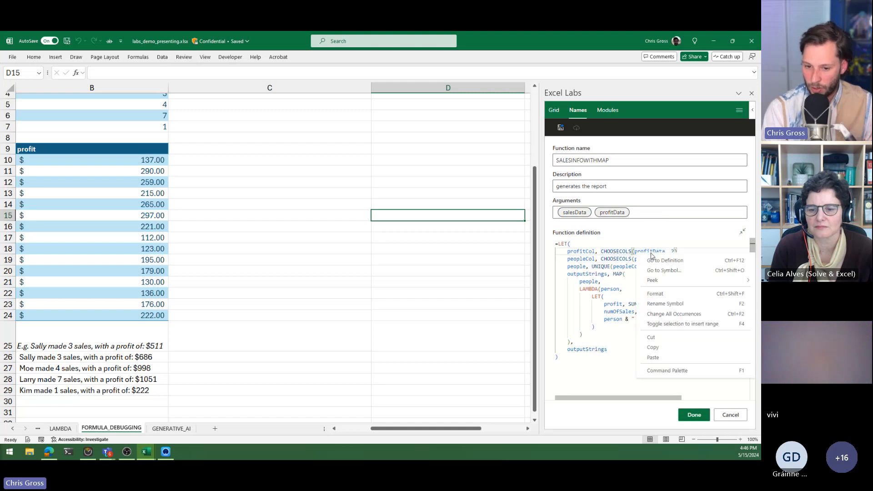
left_click(679, 304)
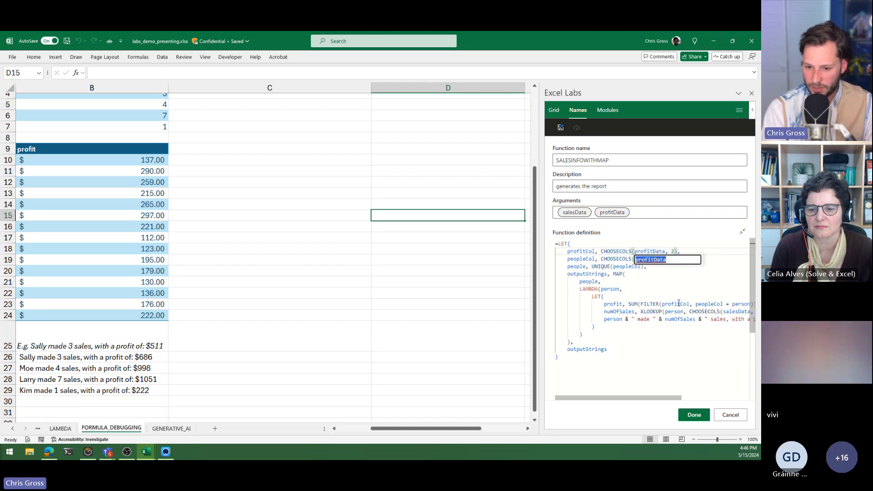
left_click(676, 260)
type("2")
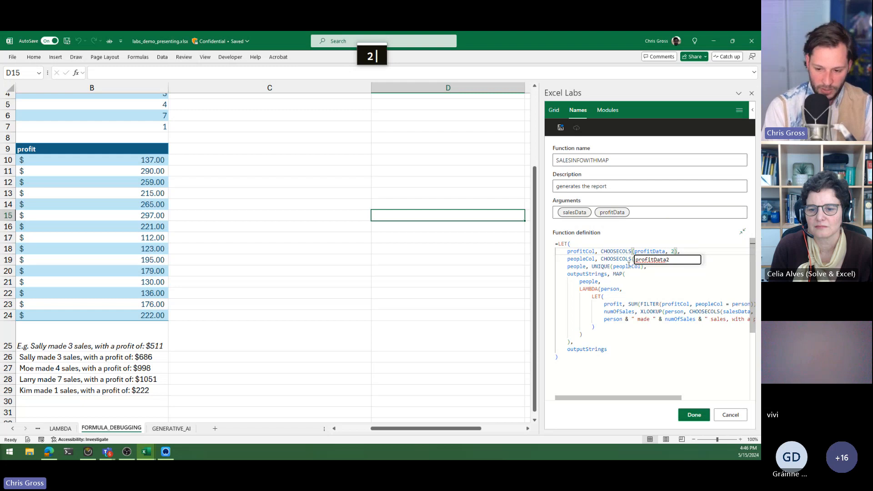
key("Return")
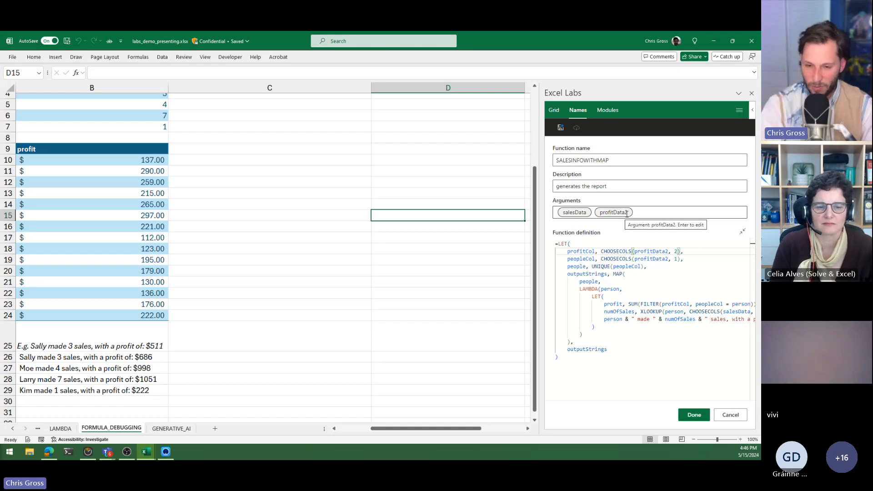
left_click_drag(541, 263, 522, 260)
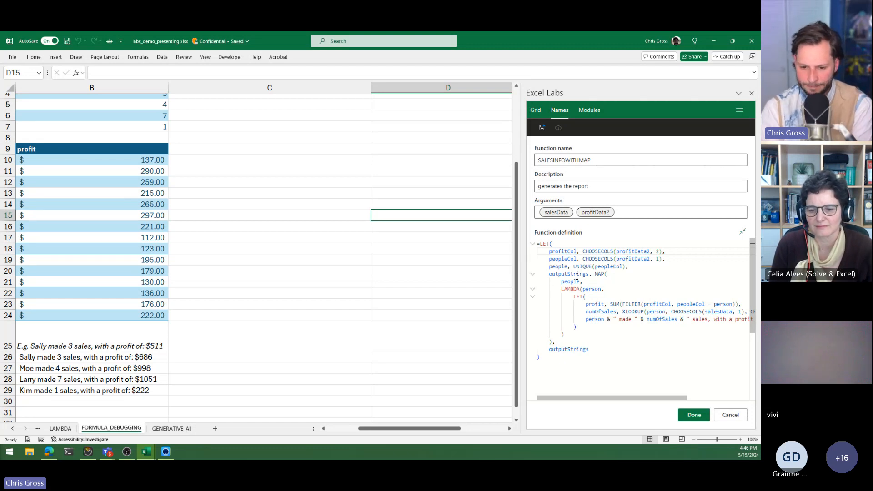
- Switch to the GENERATIVE_AI sheet and show the Excel Labs feature gallery
left_click(594, 348)
key("ctrl+a")
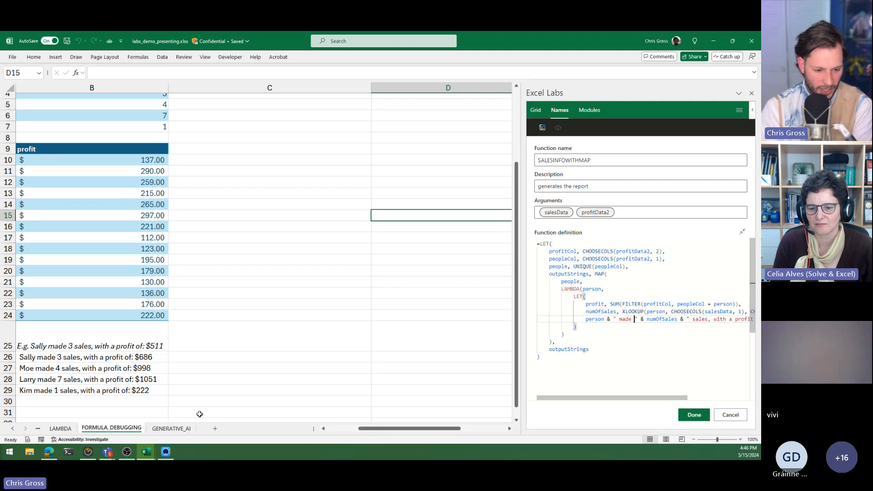
left_click(171, 427)
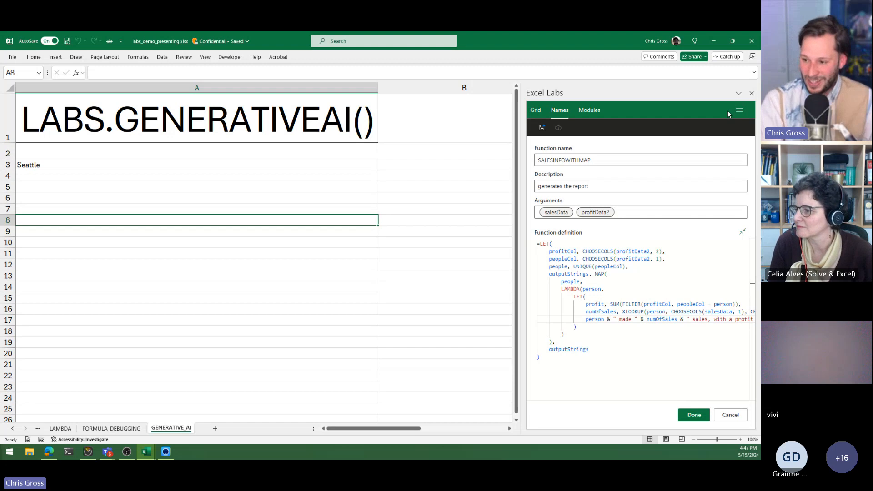
left_click(739, 110)
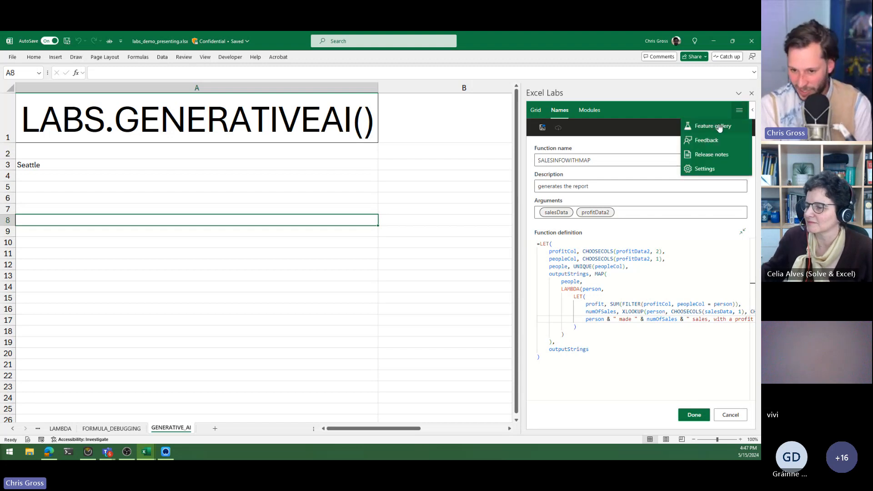
left_click(719, 128)
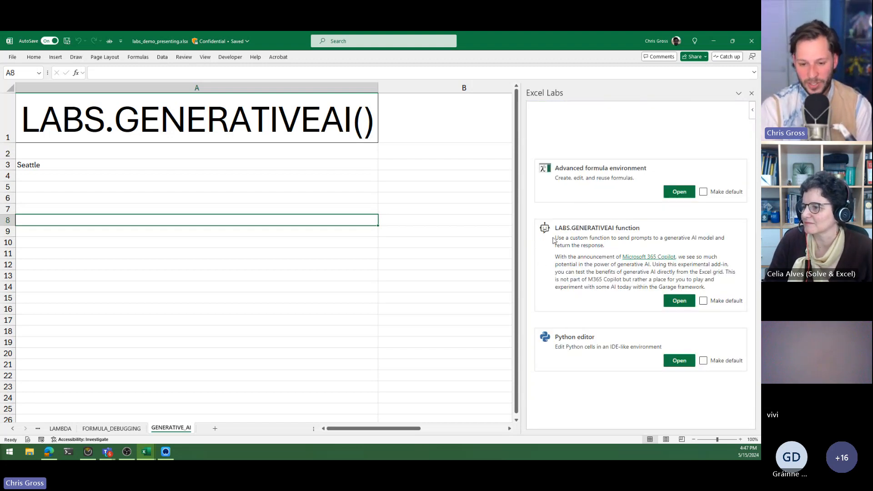
- Read the description of the LABS.GENERATIVEAI function feature and open it
left_click_drag(554, 240, 589, 281)
left_click(589, 281)
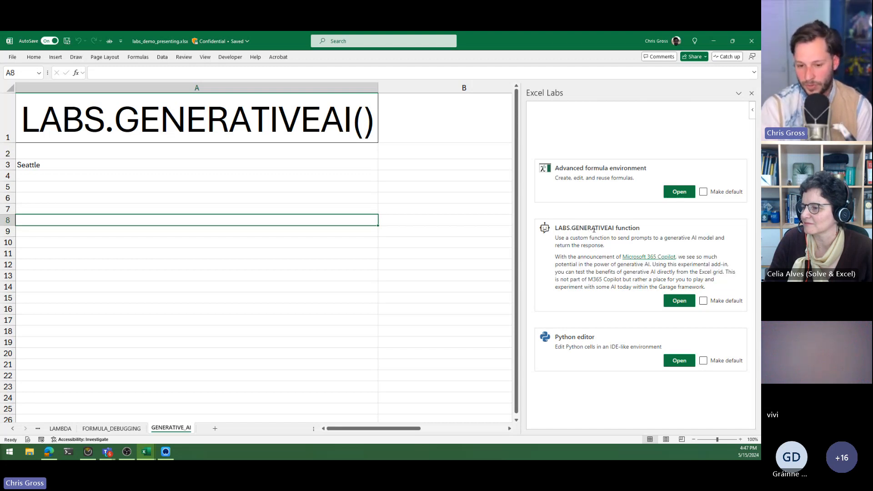
triple_click(594, 231)
left_click(574, 247)
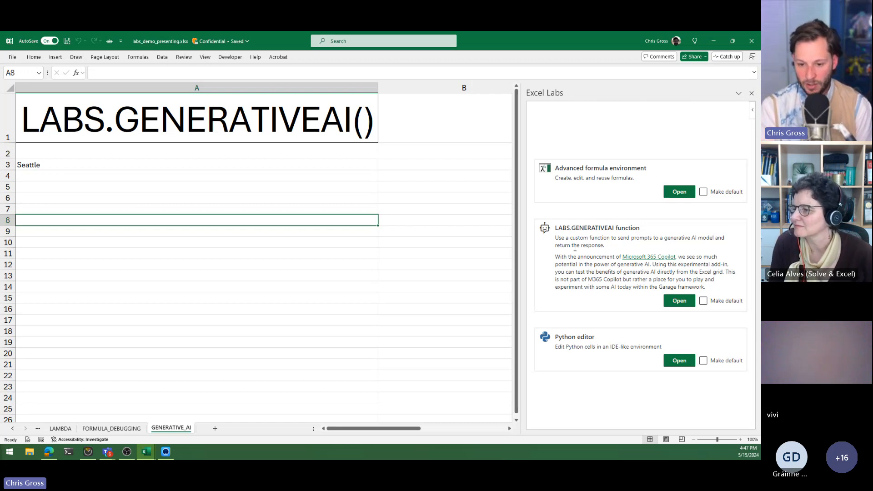
left_click(678, 303)
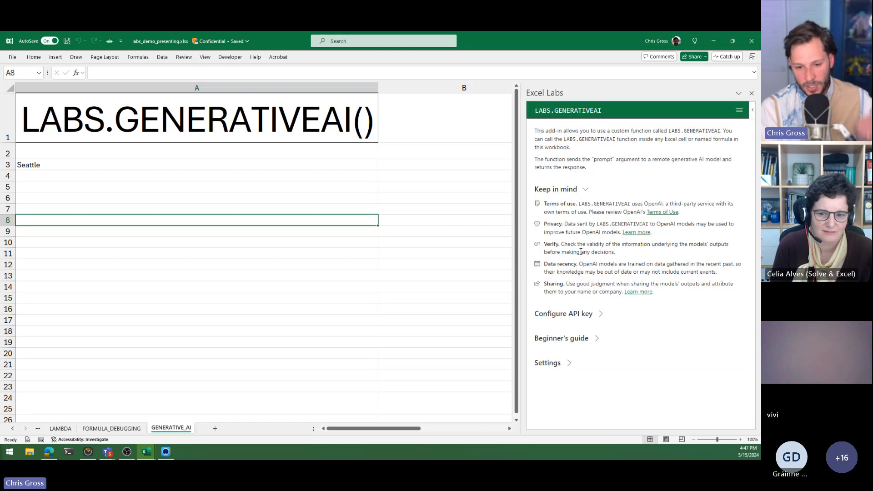
- Examine the API key configuration section, visit the linked OpenAI API keys page in the browser, and return to Excel
left_click(586, 190)
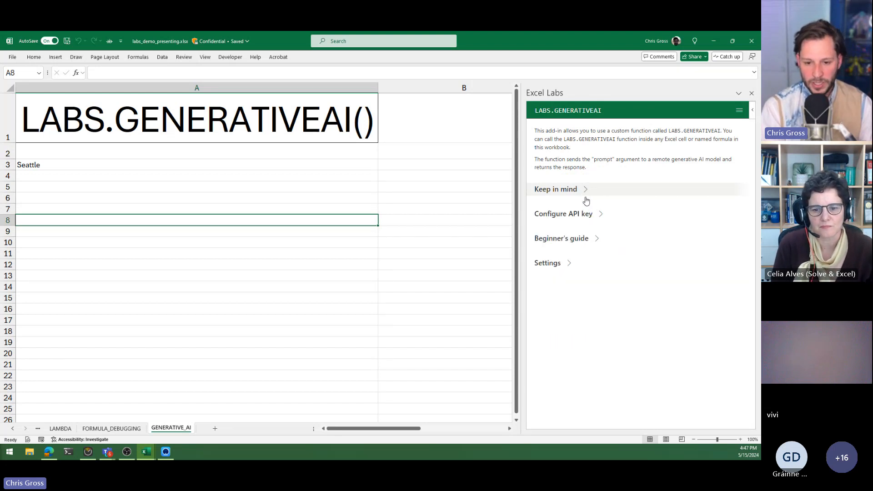
left_click(598, 215)
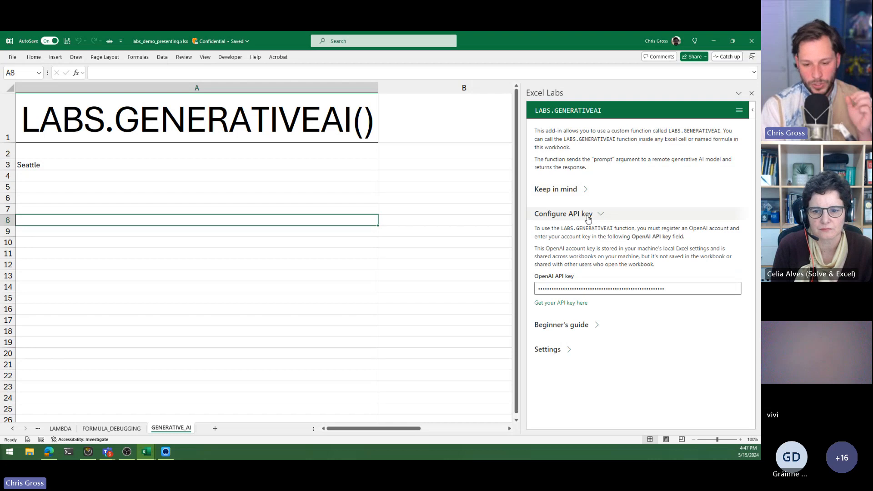
left_click(571, 303)
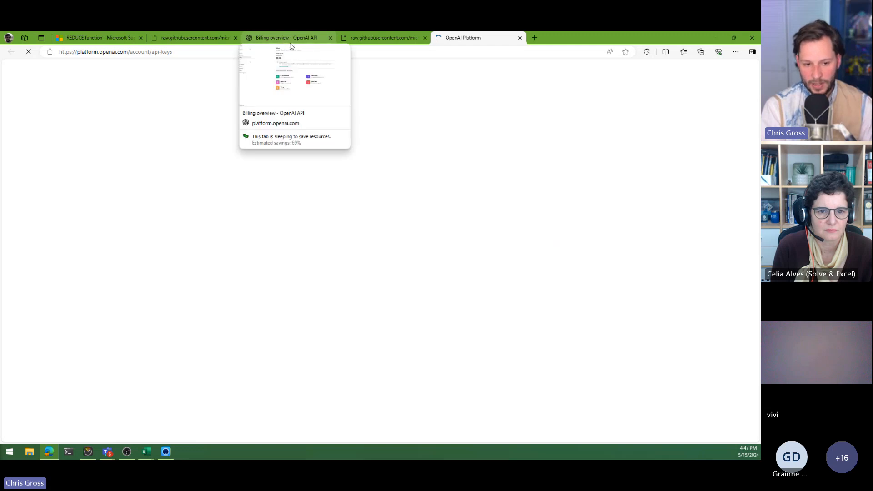
key("alt+Tab")
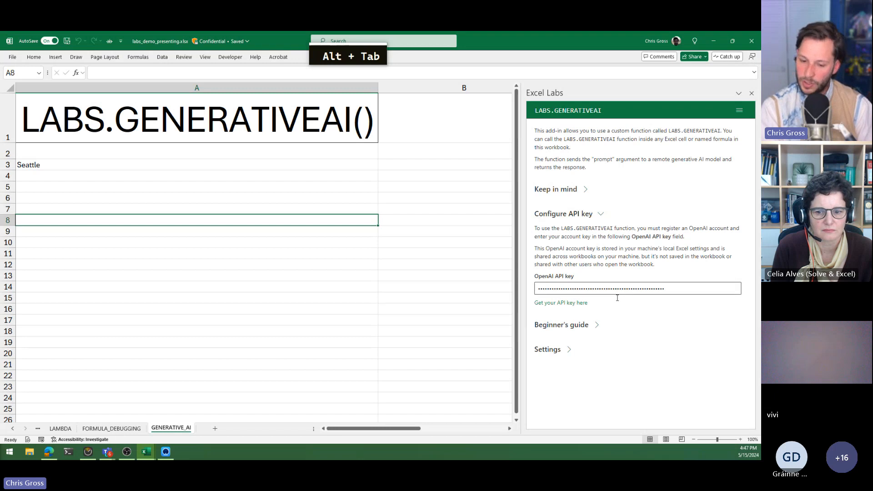
- Check the credit balance on the OpenAI billing overview in the browser, return to Excel, and collapse the API key section
key("alt+Tab")
left_click(301, 42)
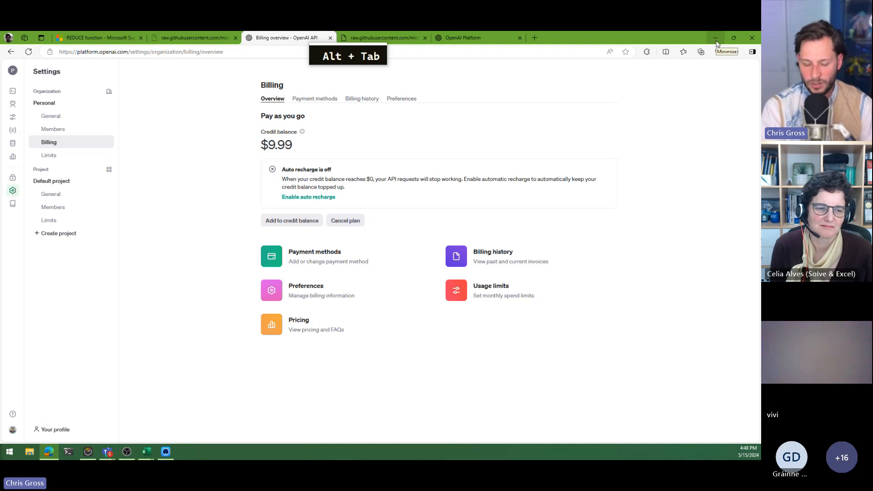
left_click_drag(295, 146, 263, 144)
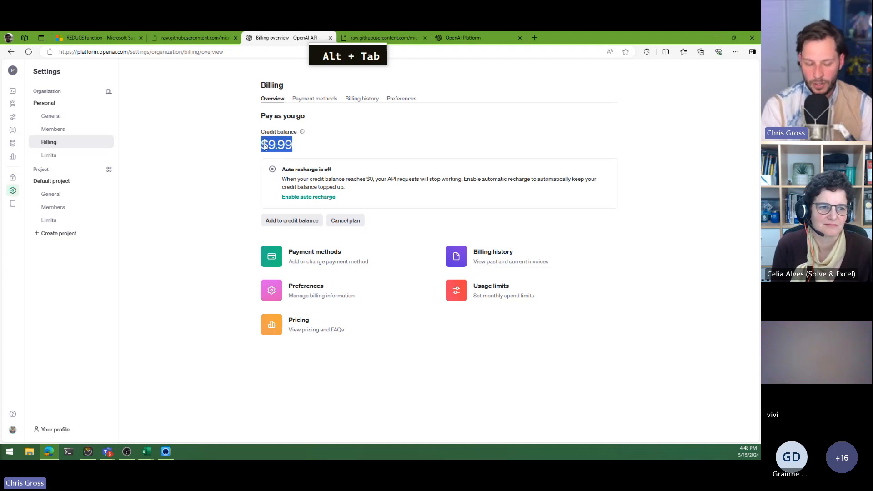
left_click(314, 150)
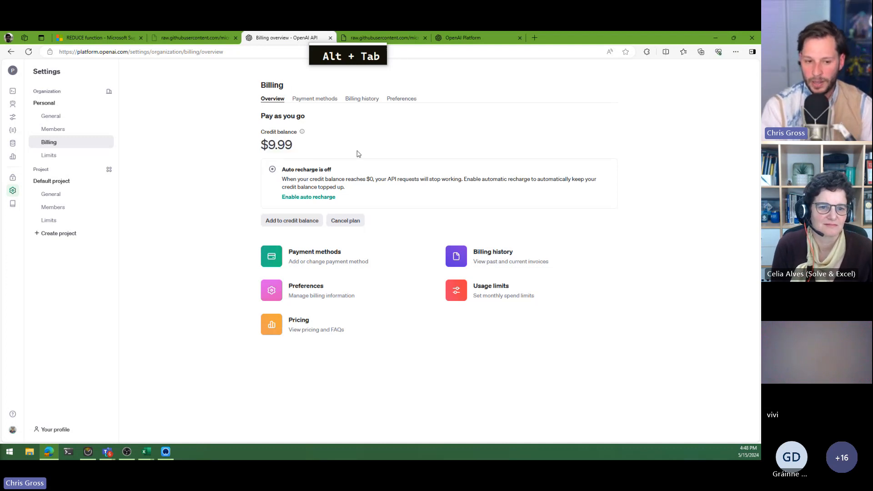
left_click(715, 41)
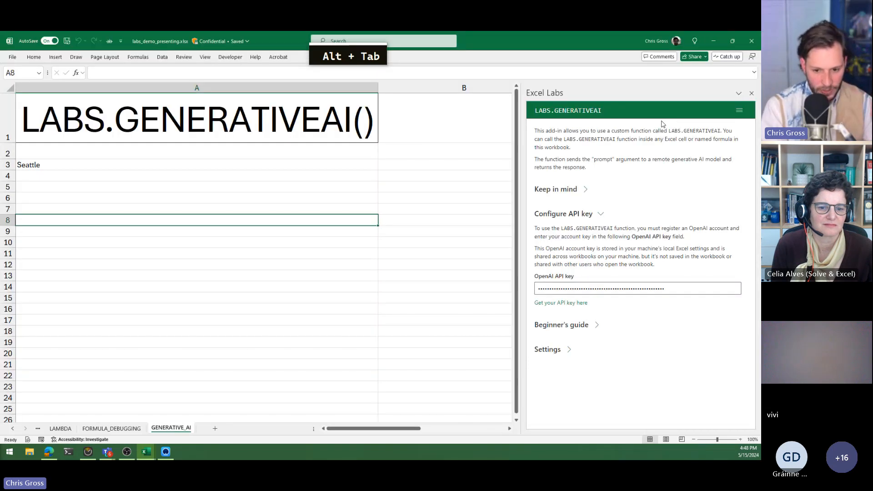
left_click(573, 218)
- Start a LABS.GENERATIVEAI formula in A6 to examine its arguments, and cancel the entry
left_click(194, 197)
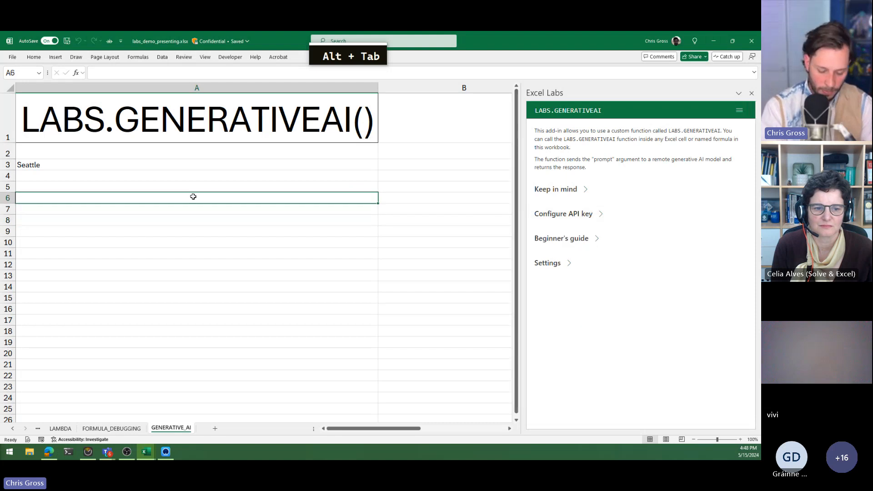
type("=lab")
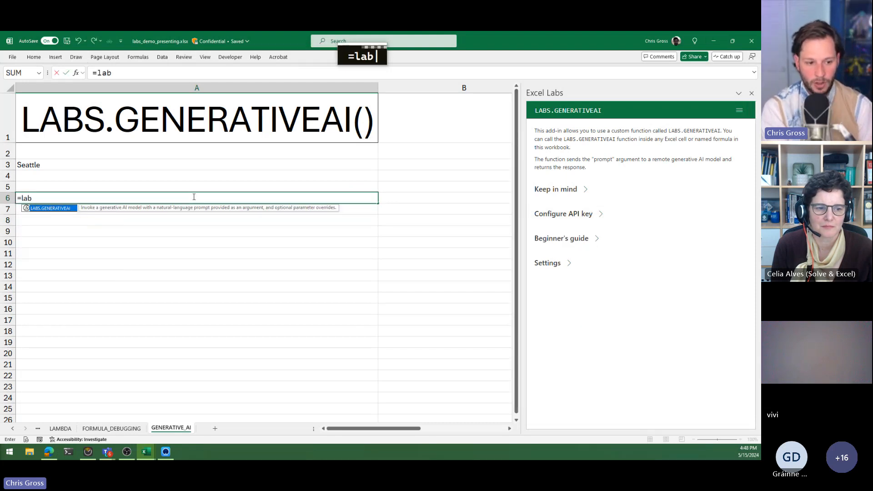
key("Tab")
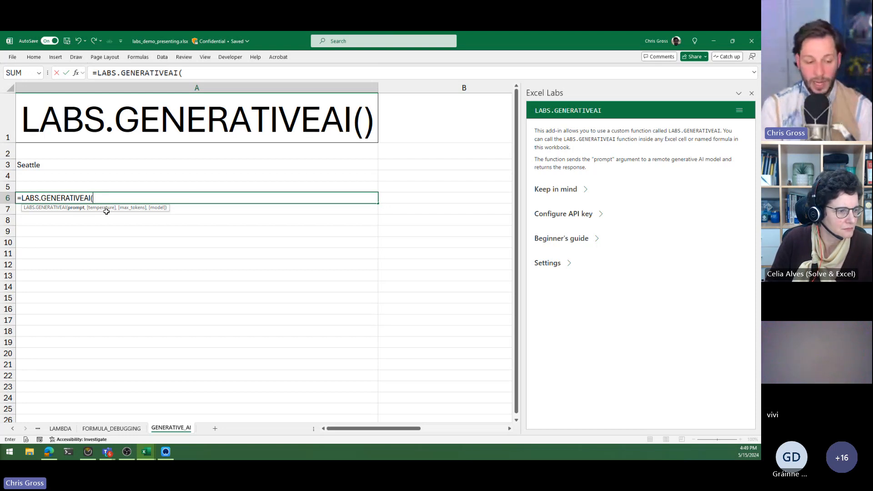
key("Escape")
key("Escape")
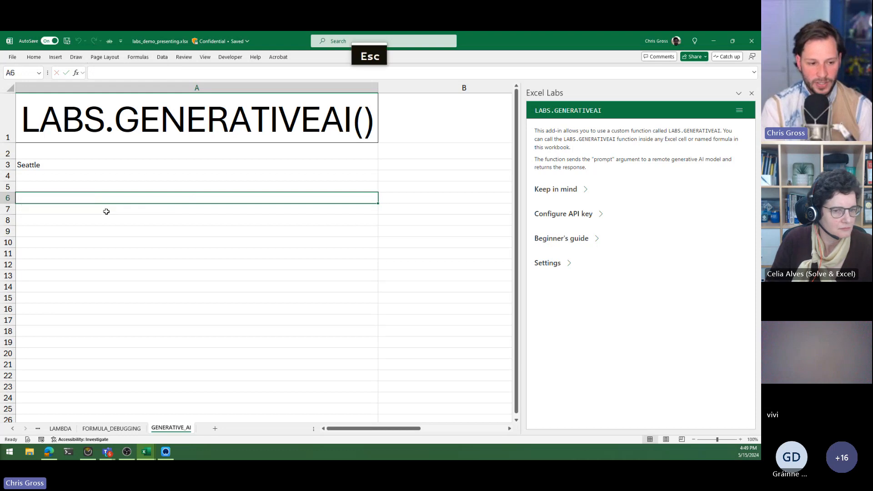
- Enter =LABS.GENERATIVEAI("List the top 10 tourist attractions in "&A3) in cell A4 and select that cell
key("Up")
key("Up")
type("=")
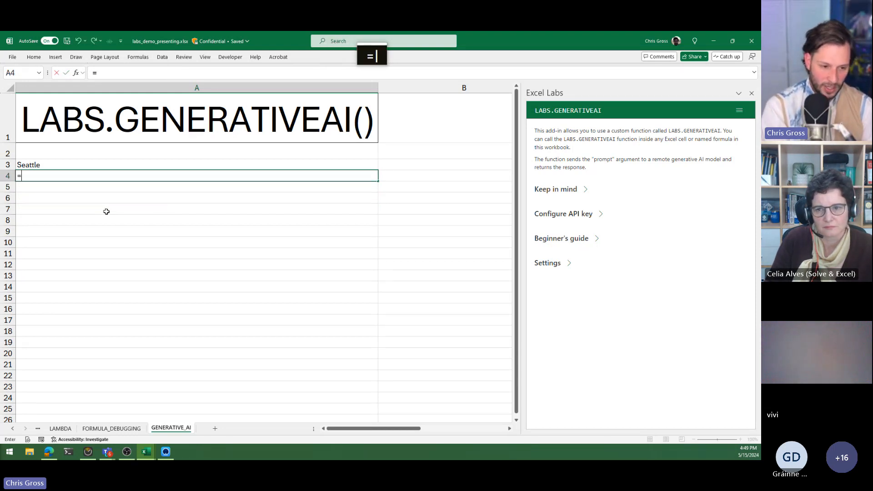
type("labs.")
key("Tab")
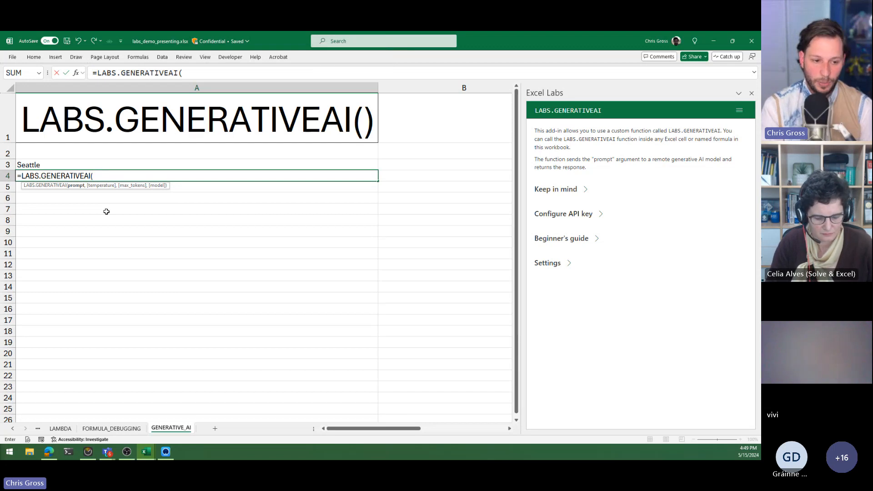
type("\"")
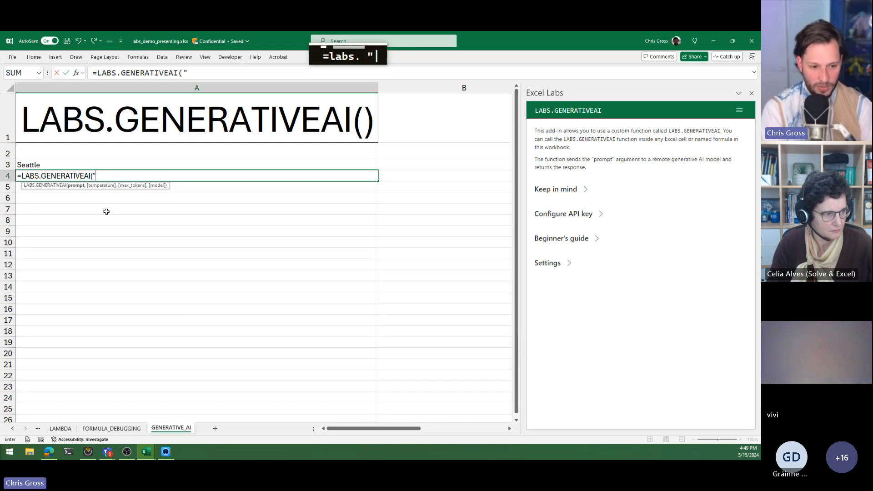
type("L")
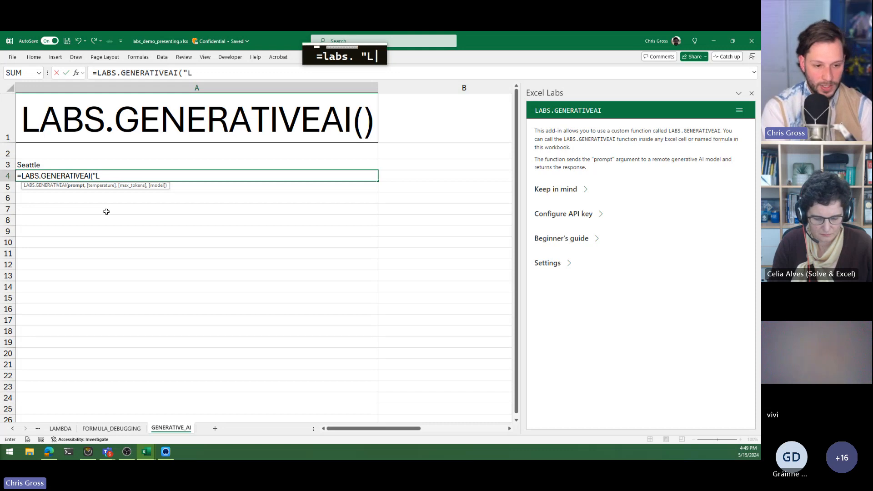
type("ist the top 10 ")
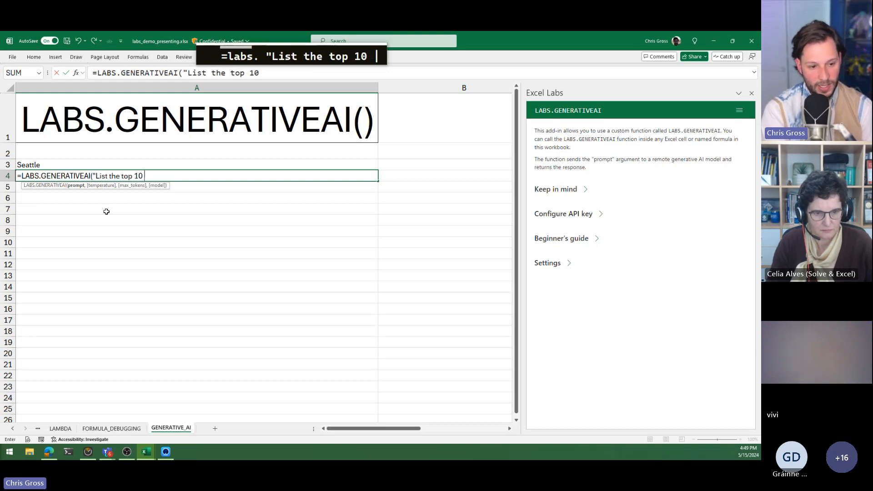
type("tourist attra")
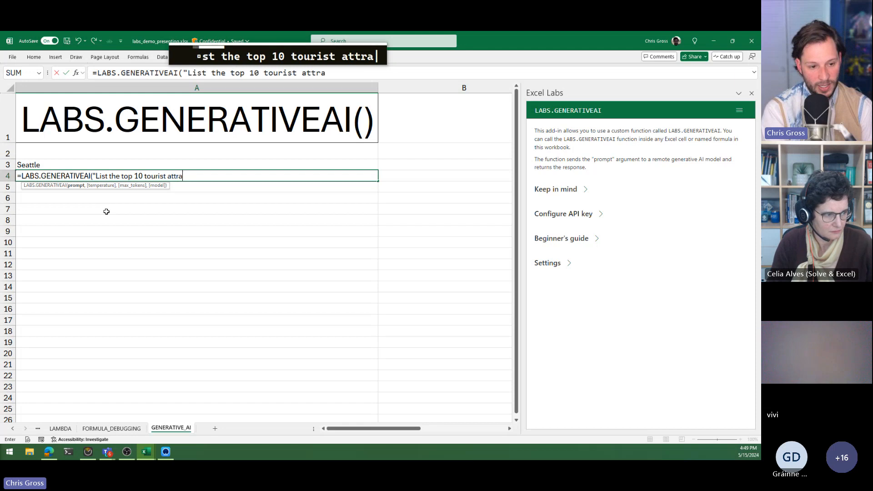
type("ctions in \"")
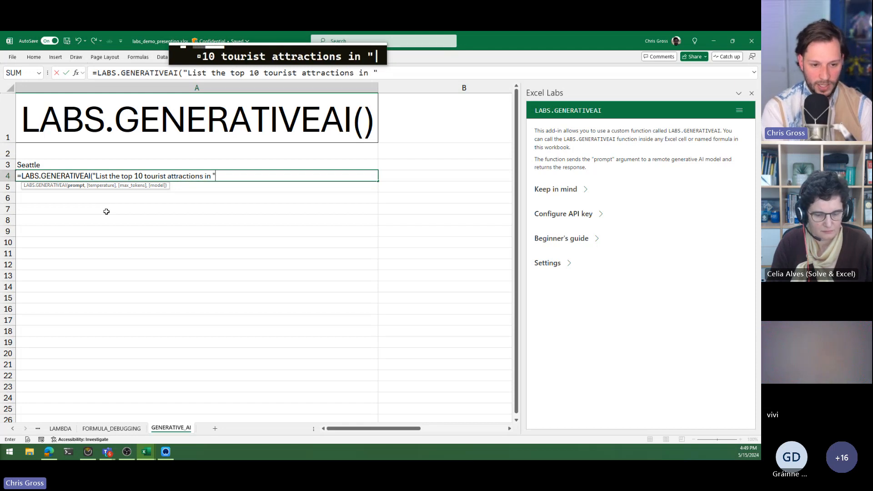
type("&")
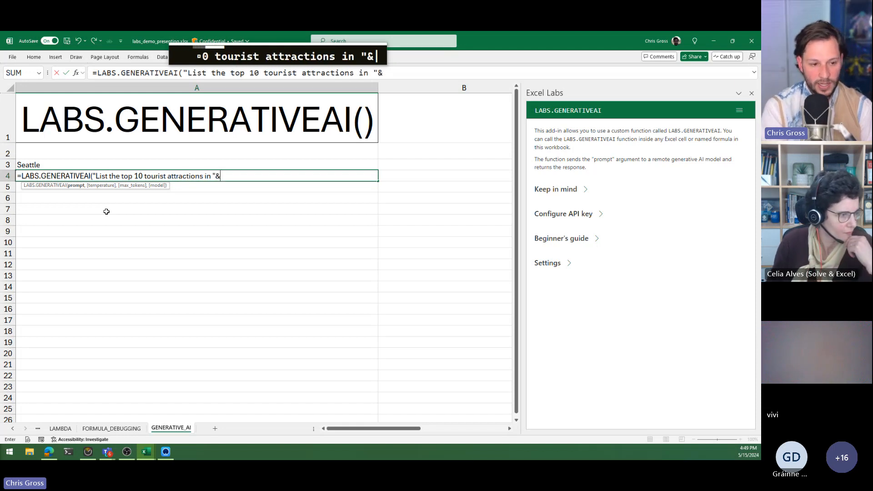
left_click(58, 165)
type(")")
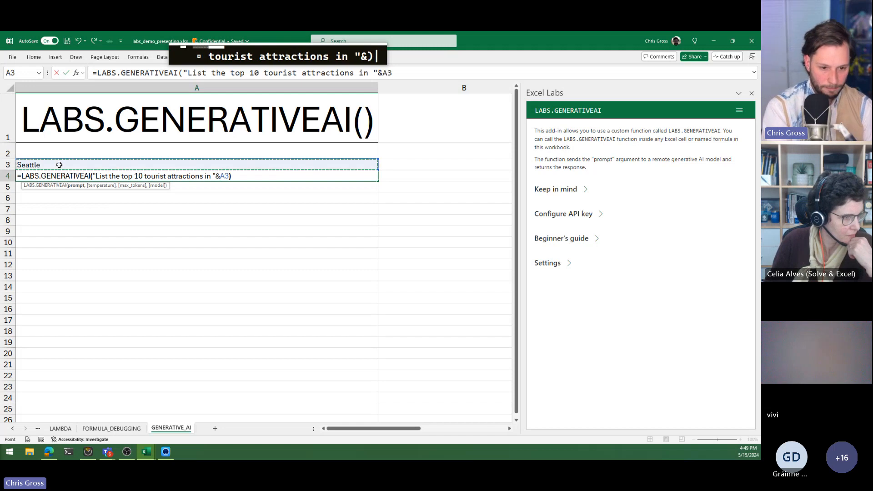
key("Return")
key("Up")
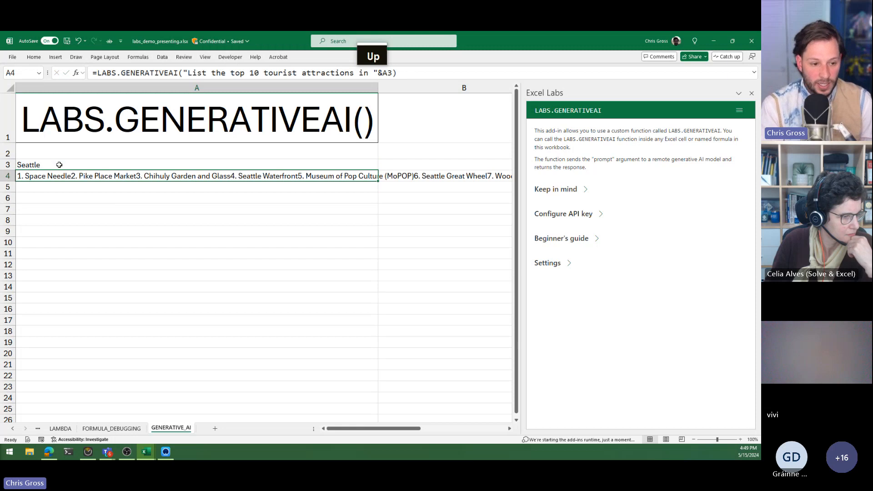
- Close the Excel Labs pane to view the whole output of A4, and reopen it
left_click(752, 94)
left_click(39, 61)
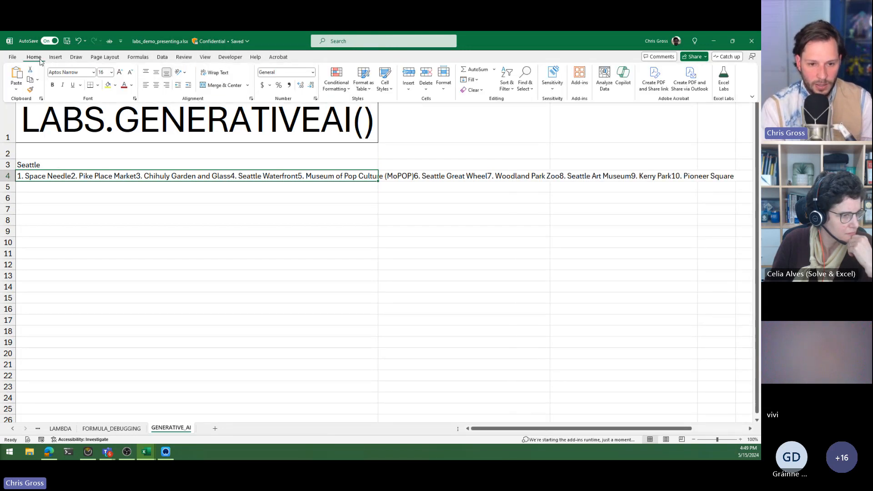
left_click(723, 78)
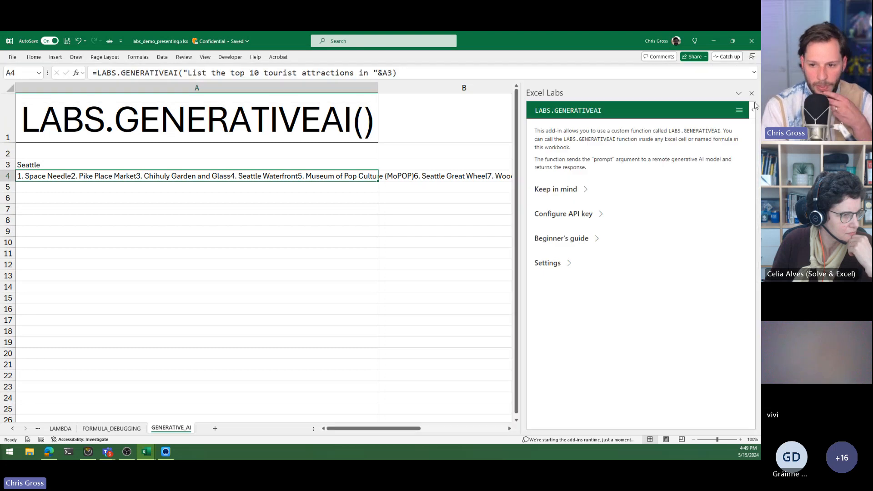
- Open A4's formula in the grid editor of the Advanced formula environment
left_click(739, 110)
left_click(735, 126)
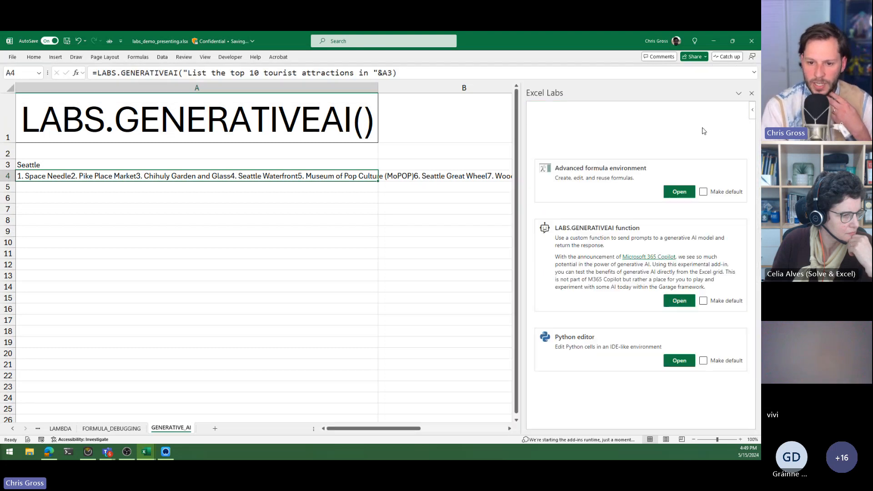
left_click(679, 189)
left_click(603, 170)
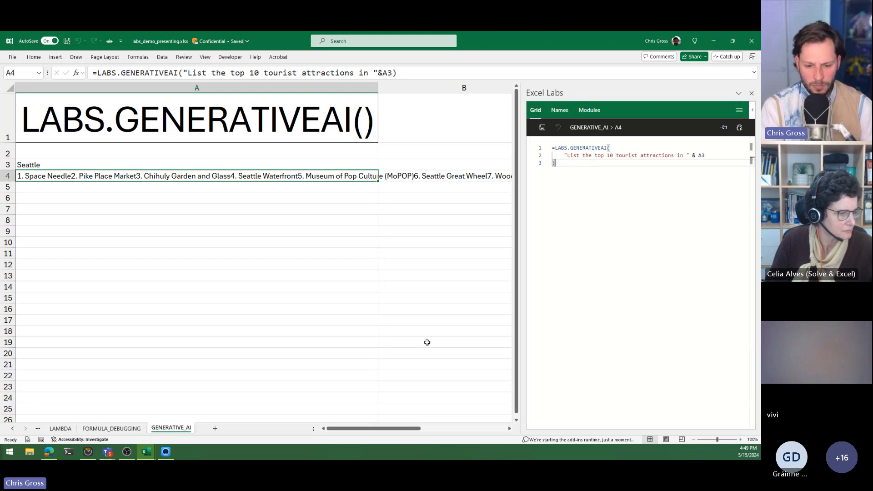
left_click_drag(402, 428, 364, 428)
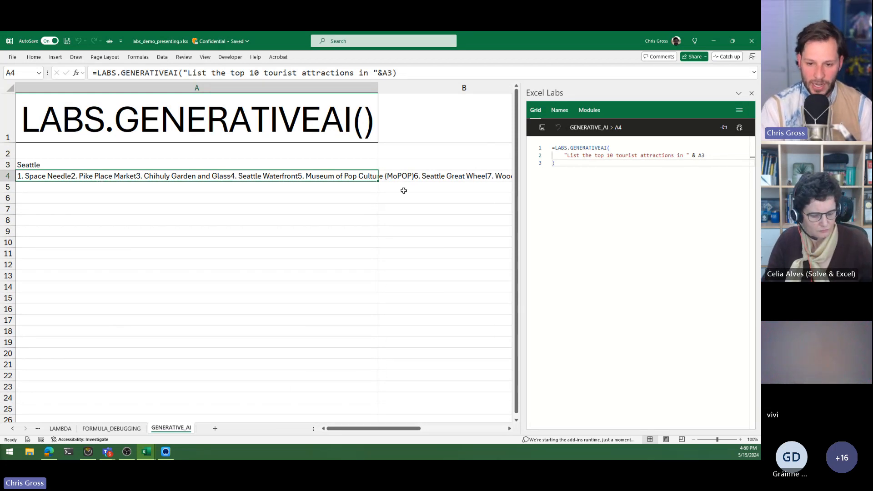
- Wrap the LABS.GENERATIVEAI call in a LET function and assign it to the name call
left_click(554, 148)
type("LET(")
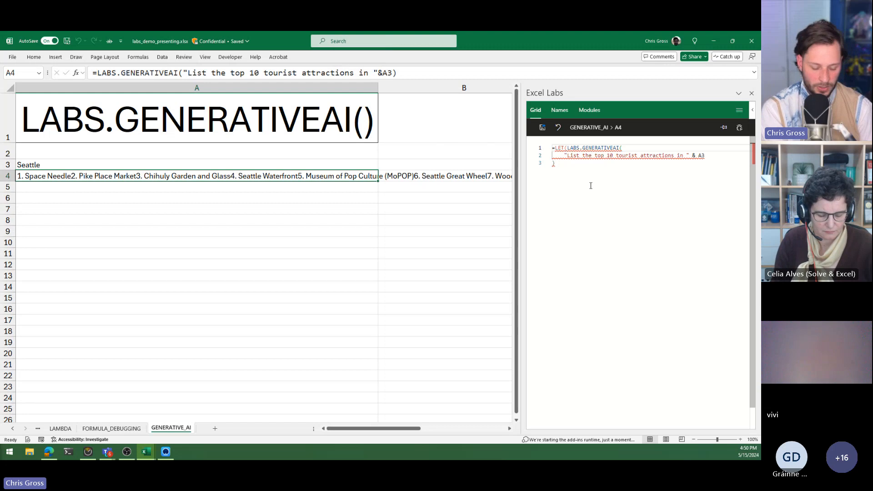
type("call,")
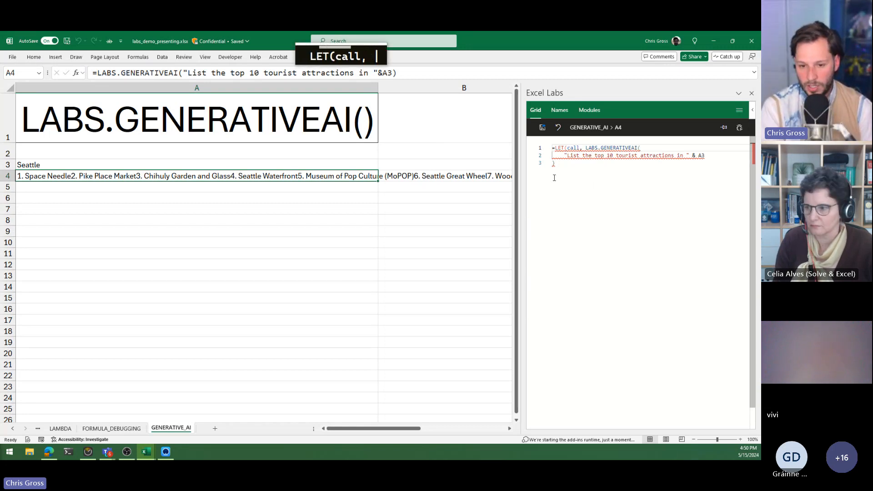
left_click(581, 165)
type(",")
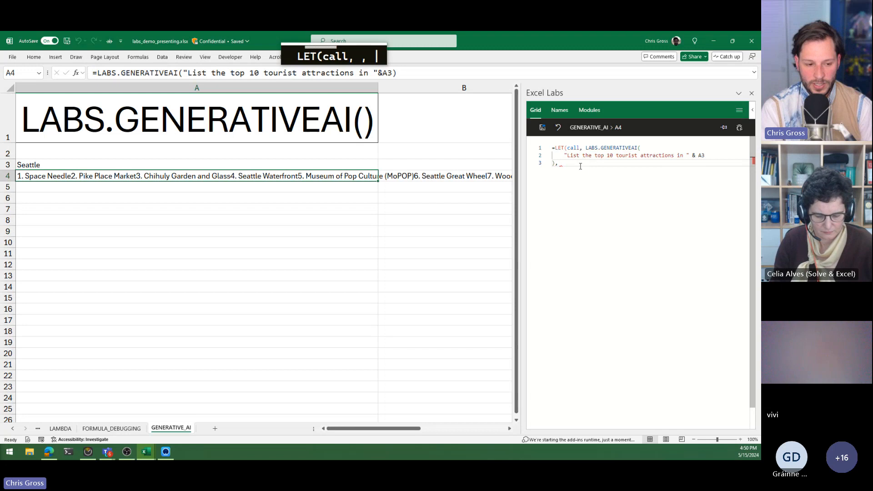
- Add TEXTSPLIT(call,".") as the LET calculation and try to save the formula to A4
type(" texts")
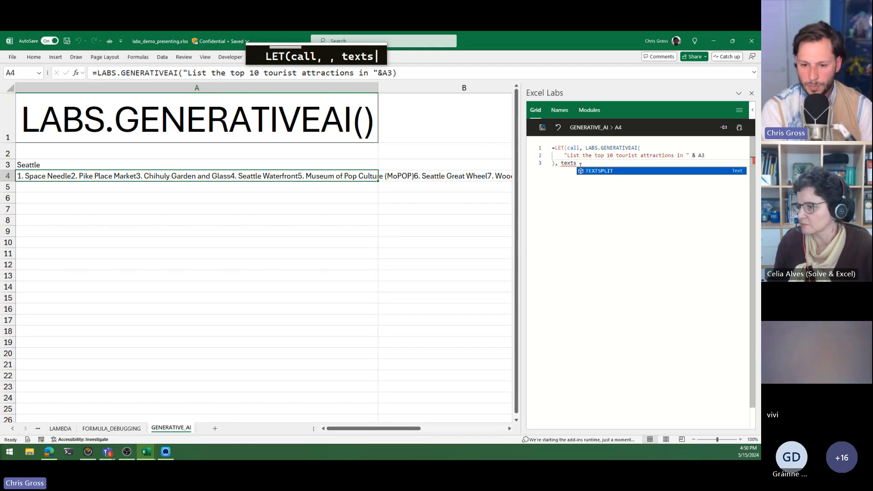
key("Tab")
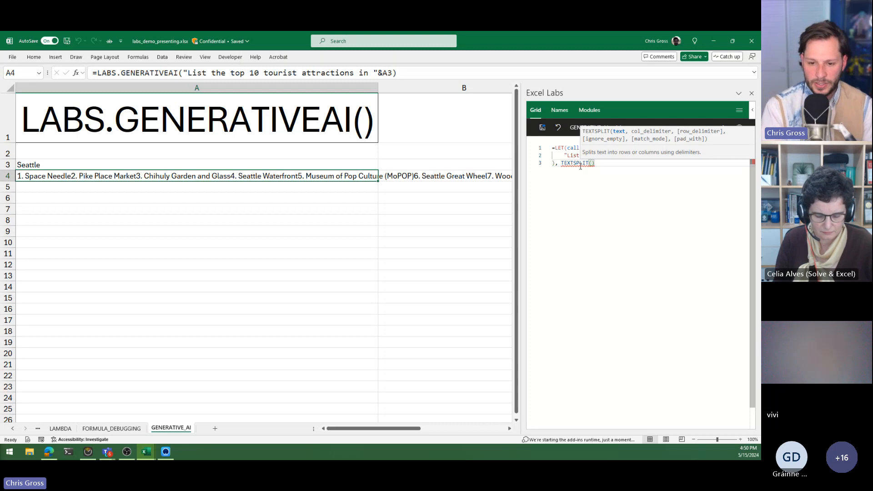
type("cakk")
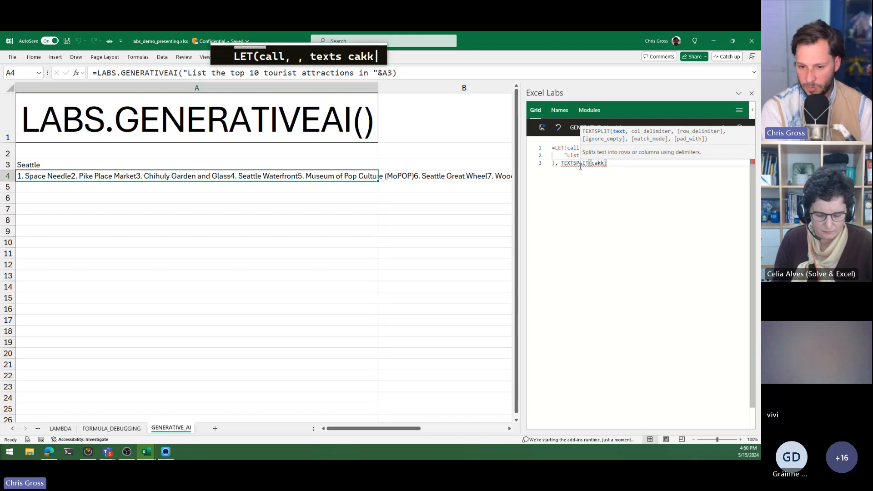
key("BackSpace")
key("BackSpace")
type("ll")
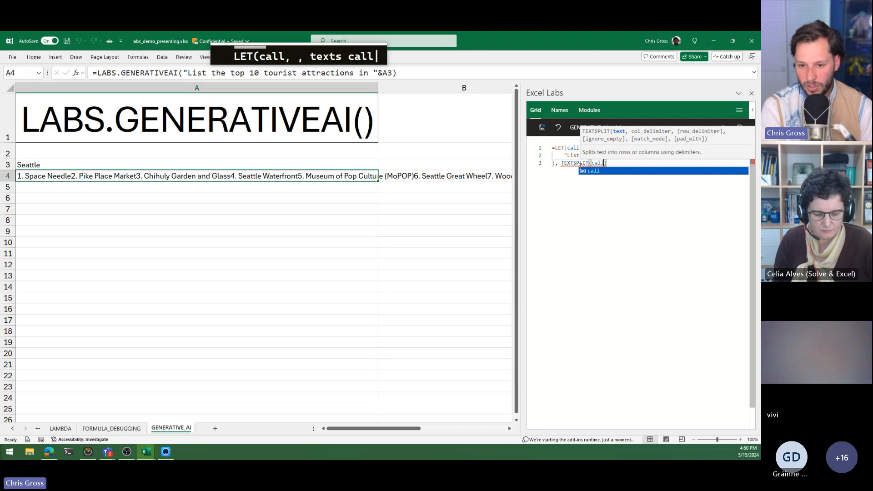
type(",")
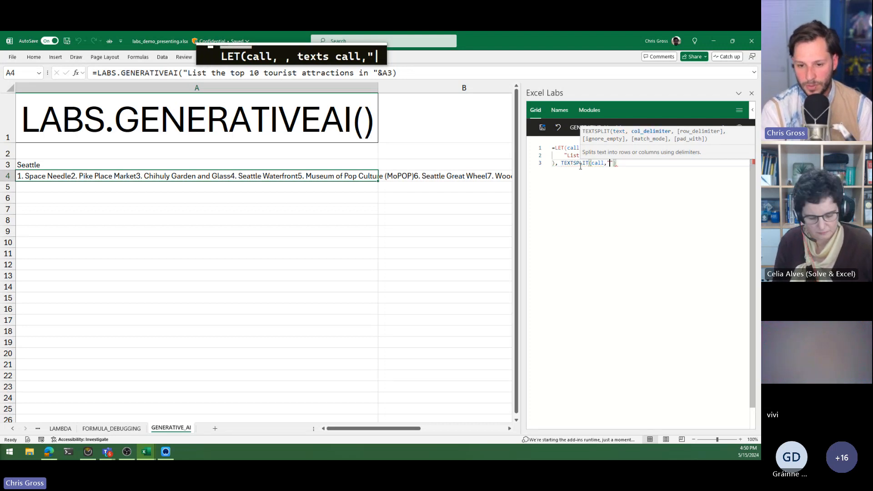
type("\".")
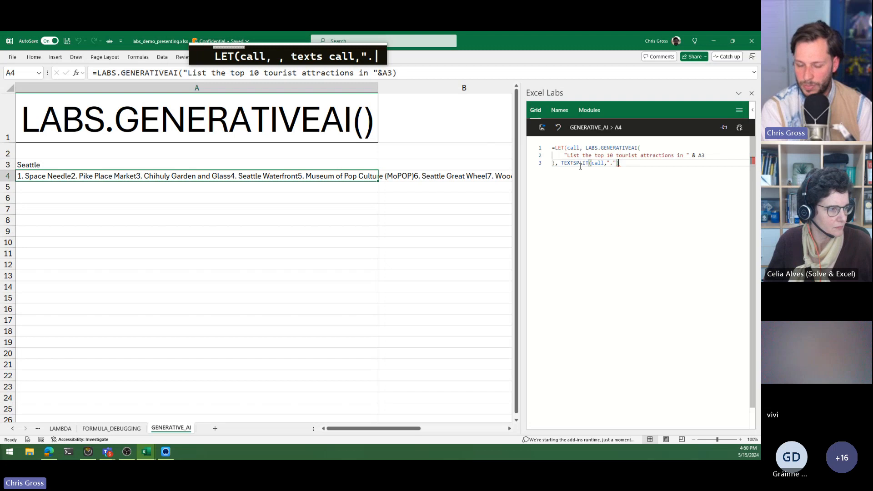
left_click(542, 127)
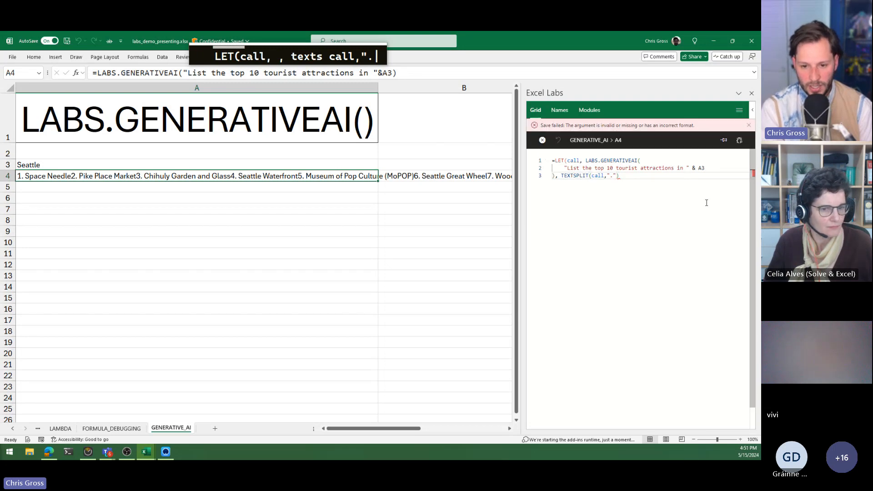
- Add the closing parenthesis of LET after TEXTSPLIT, save the formula to A4 and check its spilled output
left_click(626, 176)
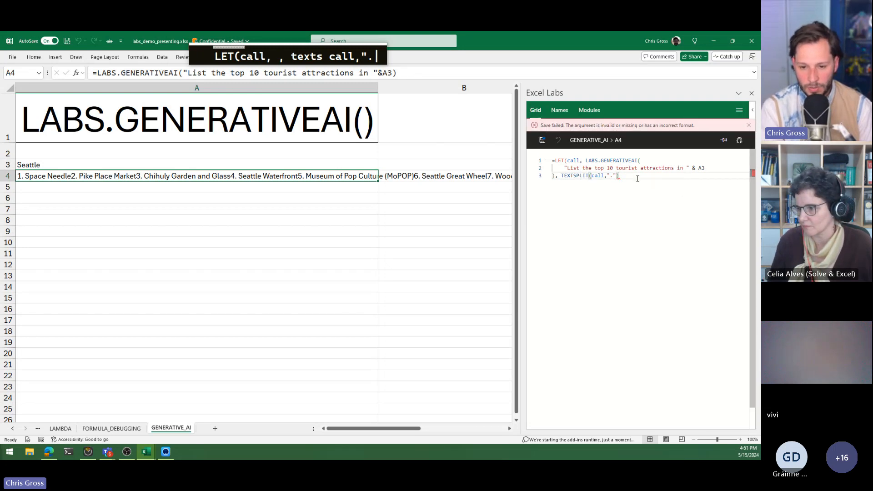
key("Left")
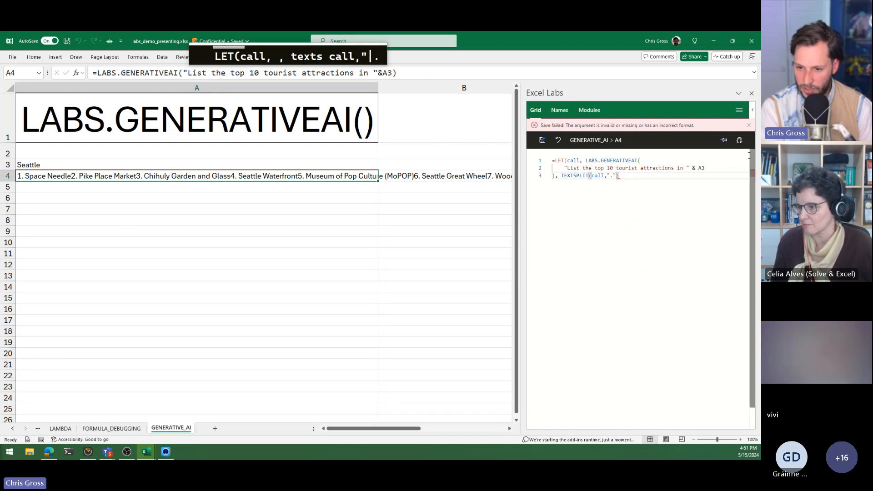
left_click(739, 140)
left_click(744, 229)
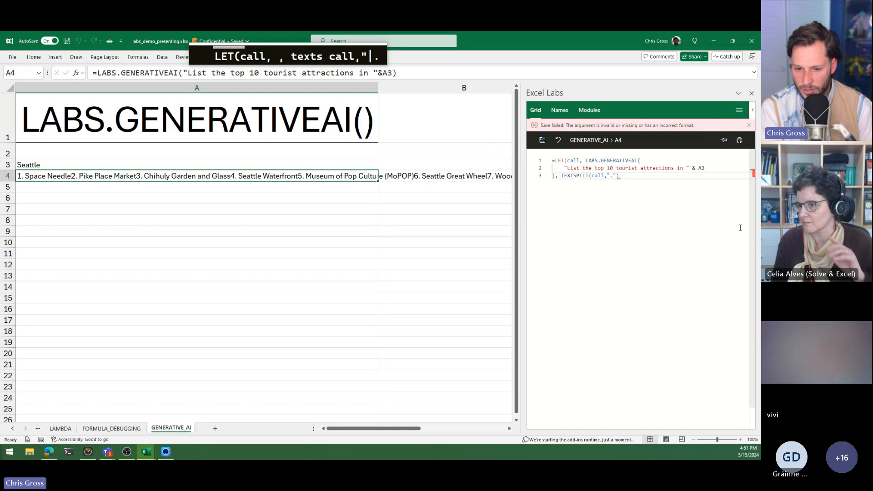
double_click(604, 176)
left_click(622, 178)
type(")")
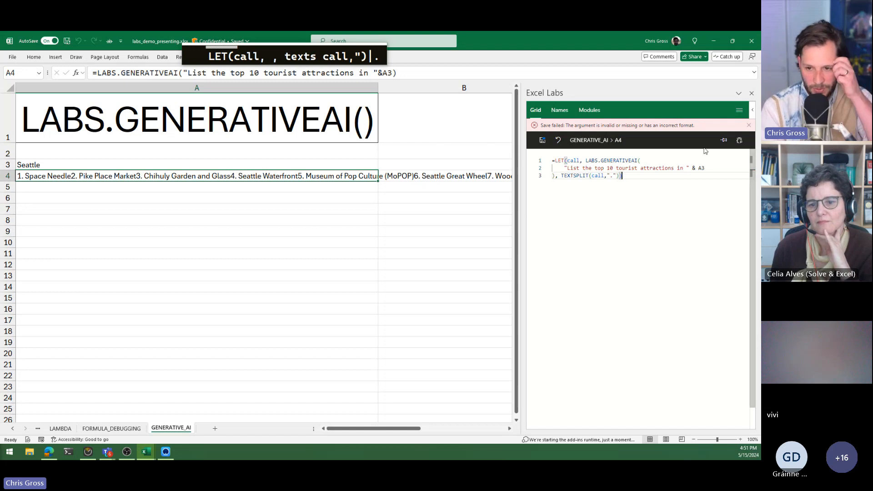
left_click(690, 167)
key("ctrl+Return")
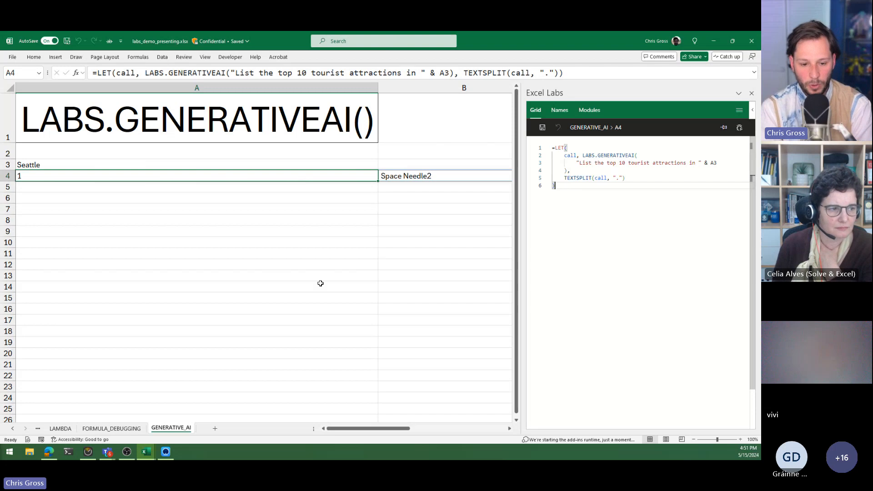
mouse_move(390, 431)
left_mouse_down()
mouse_move(479, 431)
mouse_move(389, 426)
left_mouse_up()
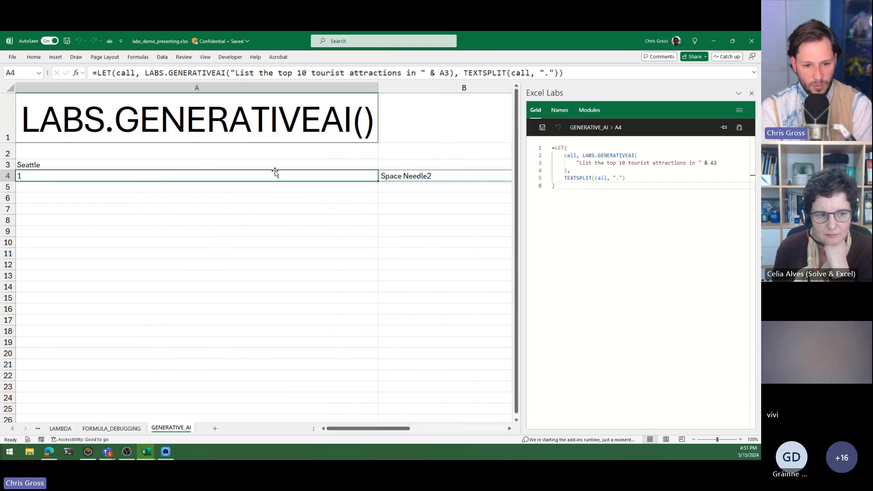
left_click(601, 172)
key("Return")
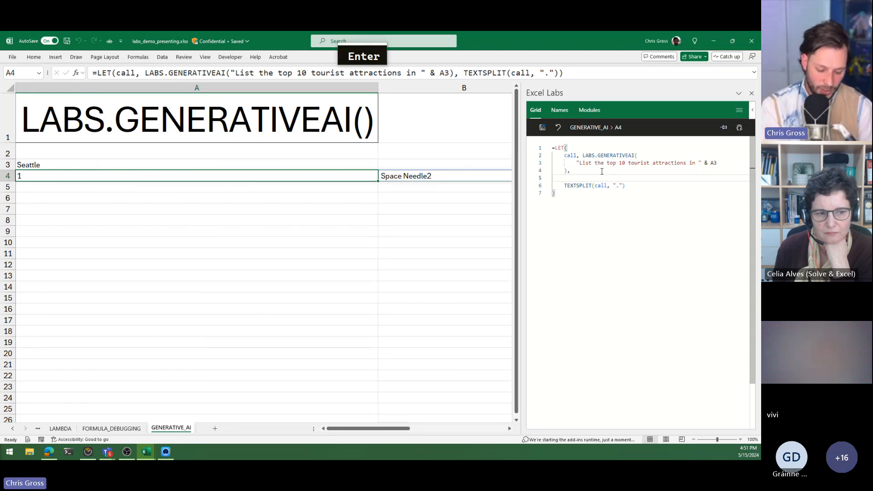
type("replac")
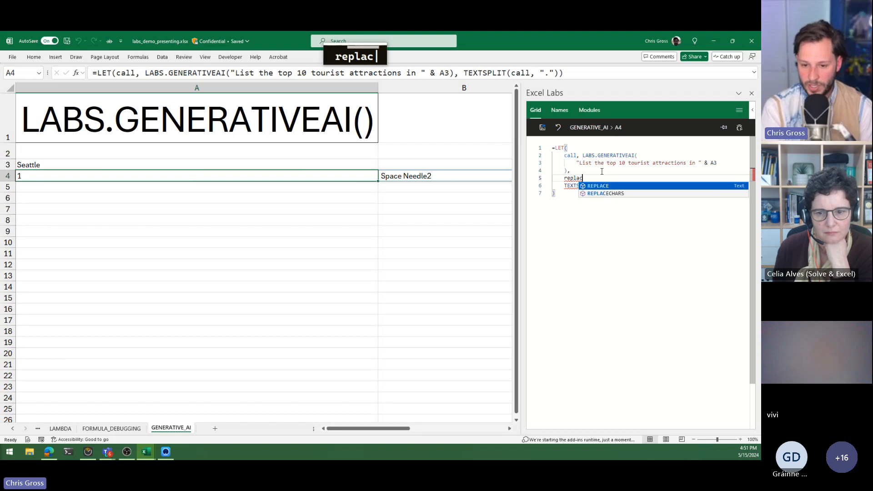
key("Down")
key("Tab")
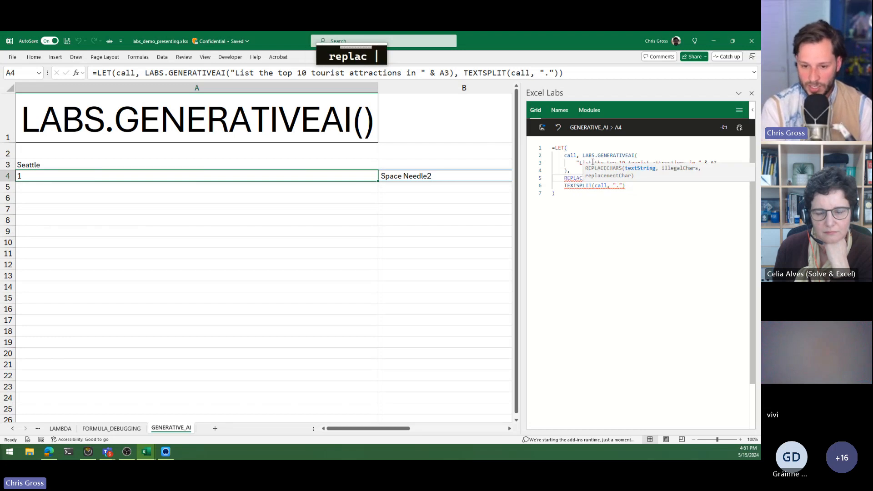
left_click(570, 186)
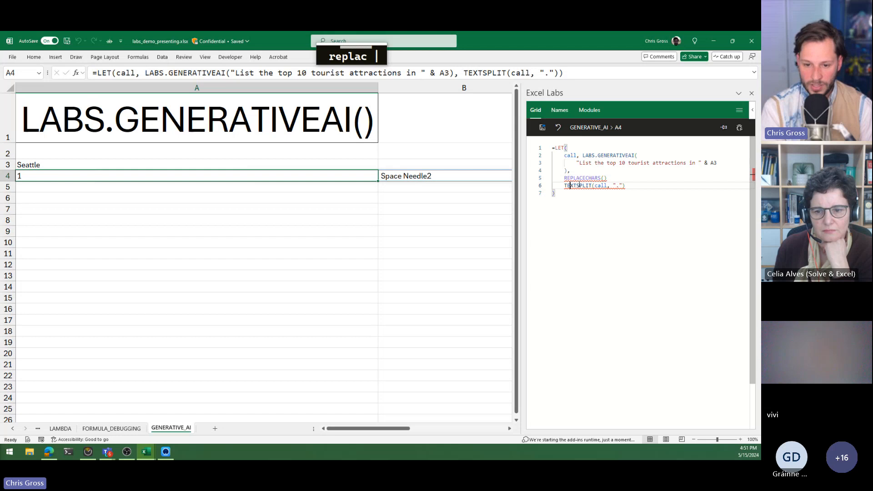
left_click(604, 178)
type("call,")
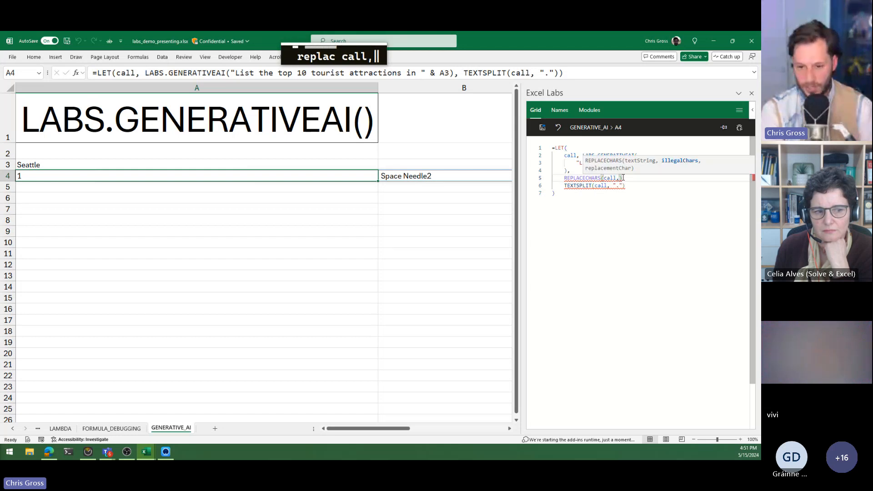
type("\"12")
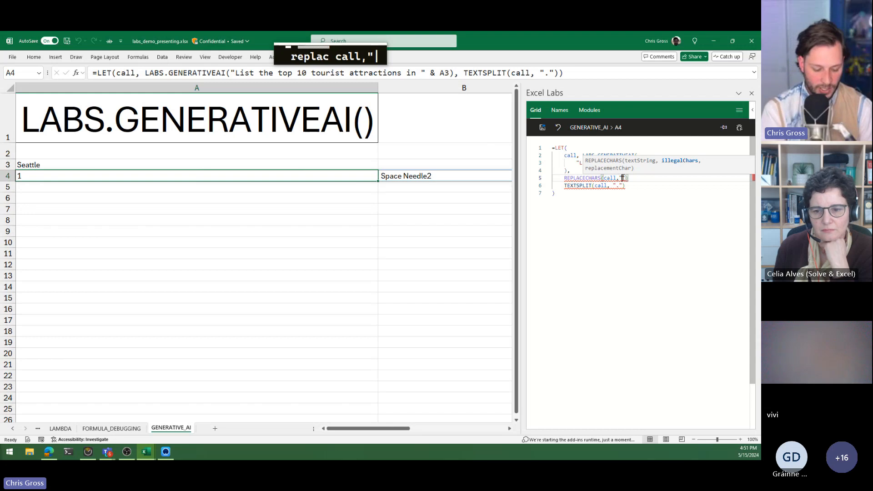
type("3456")
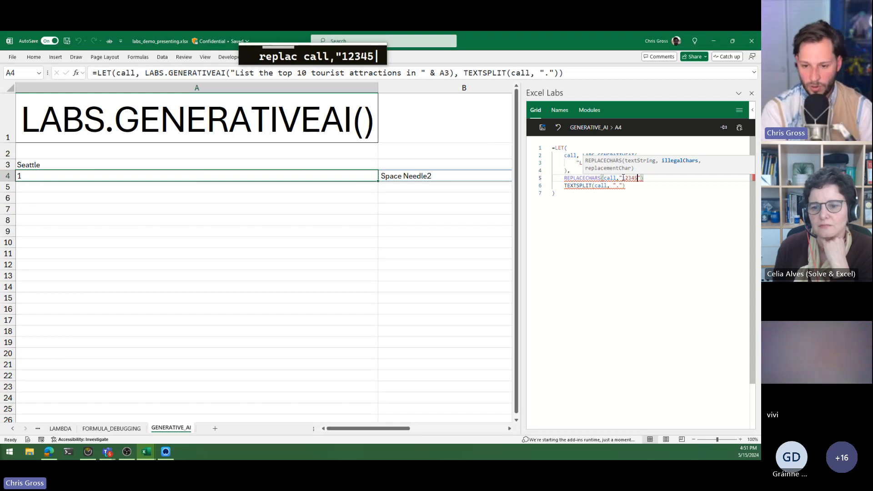
type("7890\"")
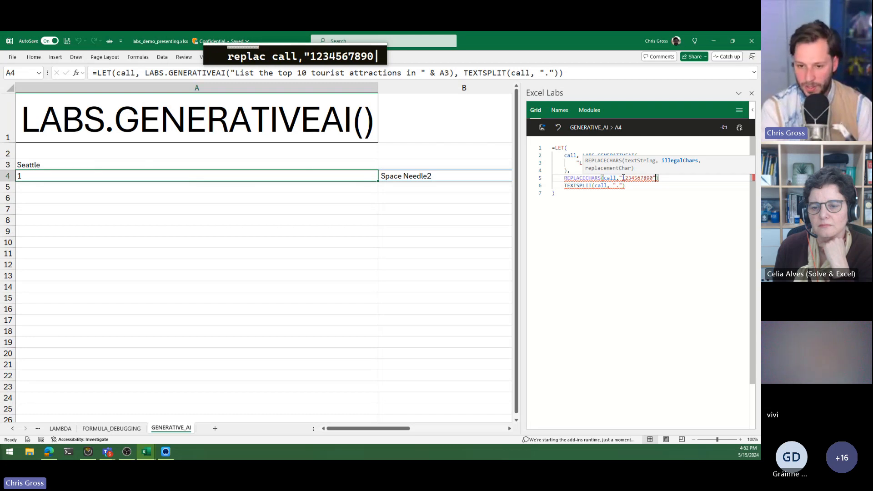
type(",\"\"")
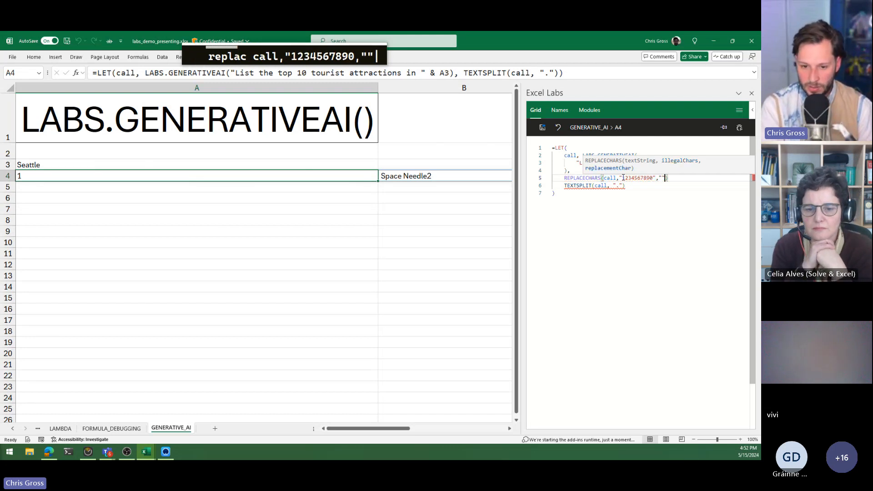
- Assign the REPLACECHARS expression to the name removeNumber and end its line with a comma
left_click(604, 177)
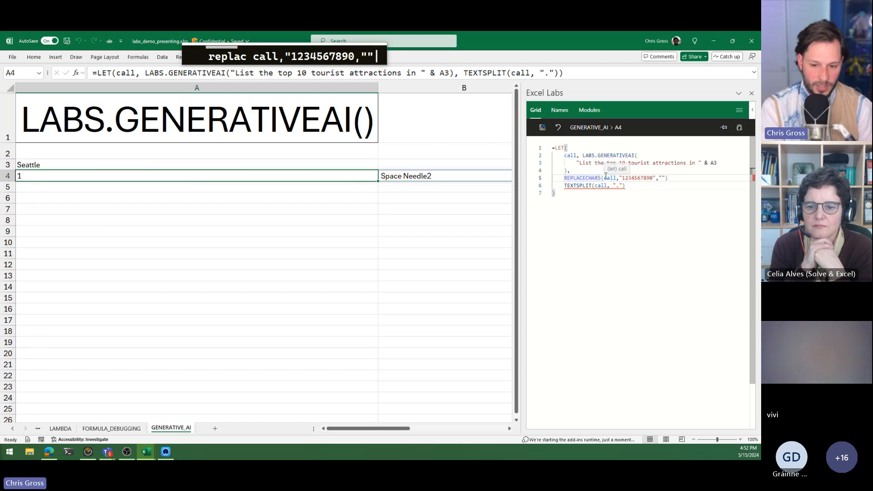
type("removeNu")
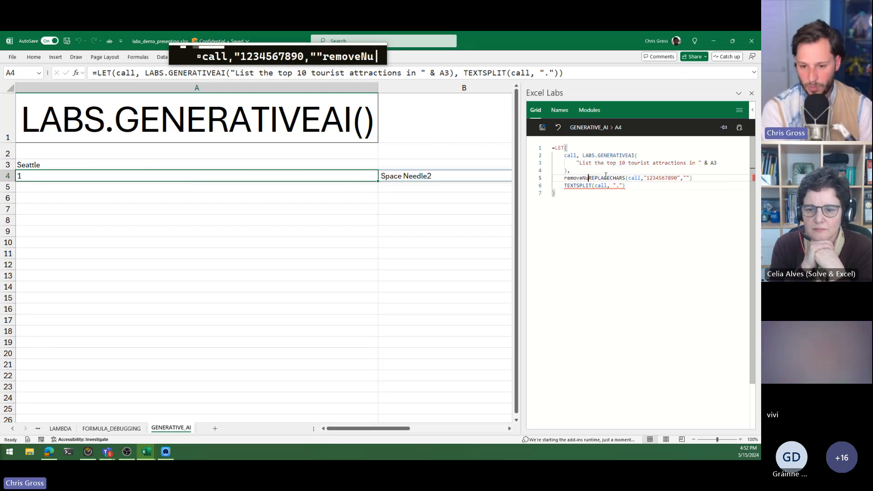
type("mber,")
left_click(721, 178)
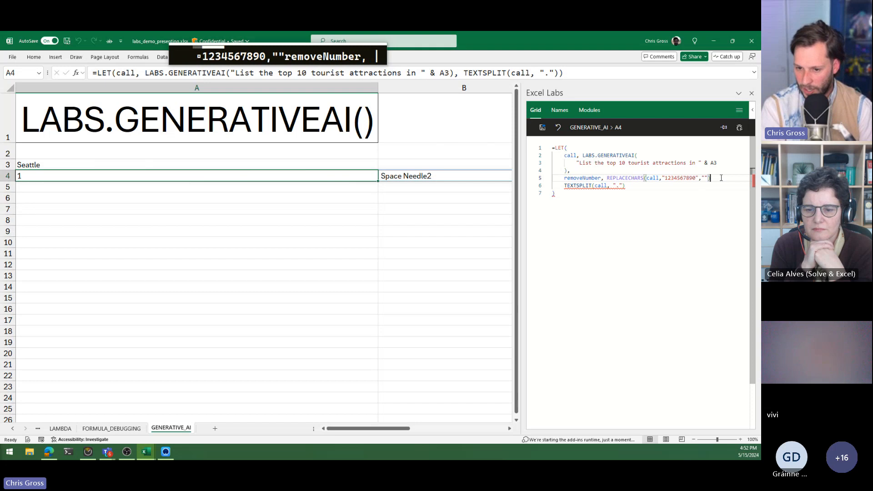
type(",")
- Assign the TEXTSPLIT expression to the name splitString, return splitString from LET, and save the formula to A4
left_click(564, 185)
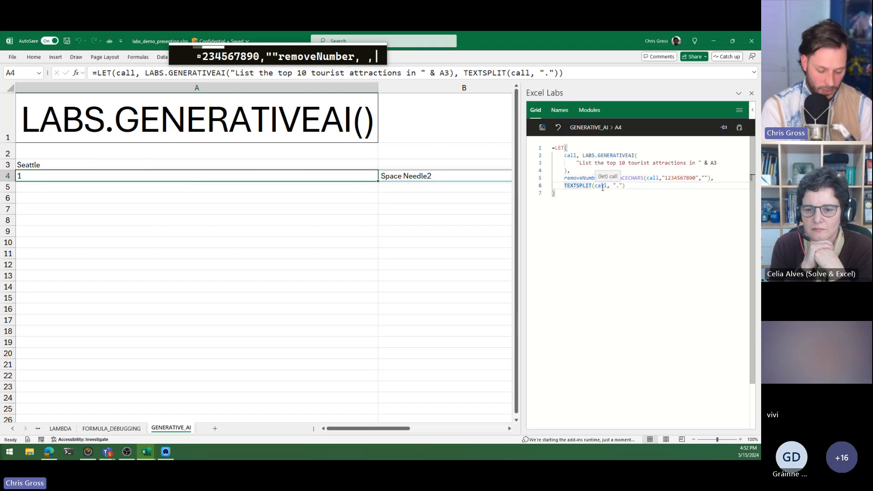
type("split")
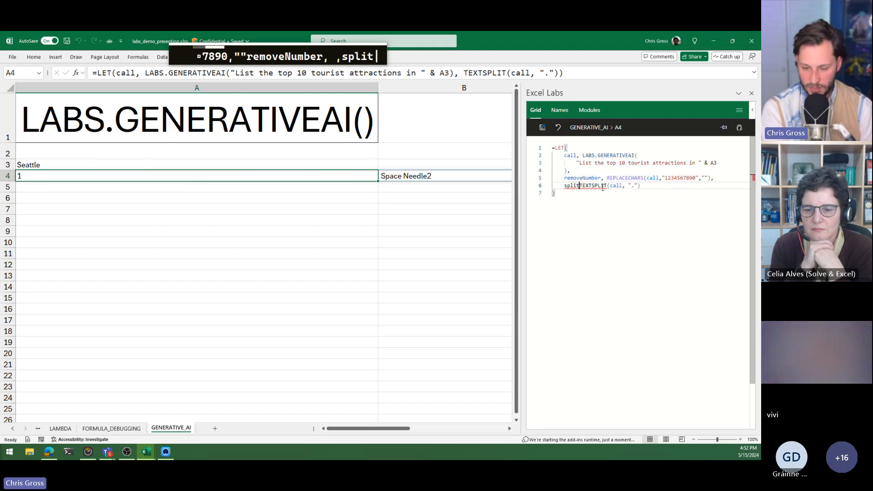
type("String,")
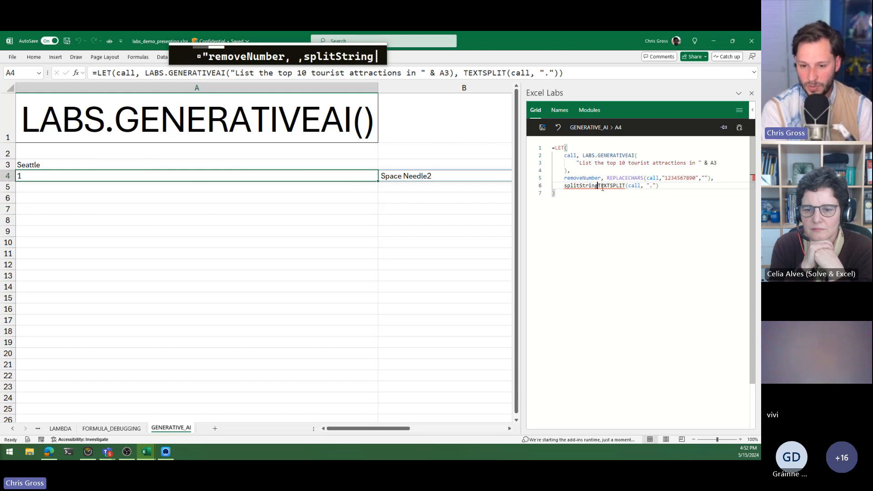
left_click(676, 186)
type(",")
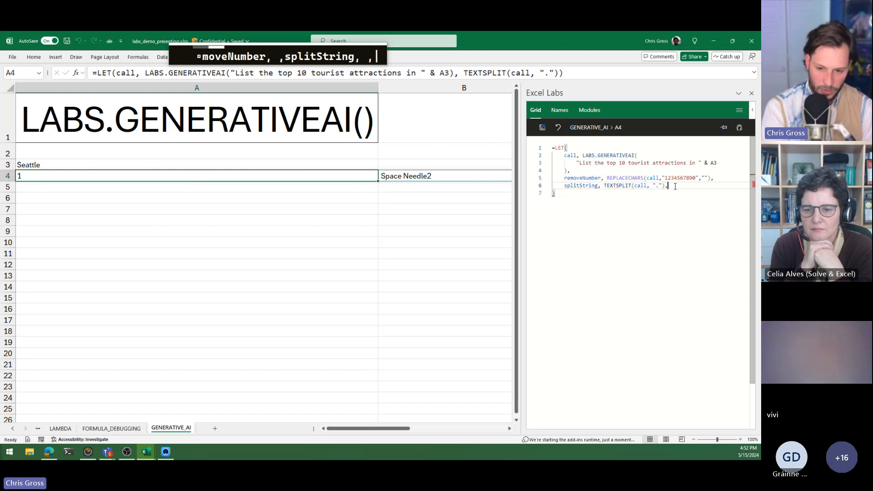
key("Return")
type("spr")
key("Tab")
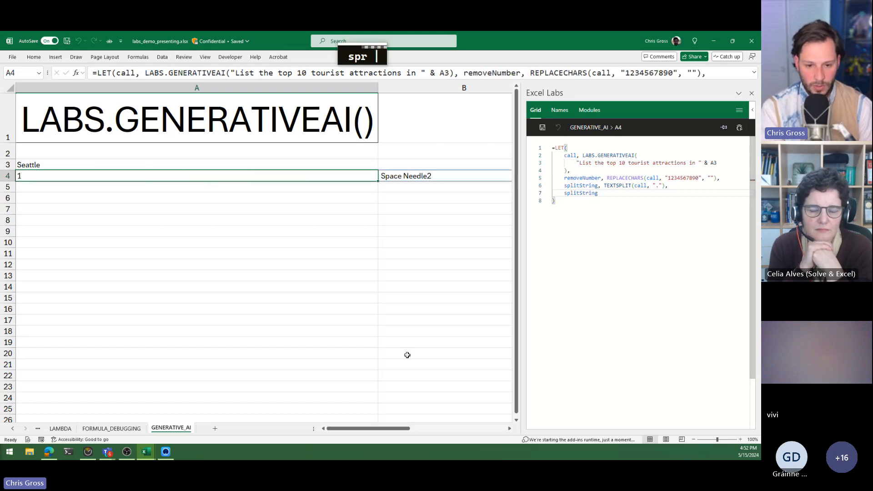
mouse_move(390, 429)
left_mouse_down()
mouse_move(400, 432)
mouse_move(389, 432)
left_mouse_up()
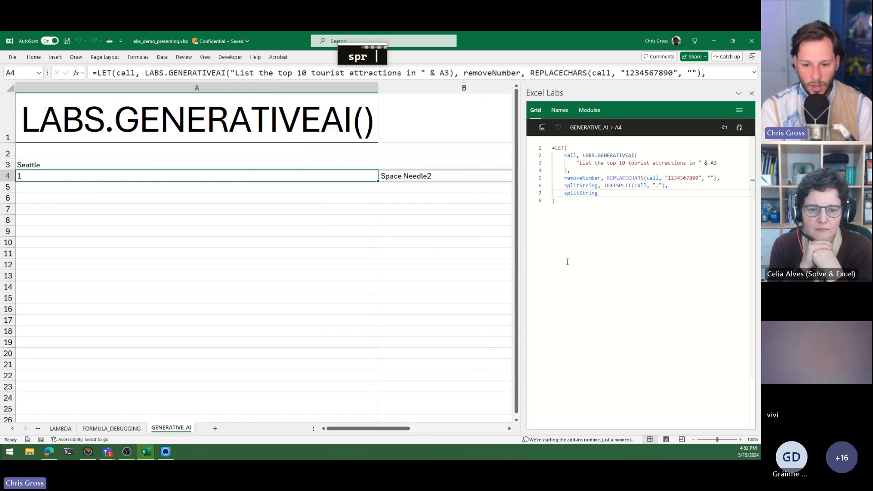
- Replace call with removeNumber as the text argument of TEXTSPLIT, save the formula to A4 and check its spilled output
double_click(639, 186)
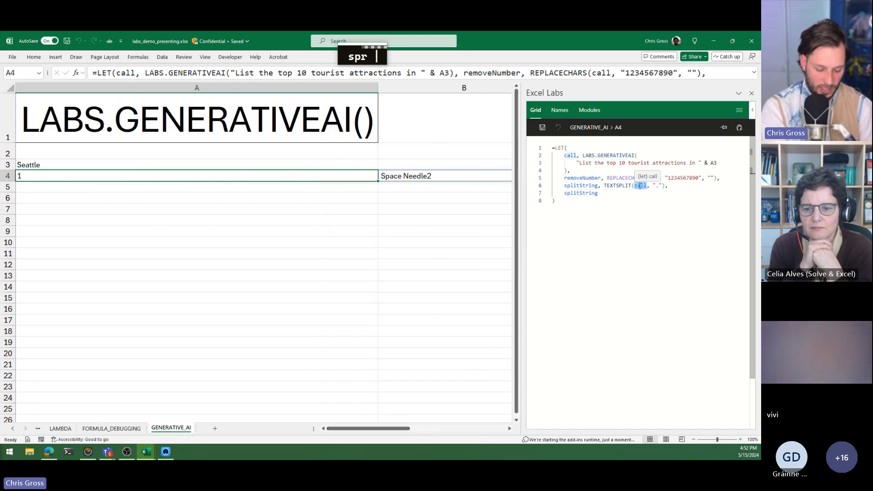
type("remove")
key("Tab")
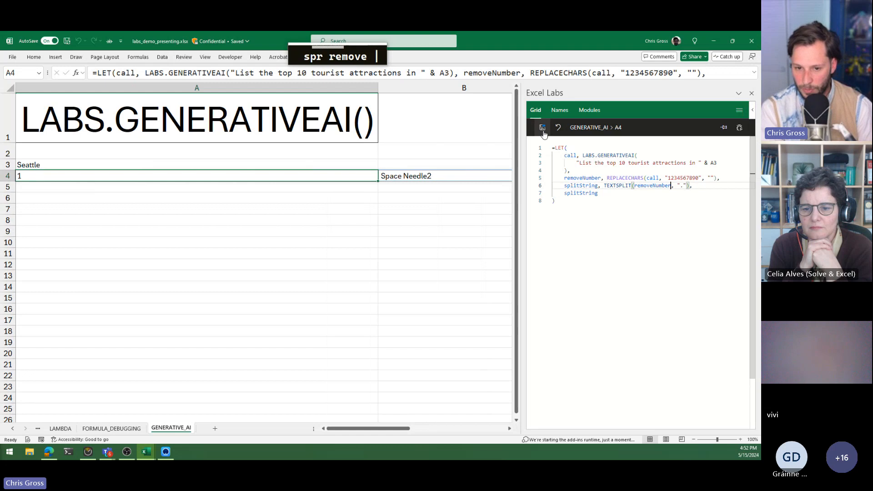
left_click(542, 127)
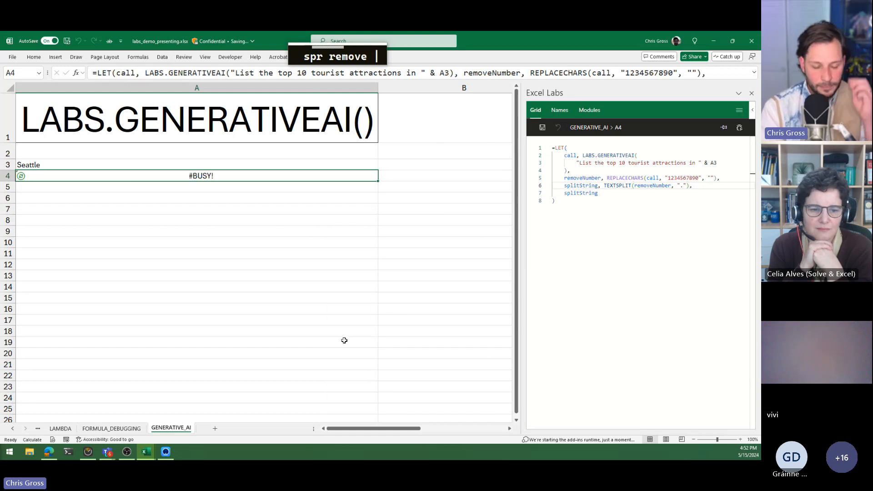
left_click_drag(384, 428, 340, 410)
- Wrap the returned splitString in TRANSPOSE on the last line of LET and save the formula to A4
left_click(565, 192)
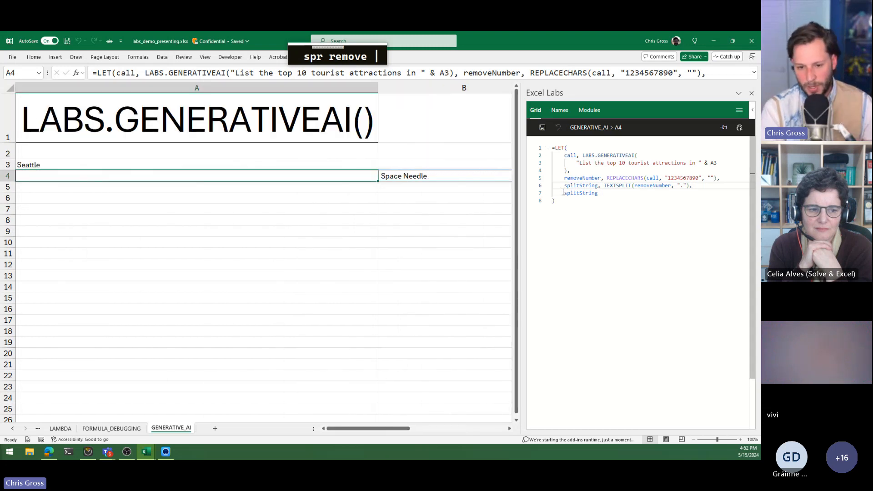
type("T")
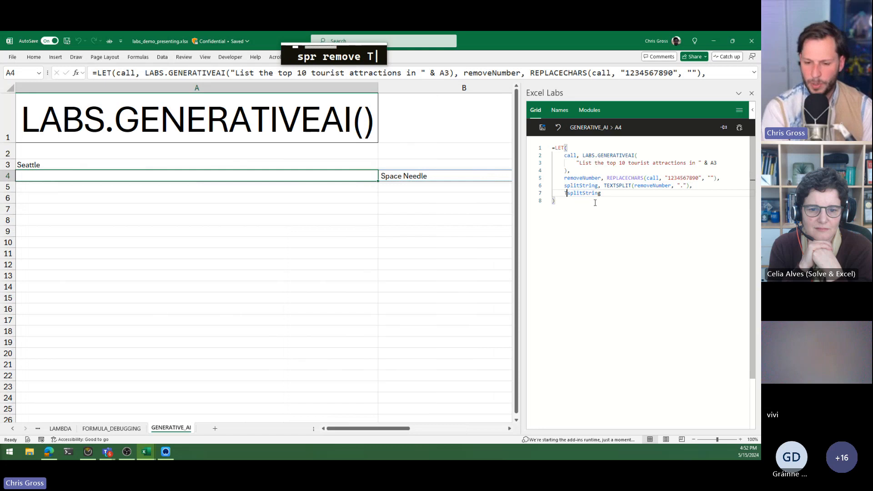
type("RANPOSE(")
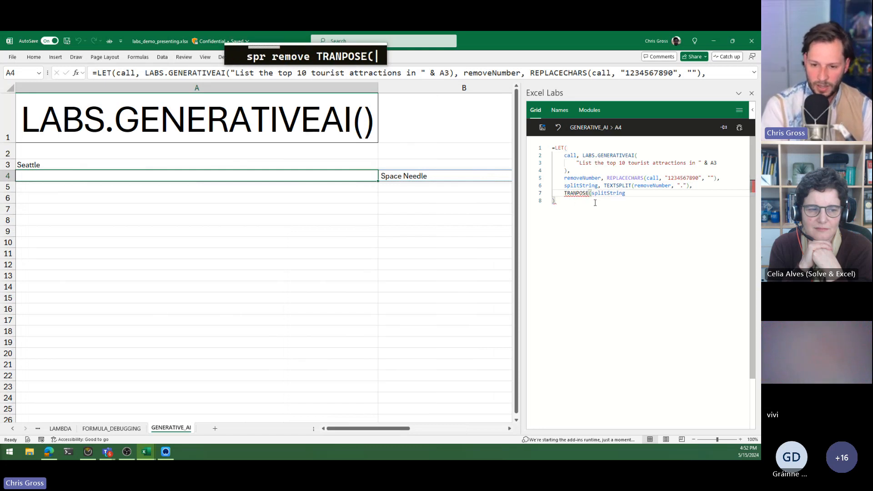
left_click(627, 192)
type(")")
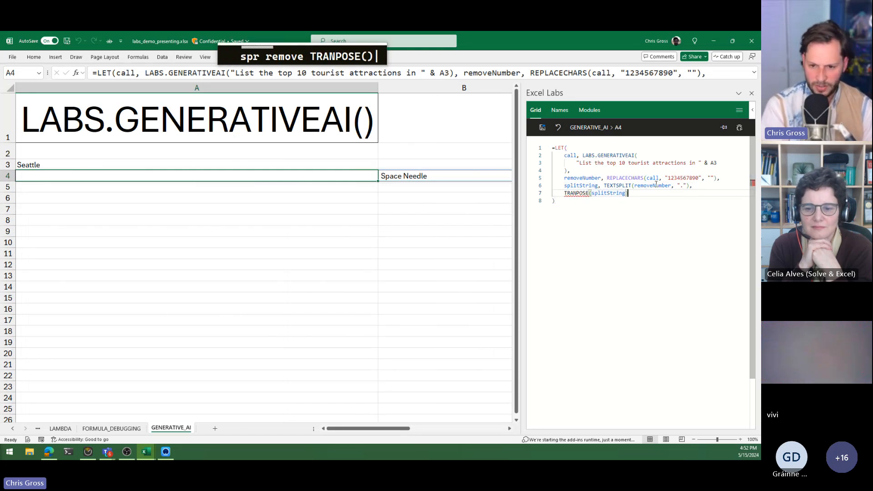
left_click(576, 193)
type("S")
key("ctrl+s")
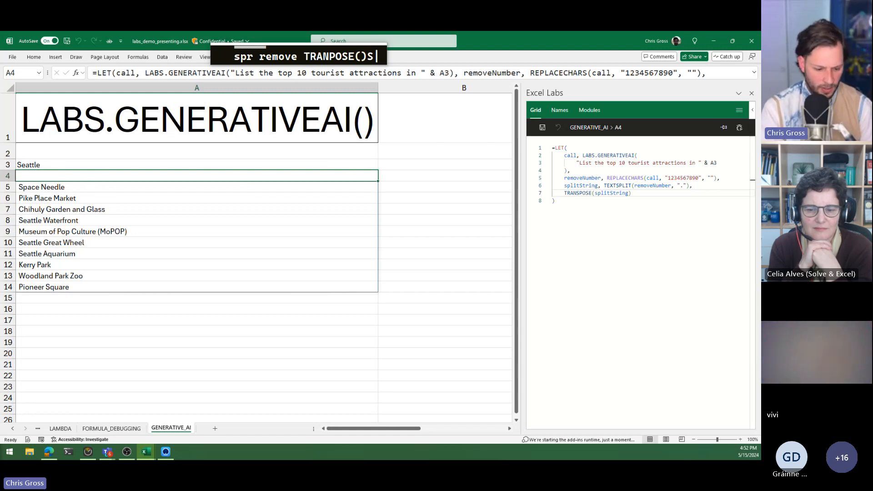
key("alt+Tab")
key("alt+Tab")
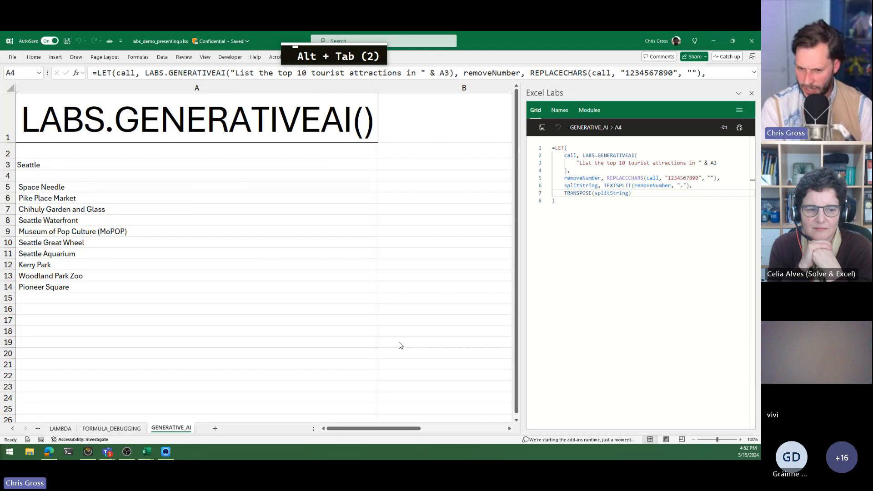
key("alt+Right")
key("alt+Right")
key("alt+Right")
key("alt+Right")
key("alt+Left")
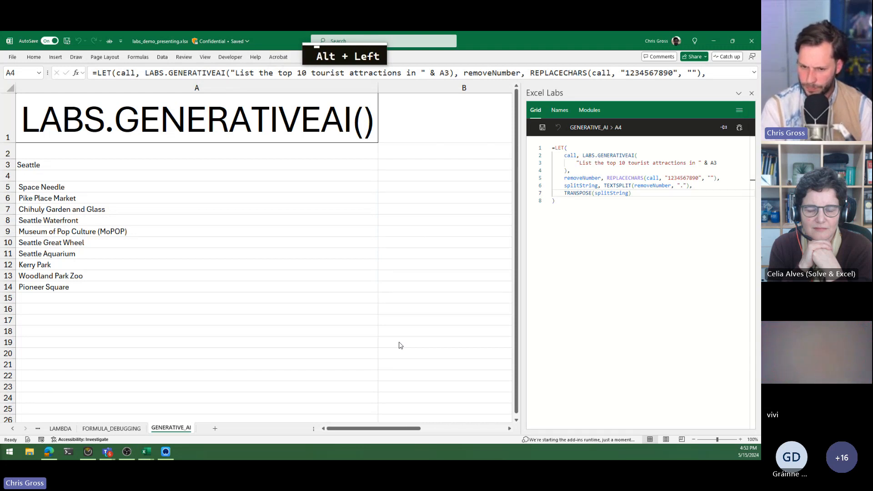
key("alt+Return")
key("alt+Tab")
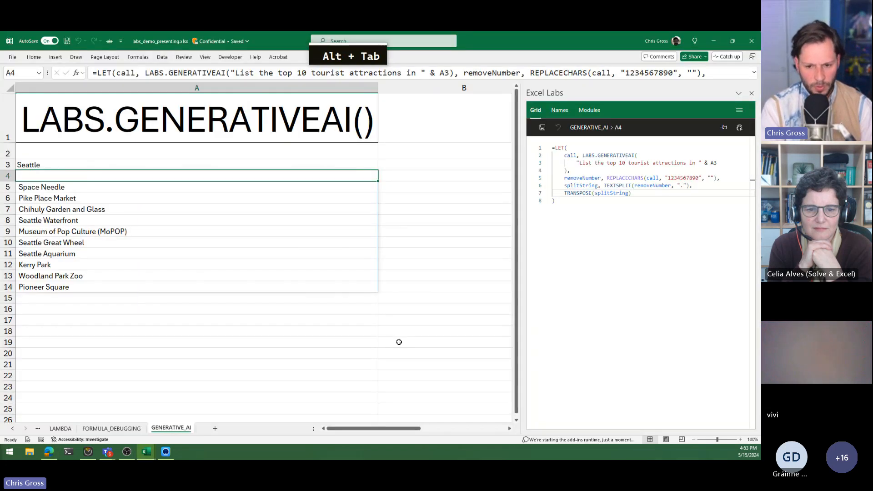
key("alt+Down")
key("alt+Left")
key("alt+Left")
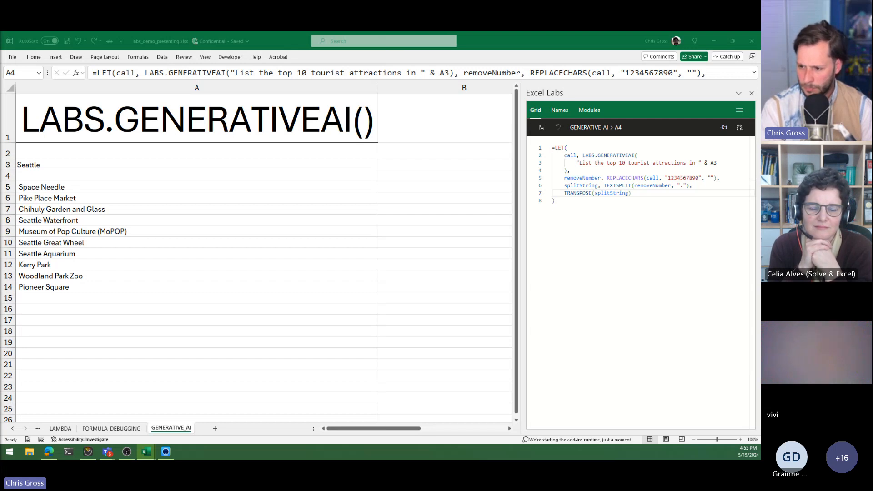
left_click(76, 216)
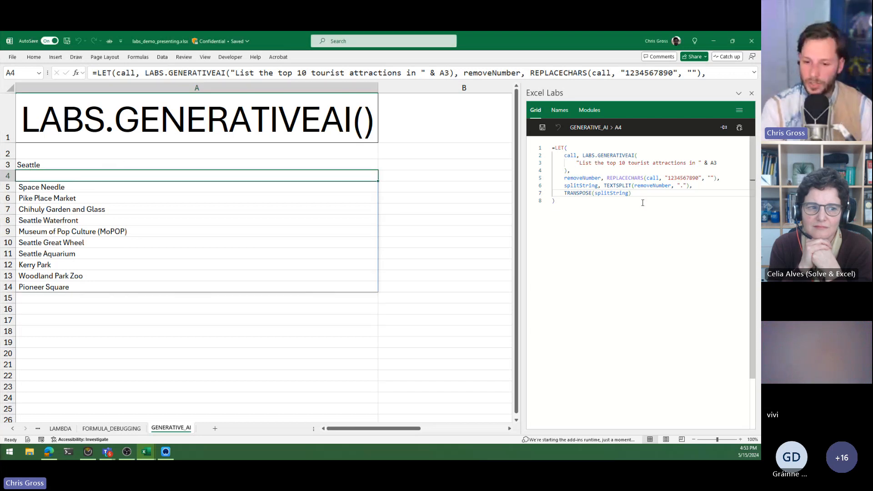
- Replace TRANSPOSE around the returned splitString with an open FILTER call, leaving splitString and a comma as its first argument
left_click(631, 192)
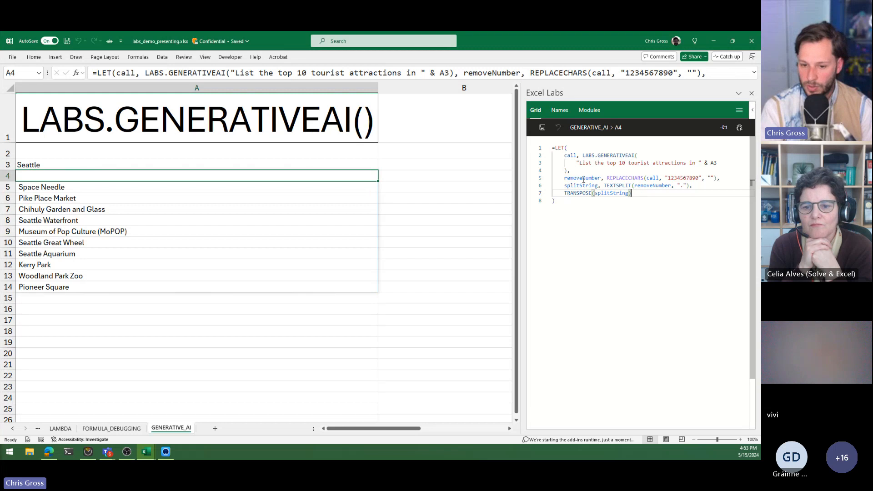
left_click(567, 193)
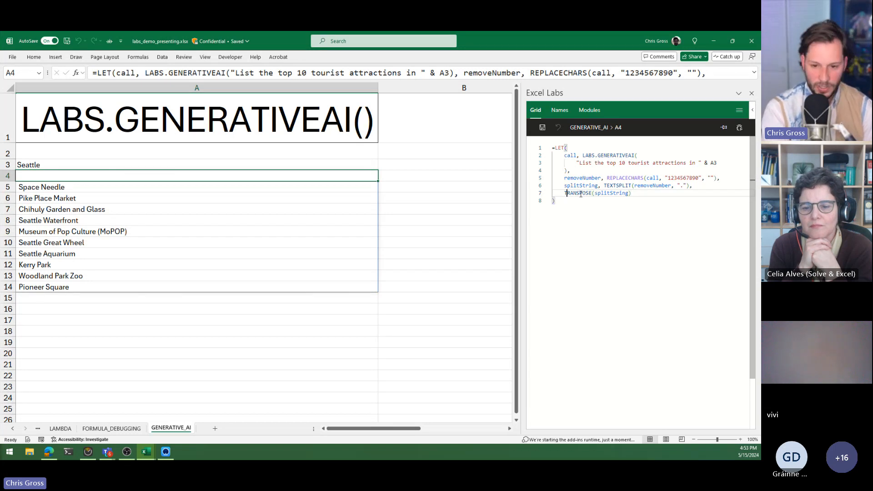
type("FILTER(")
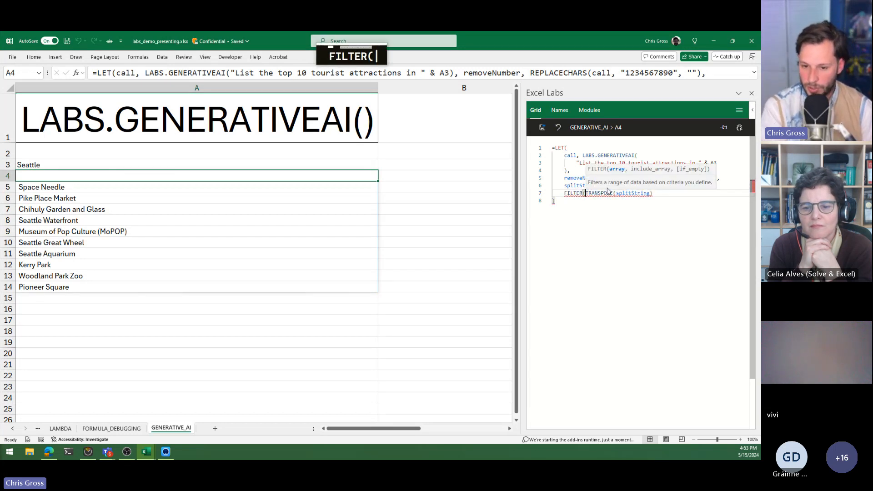
key("ctrl+Right")
key("ctrl+Right")
key("ctrl+Right")
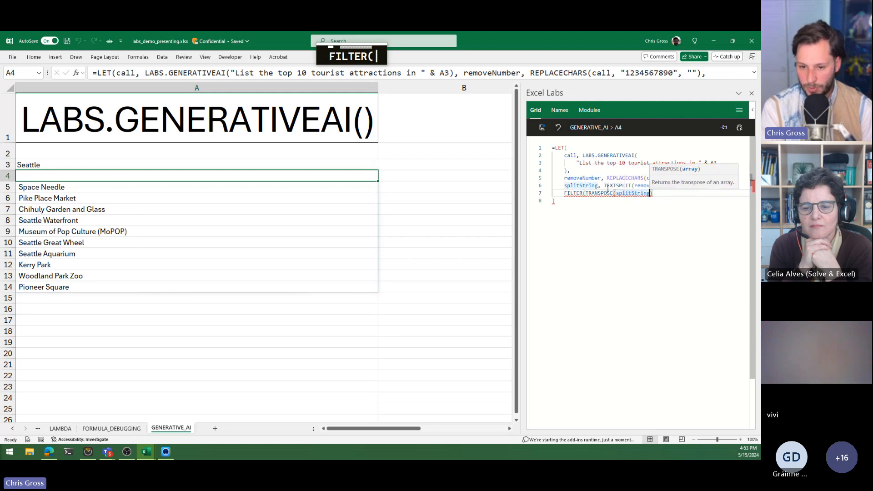
type(",")
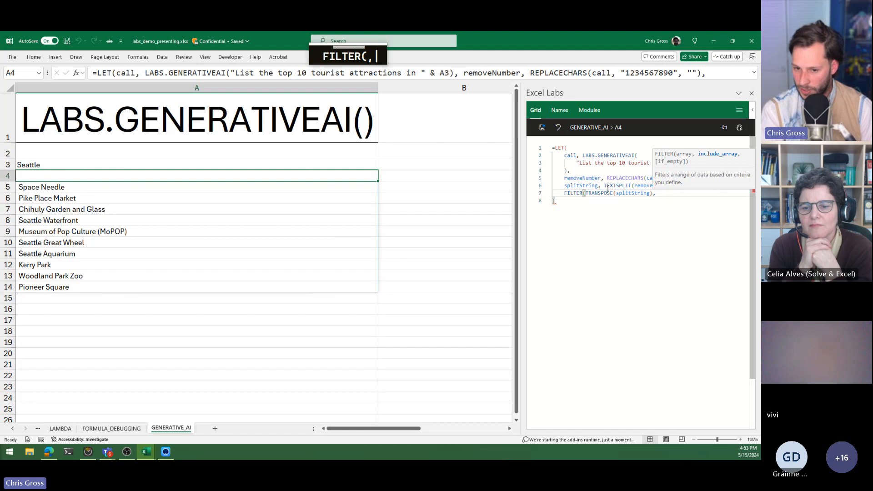
left_click_drag(617, 194, 586, 194)
key("BackSpace")
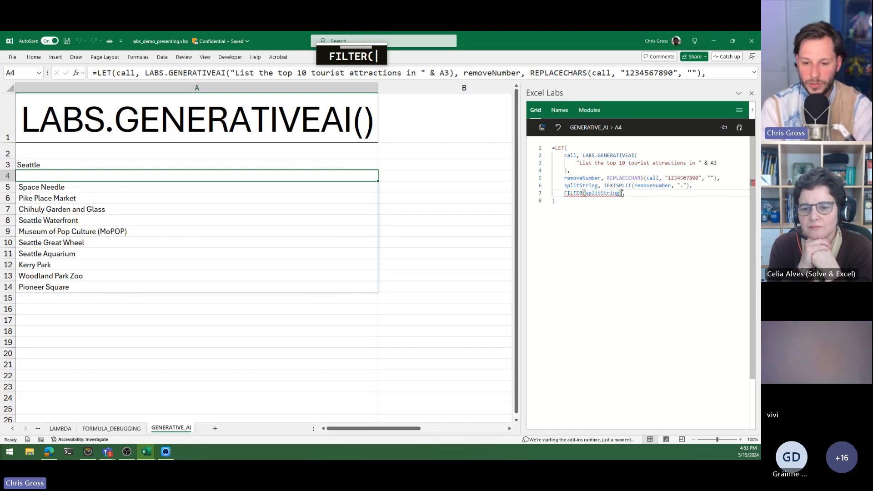
left_click(622, 193)
key("BackSpace")
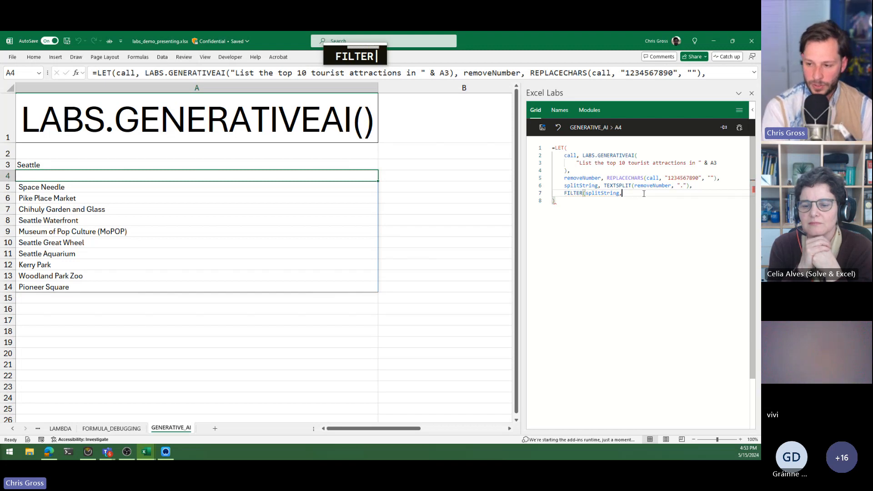
- Add splitString <> "" as the FILTER condition and close the function
type("sp")
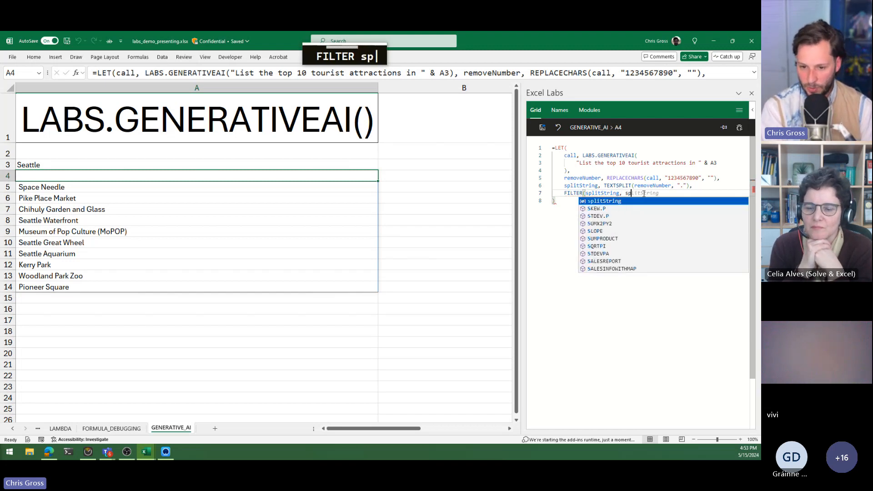
key("Tab")
type("<>")
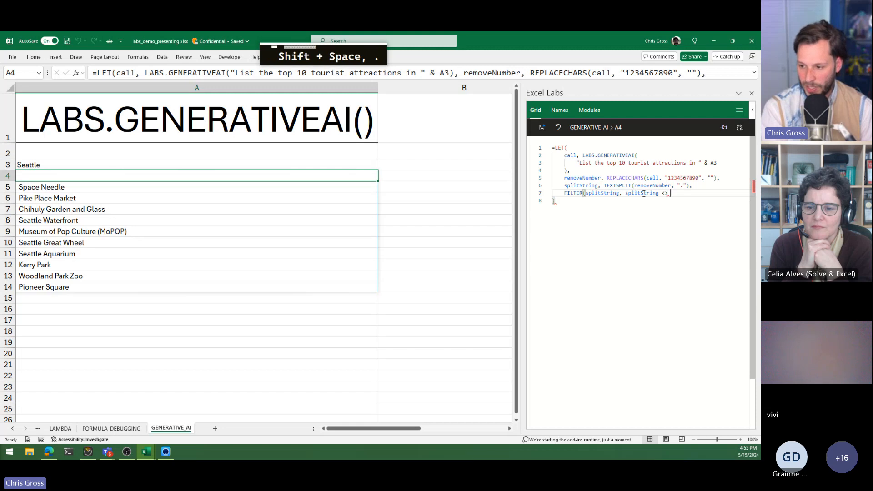
type(" \"\")")
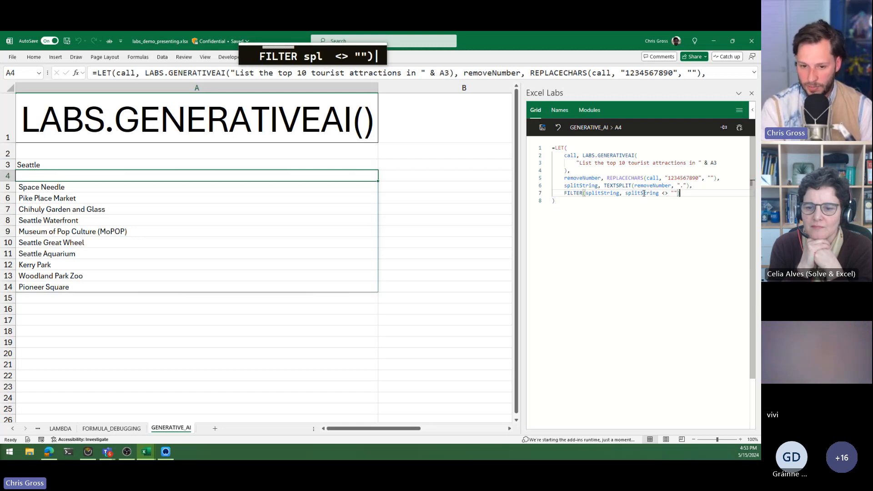
- Wrap the FILTER expression in TRANSPOSE and save the formula to A4
left_click(563, 193)
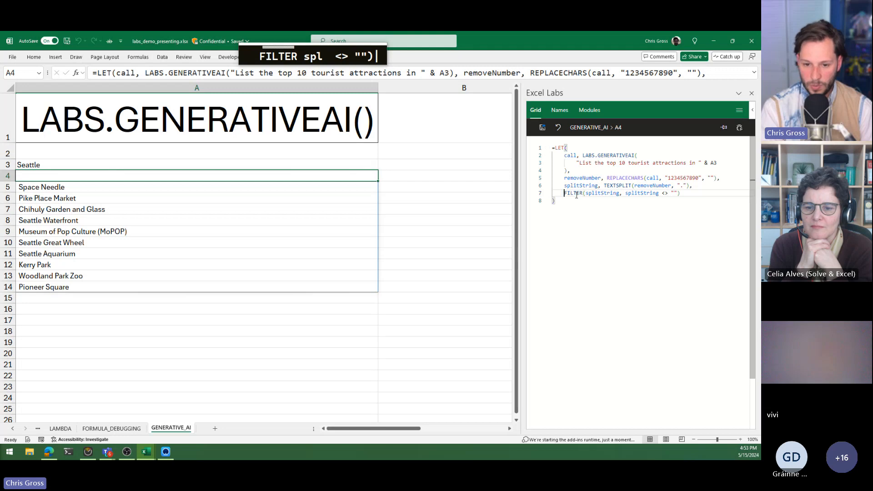
type("TRANSPOSE(")
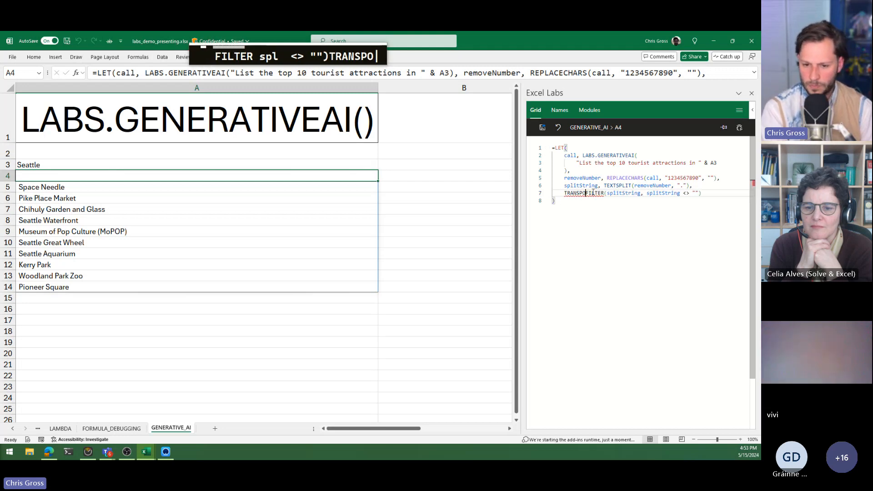
left_click(724, 193)
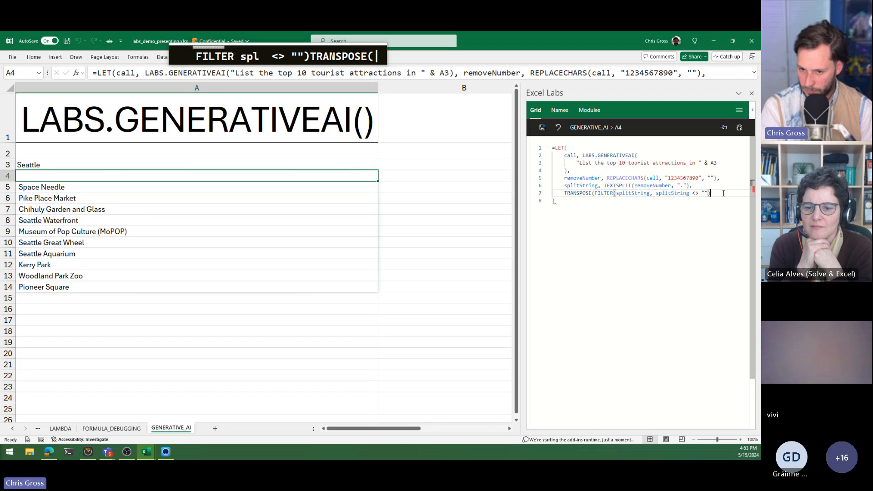
type(")")
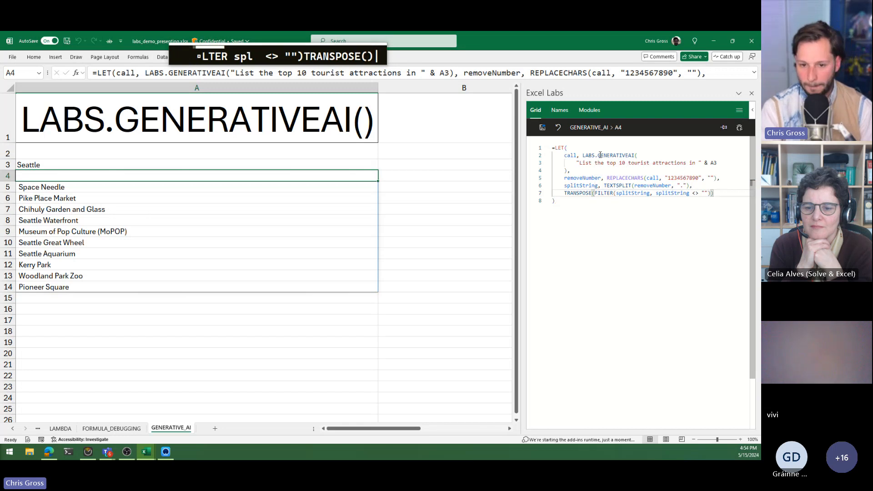
left_click(542, 128)
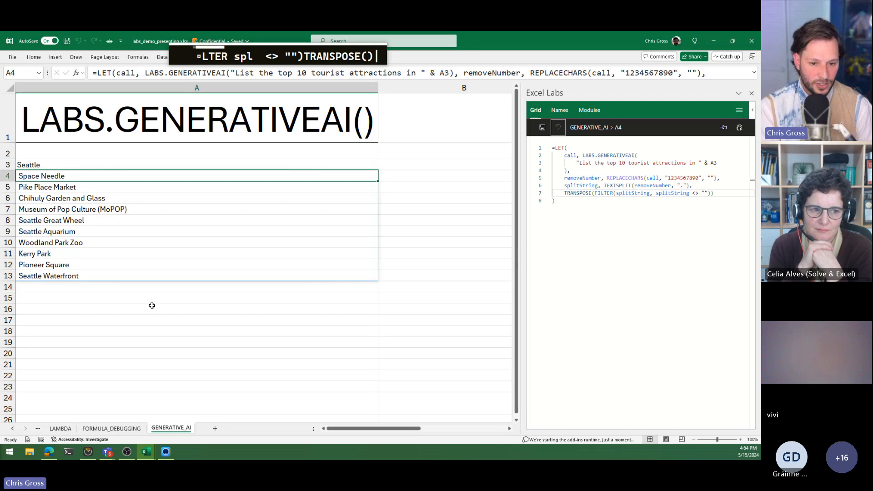
- Copy the whole A4 formula and create a new named function TOURGUIDE with the argument location
left_click(640, 185)
key("ctrl+a")
key("ctrl+c")
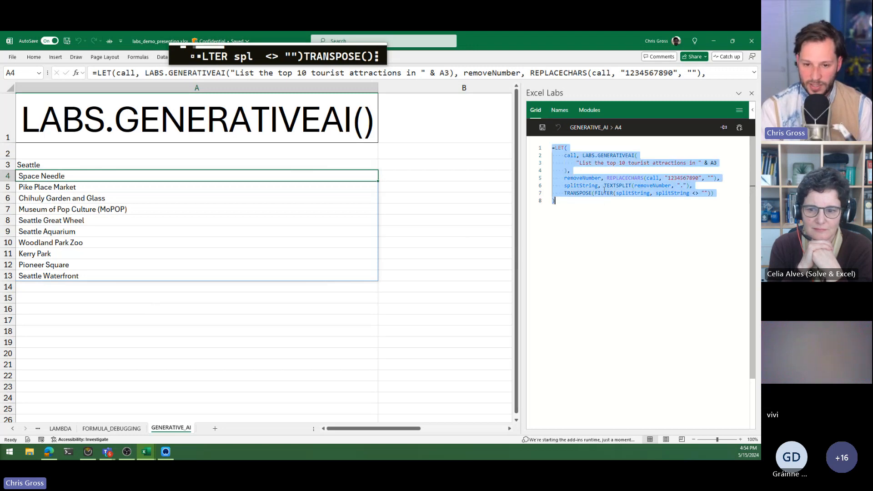
left_click(560, 110)
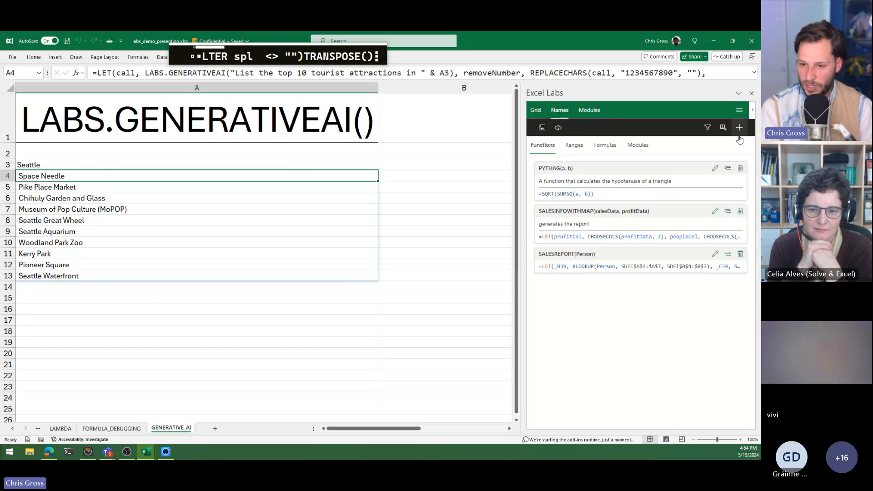
left_click(739, 131)
type("T")
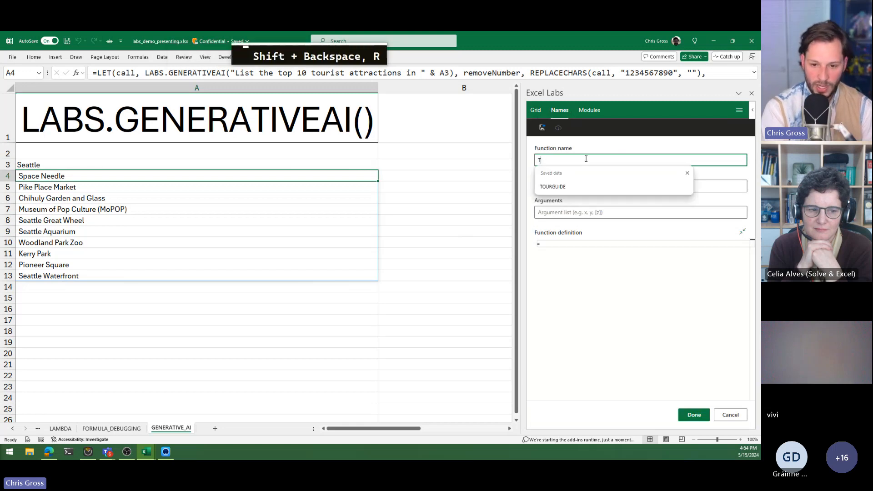
type("OURGUIDE")
left_click(565, 213)
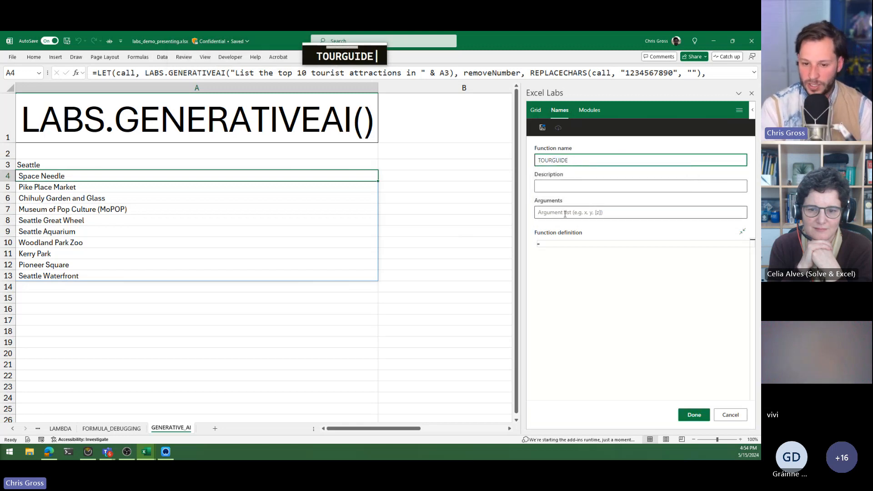
type("location")
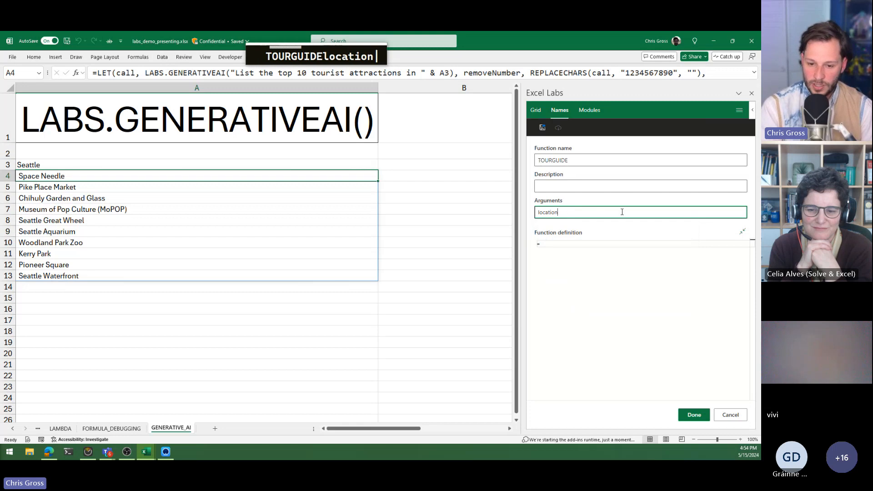
- Paste the copied A4 formula as the definition of the TOURGUIDE function
left_click(578, 248)
key("ctrl+a")
key("ctrl+v")
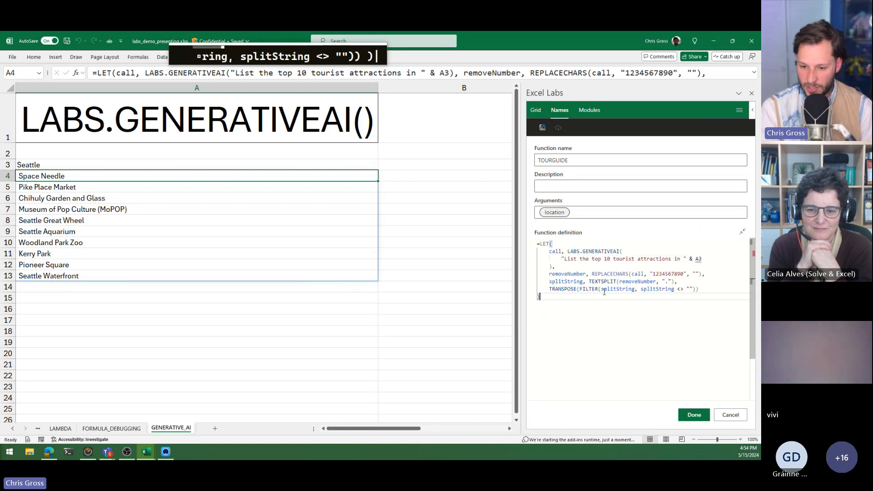
- Replace the A3 reference in the TOURGUIDE prompt with the location argument and save the function
double_click(698, 259)
type("l")
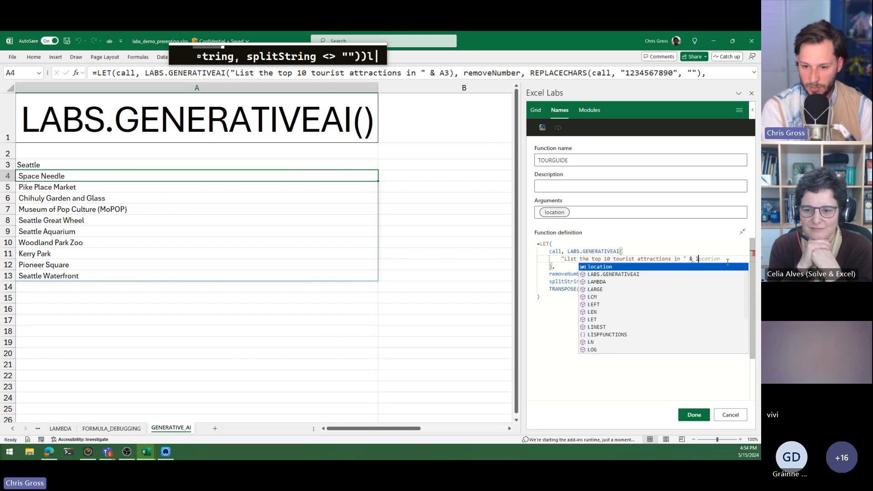
type("ocation")
left_click(629, 324)
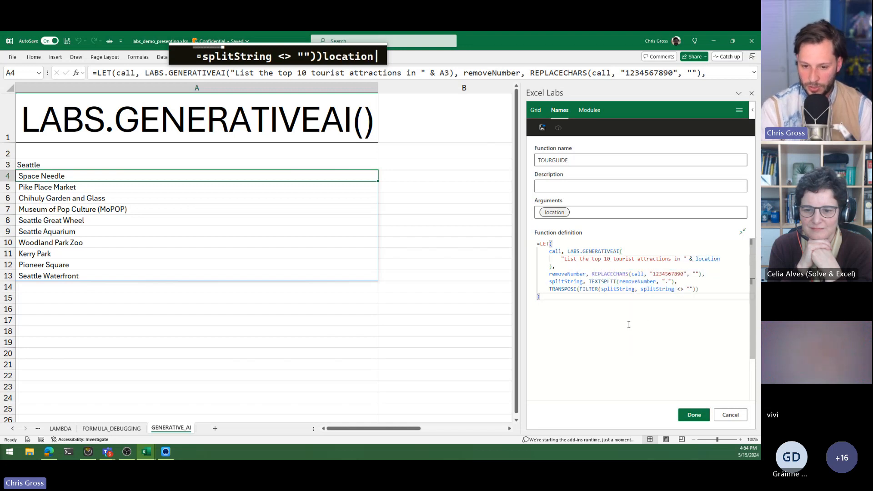
left_click(693, 417)
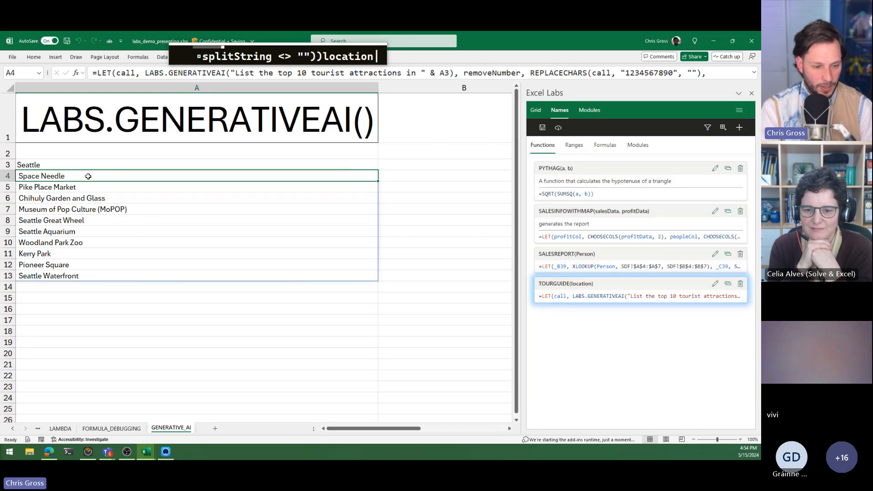
- Replace the formula in A4 with =TOURGUIDE(A3)
type("=tour")
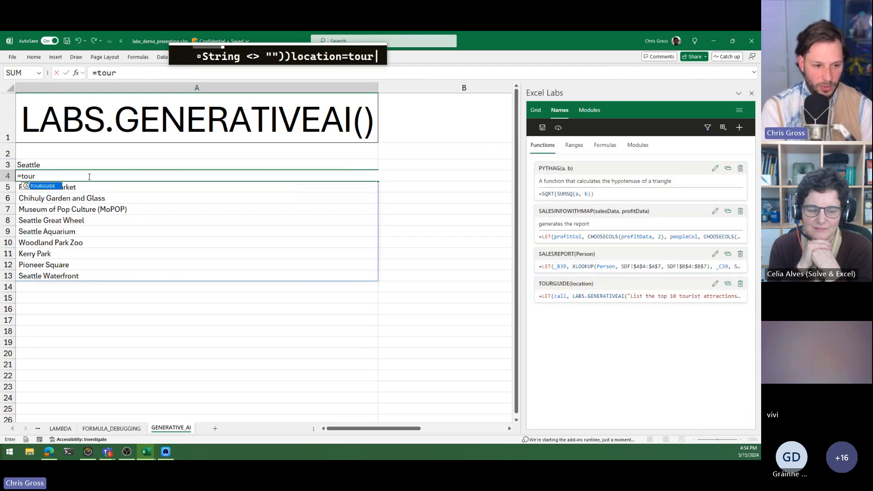
key("Tab")
left_click(54, 167)
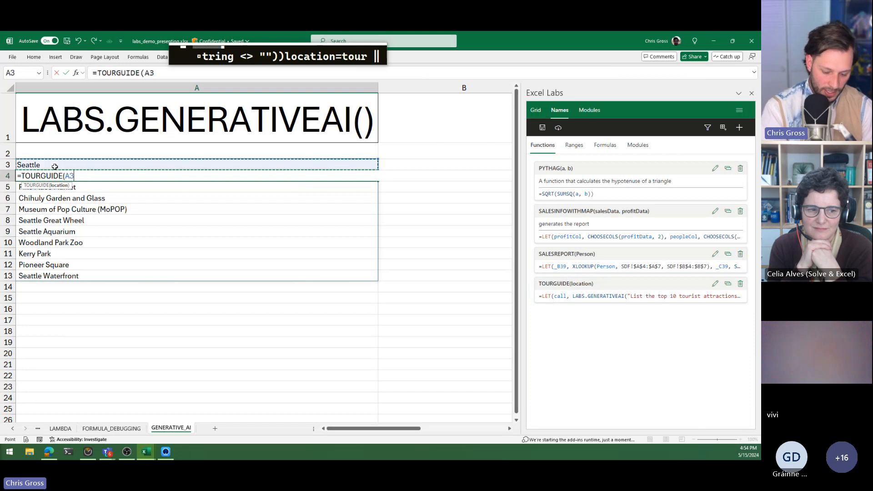
type(")")
key("Return")
key("Up")
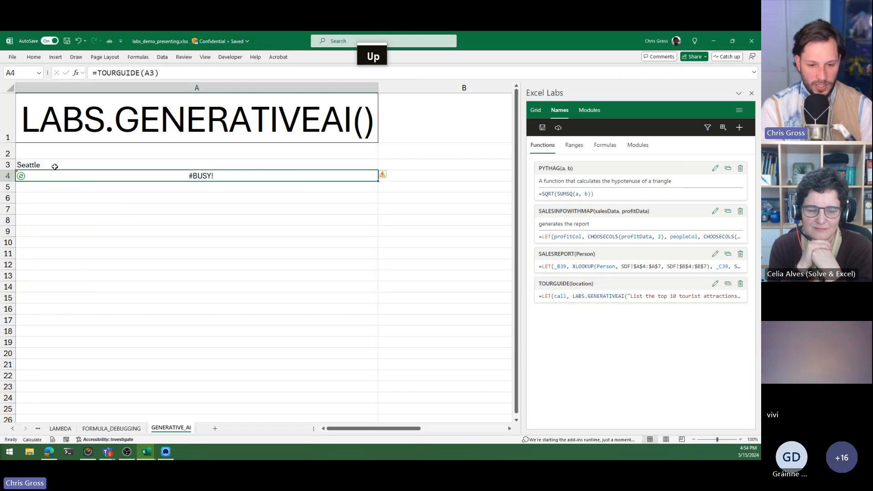
- Enter Toronto in B3 as a second location beside Seattle
key("Up")
key("Right")
type("Port")
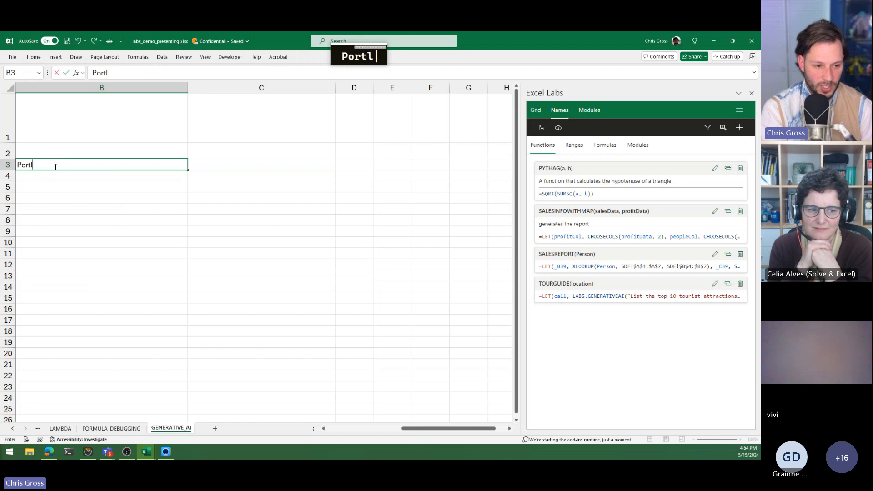
key("BackSpace")
key("BackSpace")
key("BackSpace")
key("BackSpace")
type("To")
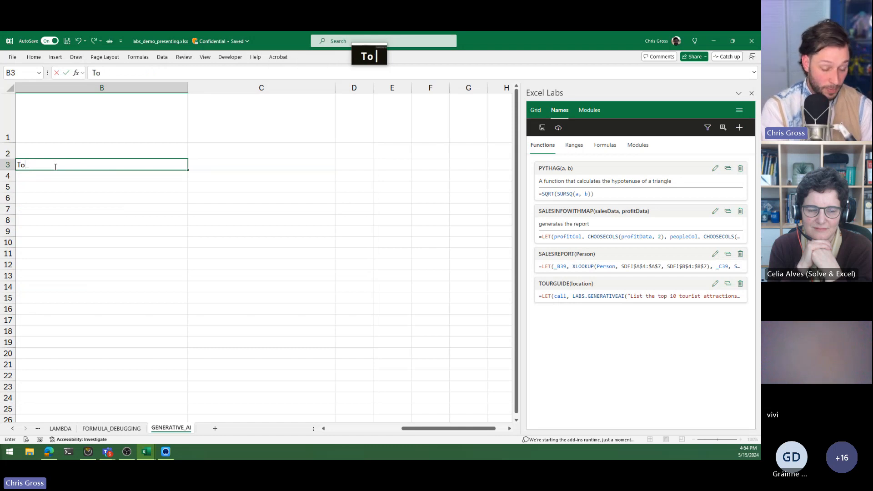
type("ronto")
key("Return")
- Fill the TOURGUIDE formula from A4 across into B4 so it uses the Toronto cell
key("Up")
key("Left")
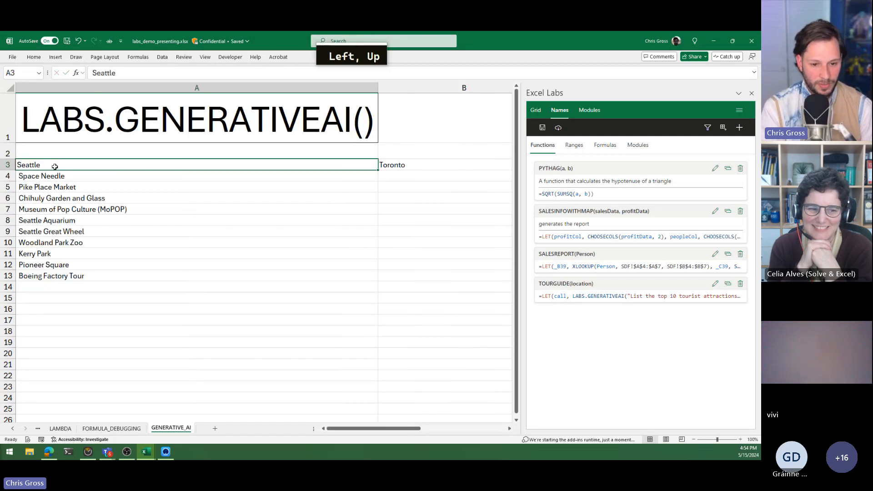
key("Right")
key("Left")
key("Down")
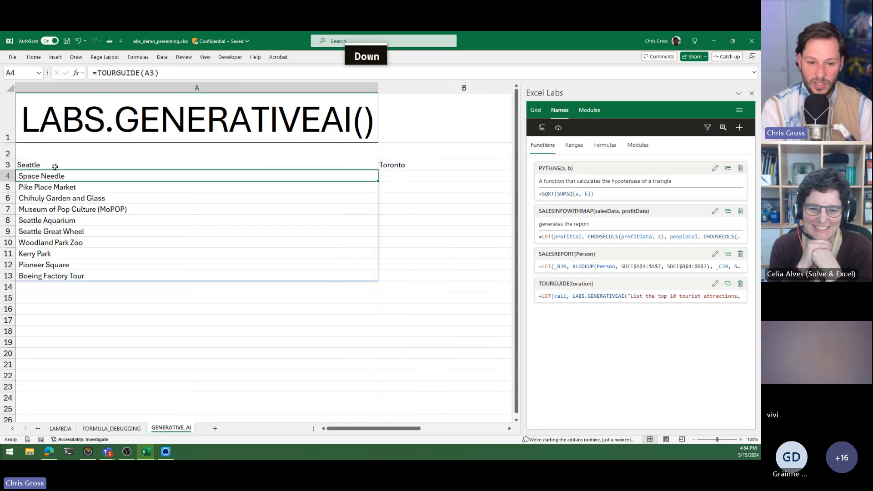
key("Right")
key("Left")
key("shift+Right")
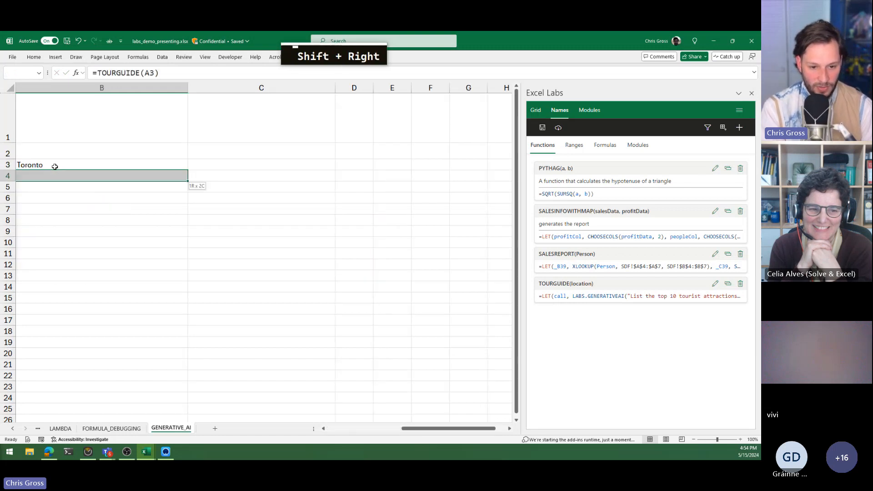
key("ctrl+r")
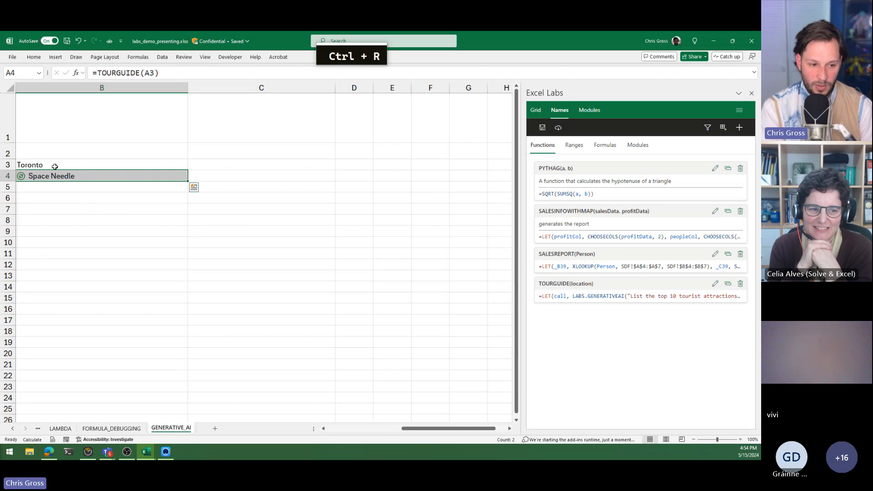
key("Left")
key("Right")
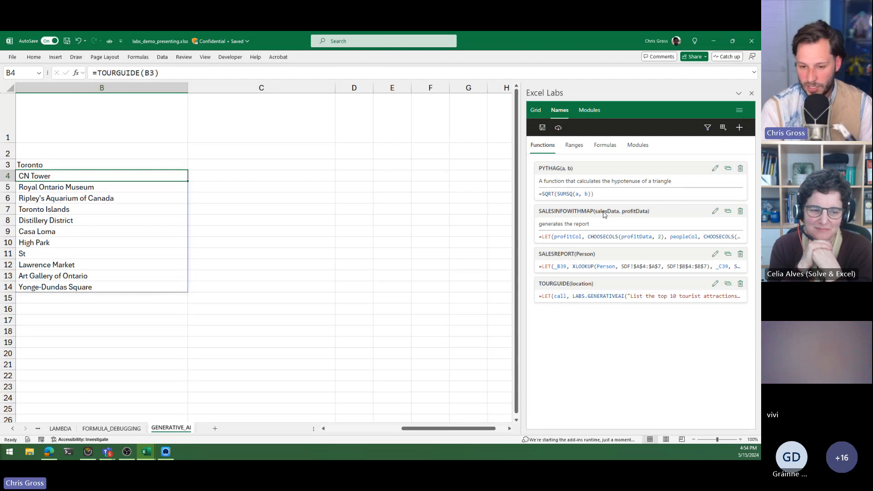
key("alt+Tab")
key("alt+Tab")
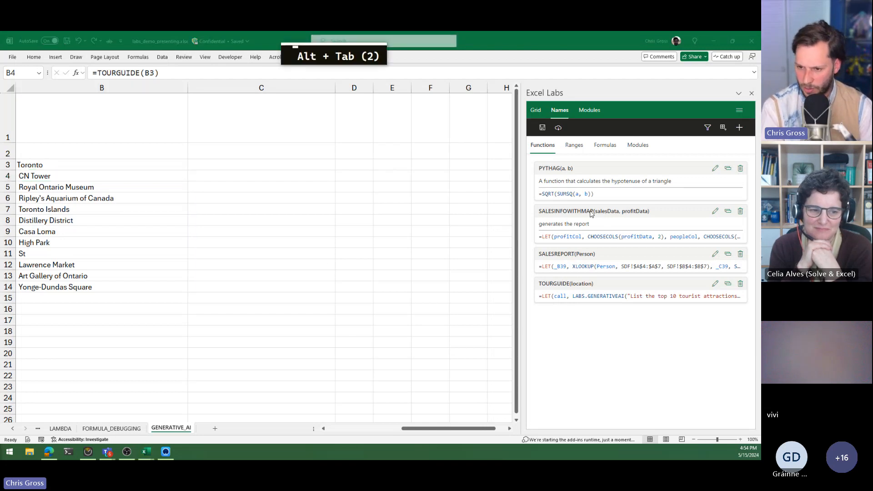
key("alt+Down")
key("alt")
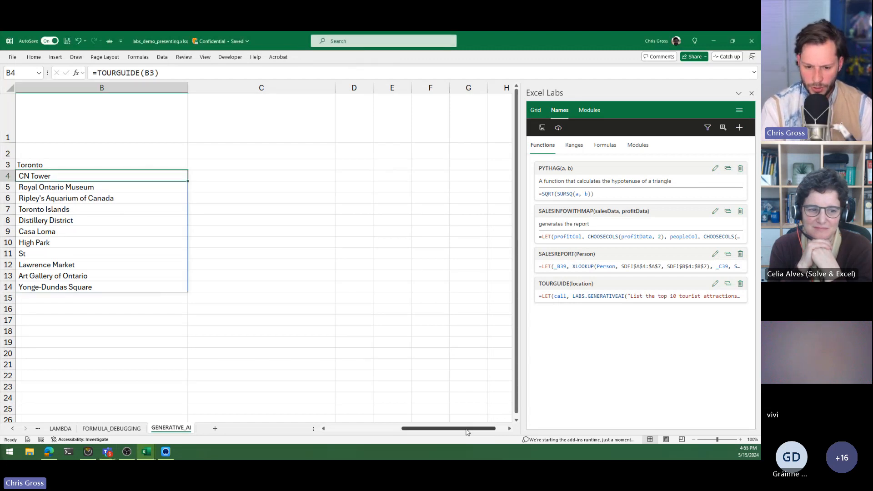
- Close the Excel Labs pane and narrow column A to just fit the Seattle attractions list
left_click_drag(466, 430, 411, 435)
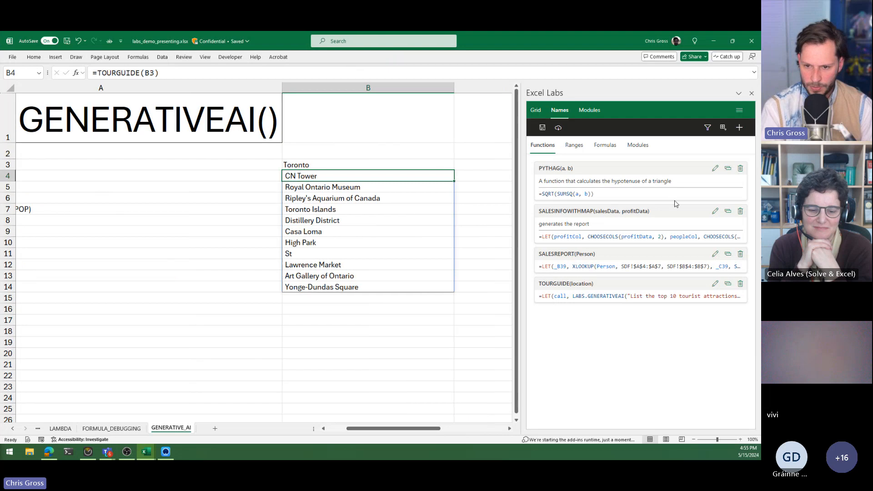
left_click(753, 93)
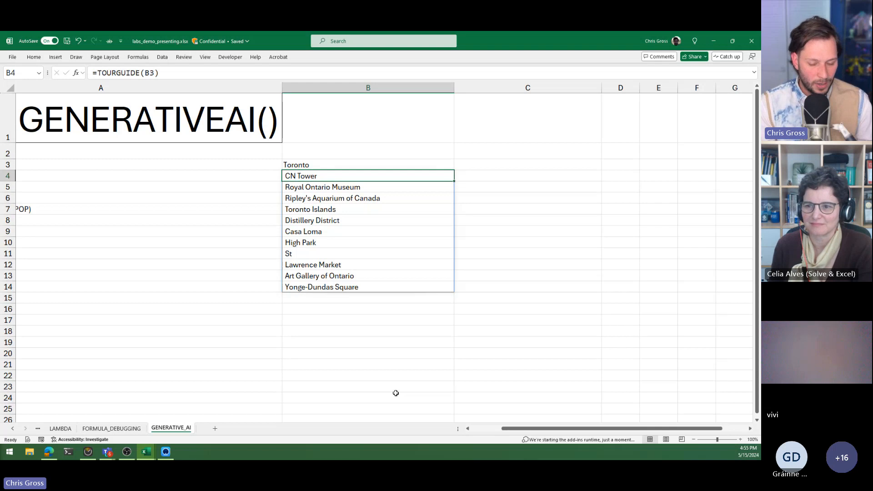
left_click_drag(509, 428, 477, 427)
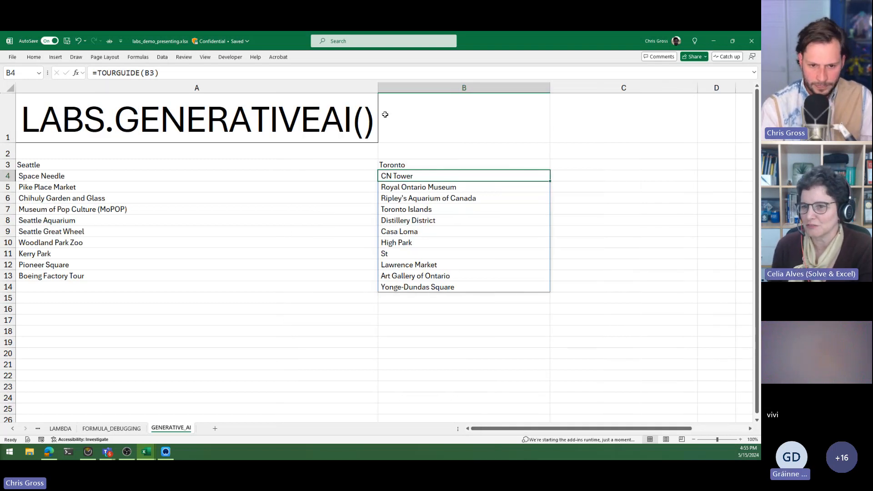
left_click_drag(378, 88, 165, 89)
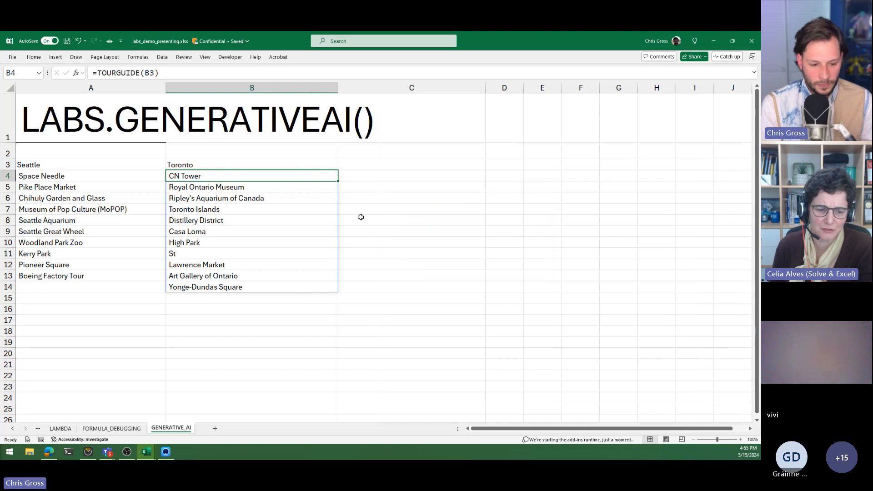
- Open the recent workbook WeatherForecast - Toronto.xlsx
key("super")
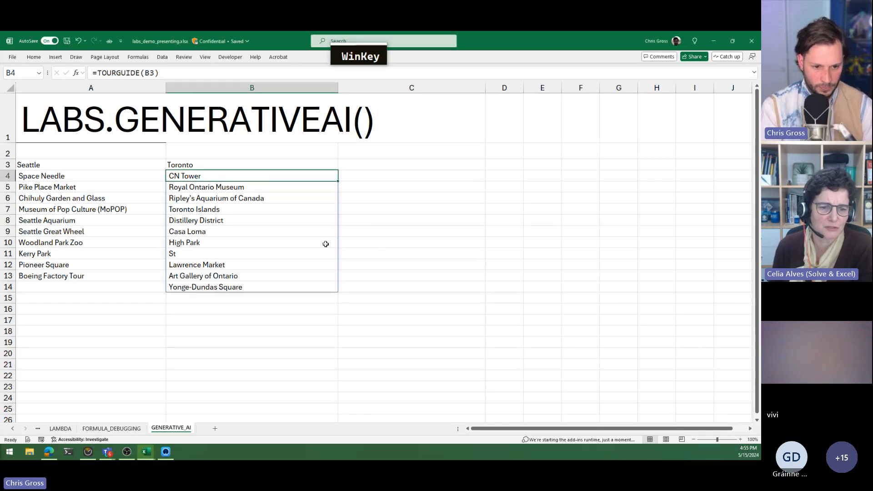
left_click(11, 59)
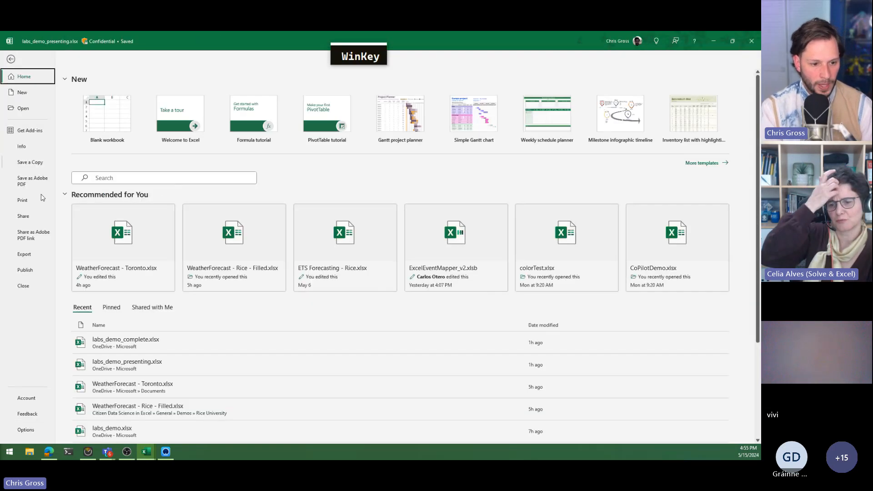
scroll(141, 347, "down", 1)
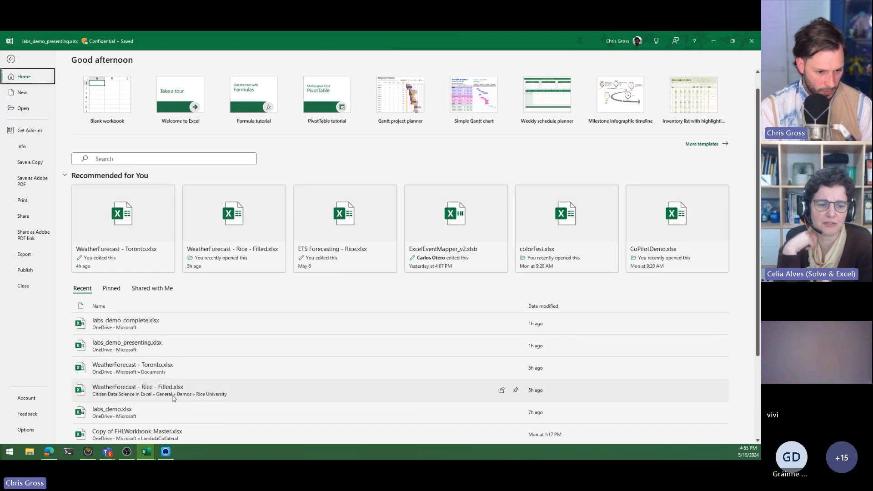
scroll(160, 423, "down", 3)
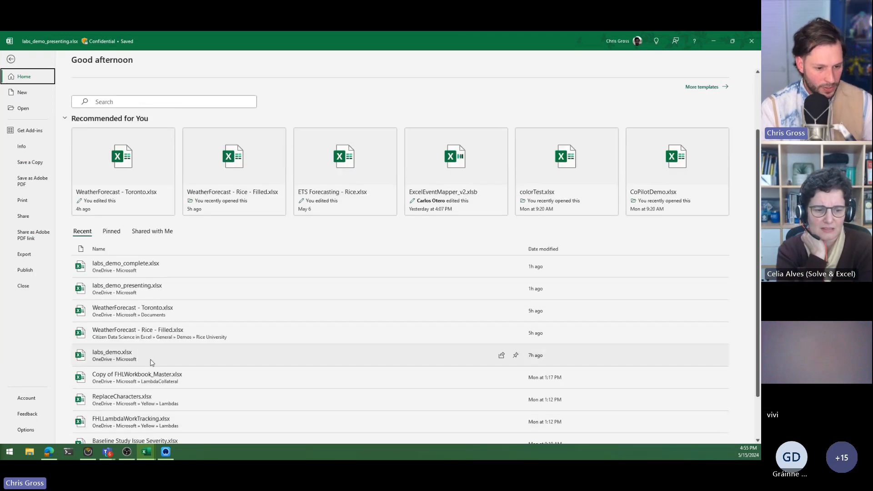
left_click(163, 314)
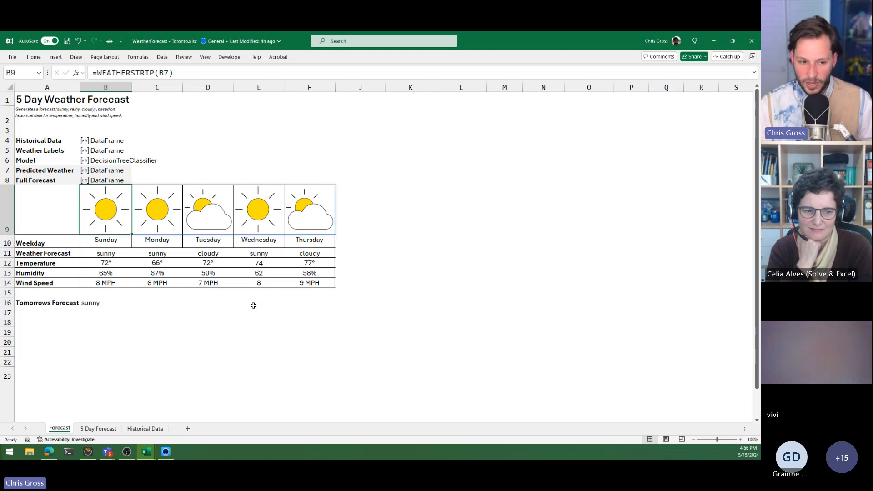
- Inspect the formula behind the weather icons in row 9 and the Python code in B4
left_click(146, 208)
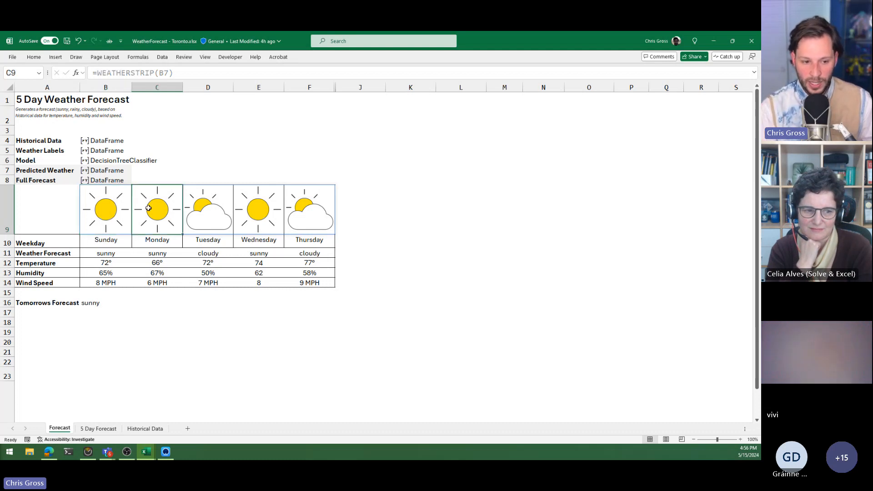
left_click(109, 222)
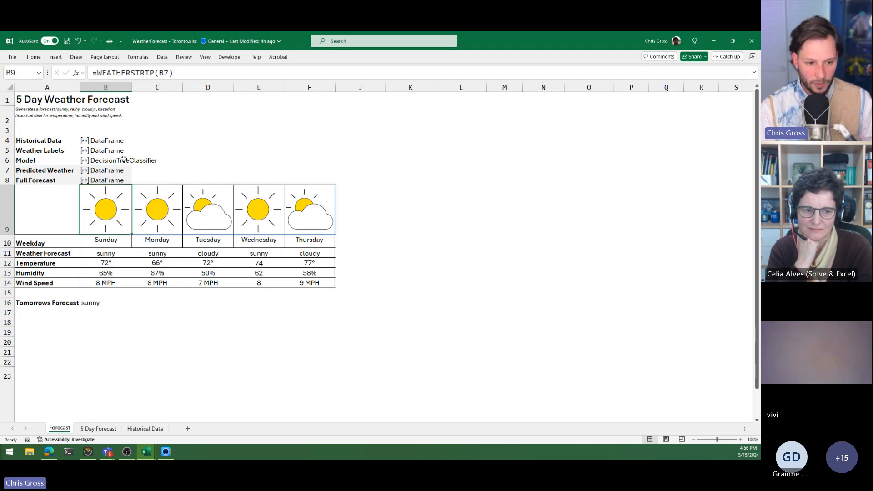
left_click(116, 141)
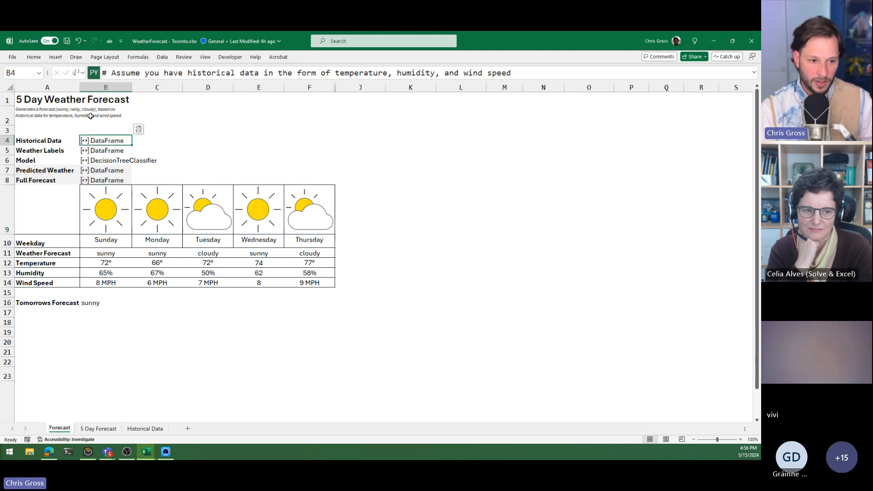
- Open the Excel Labs pane, widen it to about two-fifths of the window, and launch its Python editor
left_click(32, 57)
left_click(723, 78)
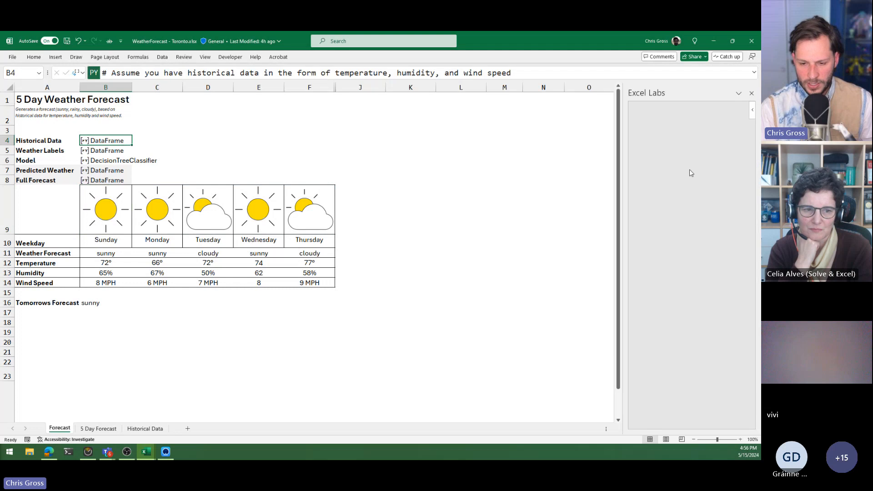
left_click_drag(623, 191, 457, 214)
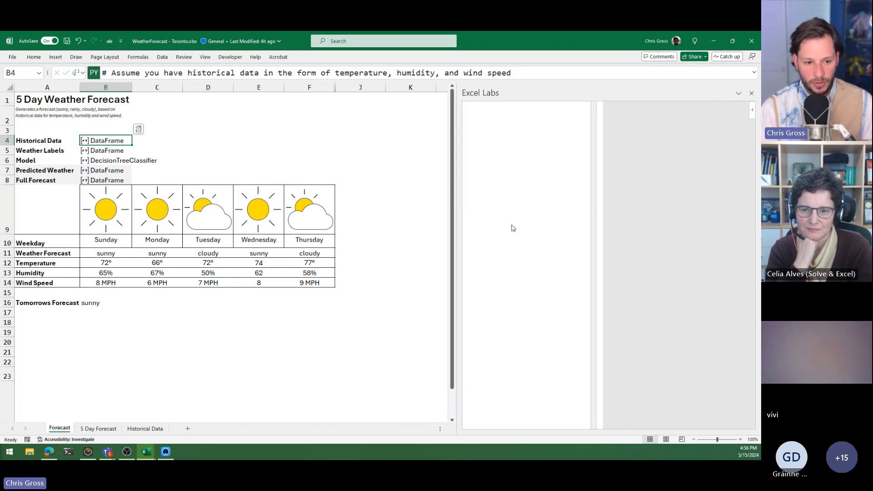
left_click(678, 355)
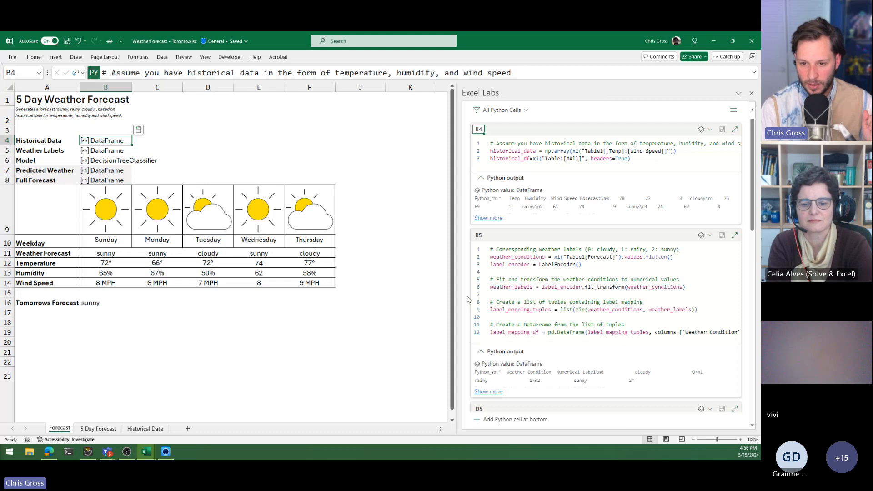
- Look through the Python cells, go back to the feature gallery, reopen the Python editor and show its feature gallery option
scroll(468, 299, "down", 3)
left_click(733, 110)
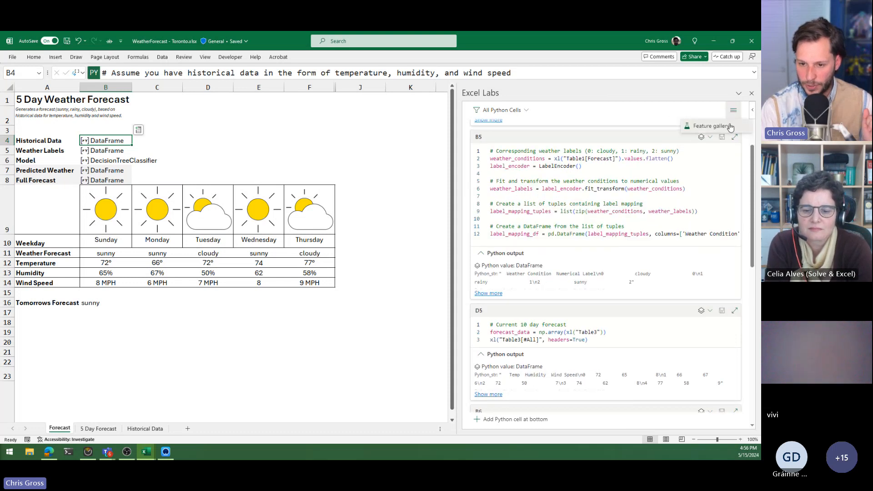
left_click(712, 126)
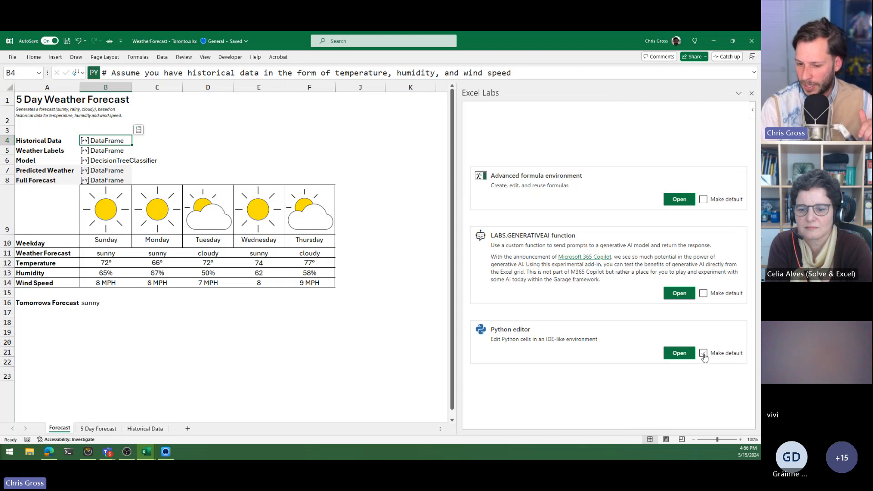
left_click(677, 356)
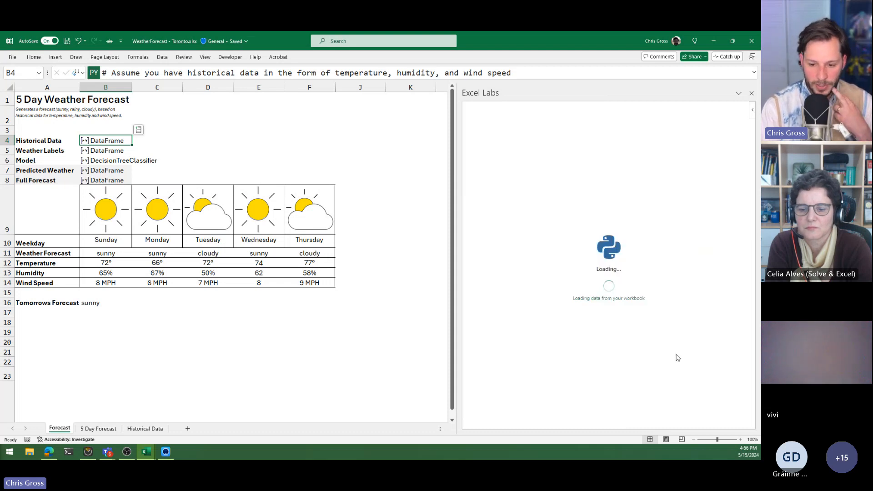
left_click(734, 112)
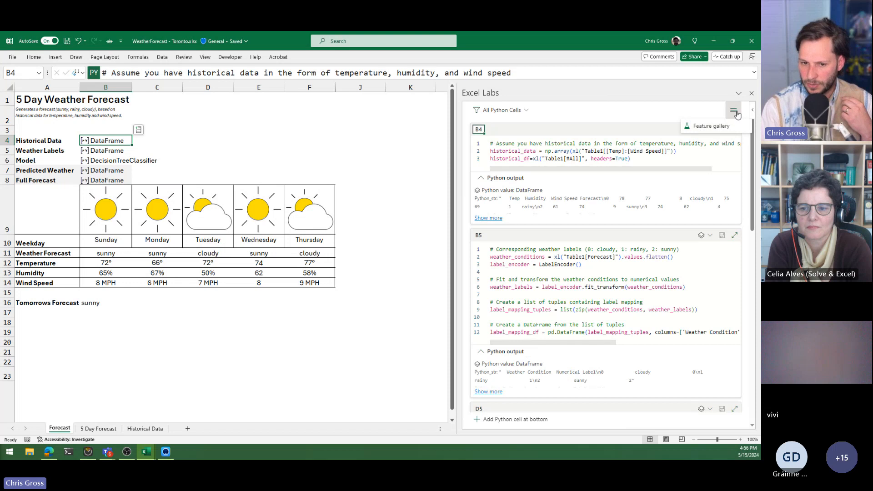
- Close the feature gallery option and inspect the formula in B9 behind the row of weather icons
left_click(737, 115)
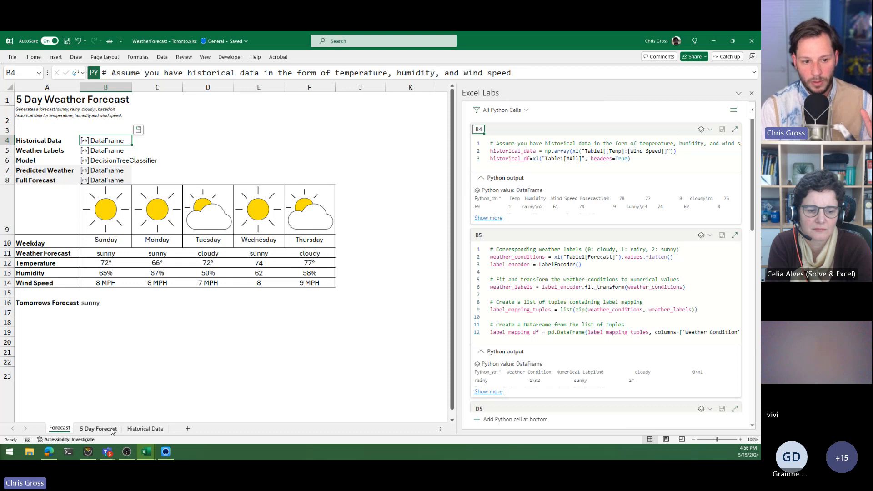
left_click_drag(121, 221, 328, 207)
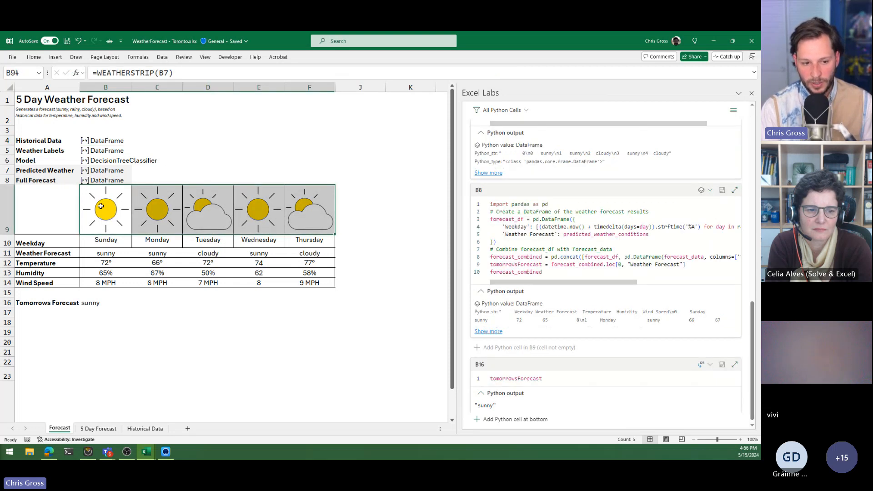
left_click(90, 213)
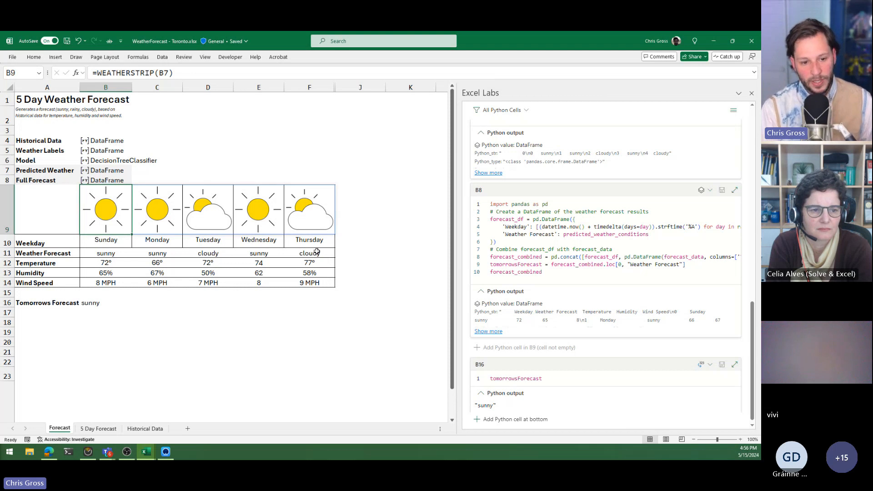
- Show B4's full Python output in the Python editor, and collapse that output section after viewing it
scroll(482, 324, "up", 5)
scroll(483, 324, "up", 5)
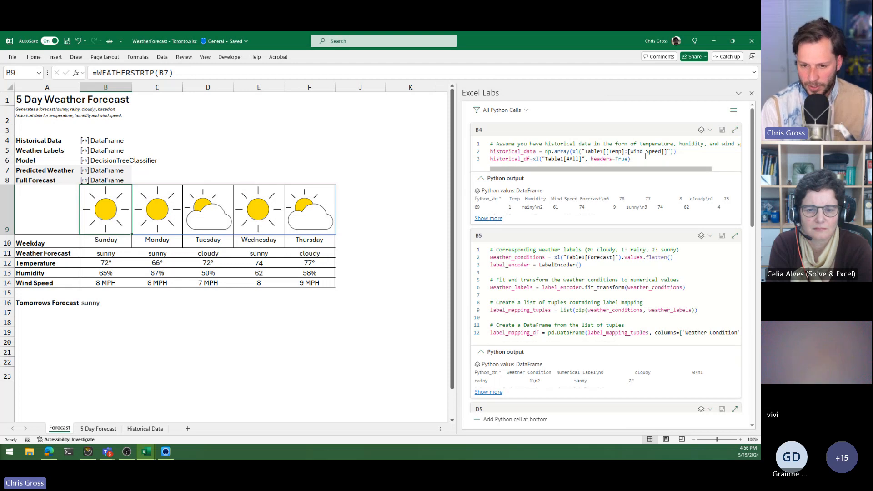
left_click(490, 219)
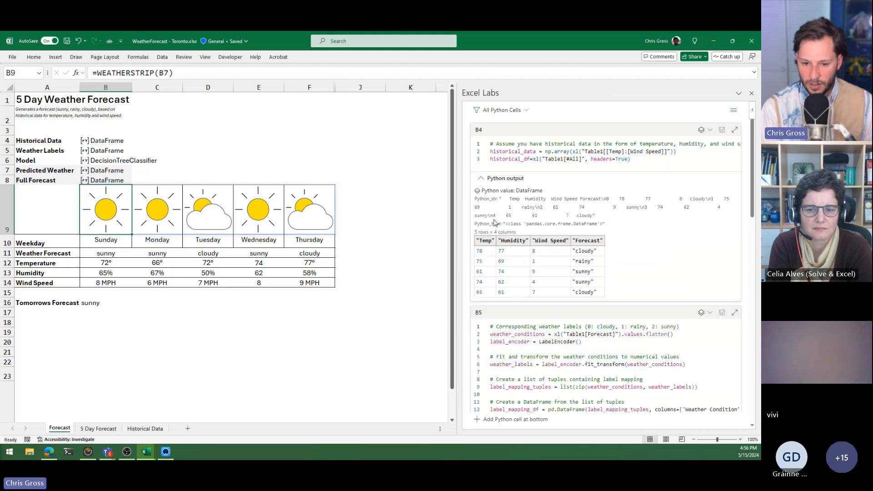
left_click(480, 179)
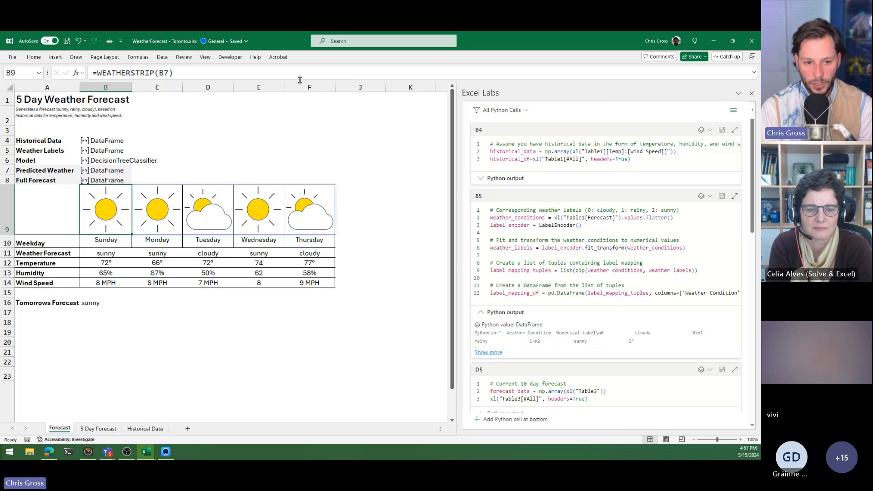
- Select cell B5, compare its code in the formula bar with the Python editor, and look through the remaining Python cells
scroll(548, 196, "down", 2)
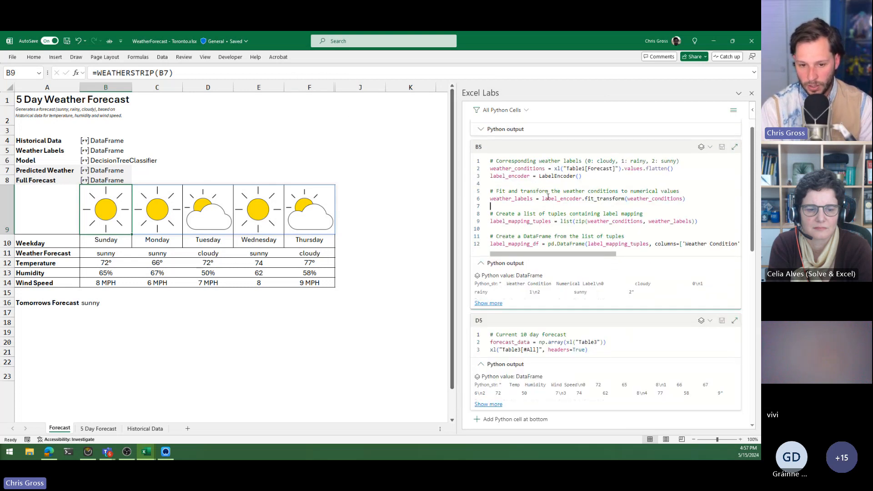
left_click(106, 151)
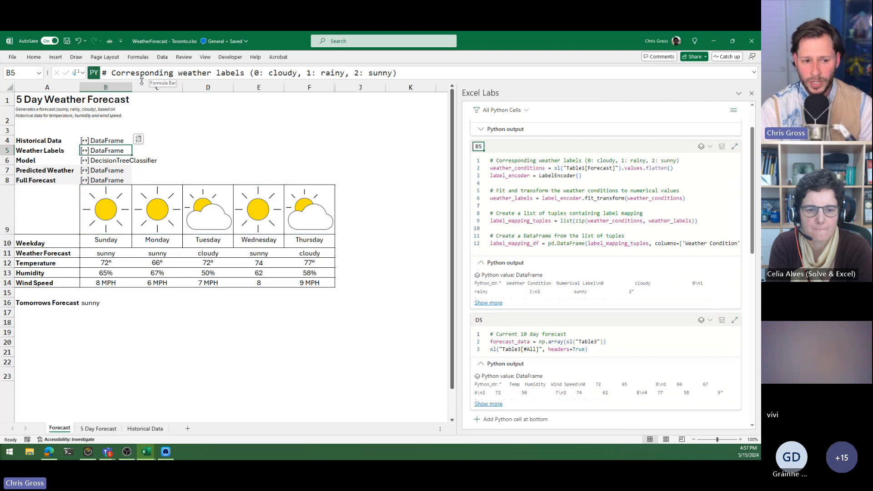
left_click_drag(141, 80, 168, 73)
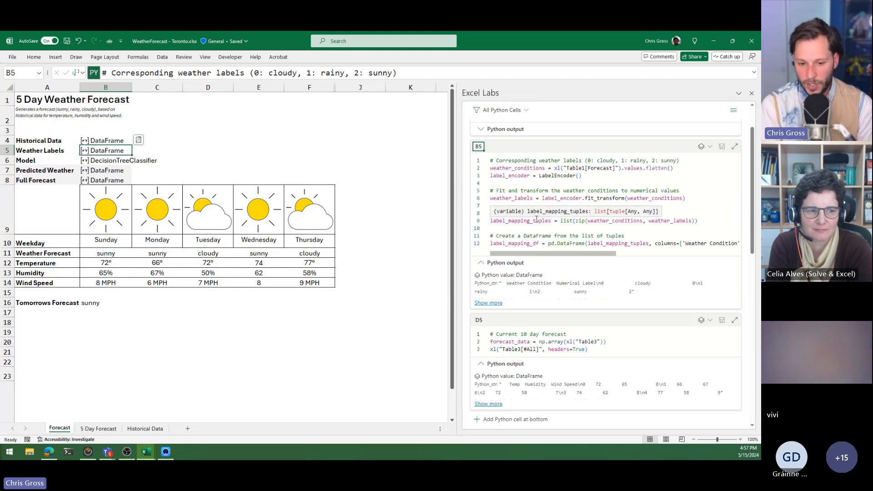
scroll(536, 218, "down", 15)
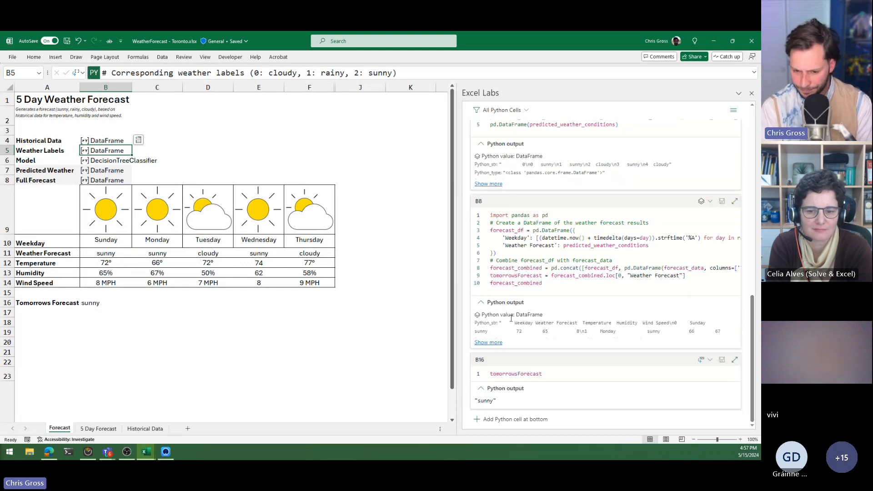
- Select the weather icon formula in B9 and switch from the Python editor to the Advanced formula environment through the feature gallery
key("Down")
key("Down")
key("Down")
key("Down")
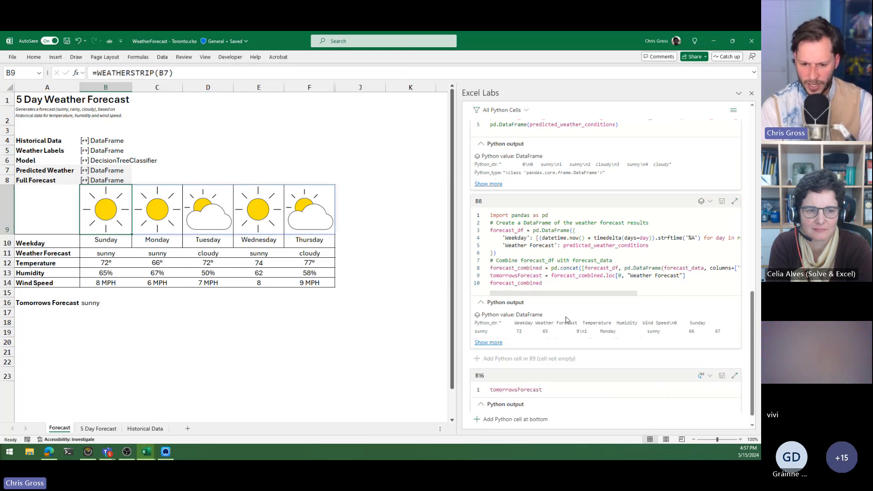
scroll(187, 294, "down", 1)
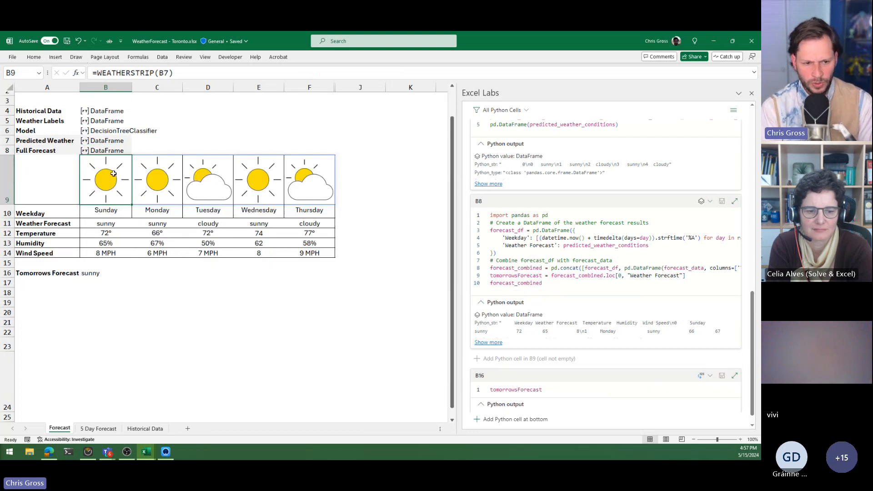
scroll(216, 197, "up", 1)
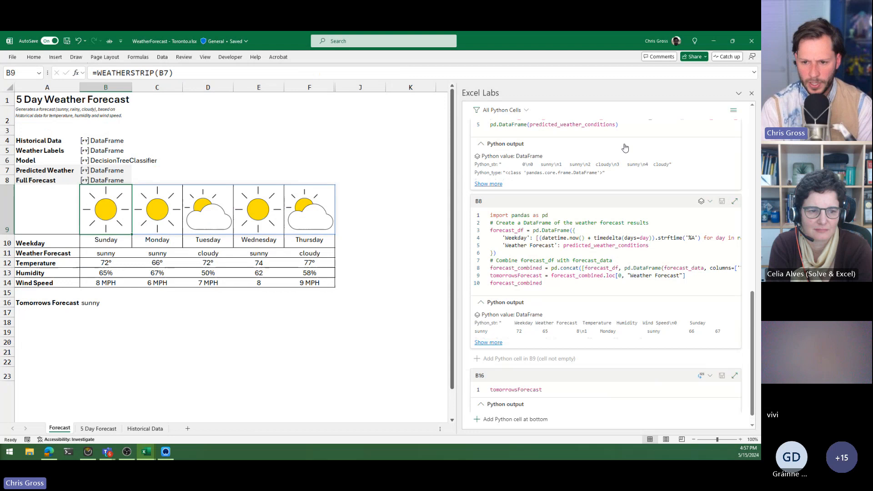
left_click(735, 109)
left_click(716, 129)
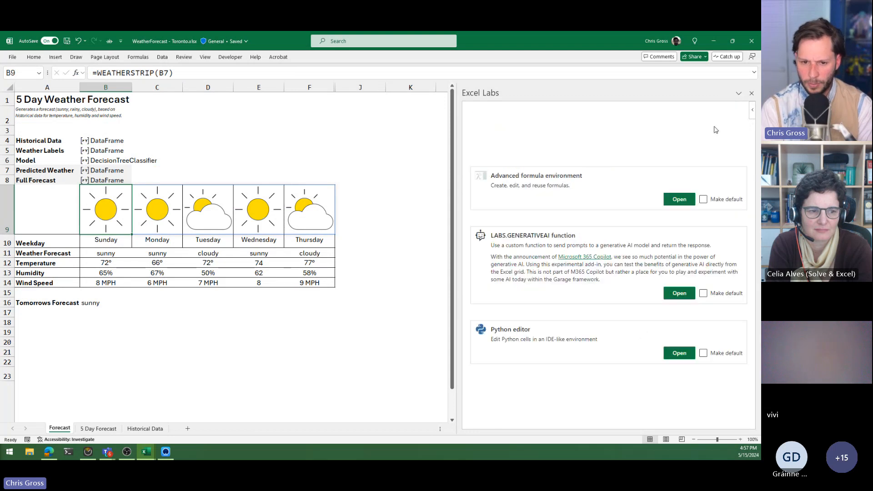
left_click(678, 199)
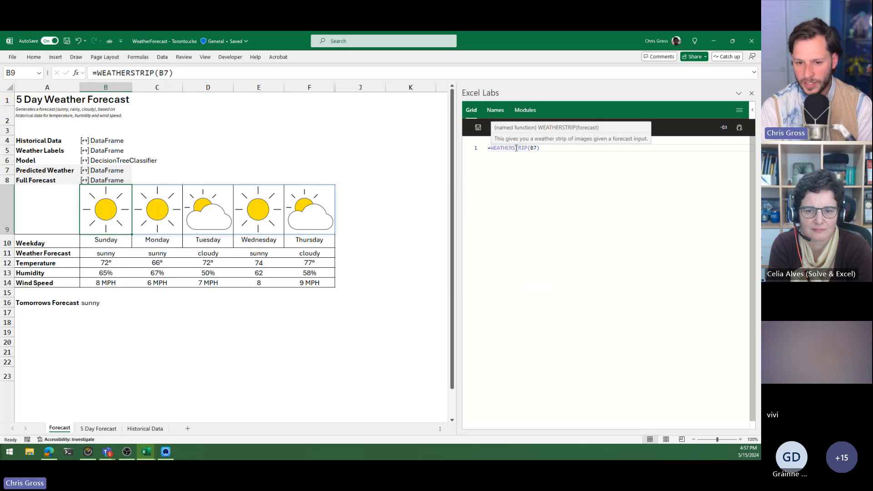
- Peek at the definition of WEATHERSTRIP, widen the Excel Labs pane to about half the window, and read through the definition
right_click(513, 149)
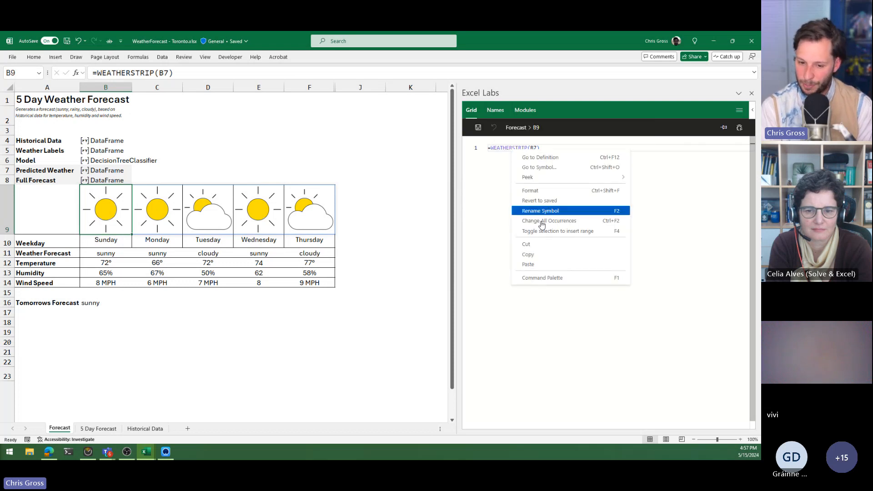
mouse_move(547, 178)
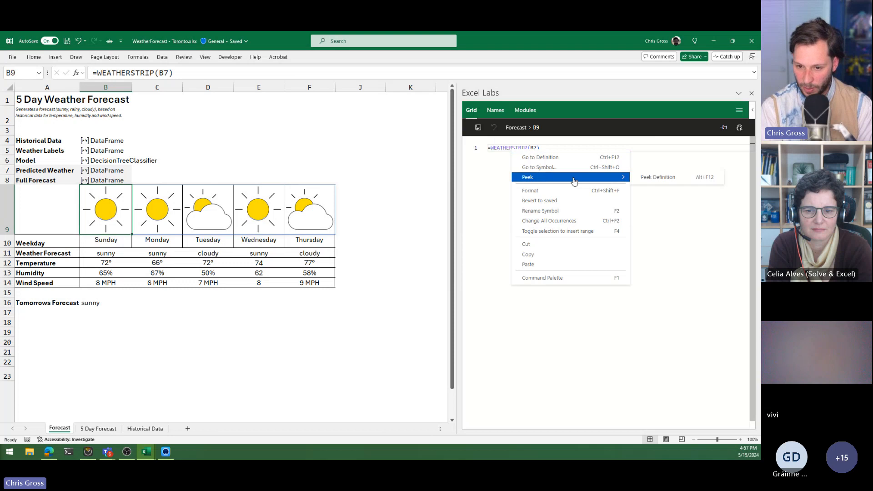
left_click(661, 177)
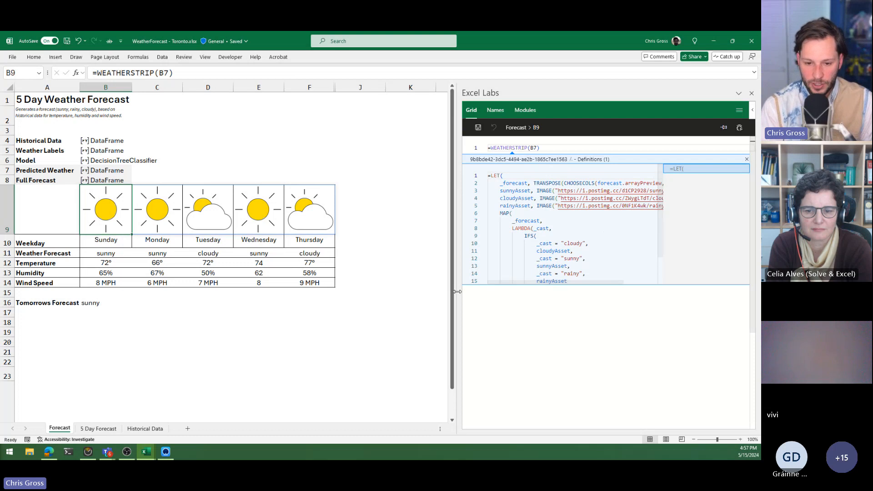
left_click_drag(459, 293, 378, 293)
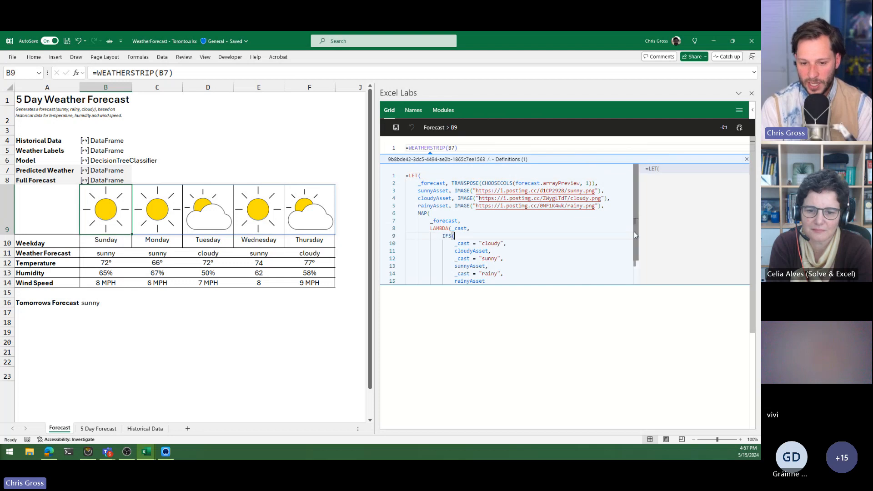
left_click(453, 236)
scroll(466, 218, "down", 2)
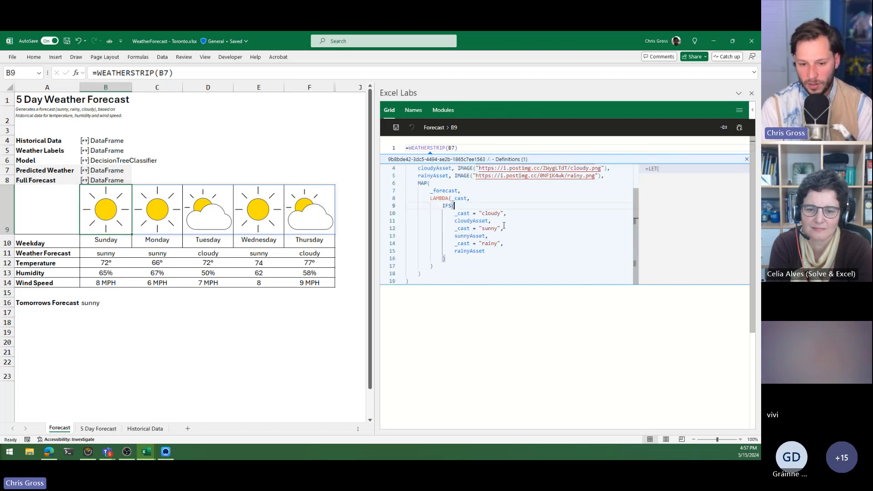
scroll(441, 205, "up", 1)
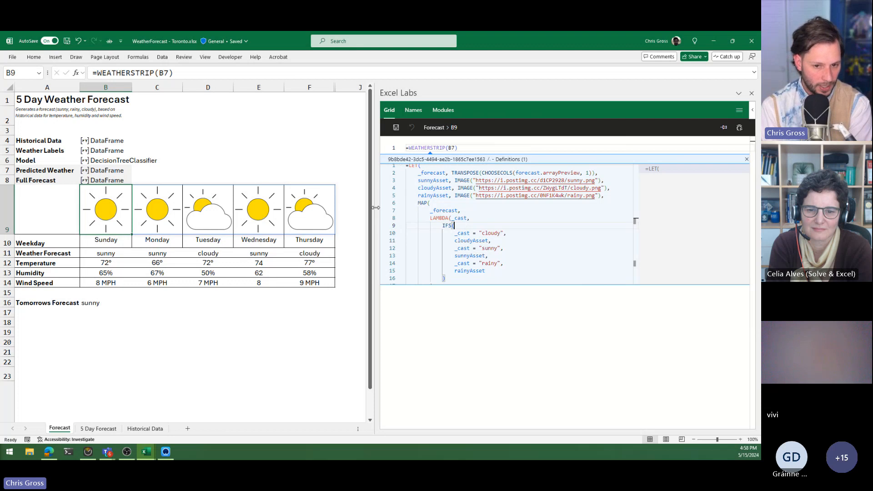
- Narrow the Excel Labs pane slightly and return to the feature gallery
left_click_drag(377, 207, 388, 209)
left_click(738, 126)
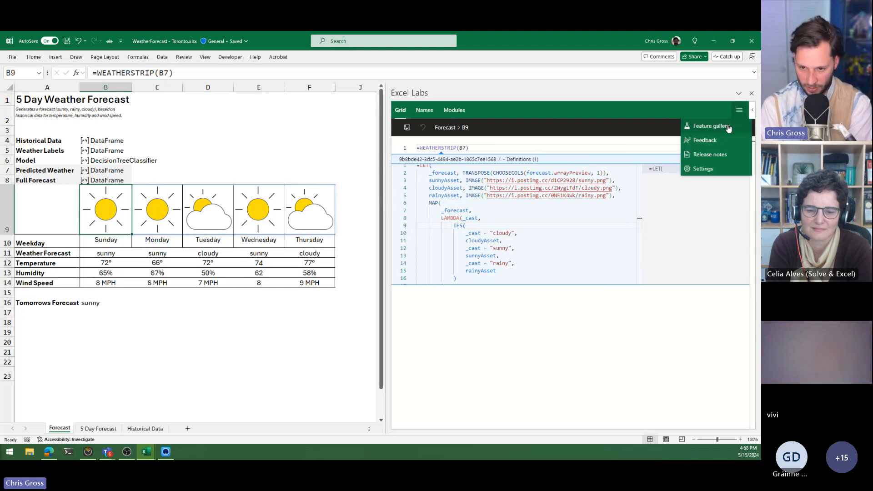
left_click(727, 126)
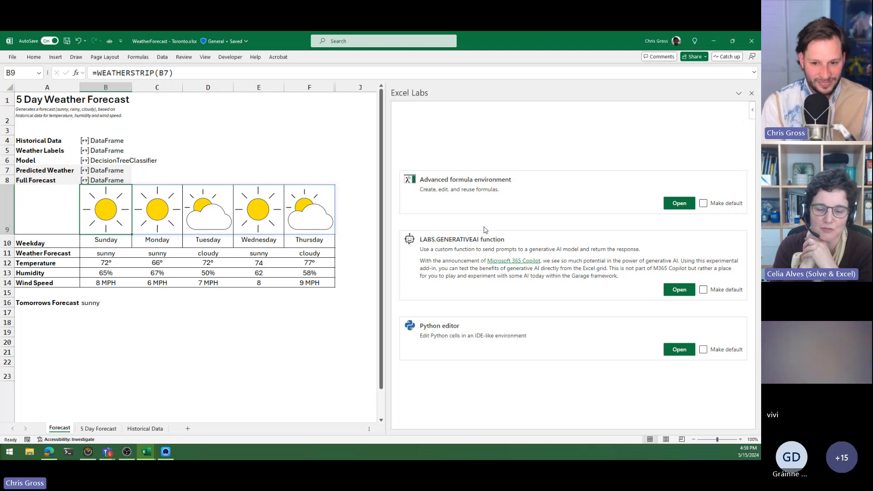
- Reopen the Advanced formula environment, browse its named formulas, ranges and functions, and open the WEATHERSTRIP function for editing
left_click(680, 204)
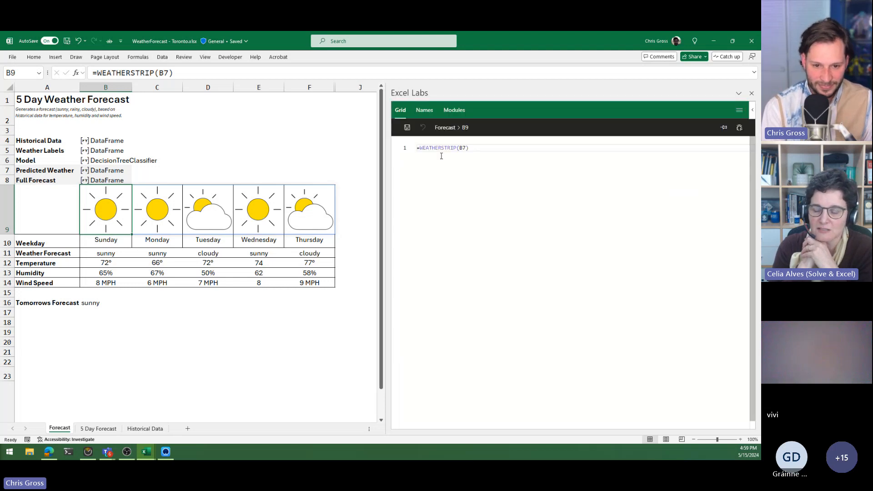
left_click(424, 111)
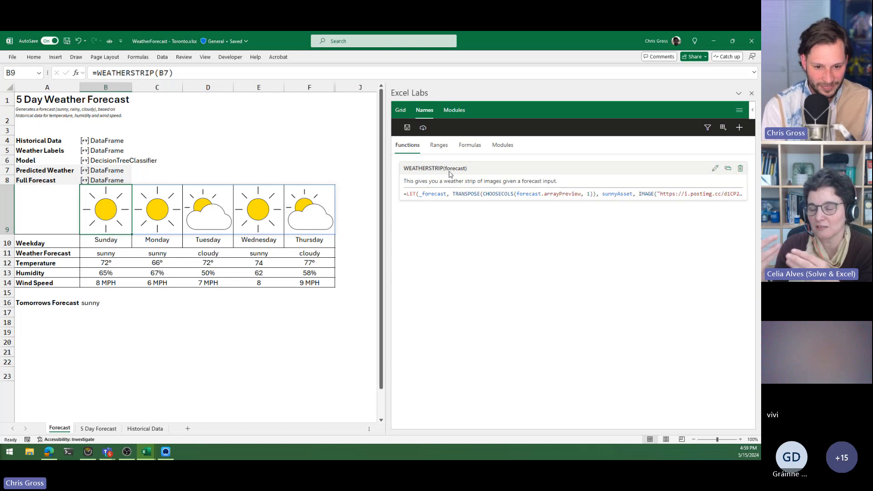
left_click(469, 145)
left_click(439, 144)
left_click(411, 146)
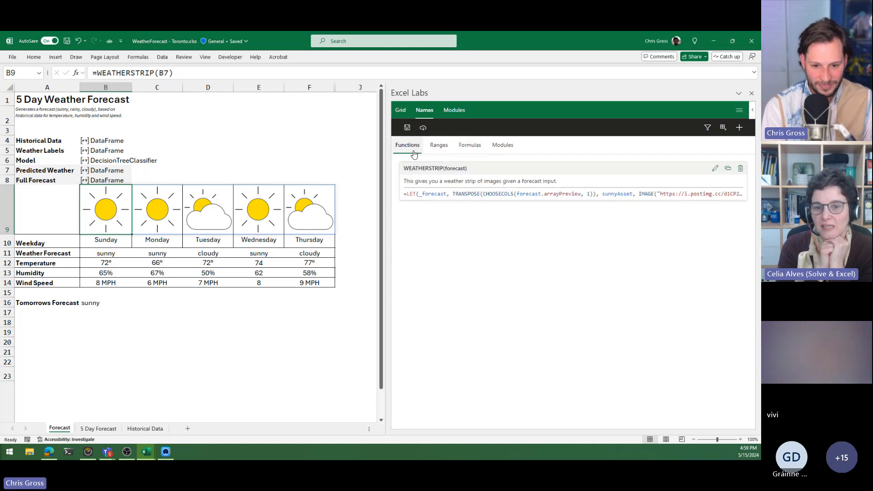
left_click(716, 168)
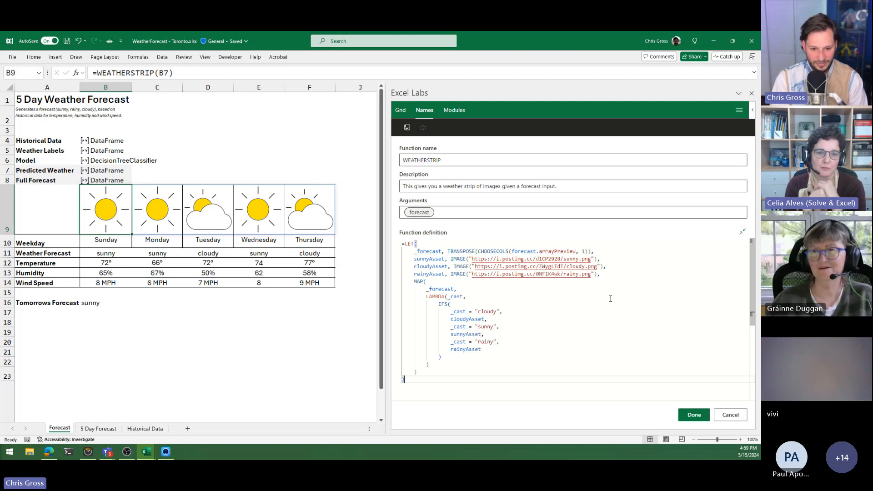
key("Delete")
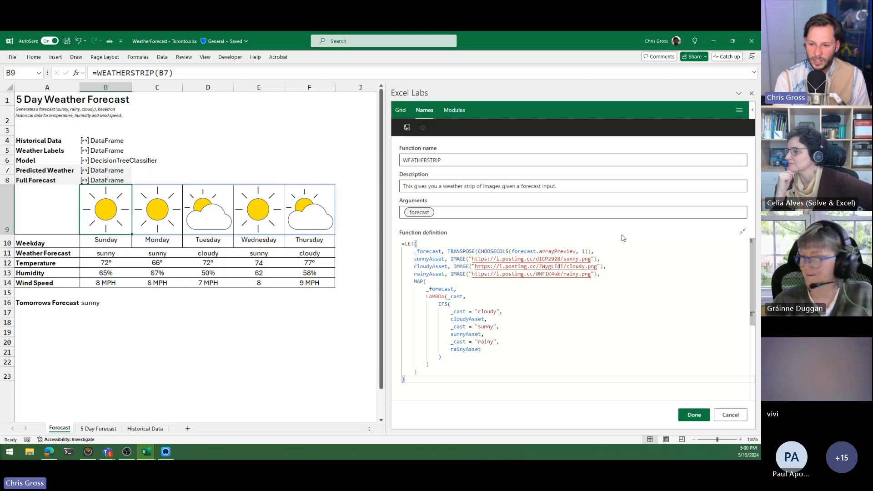
- Look through the Excel Labs release notes and return to the list of named functions
left_click(740, 111)
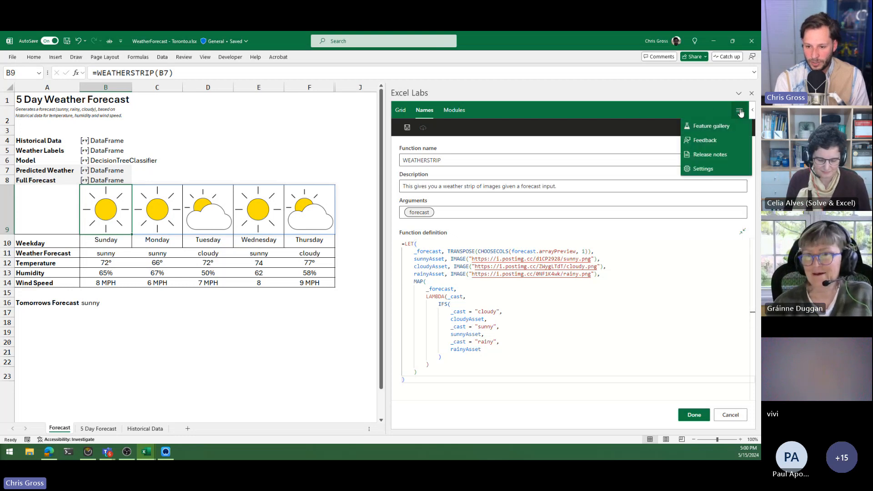
left_click(698, 157)
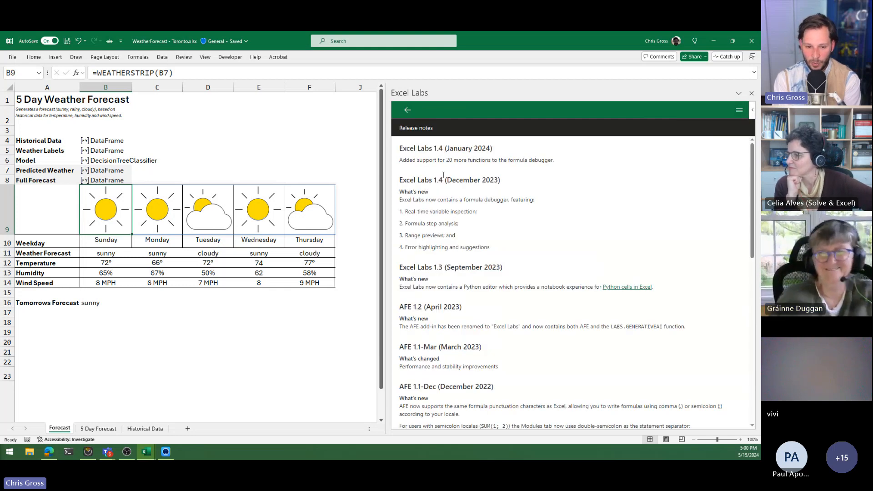
scroll(443, 177, "down", 5)
scroll(404, 158, "up", 5)
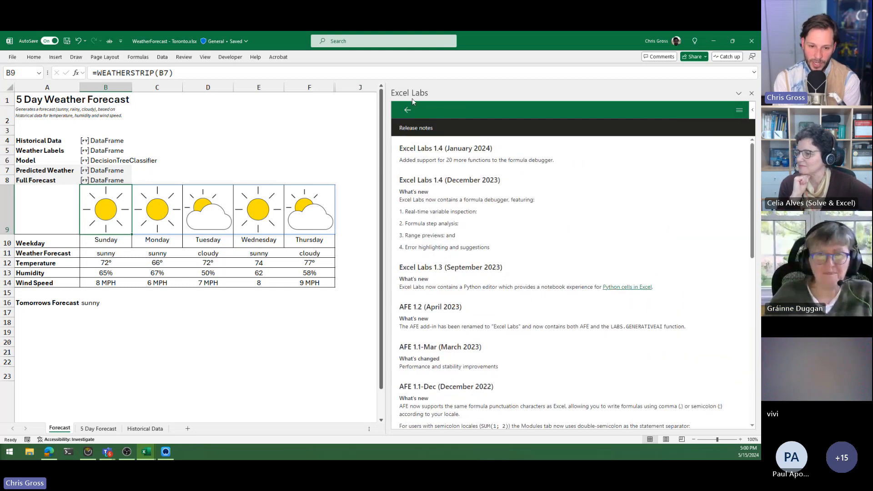
left_click(408, 110)
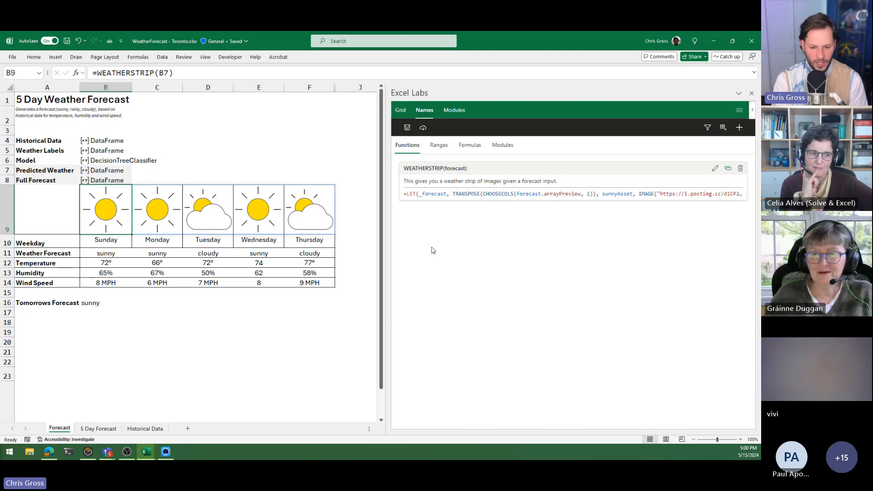
- Switch to the web browser, go back from the raw Spreadsheet Lisp file and open the main page of GitHub's microsoft/Excel-Labs repository
key("alt+Tab")
key("alt+Tab")
key("alt")
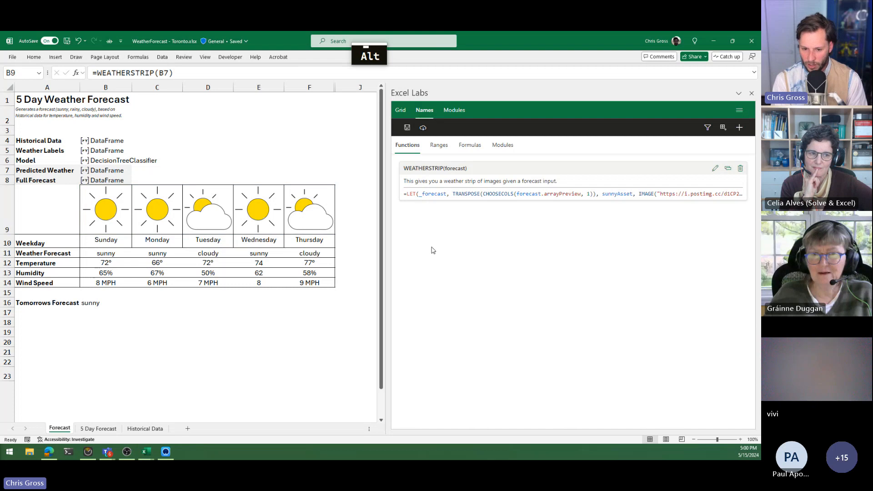
key("alt+Left")
key("alt+Down")
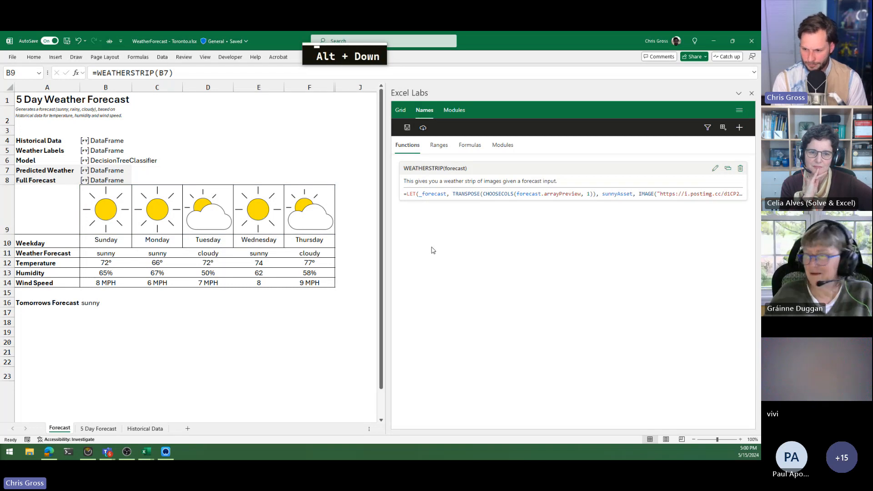
key("alt")
key("alt+Right")
key("alt+Right")
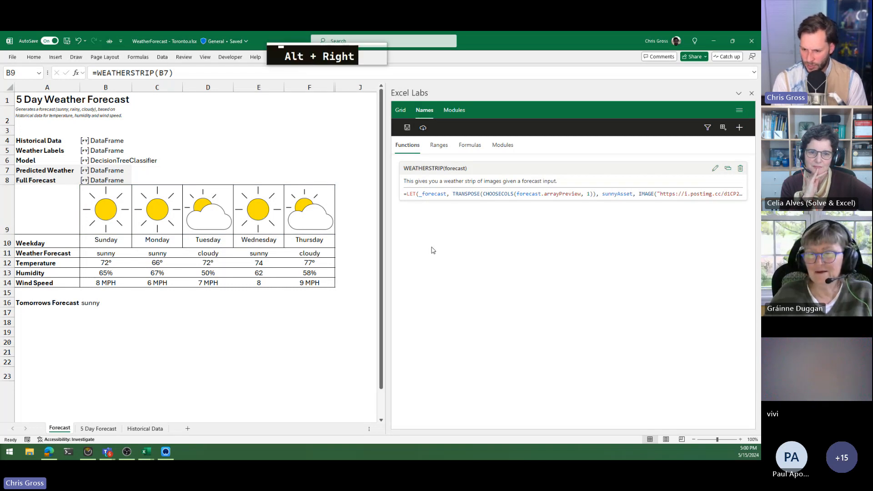
key("alt+Left")
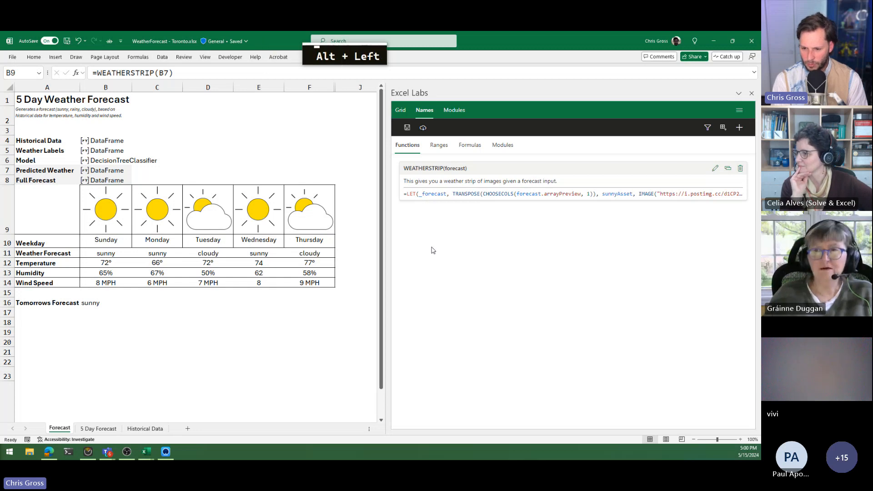
key("alt+Tab")
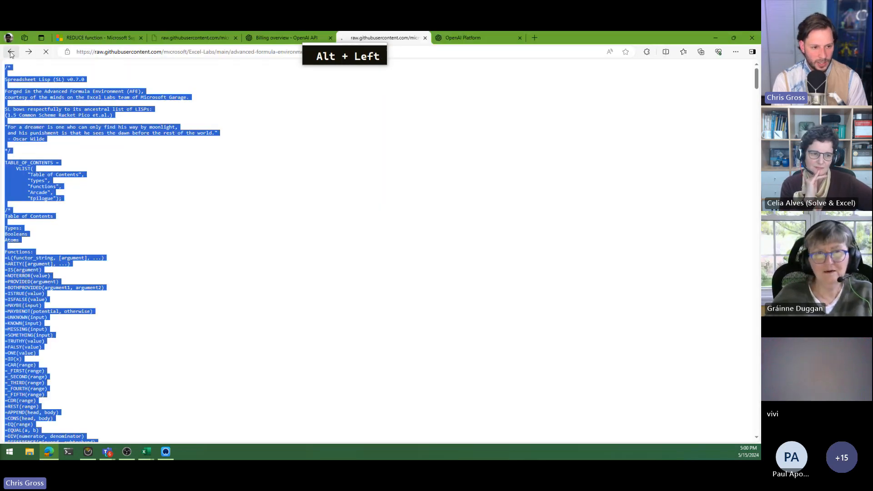
left_click(11, 53)
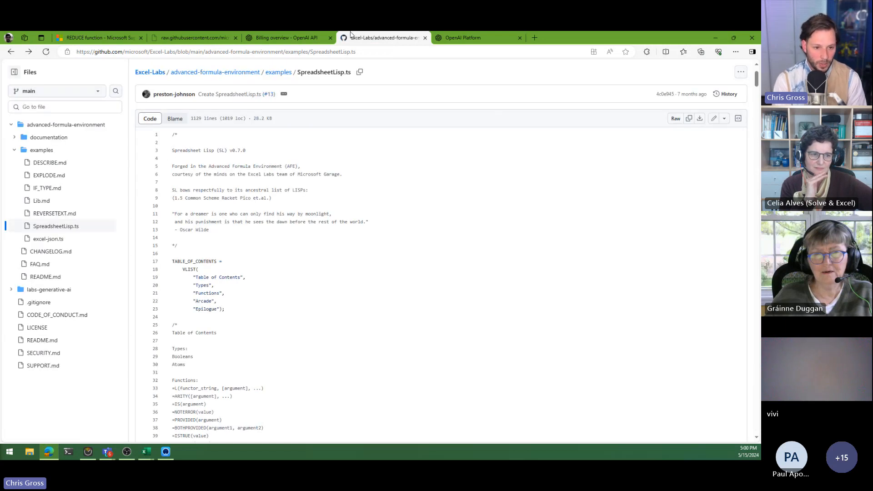
scroll(218, 100, "up", 2)
left_click(75, 101)
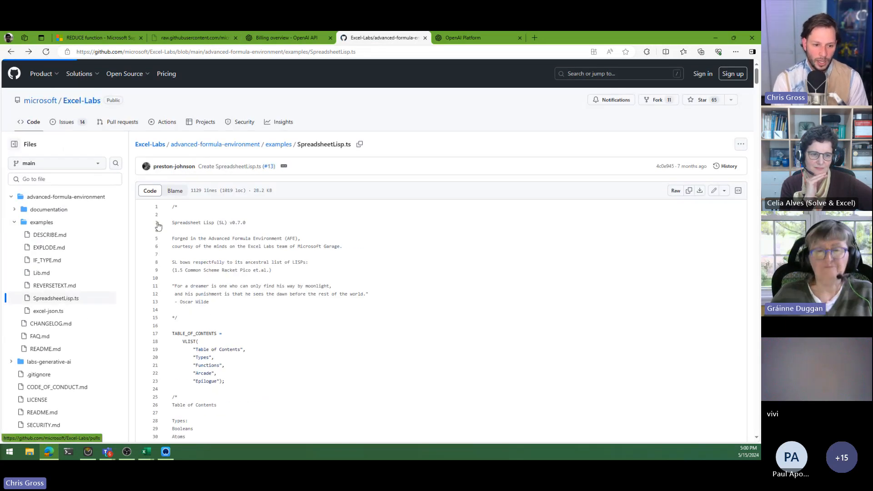
- Read through the Excel Labs README, including its features and contributing sections, and switch back to the WeatherForecast - Toronto workbook in Excel
scroll(109, 274, "down", 5)
scroll(109, 274, "down", 6)
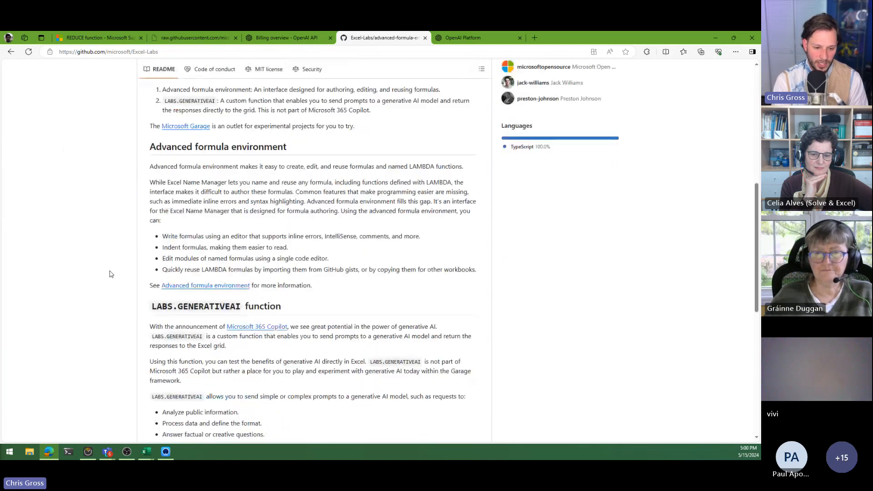
scroll(112, 285, "down", 3)
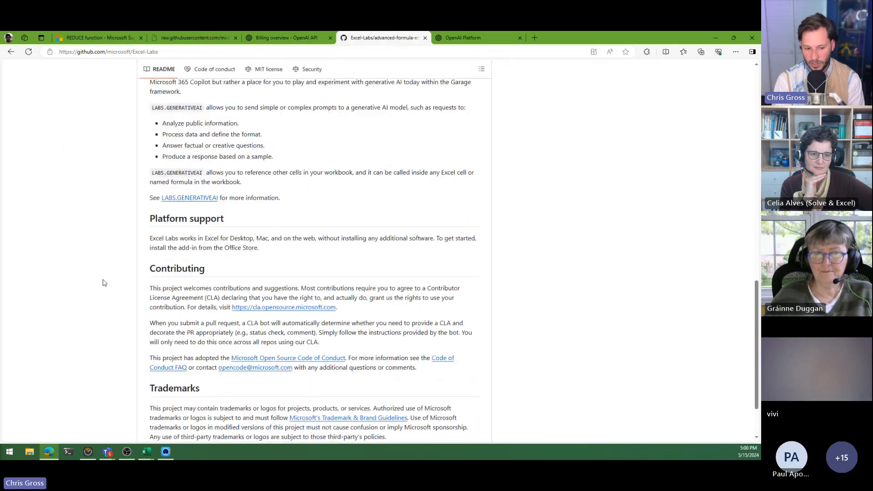
scroll(101, 280, "down", 2)
scroll(104, 283, "up", 8)
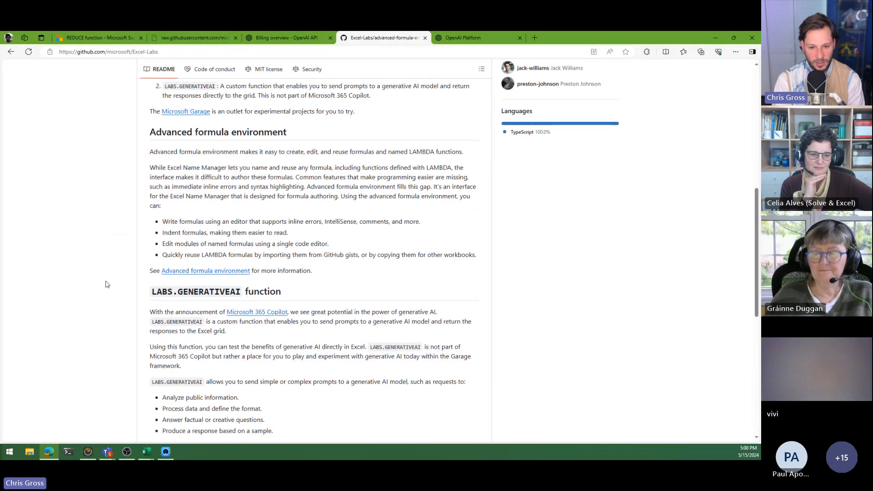
scroll(105, 285, "up", 2)
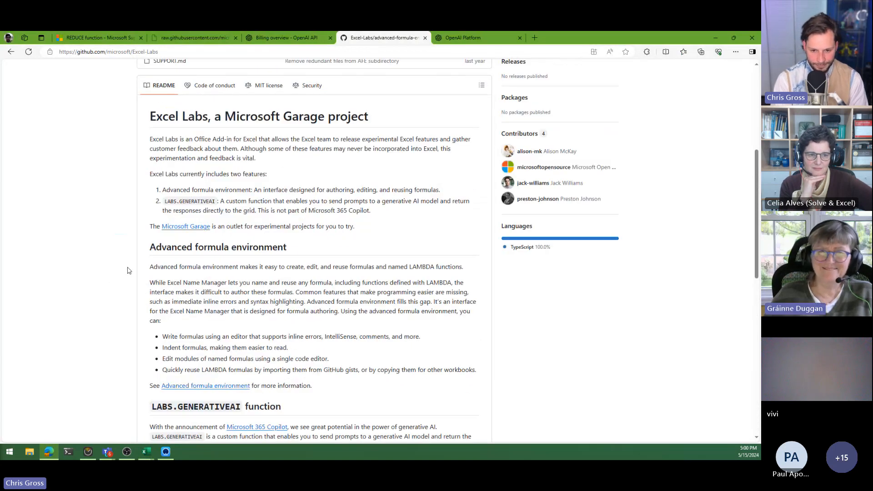
key("alt+Tab")
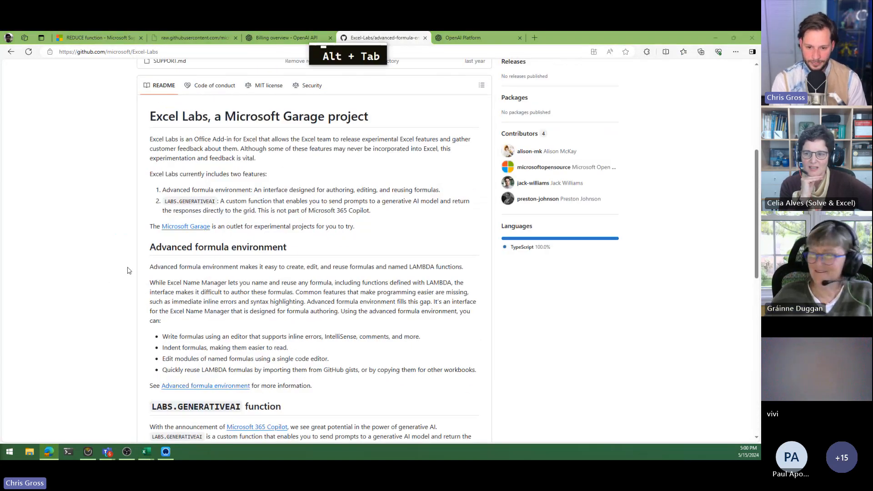
key("alt+Right")
key("alt+Left")
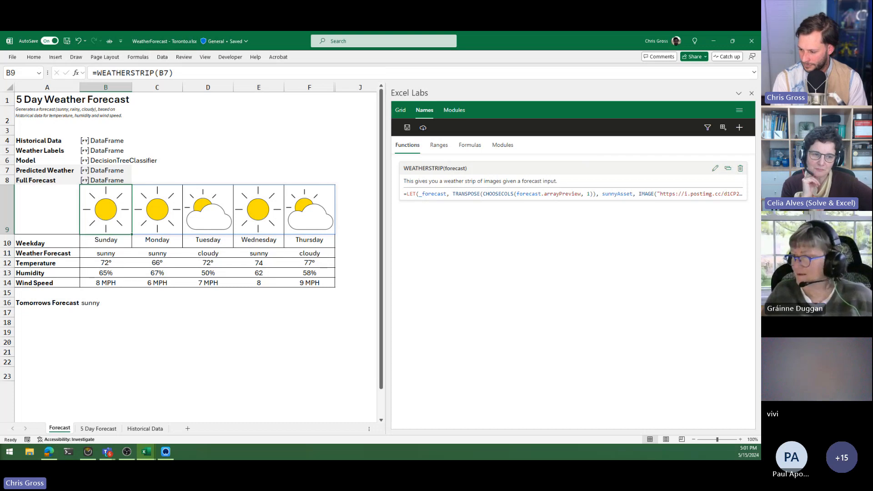
key("alt+Tab")
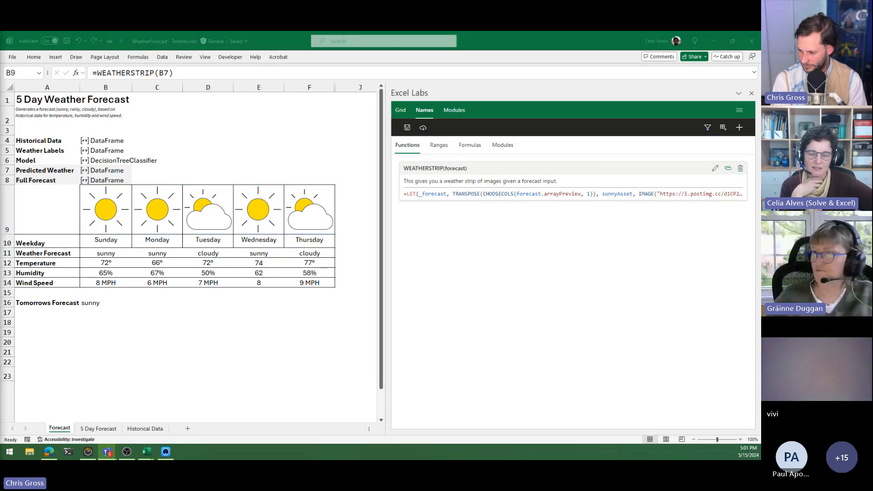
type("thanks")
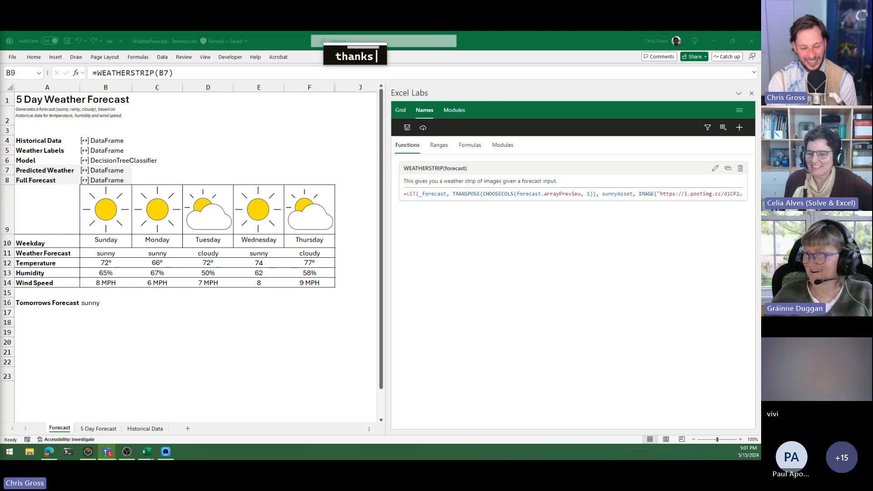
key("Escape")
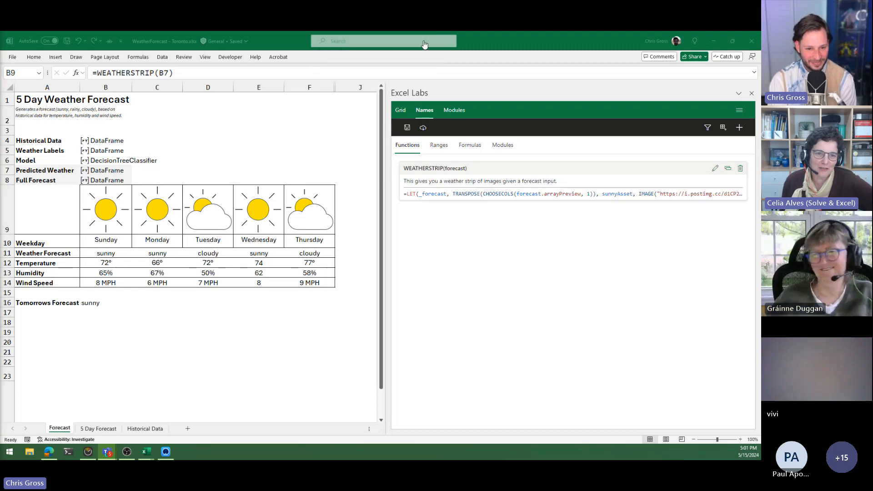
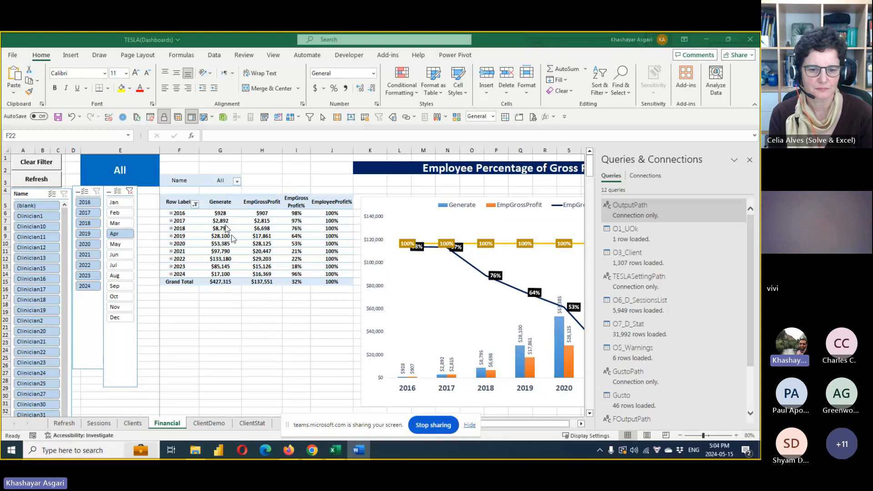
- Hide the screen-sharing notice and refresh the data of the Financial dashboard, moving the R script window aside while it runs
left_click(470, 426)
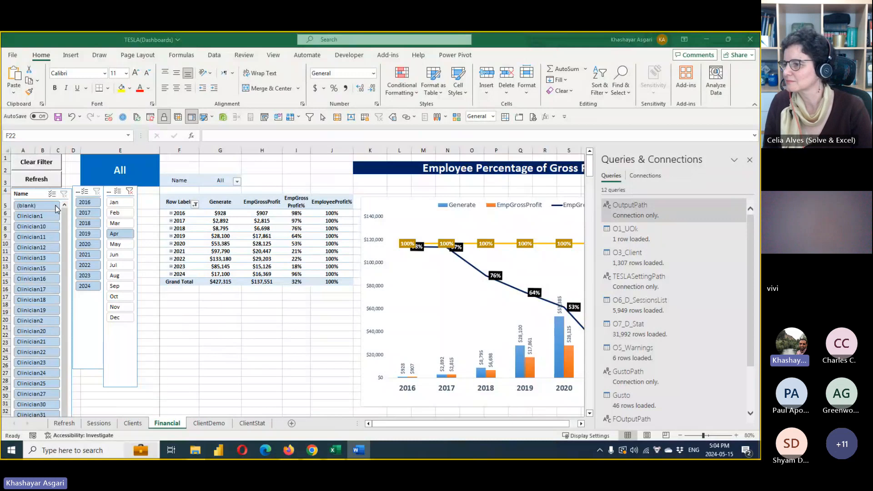
left_click(32, 182)
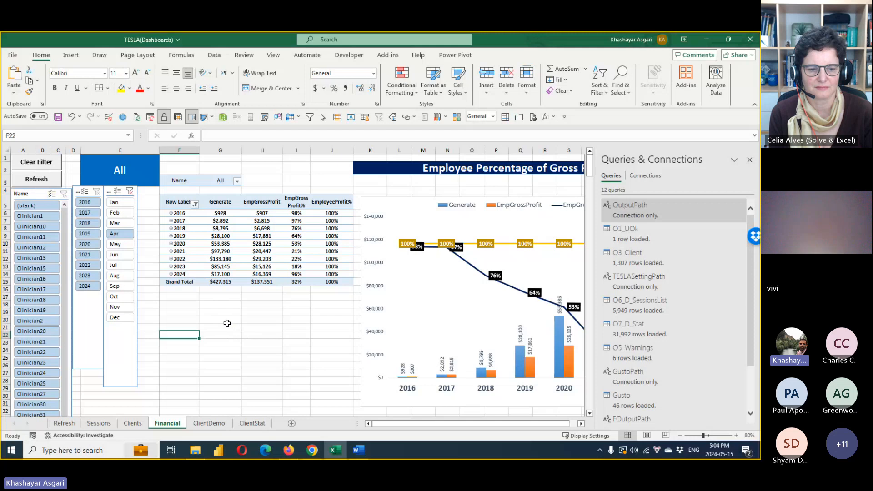
left_click(30, 183)
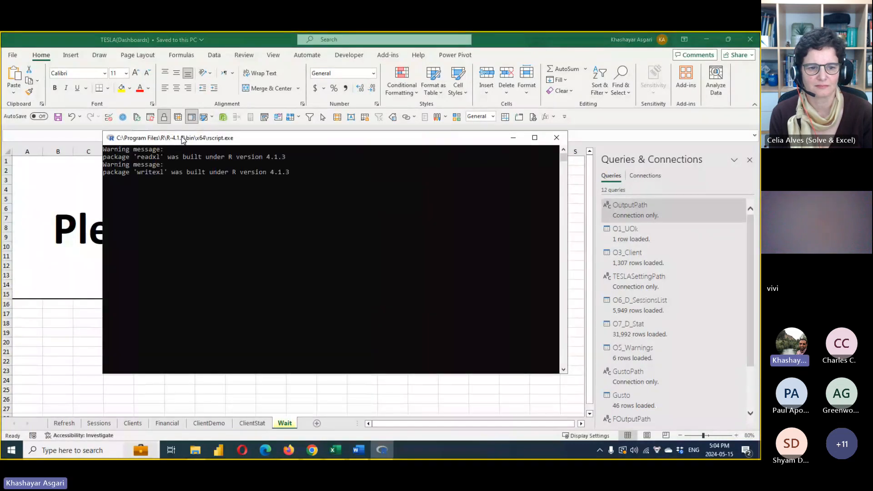
left_click_drag(182, 137, 151, 138)
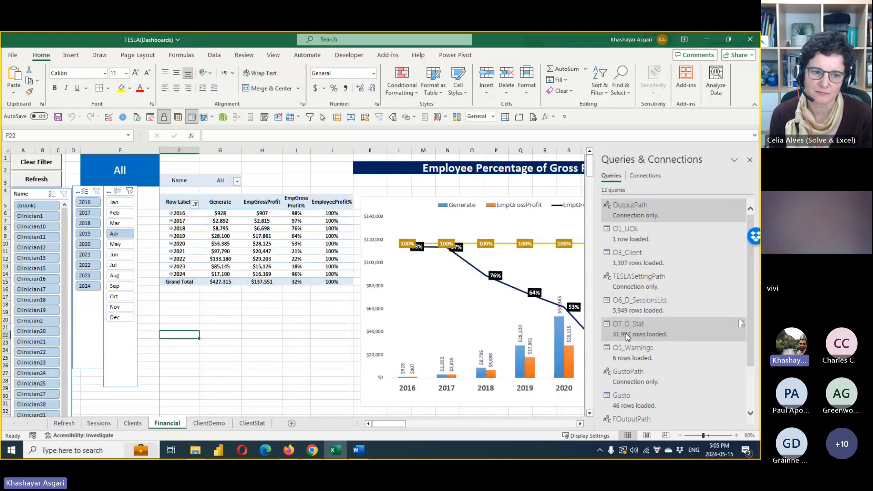
mouse_move(626, 334)
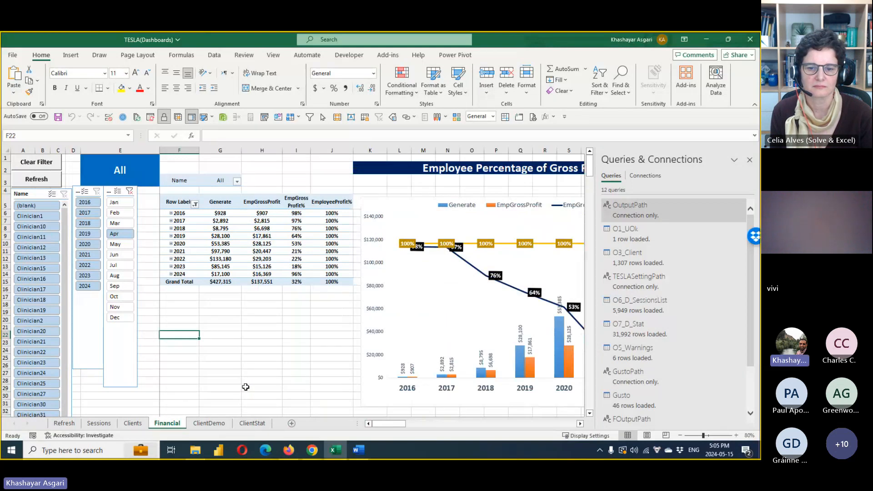
mouse_move(672, 332)
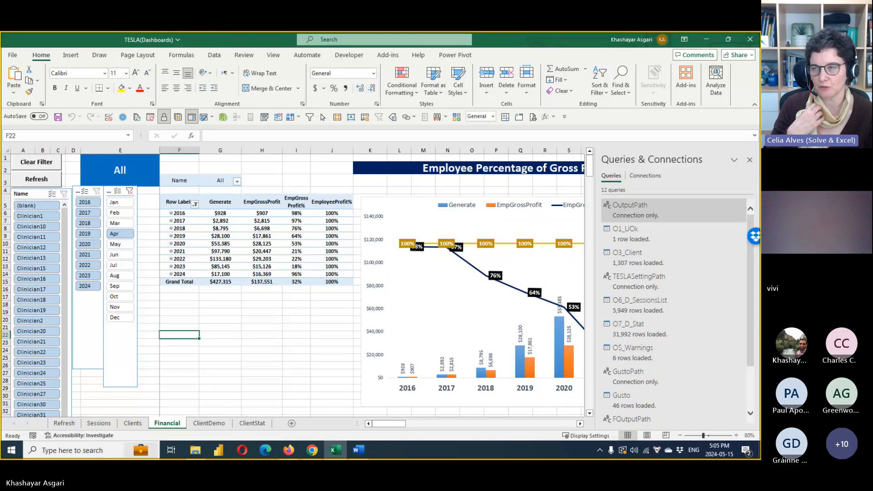
- Switch to the Teams meeting in the browser and stop sharing the screen
key("alt+Tab")
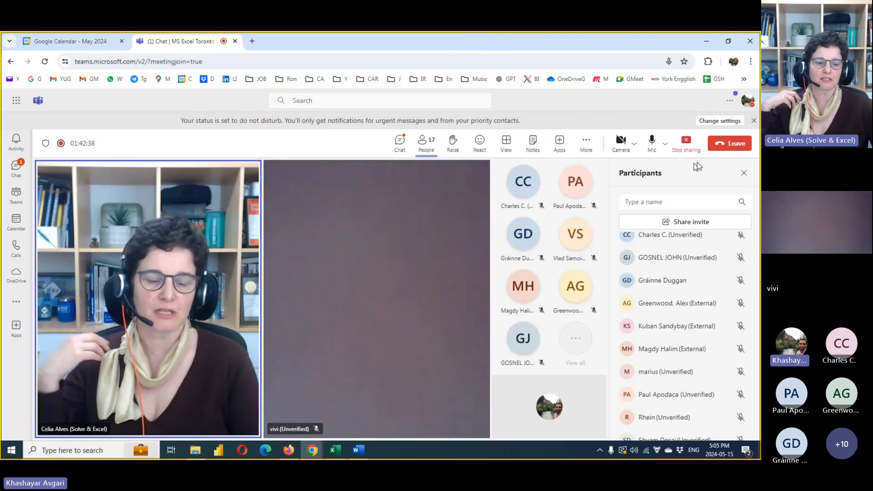
left_click(728, 41)
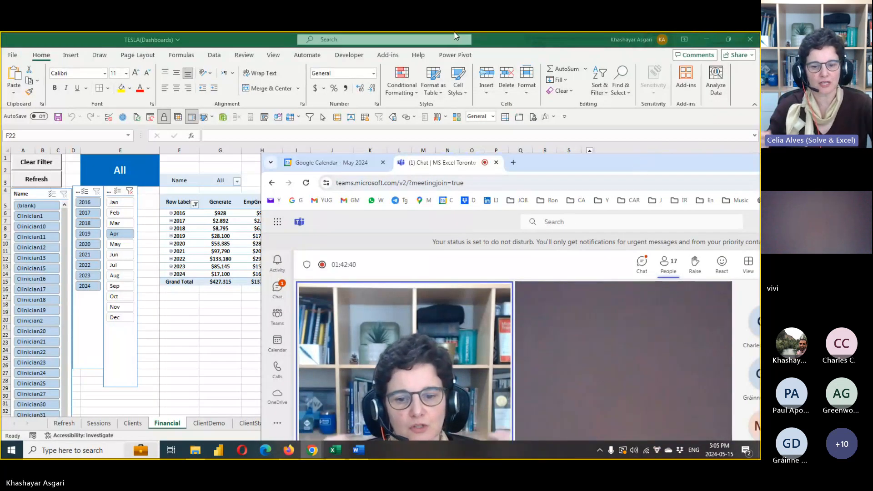
double_click(634, 162)
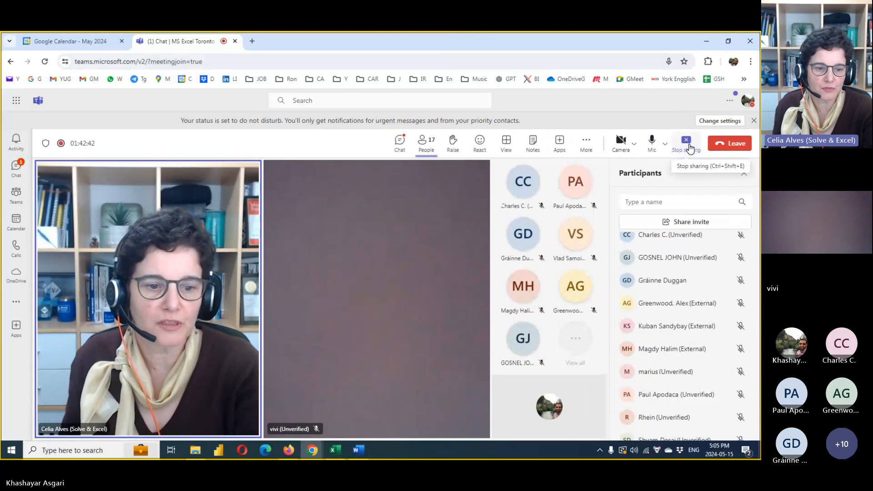
left_click(689, 147)
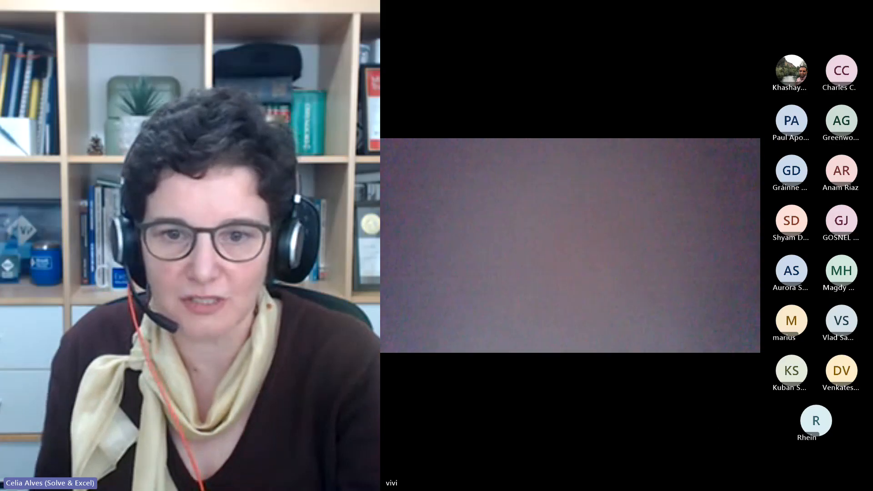